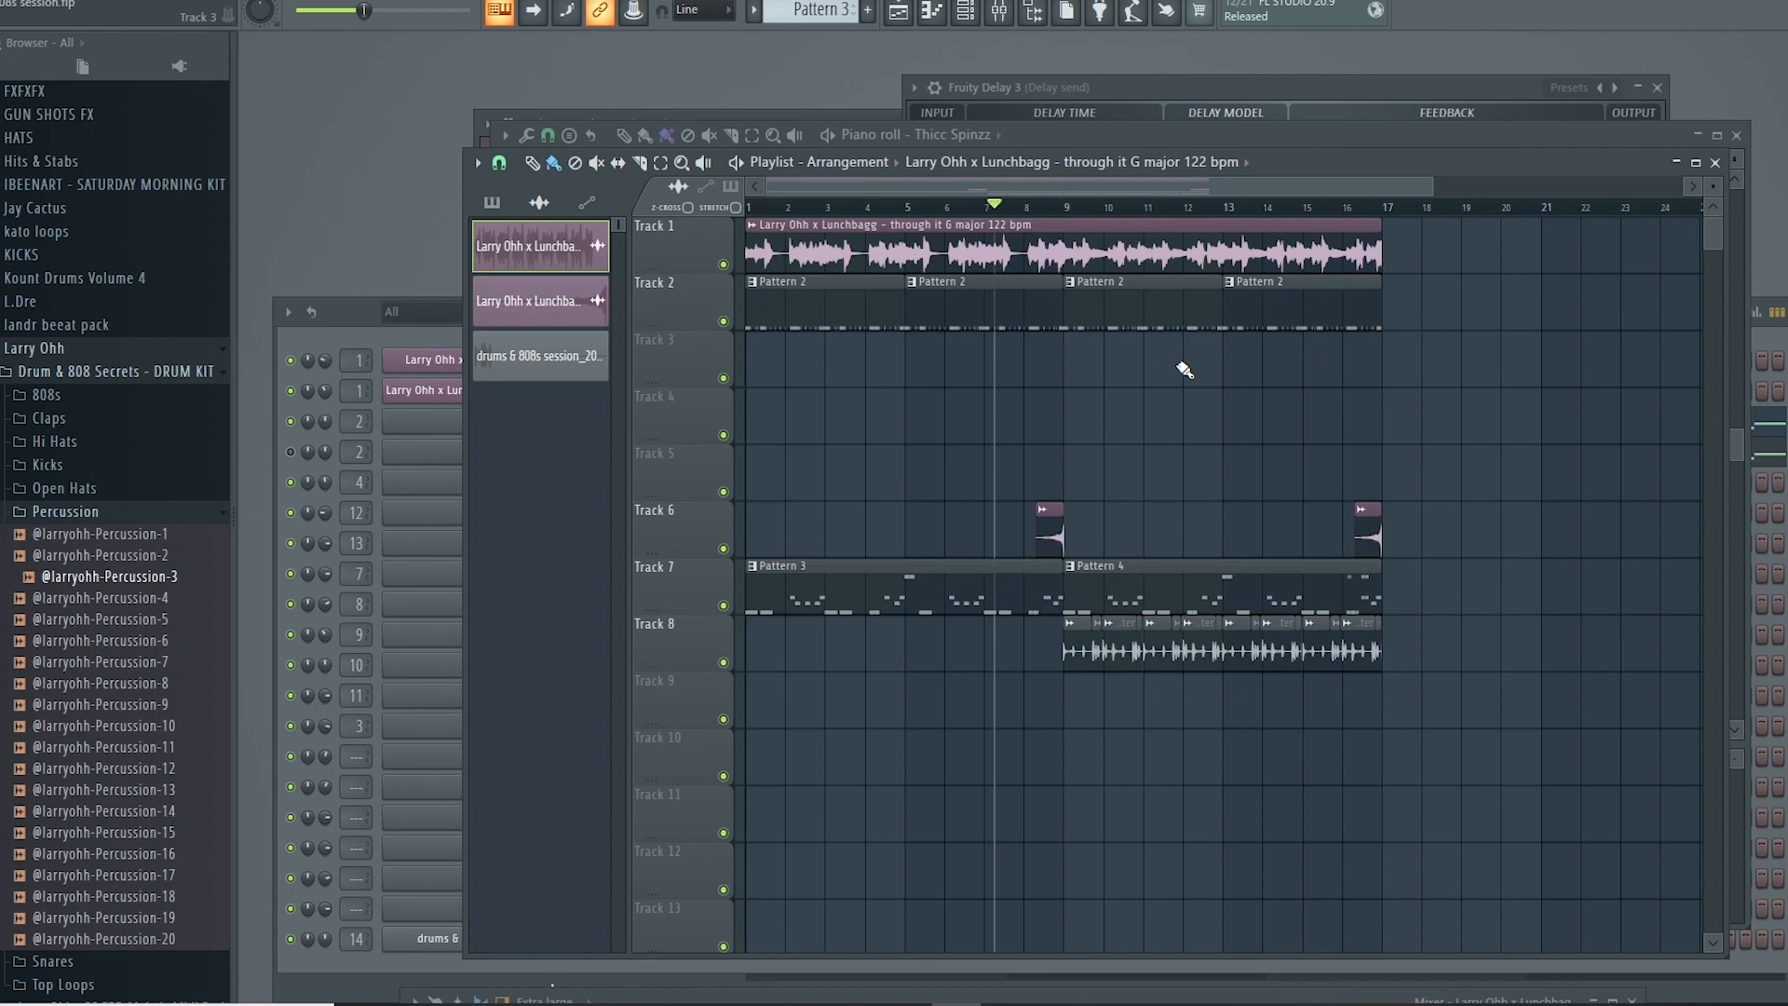
Step: Move the clips on Tracks 6, 7 and 8 down to Tracks 10, 11 and 12
scroll(824, 527, down, 2)
scroll(799, 599, up, 4)
scroll(934, 722, down, 3)
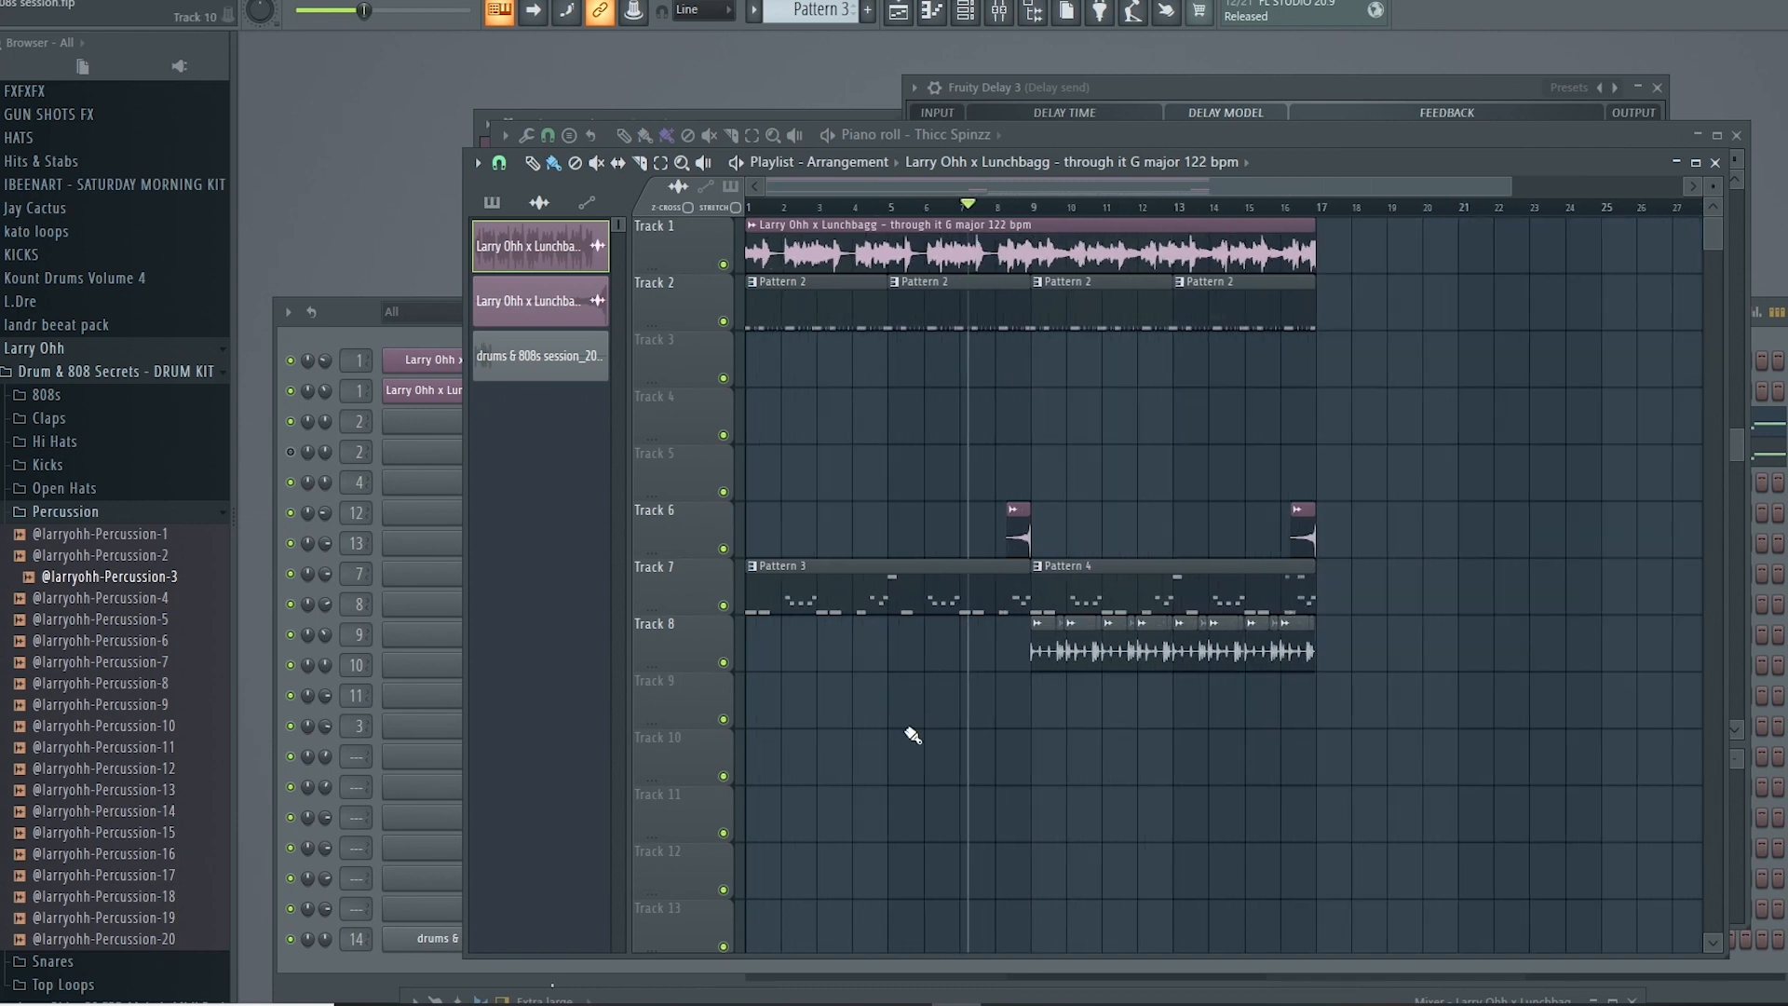
drag(1425, 727, 852, 816)
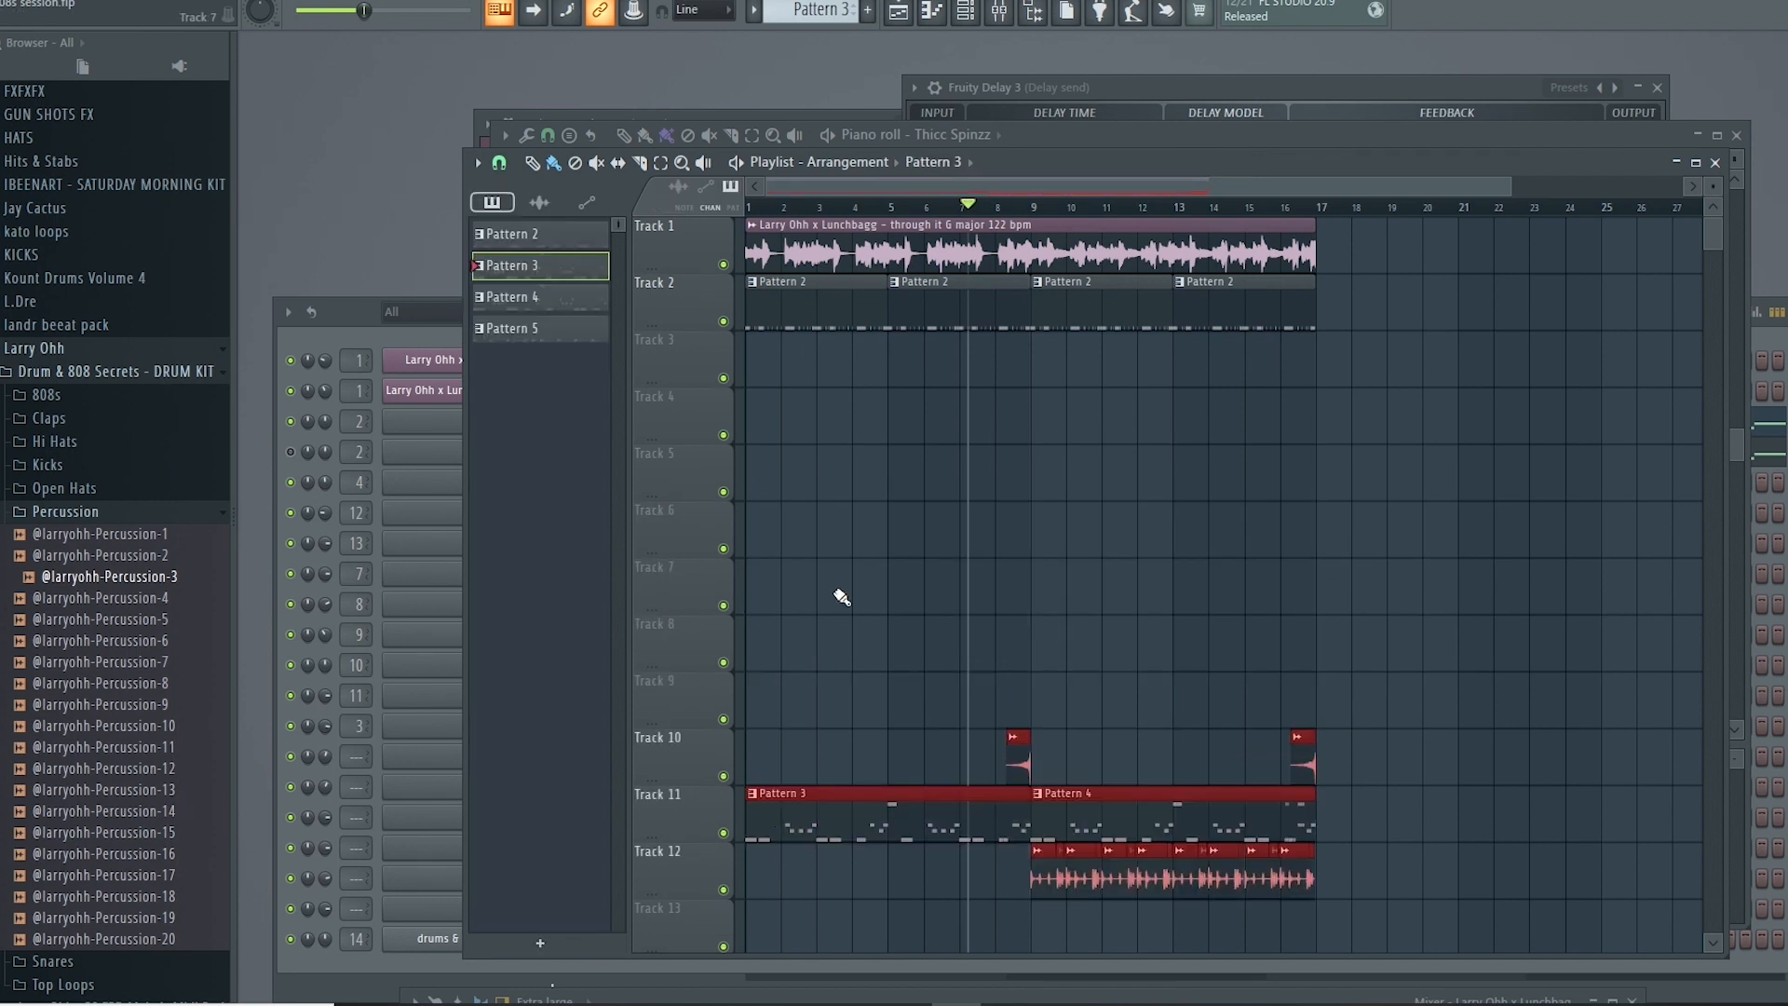
key(ctrl+d)
Step: Move Track 11, holding the Pattern 3 and Pattern 4 clips, up to the Track 2 position
scroll(941, 619, down, 1)
scroll(987, 624, down, 2)
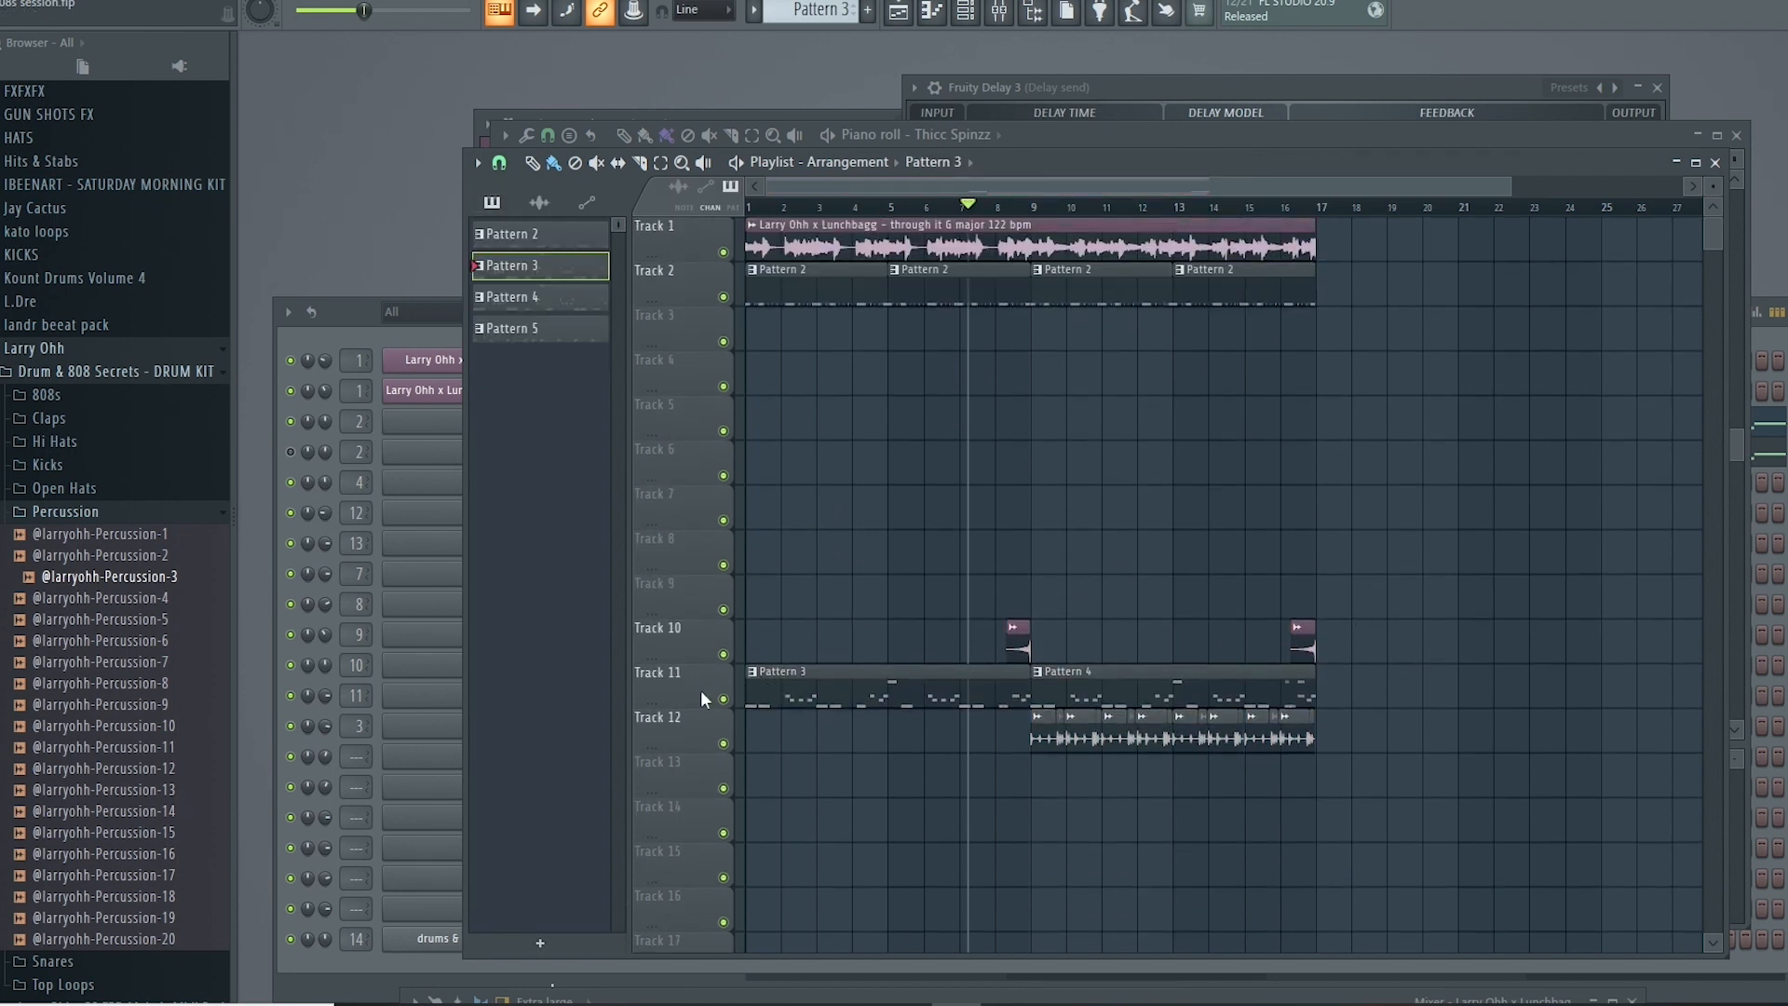
drag(691, 689, 699, 282)
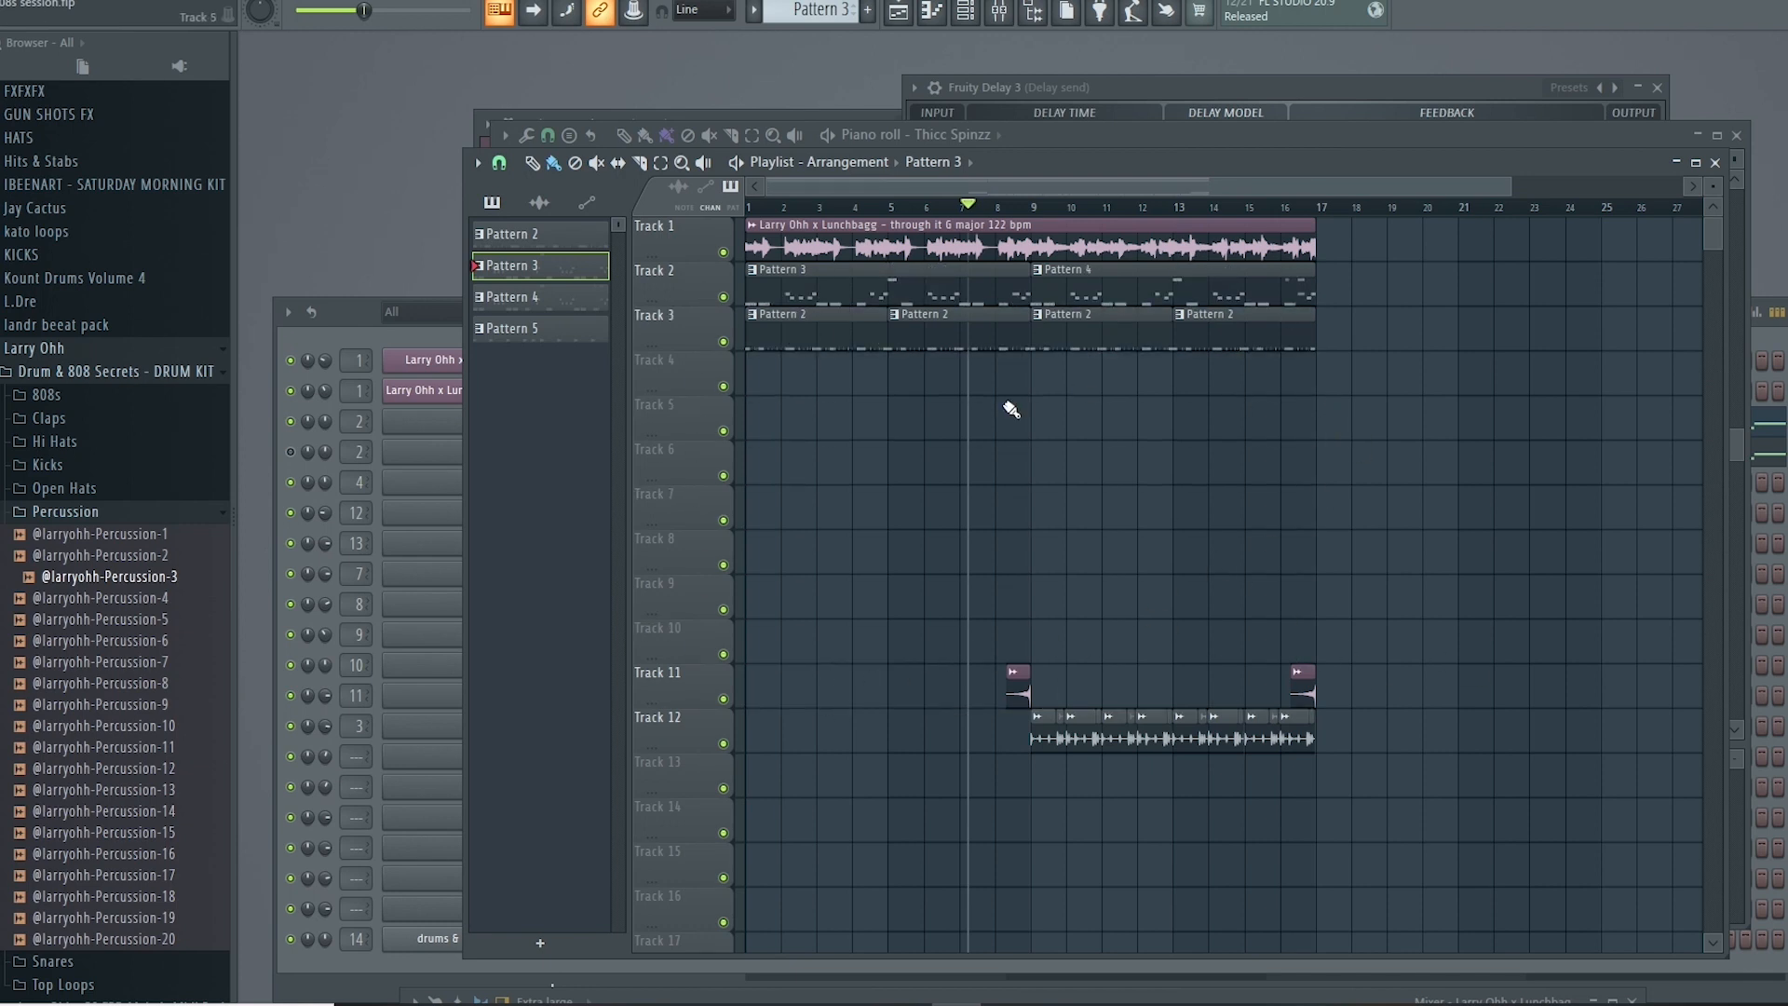
Step: Split Pattern 2 by channel into separate drum patterns
click(766, 324)
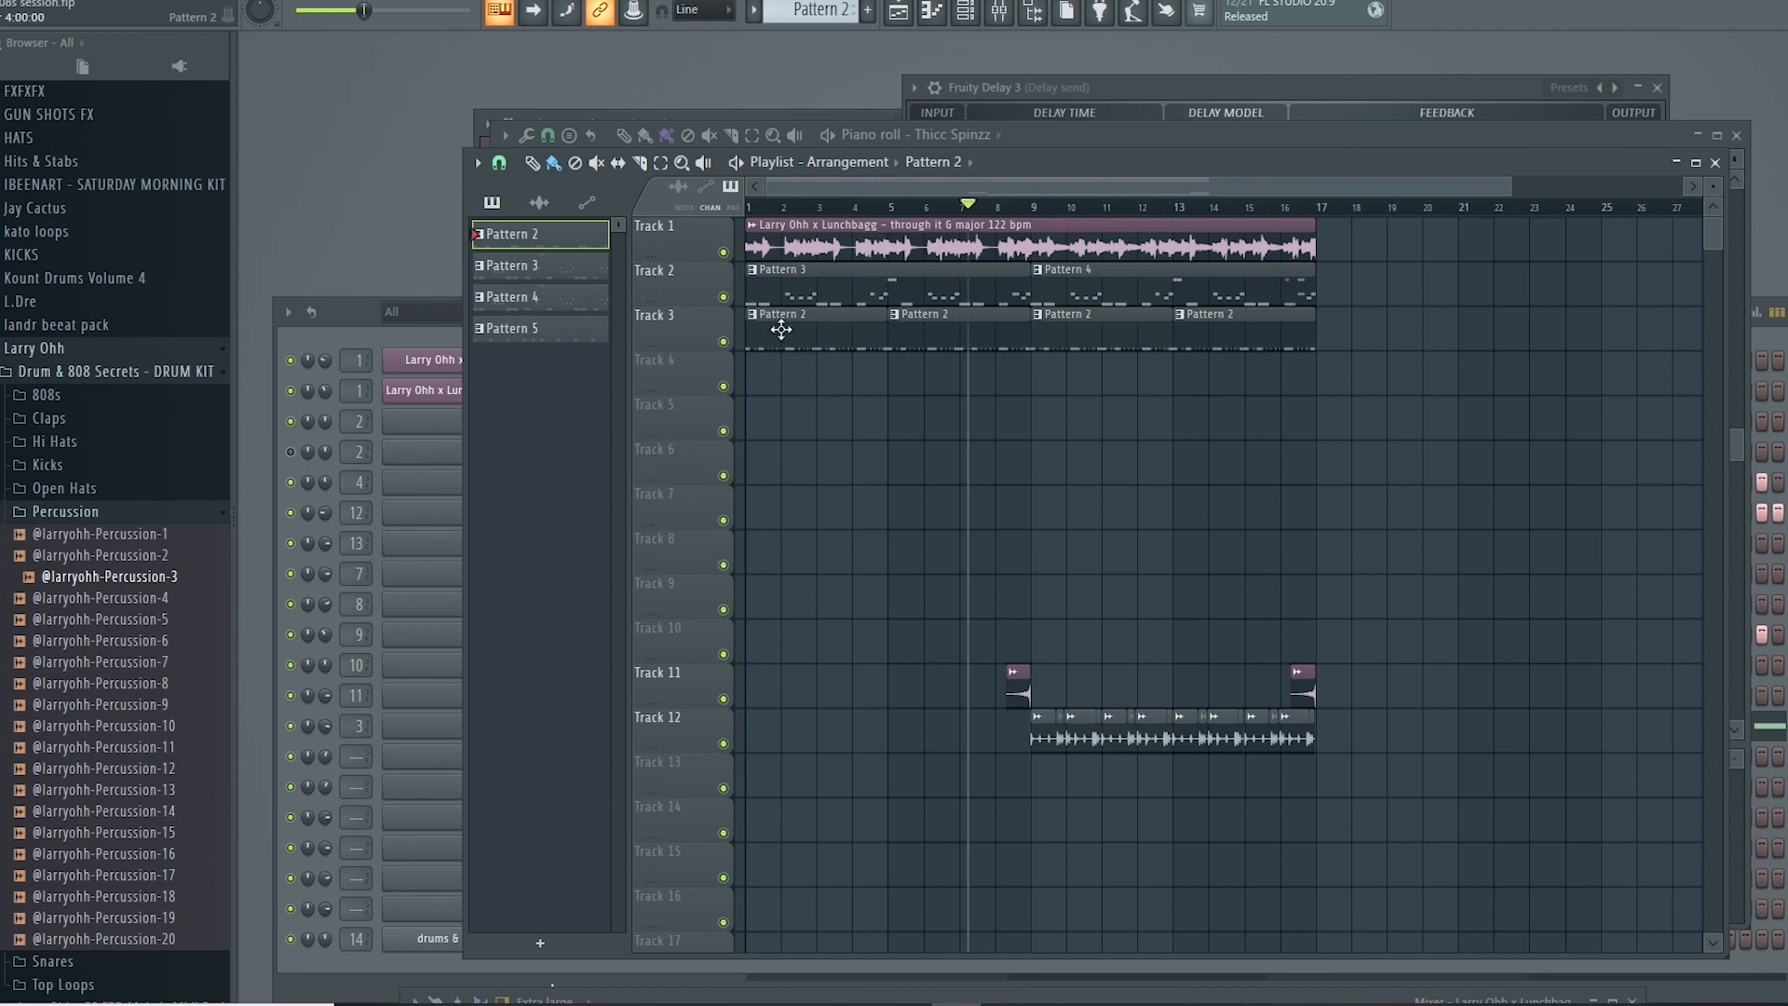
scroll(809, 313, up, 1)
click(816, 10)
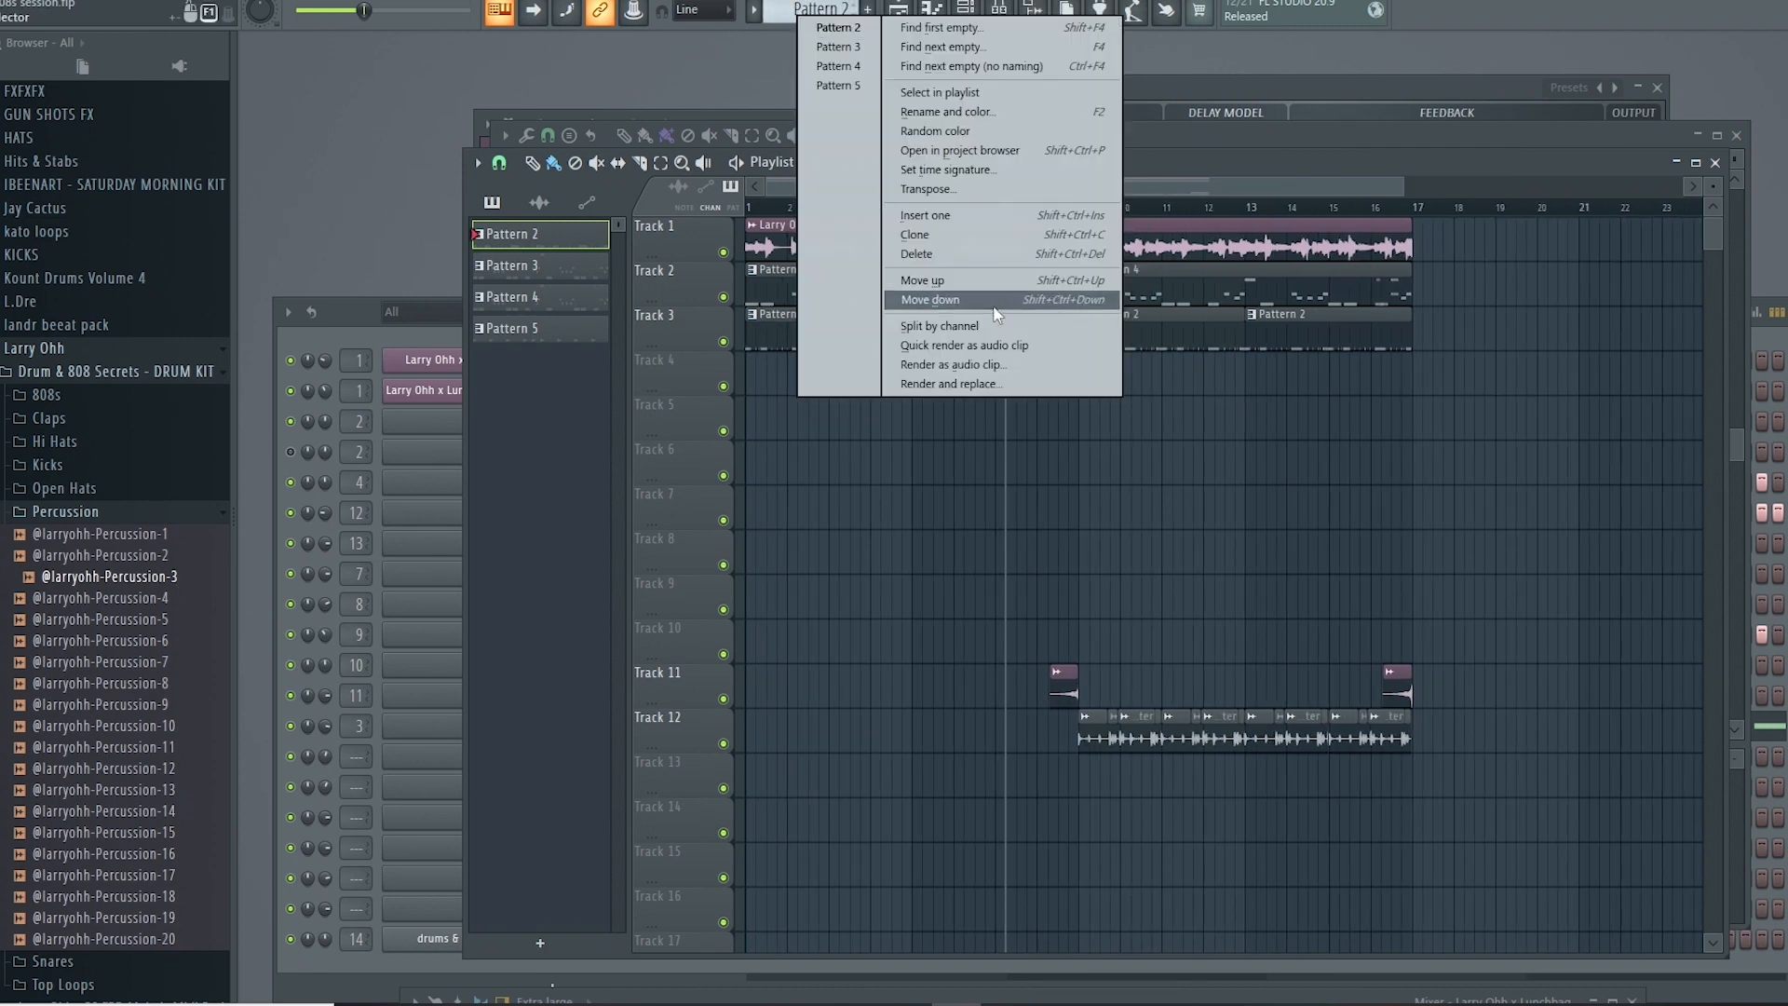
click(961, 317)
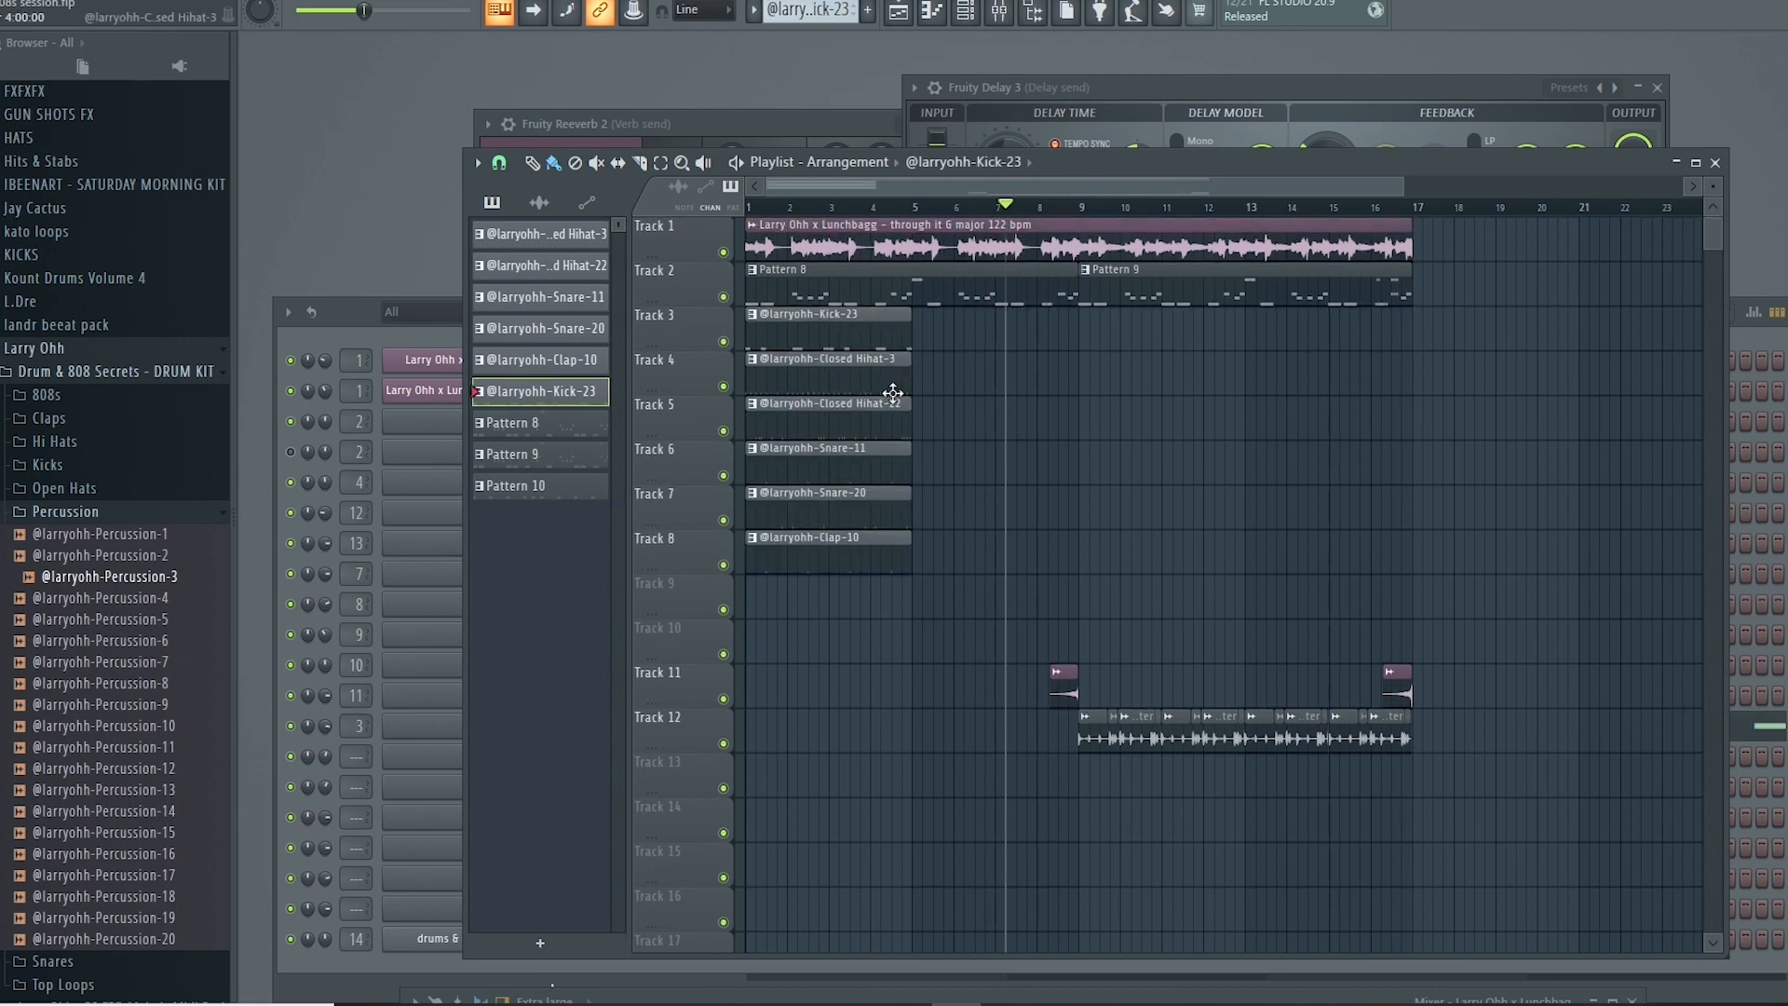
Step: Duplicate the six split drum clips on Tracks 3 to 8 three times, filling the arrangement through bar 16
mouse_move(817, 340)
mouse_down()
mouse_move(942, 339)
mouse_move(816, 343)
mouse_up()
scroll(779, 454, up, 2)
scroll(792, 460, down, 2)
drag(936, 663, 743, 337)
scroll(706, 374, up, 2)
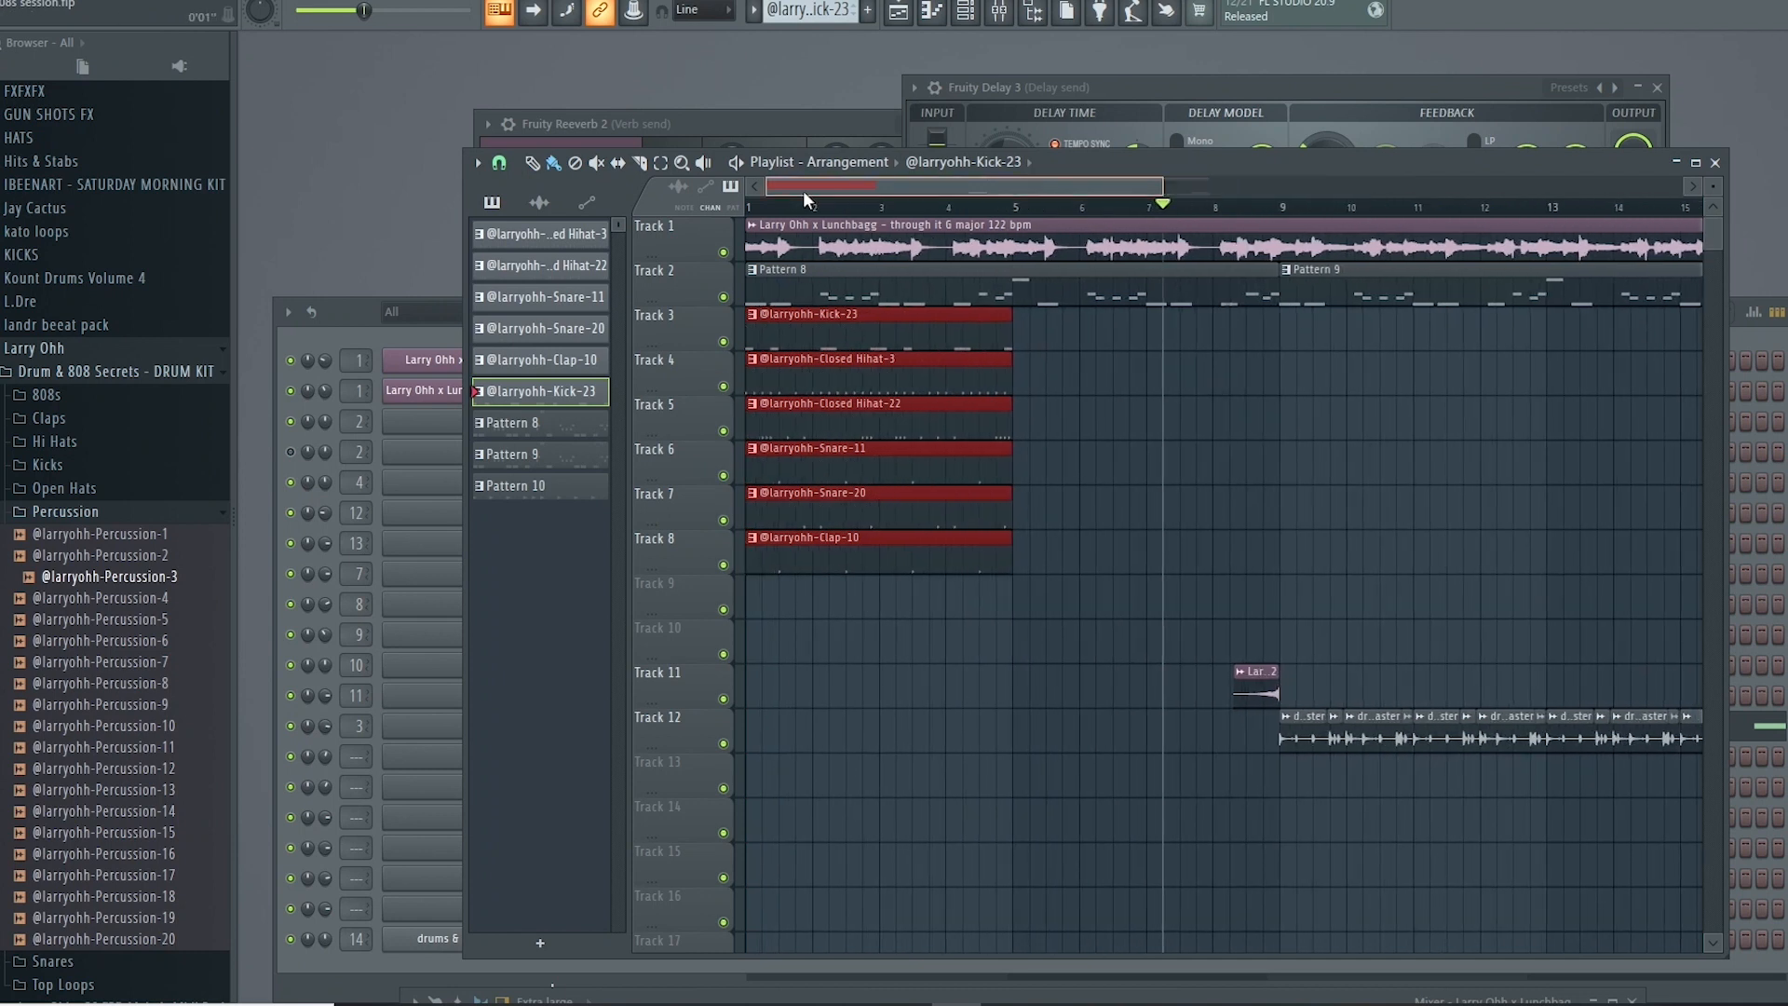
scroll(778, 328, down, 3)
key(ctrl+b)
key(ctrl+b)
key(ctrl+b)
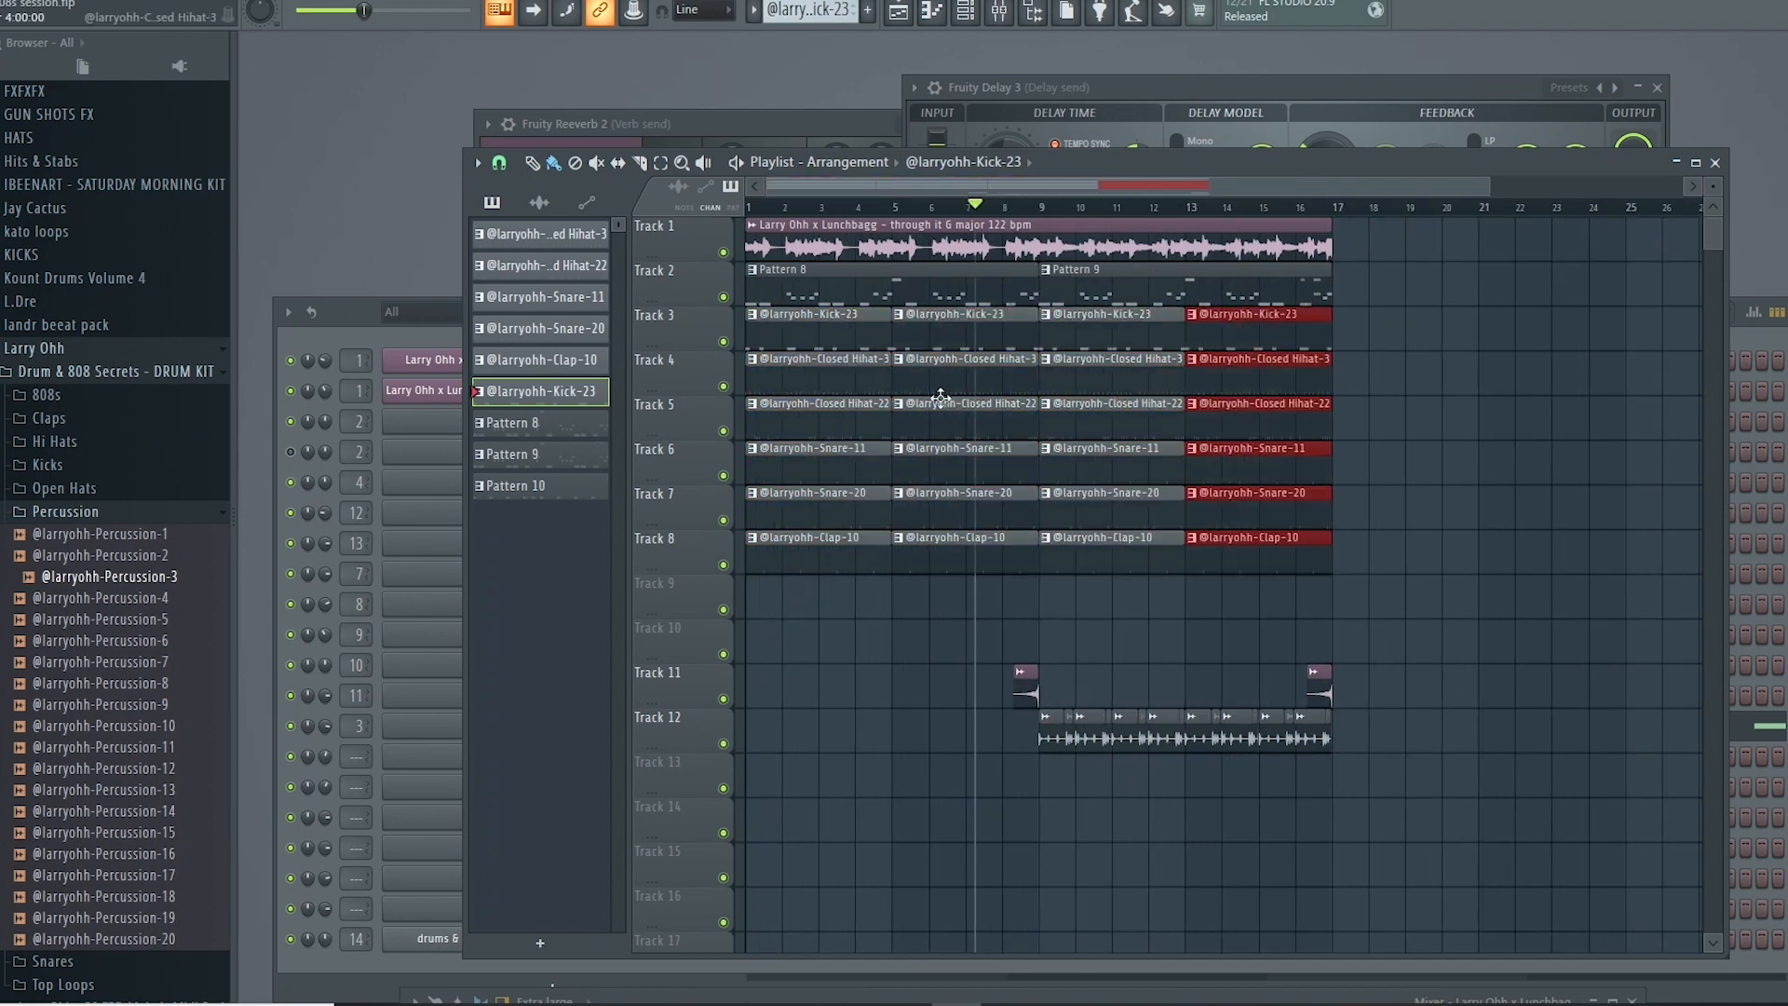
scroll(938, 399, down, 2)
key(ctrl+d)
scroll(796, 298, up, 2)
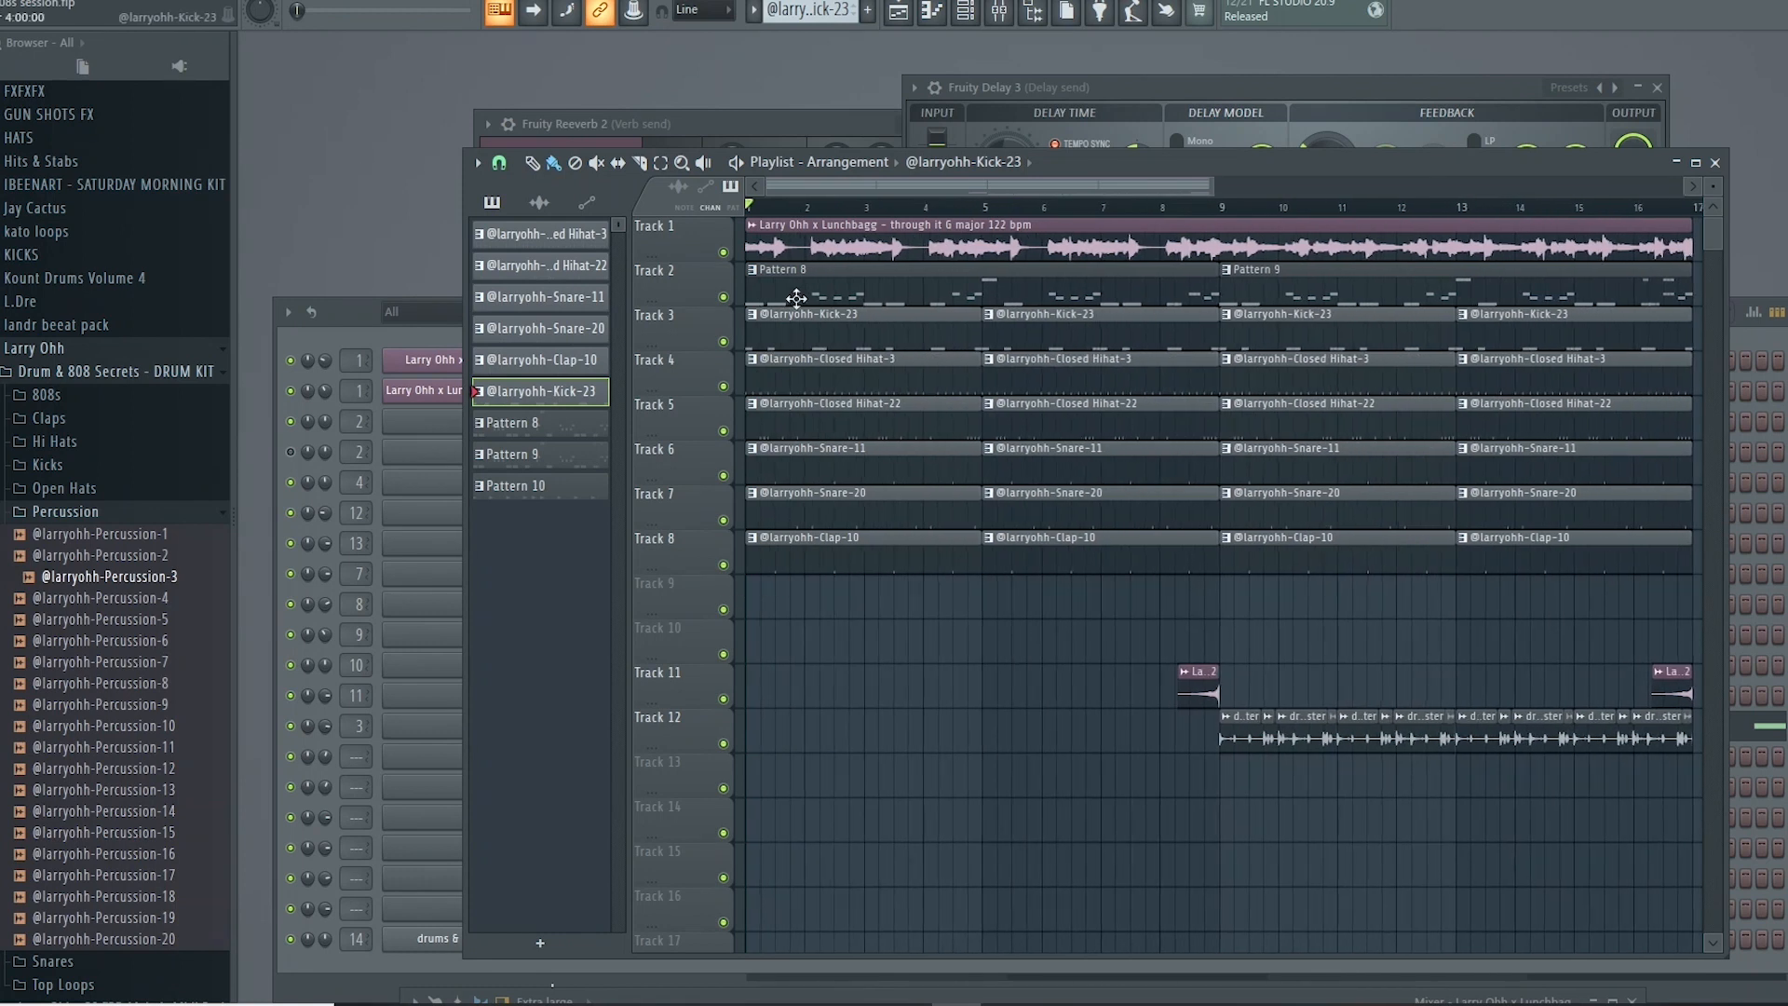
scroll(788, 419, down, 1)
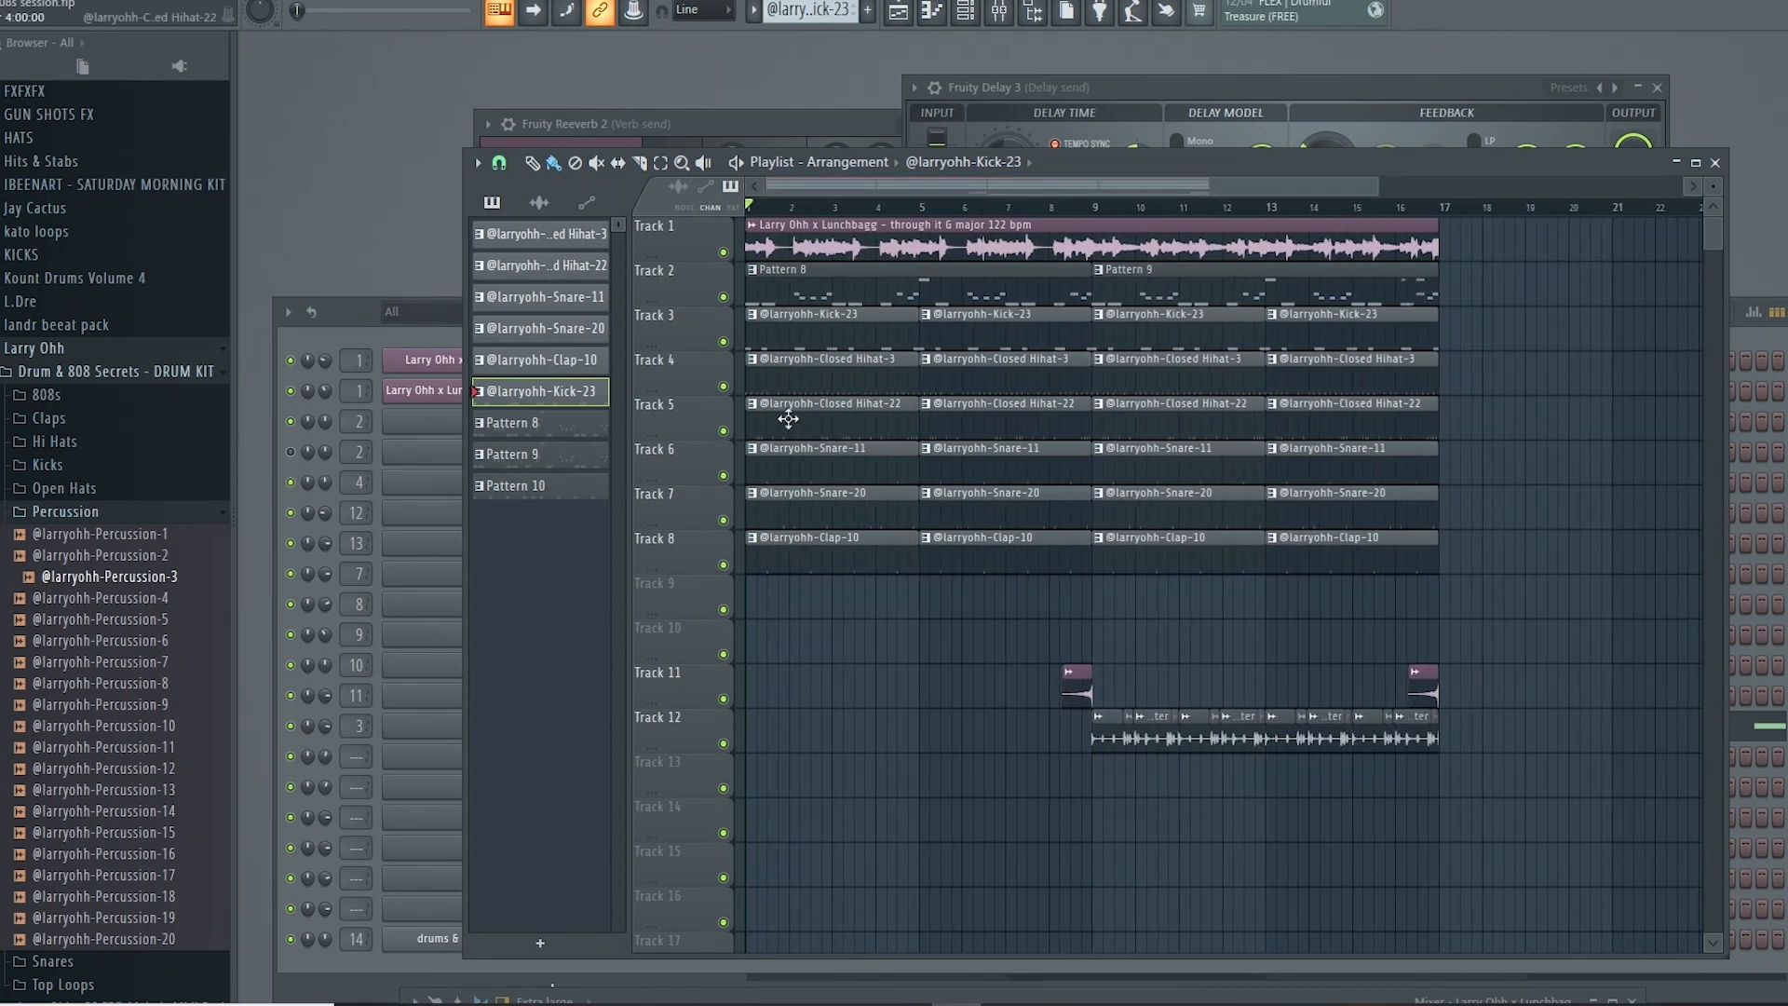
right_click(814, 374)
right_click(819, 410)
key(space)
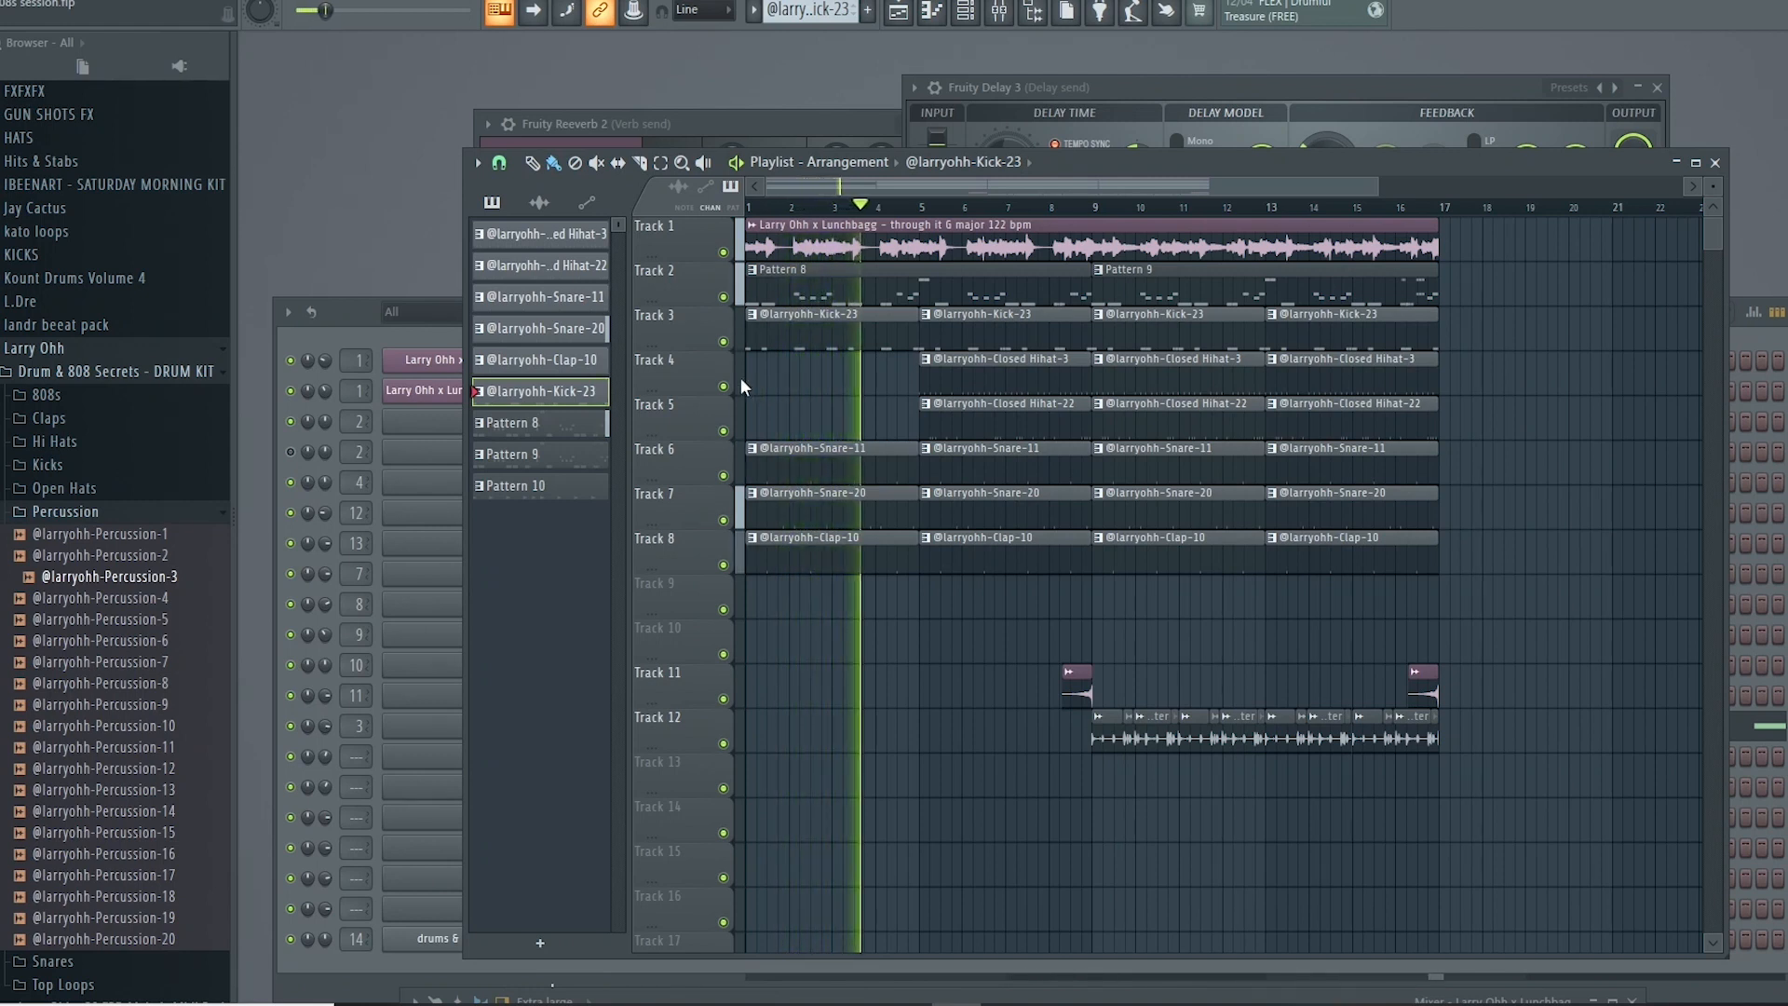
right_click(974, 413)
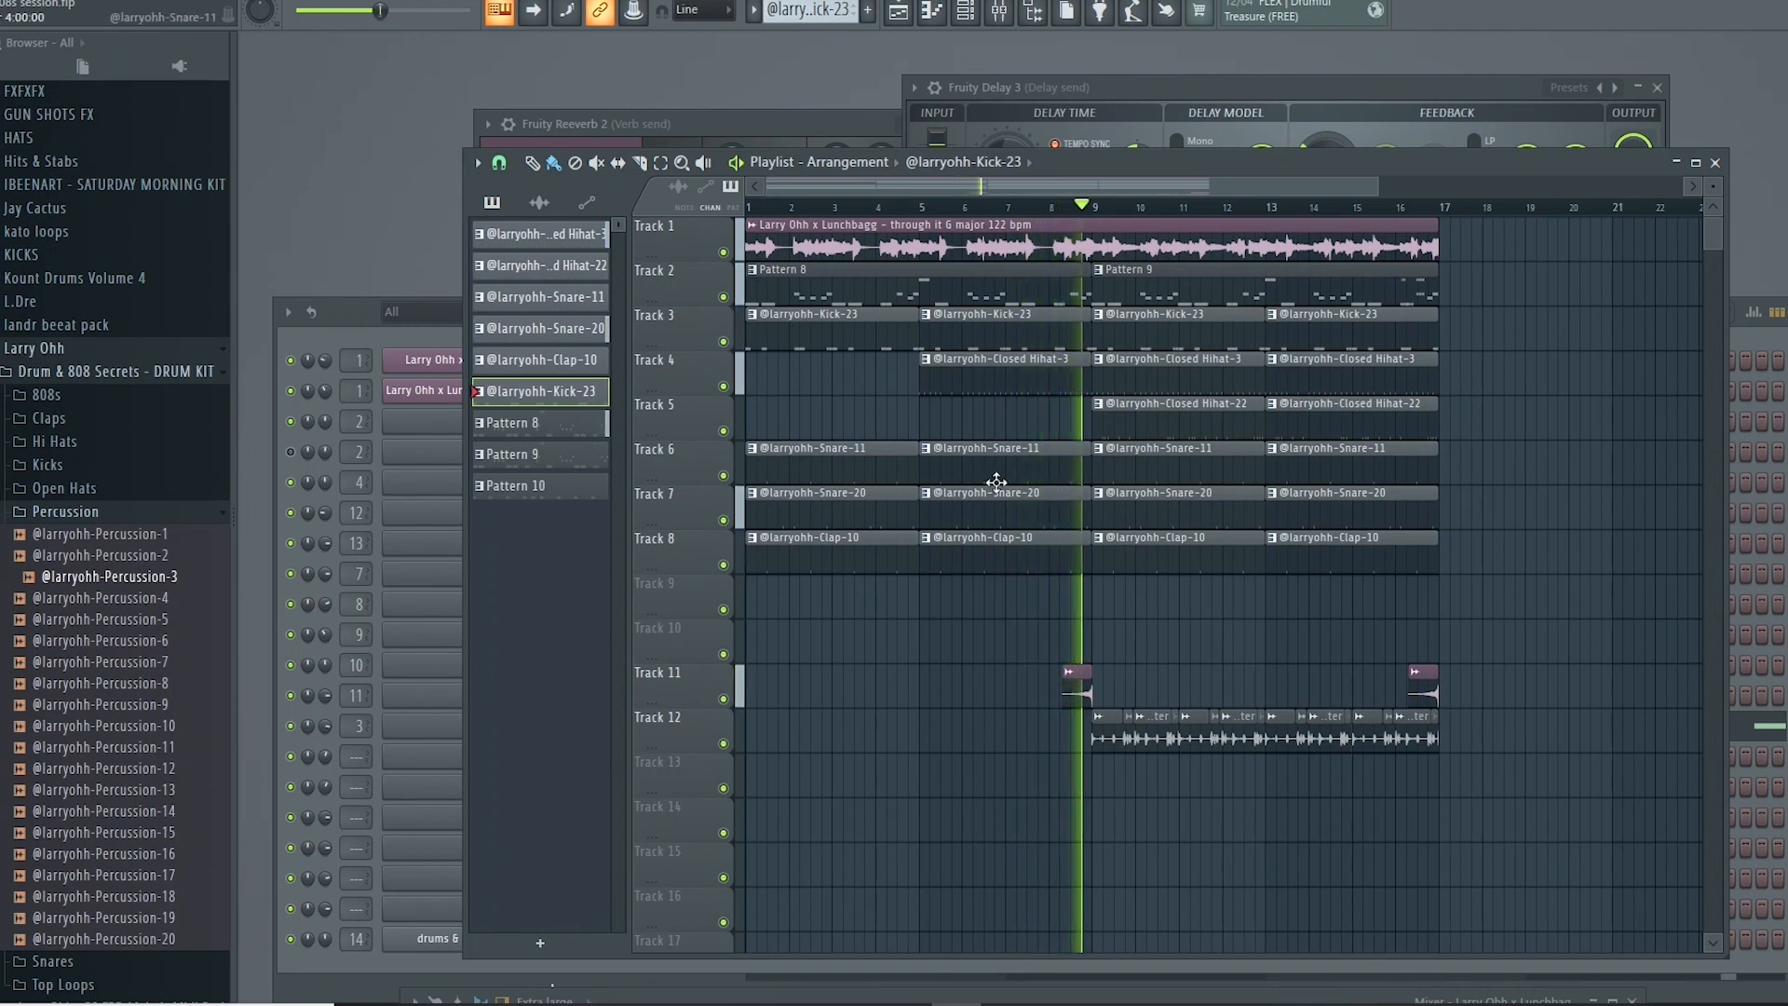
key(space)
scroll(1143, 459, up, 2)
click(1013, 208)
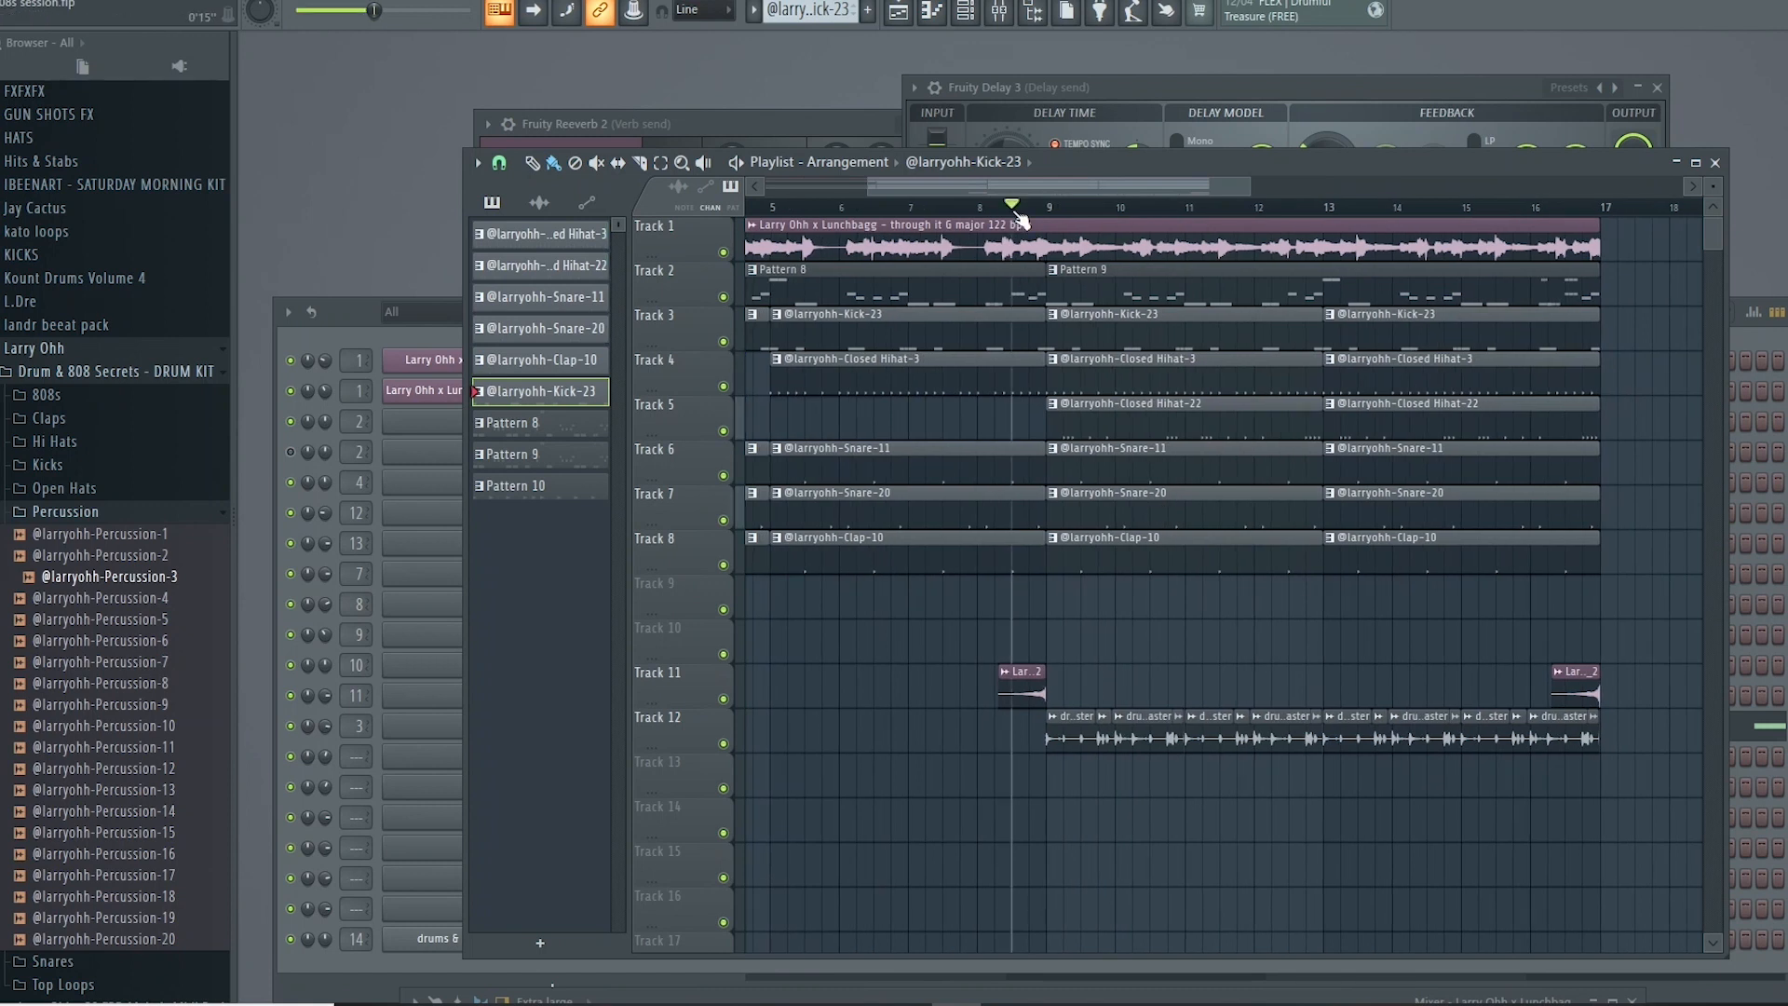
scroll(1149, 388, down, 2)
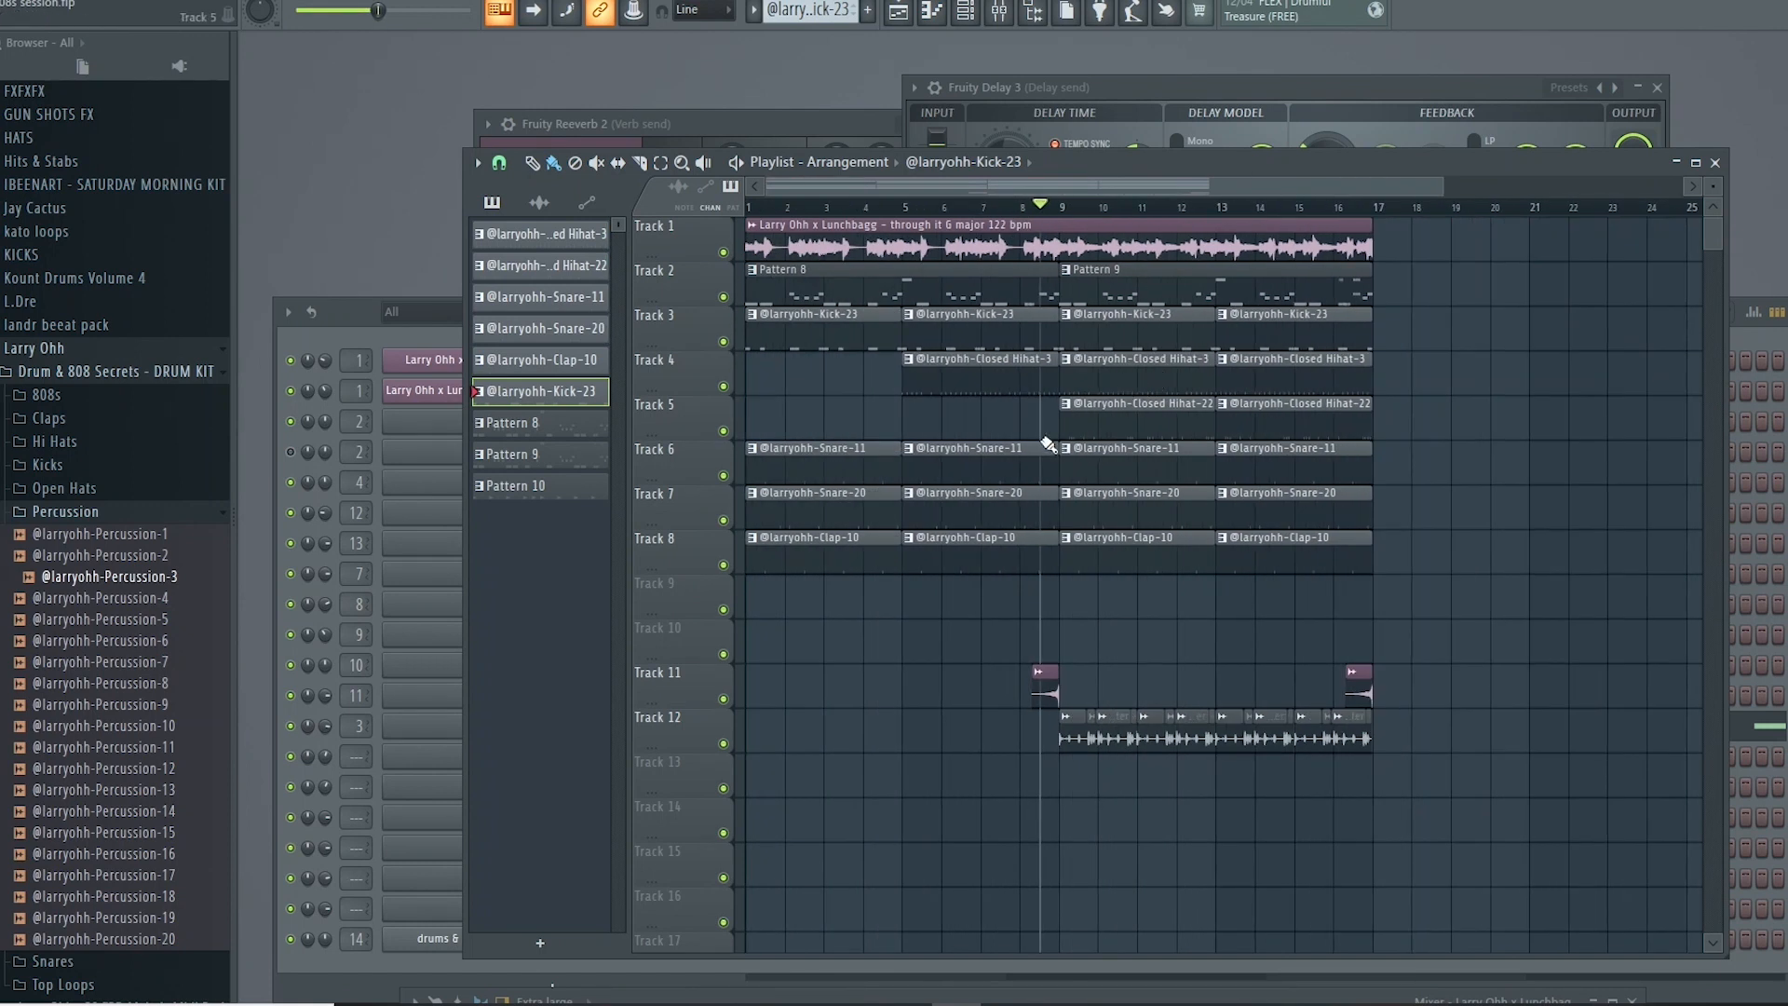
drag(1395, 356, 1104, 419)
right_click(1532, 363)
scroll(794, 407, down, 1)
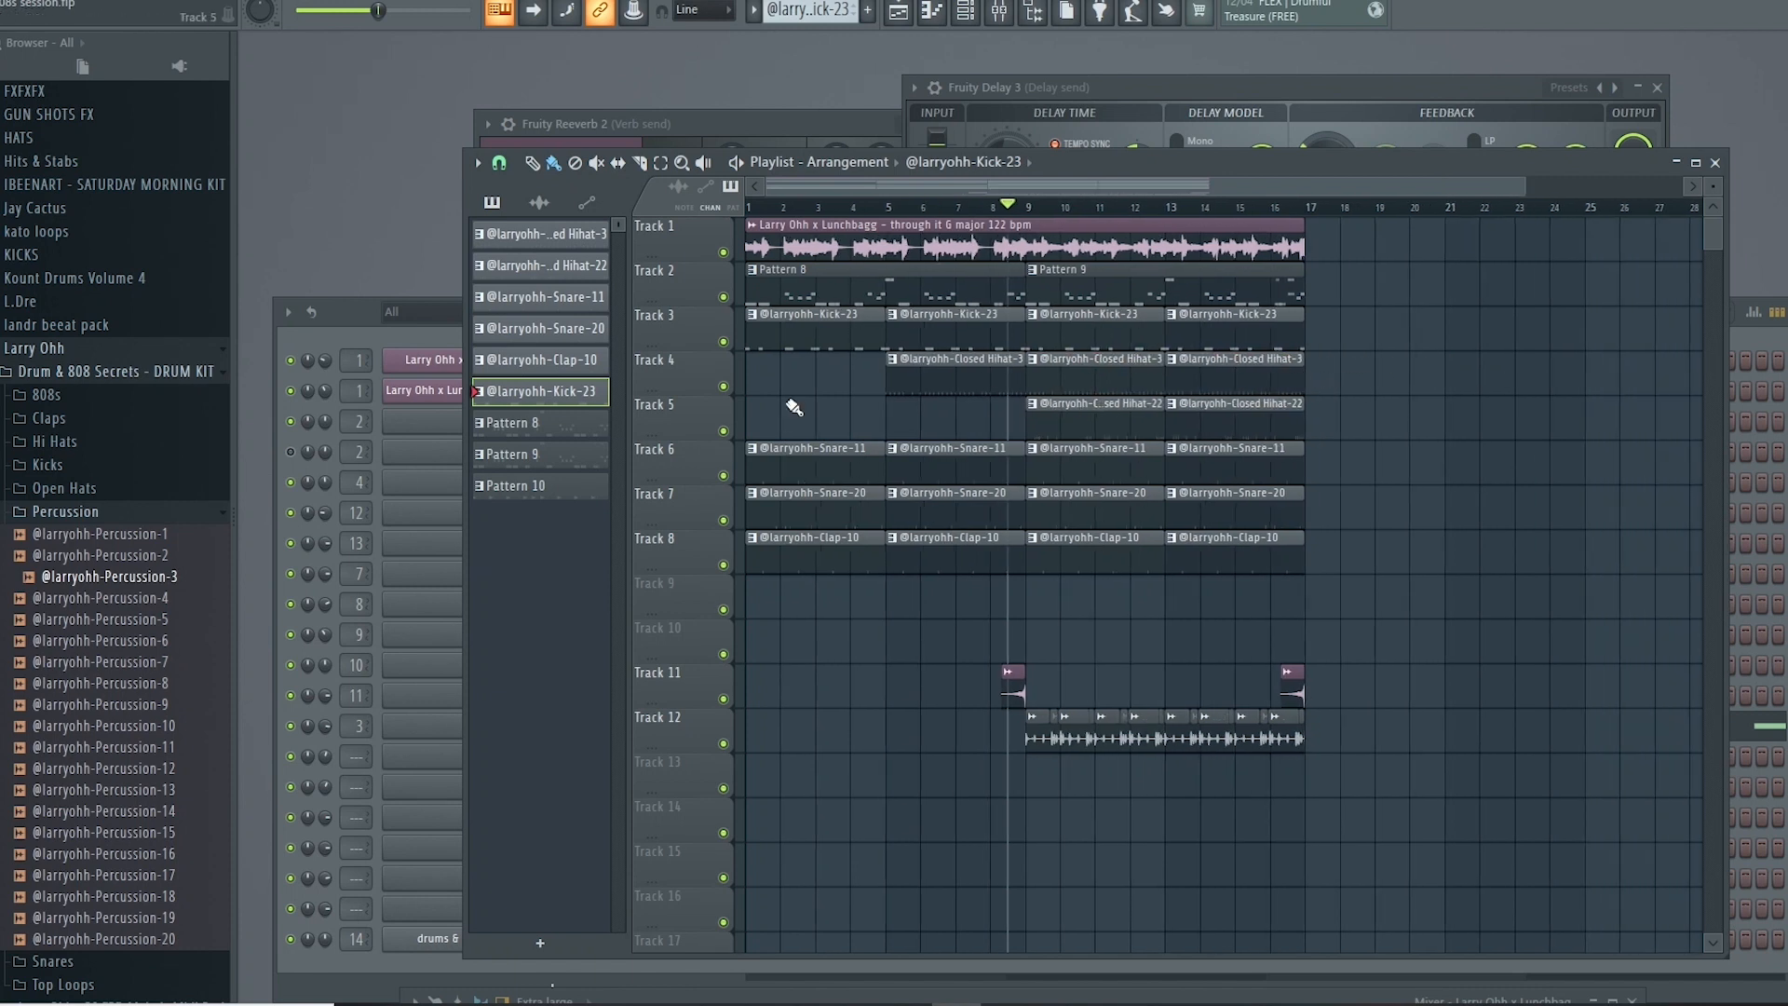
click(884, 209)
scroll(938, 384, up, 2)
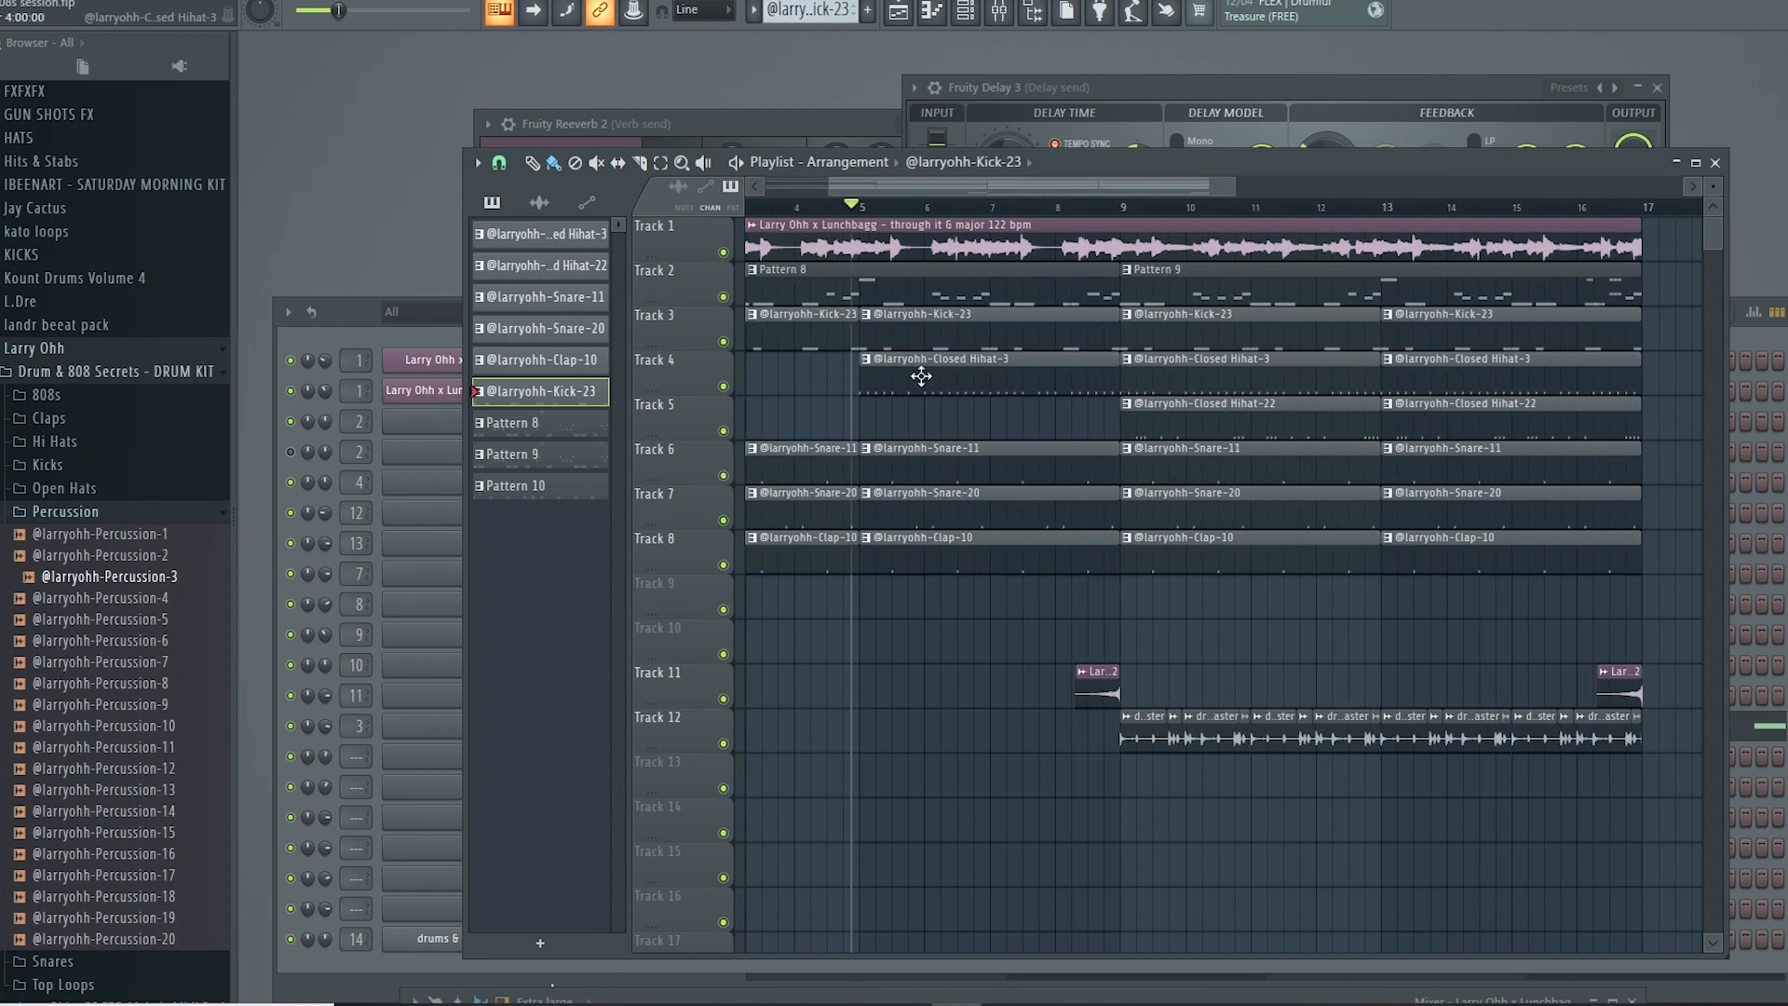
double_click(920, 375)
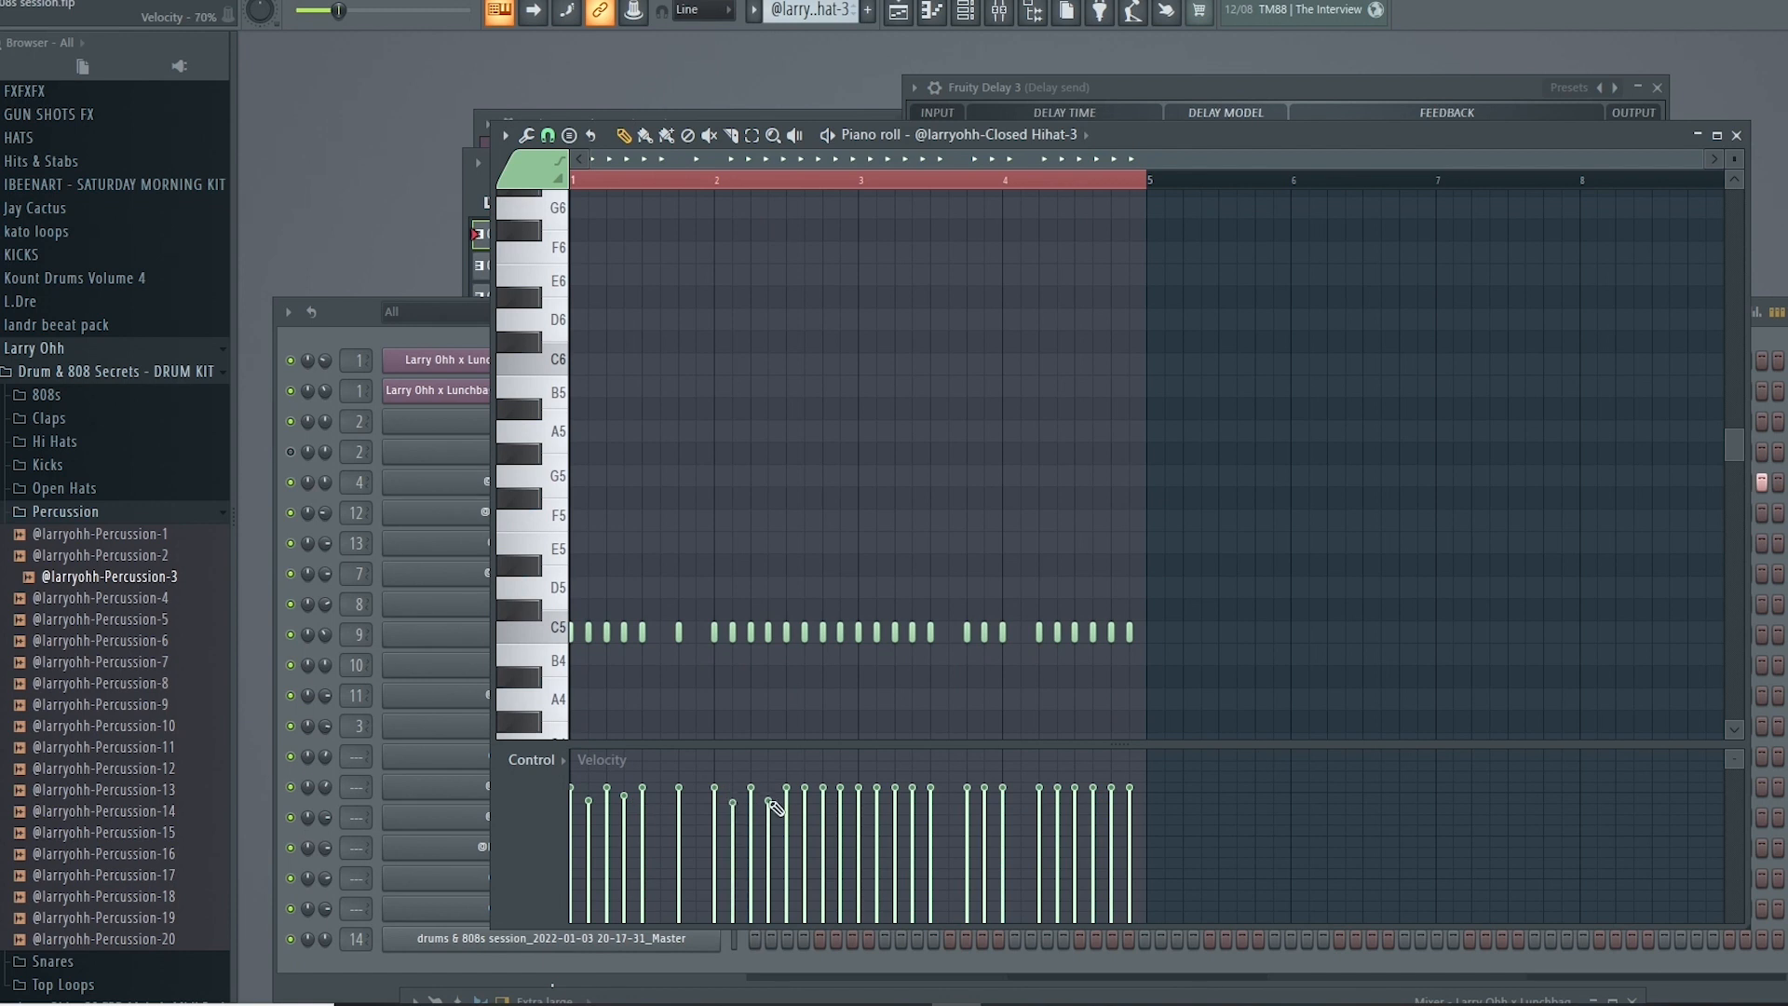
key(space)
click(841, 800)
click(875, 800)
click(913, 801)
key(space)
Step: Lower alternating hi-hat note velocities to about 71% through bar 4 while playing the pattern back
key(space)
scroll(640, 673, up, 2)
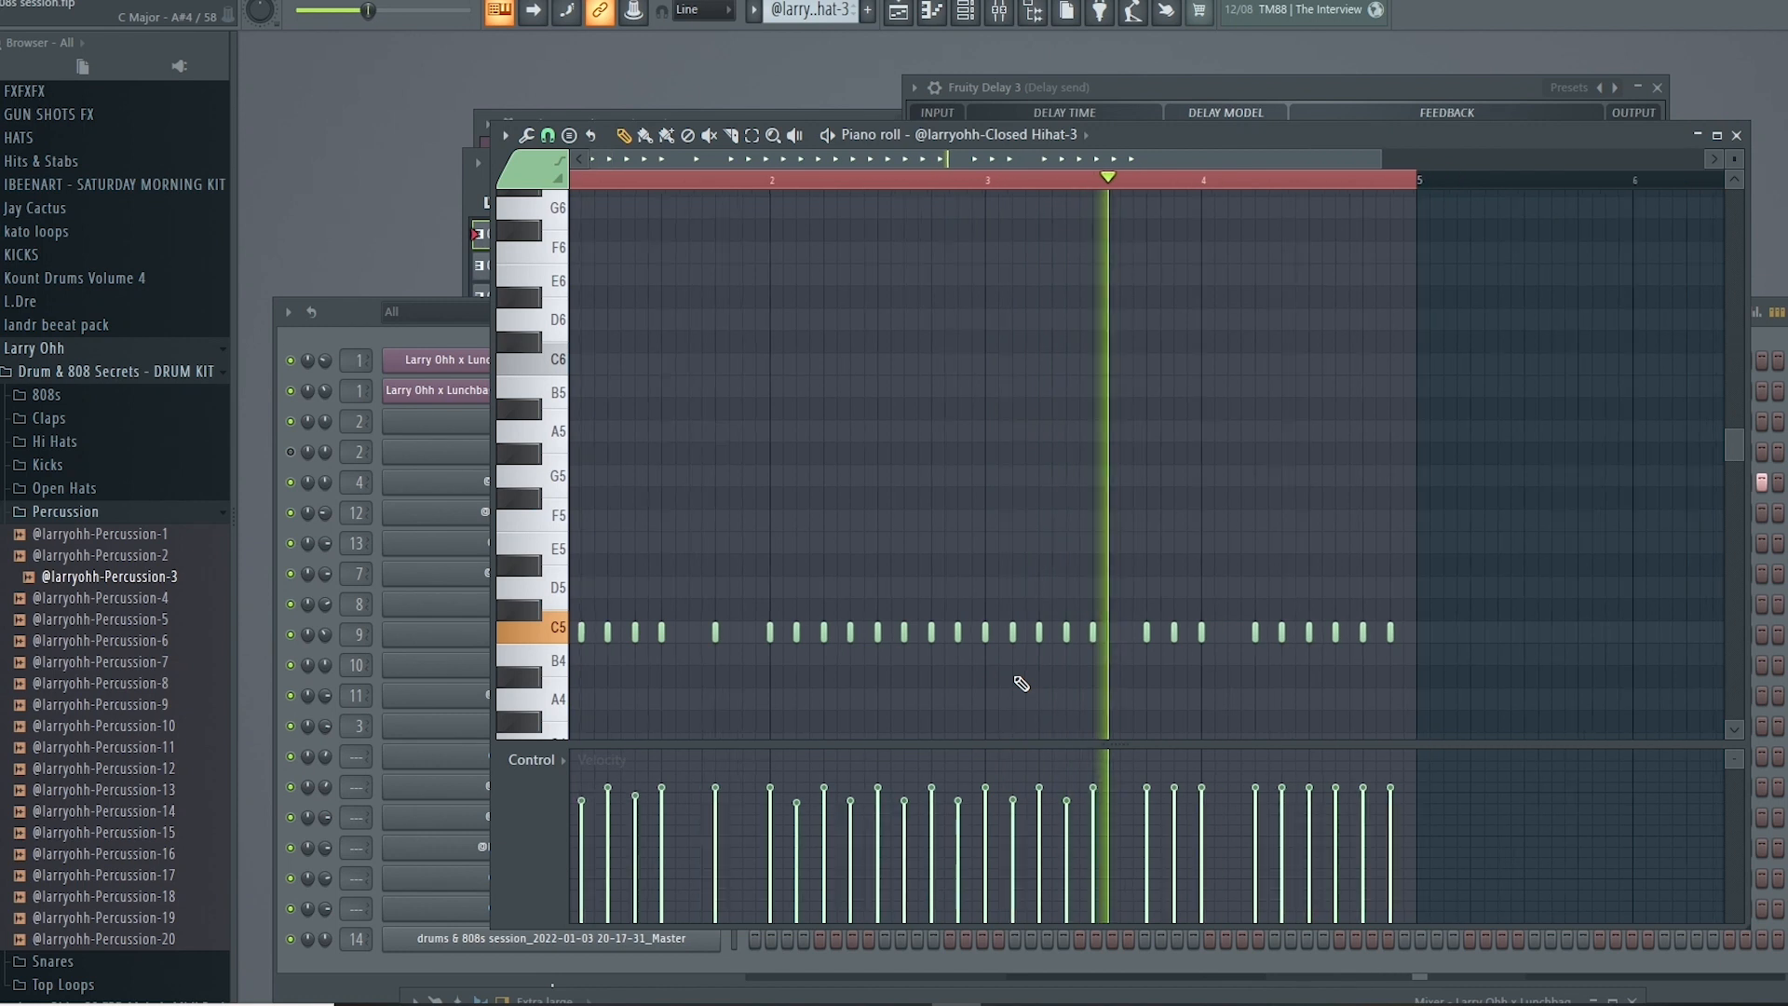
scroll(1017, 686, down, 2)
key(space)
key(space)
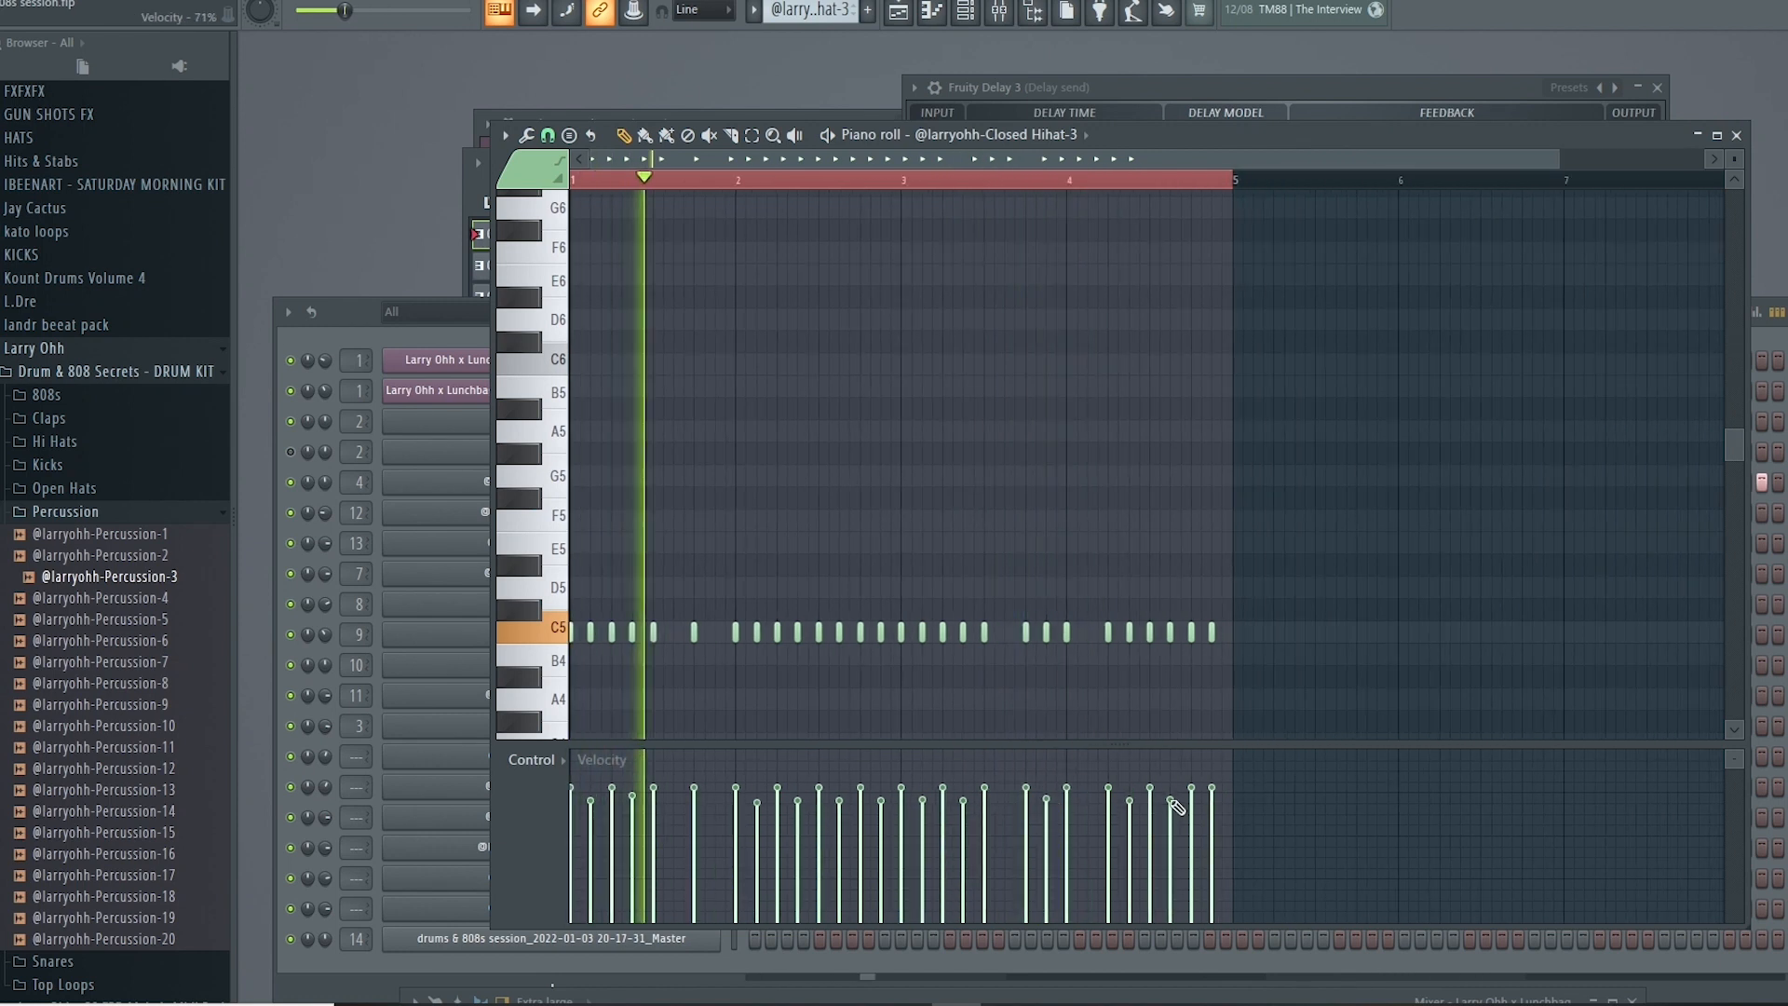
scroll(1524, 583, down, 2)
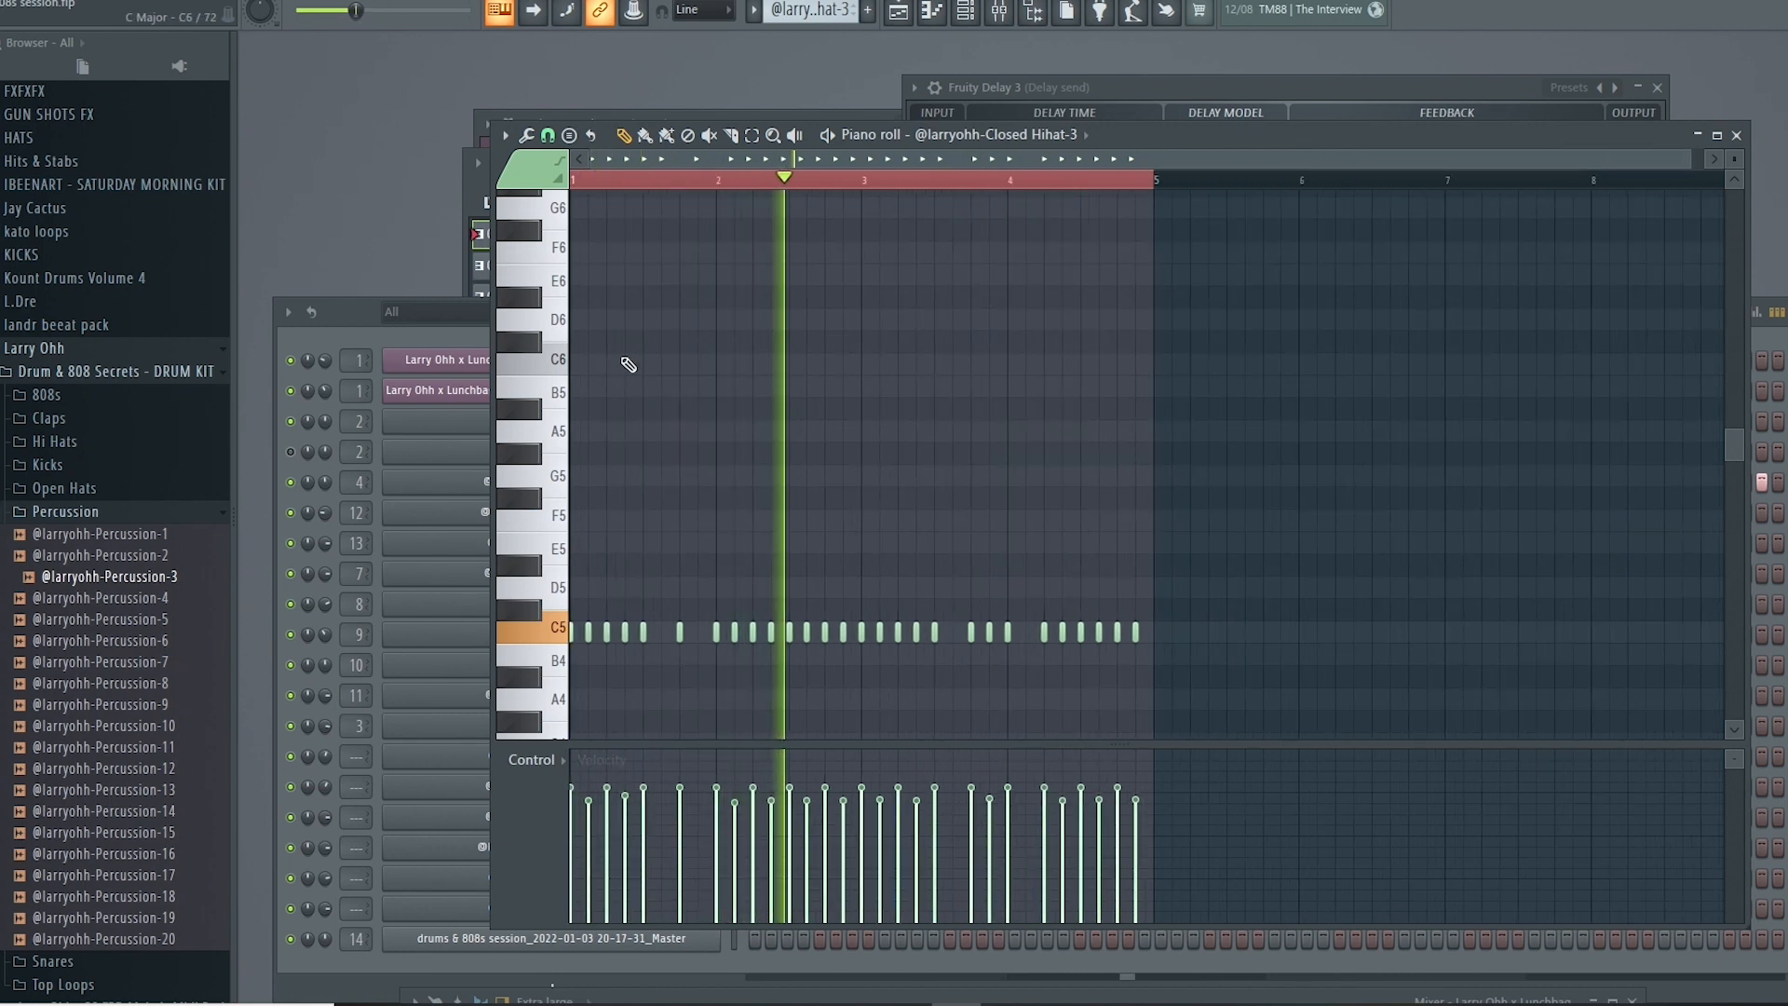
click(436, 328)
key(l)
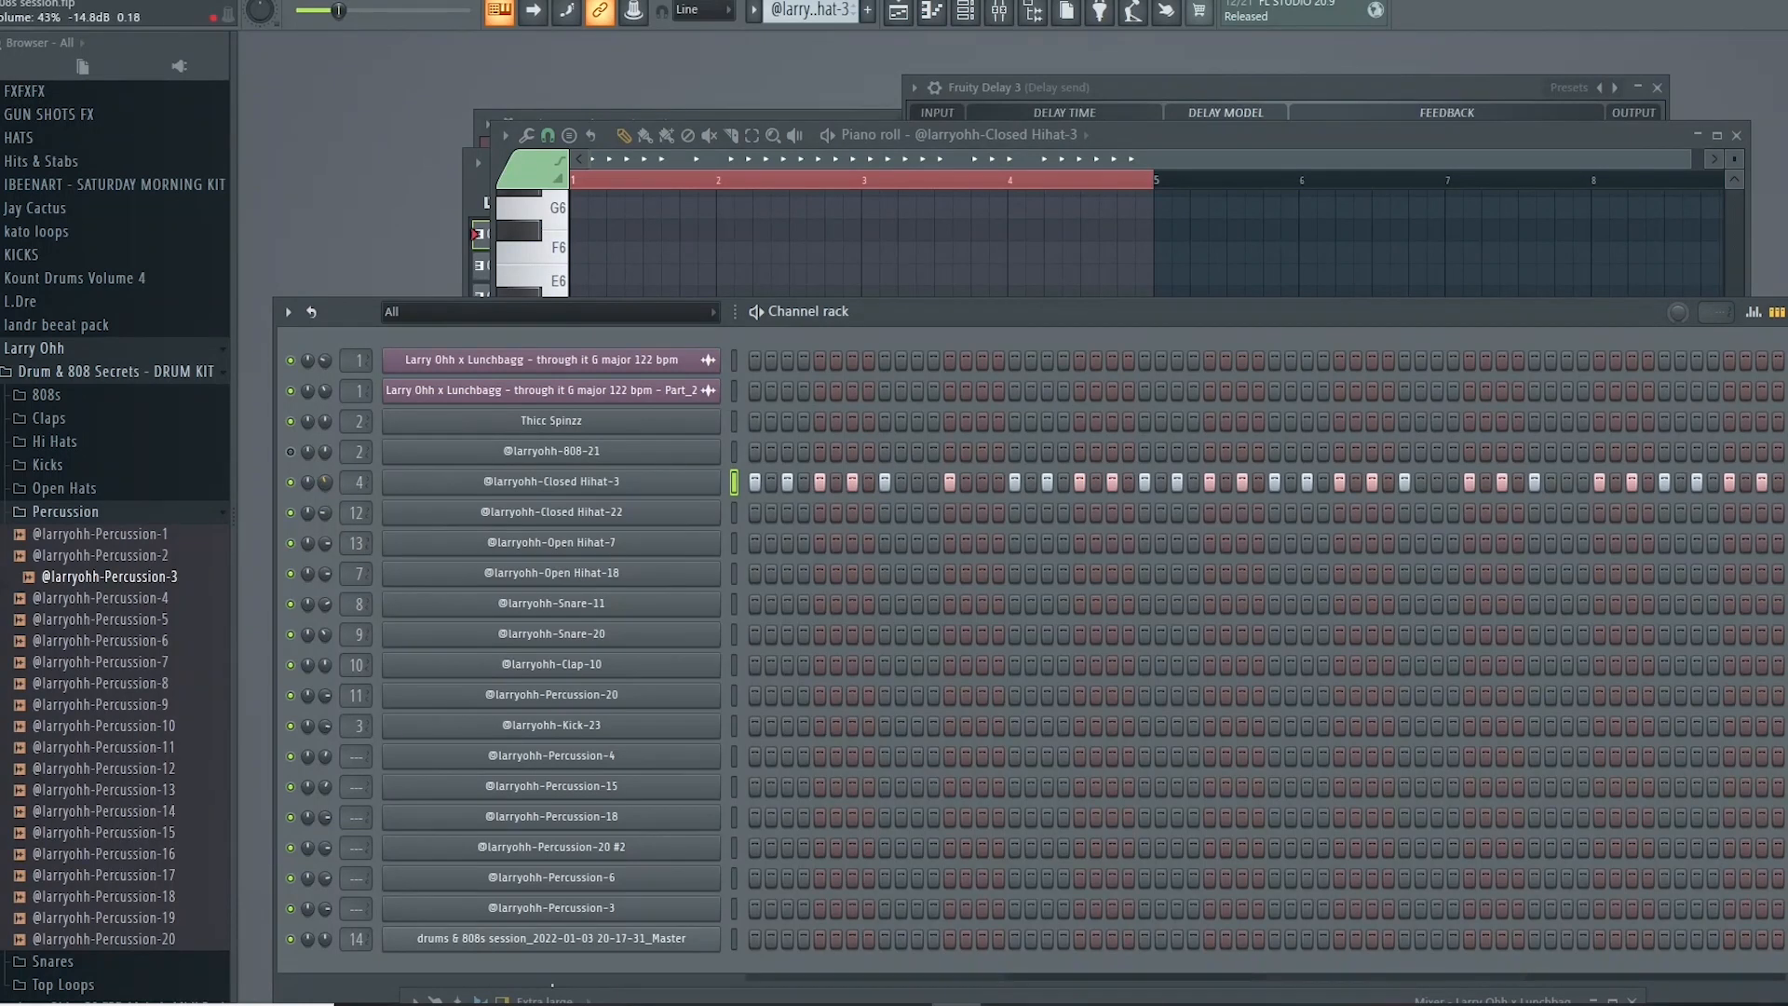
click(550, 486)
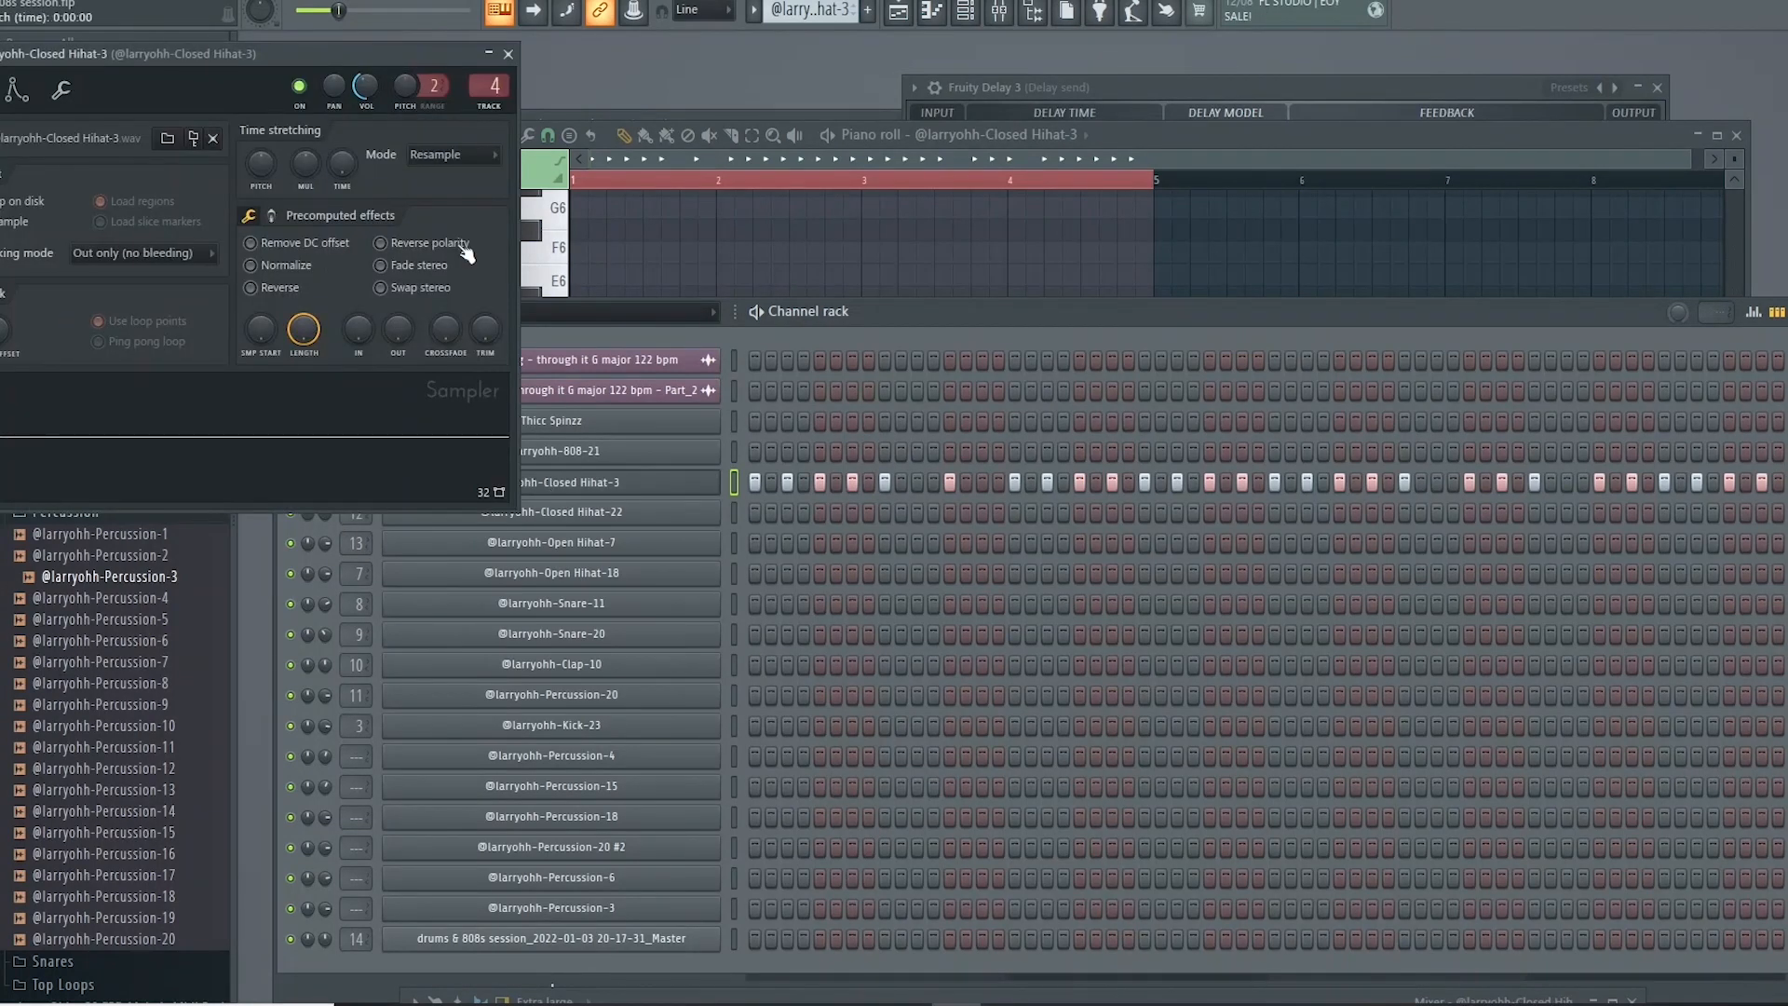
drag(485, 329, 410, 279)
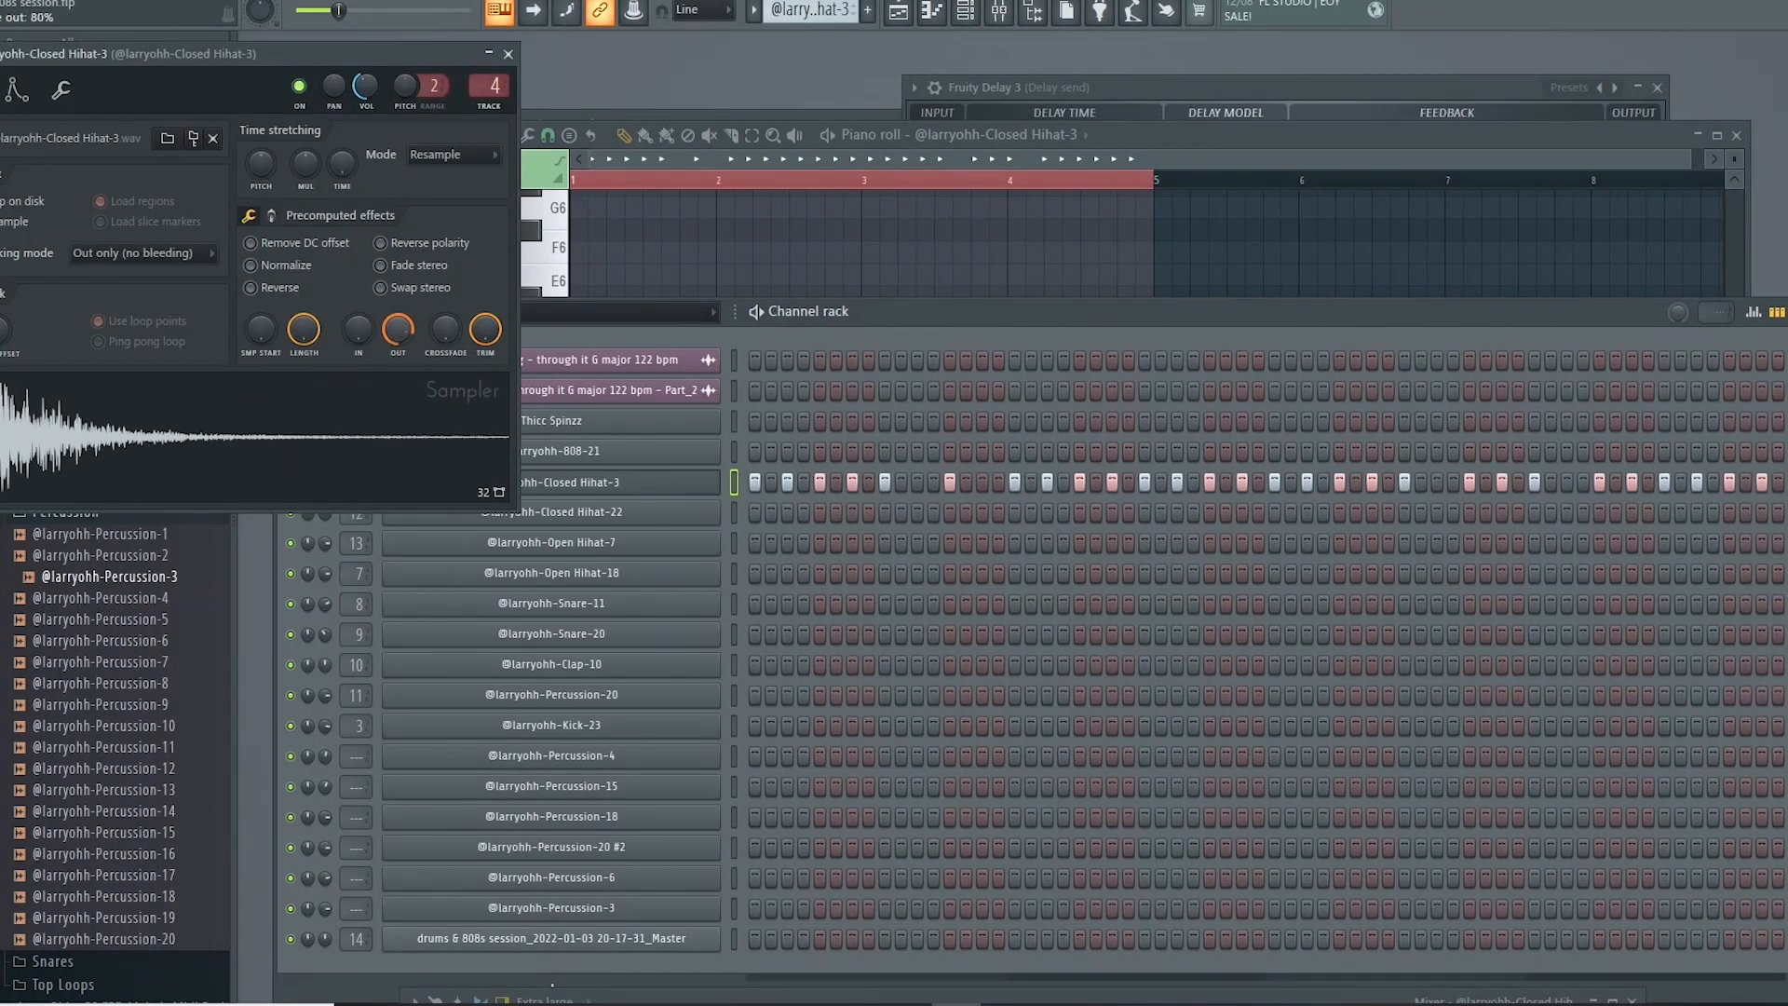
drag(158, 79, 686, 173)
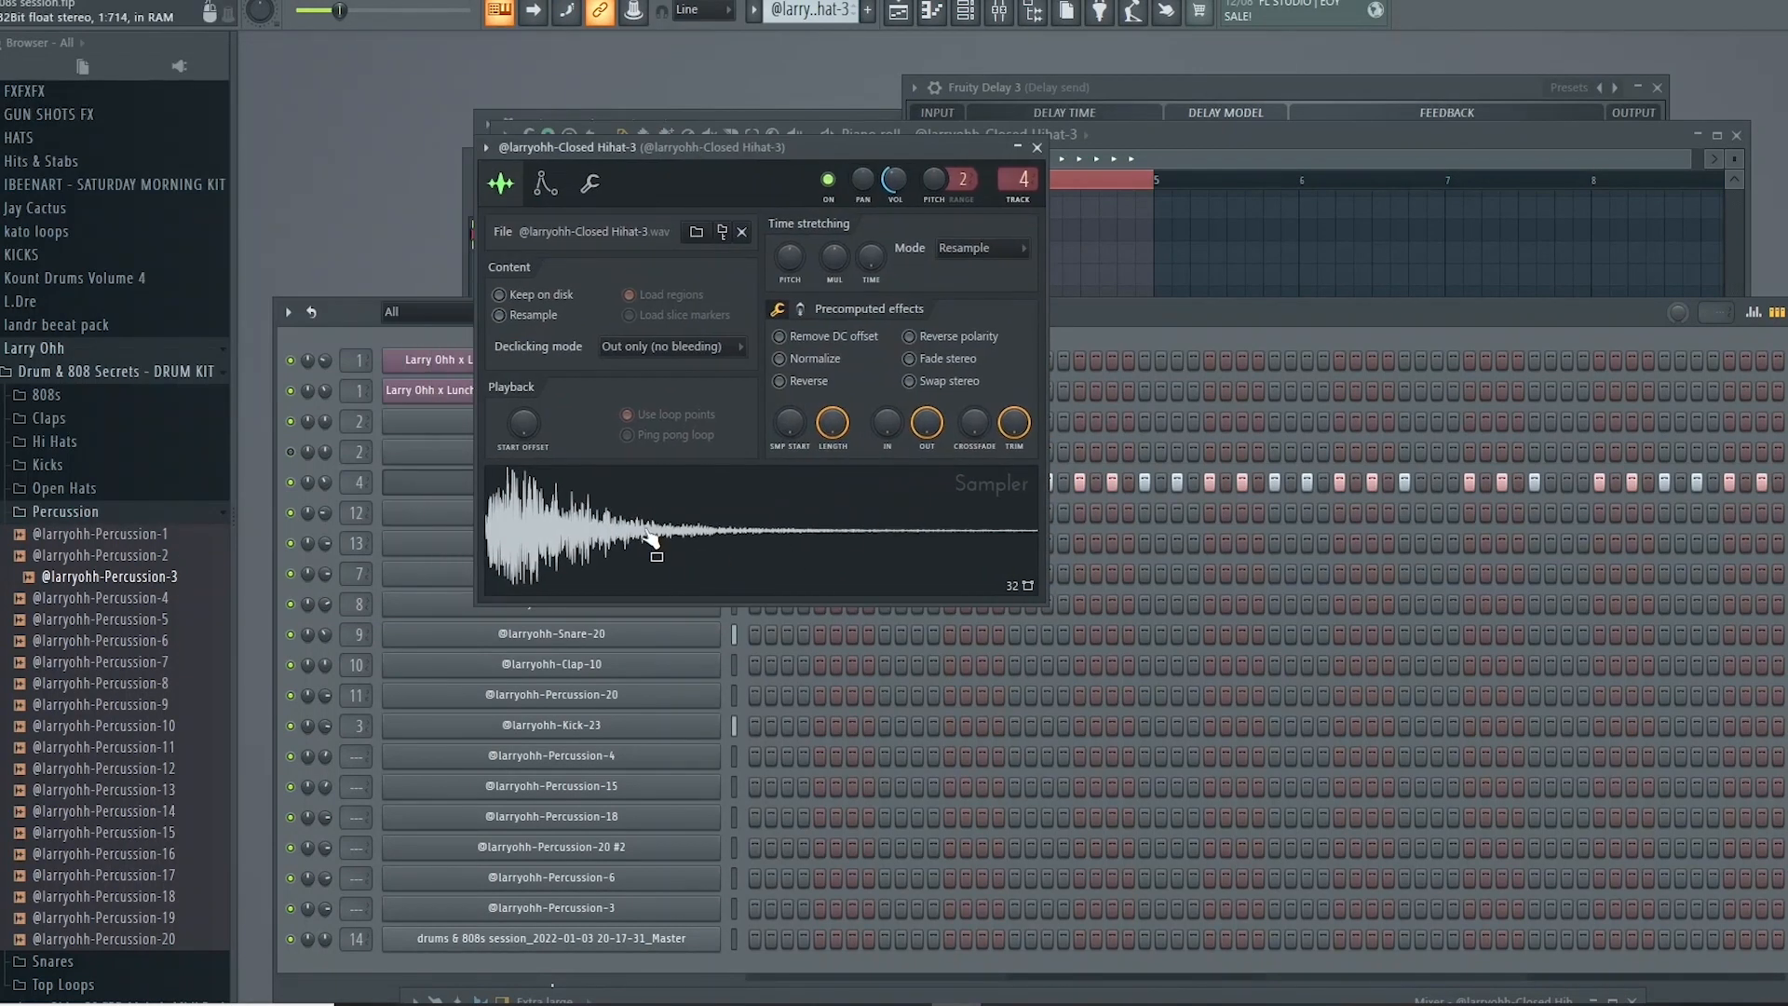
Step: Try a higher time-stretching pitch on the hi-hat sample, reset it to default and close the sampler settings
drag(791, 259, 791, 252)
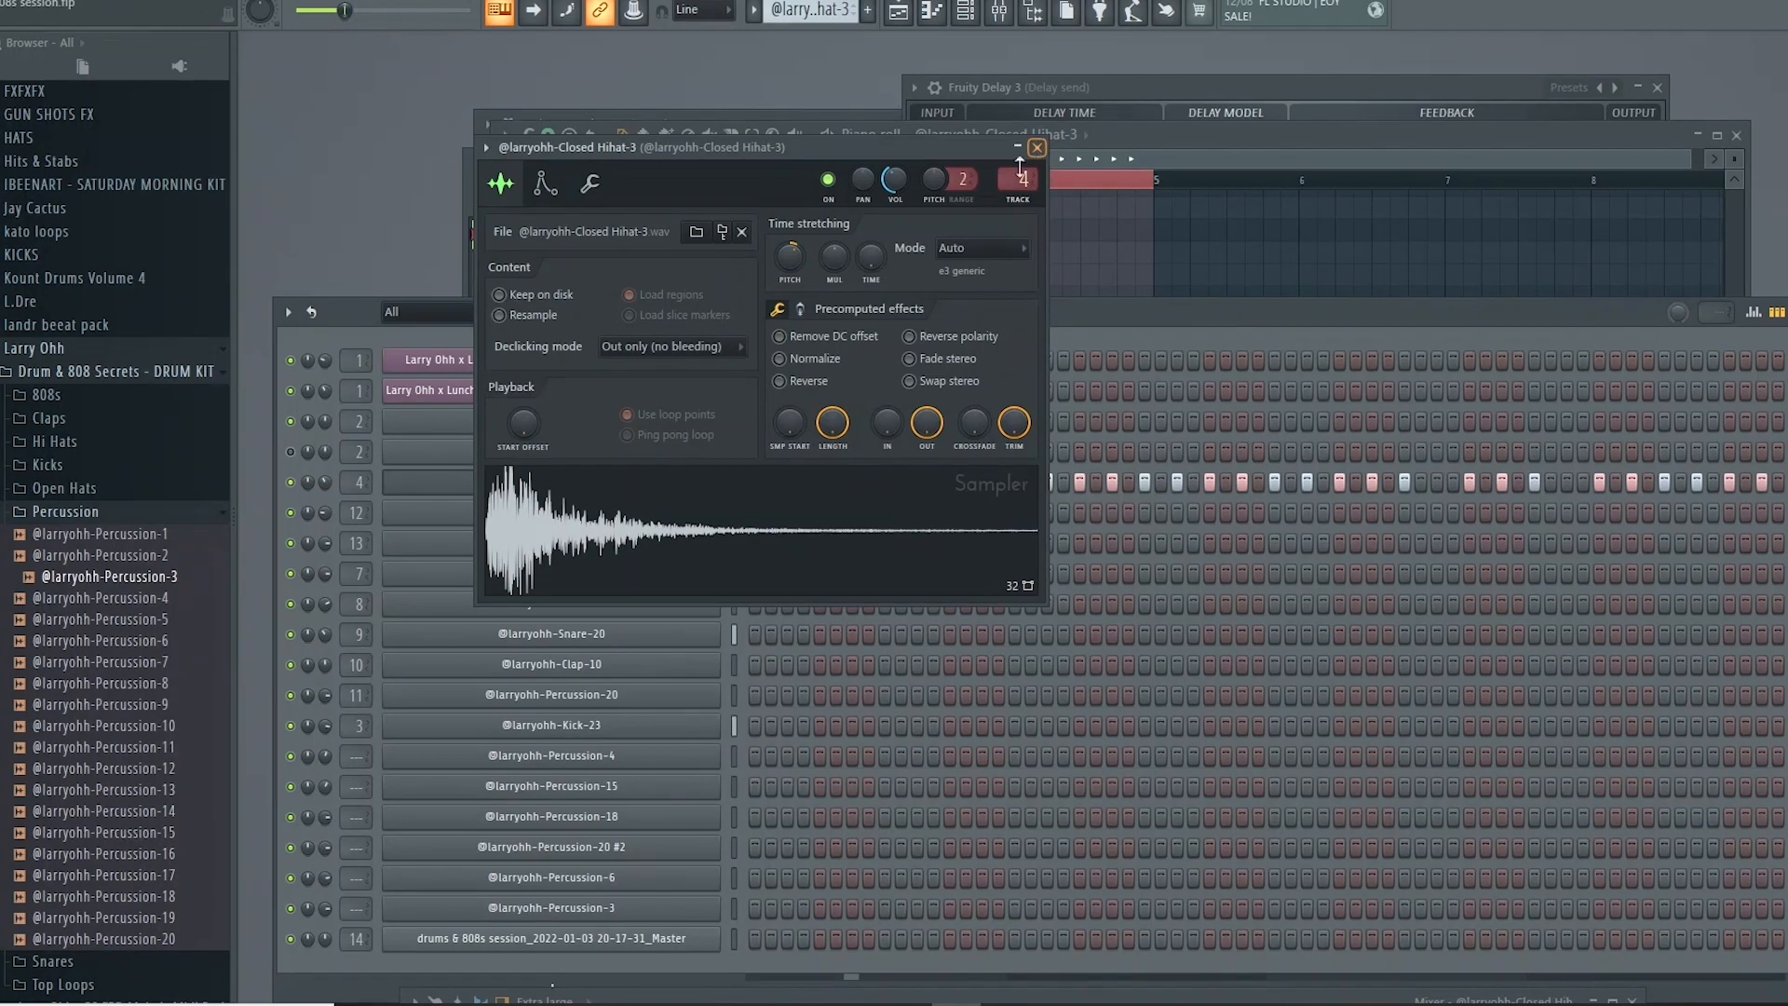
drag(800, 270, 796, 272)
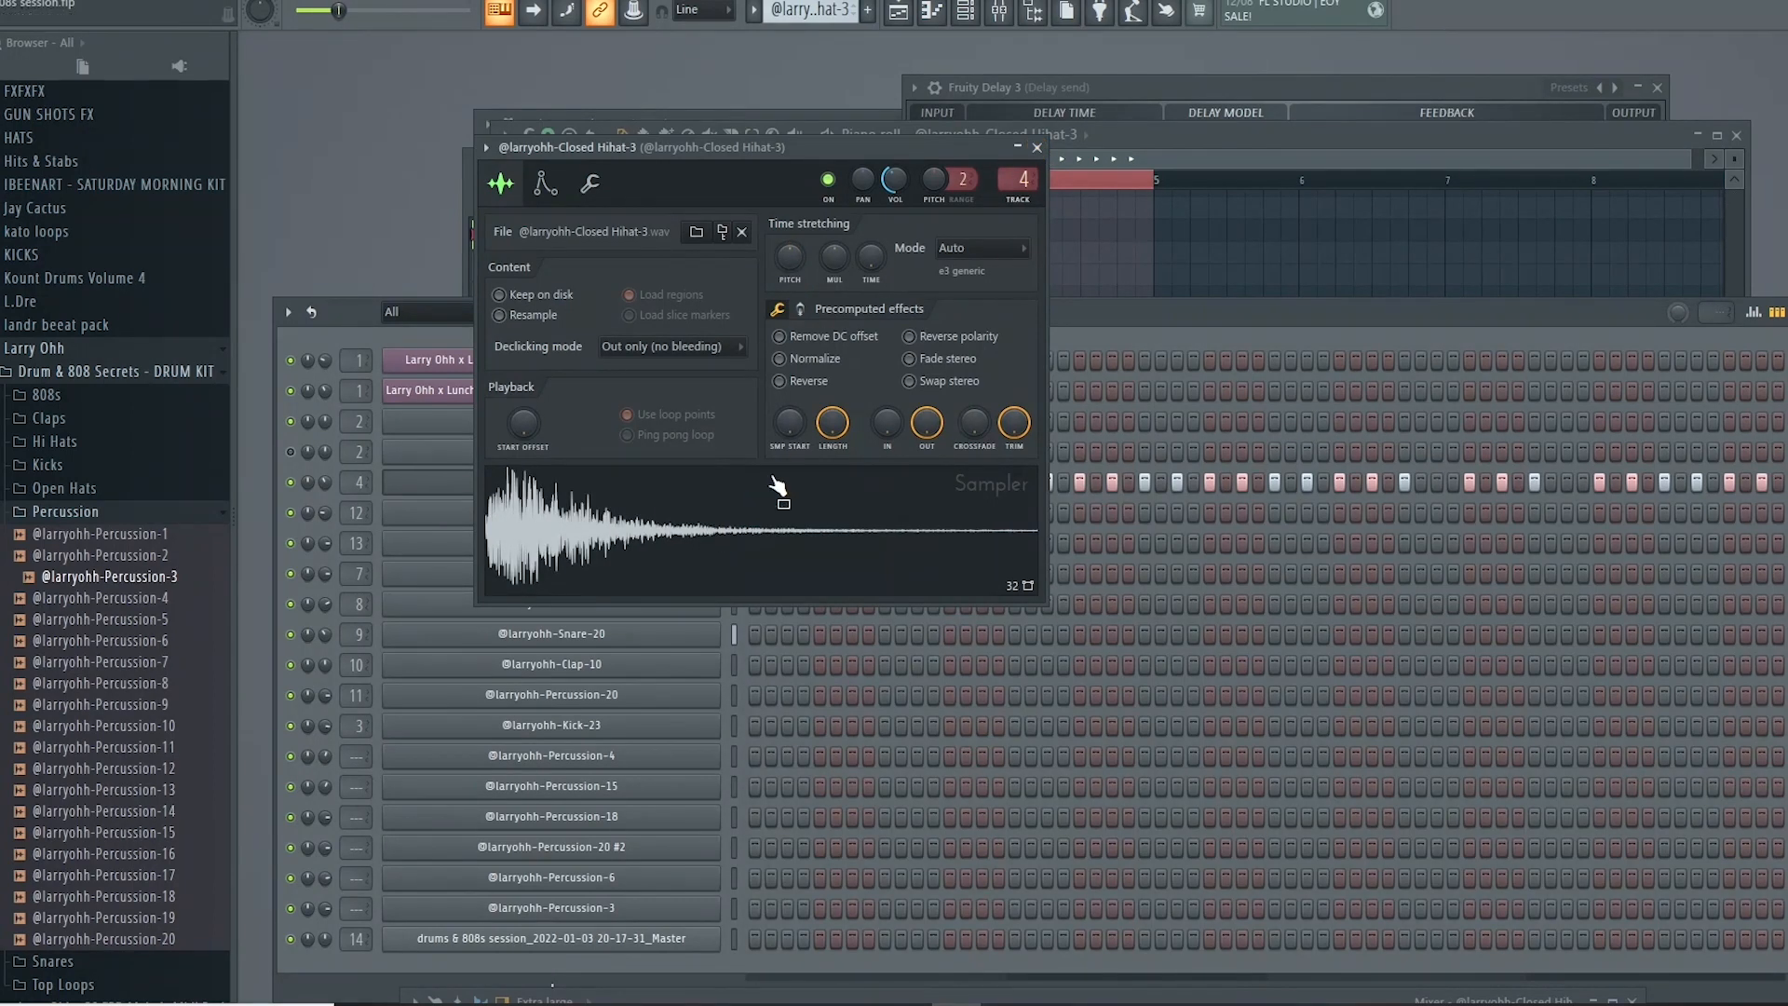
click(1037, 147)
Step: Return to the playlist and listen to the arrangement with the adjusted closed hi-hat
click(898, 11)
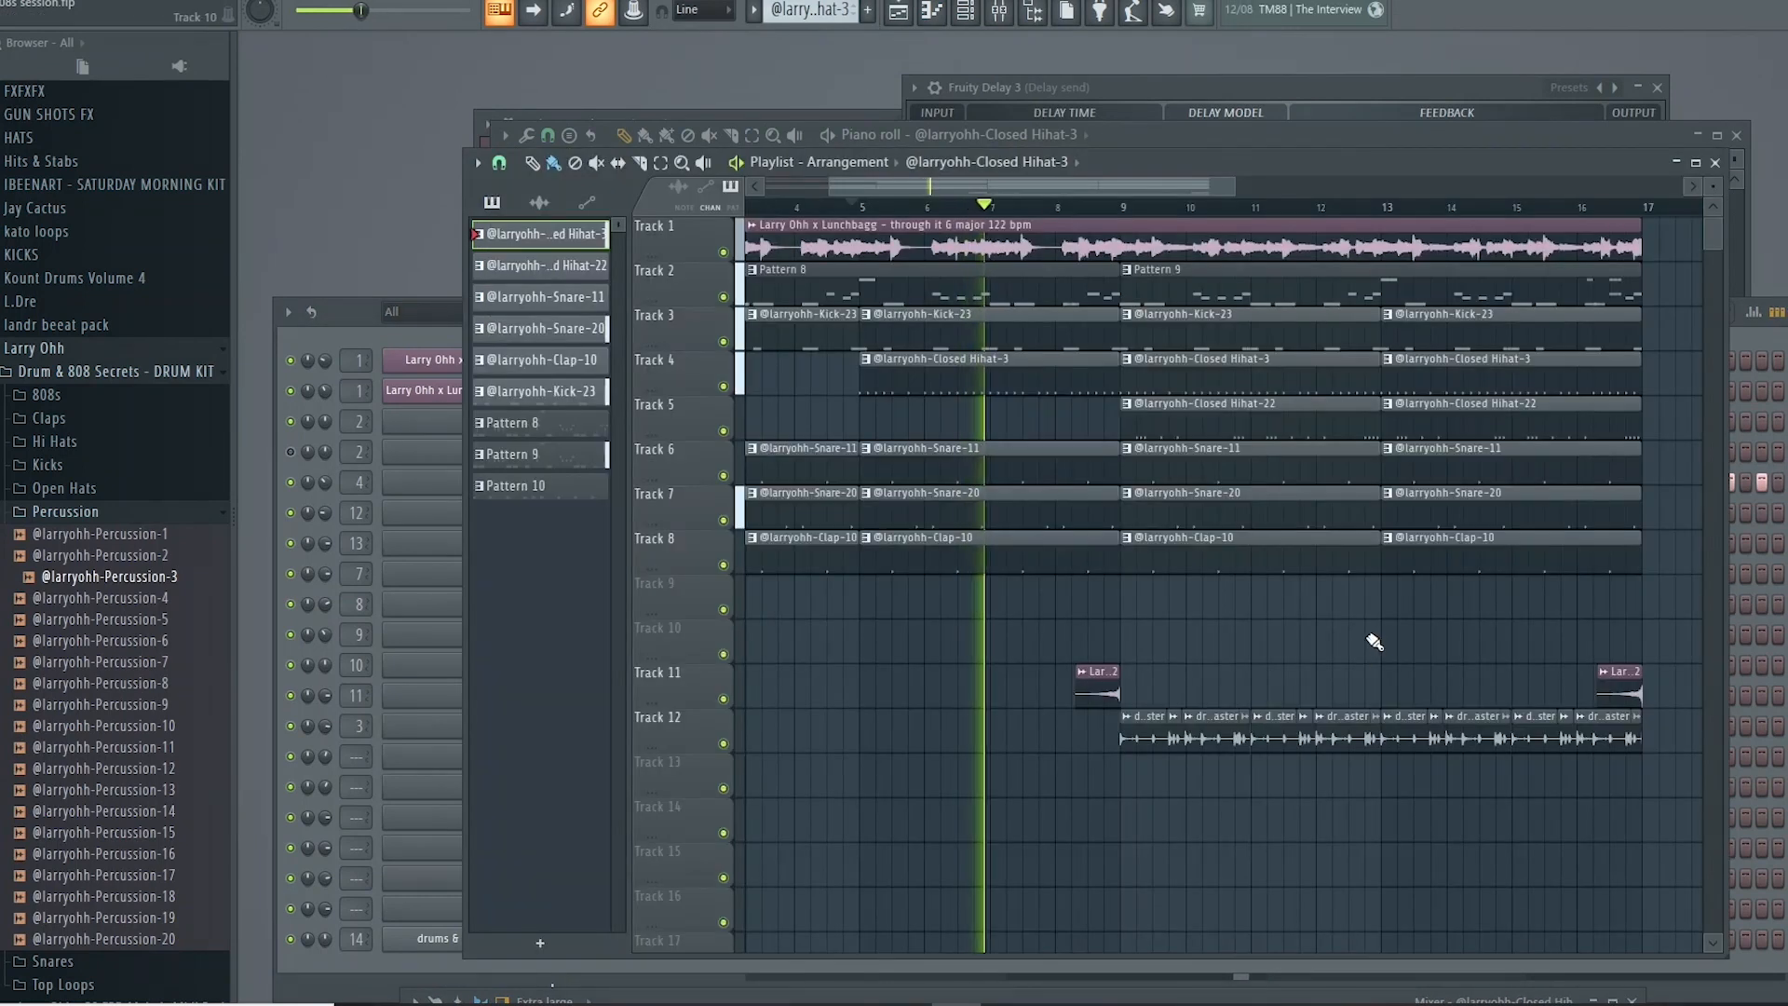
scroll(1170, 610, down, 3)
scroll(1125, 615, up, 4)
key(space)
scroll(861, 516, down, 3)
scroll(1068, 441, up, 3)
click(1010, 421)
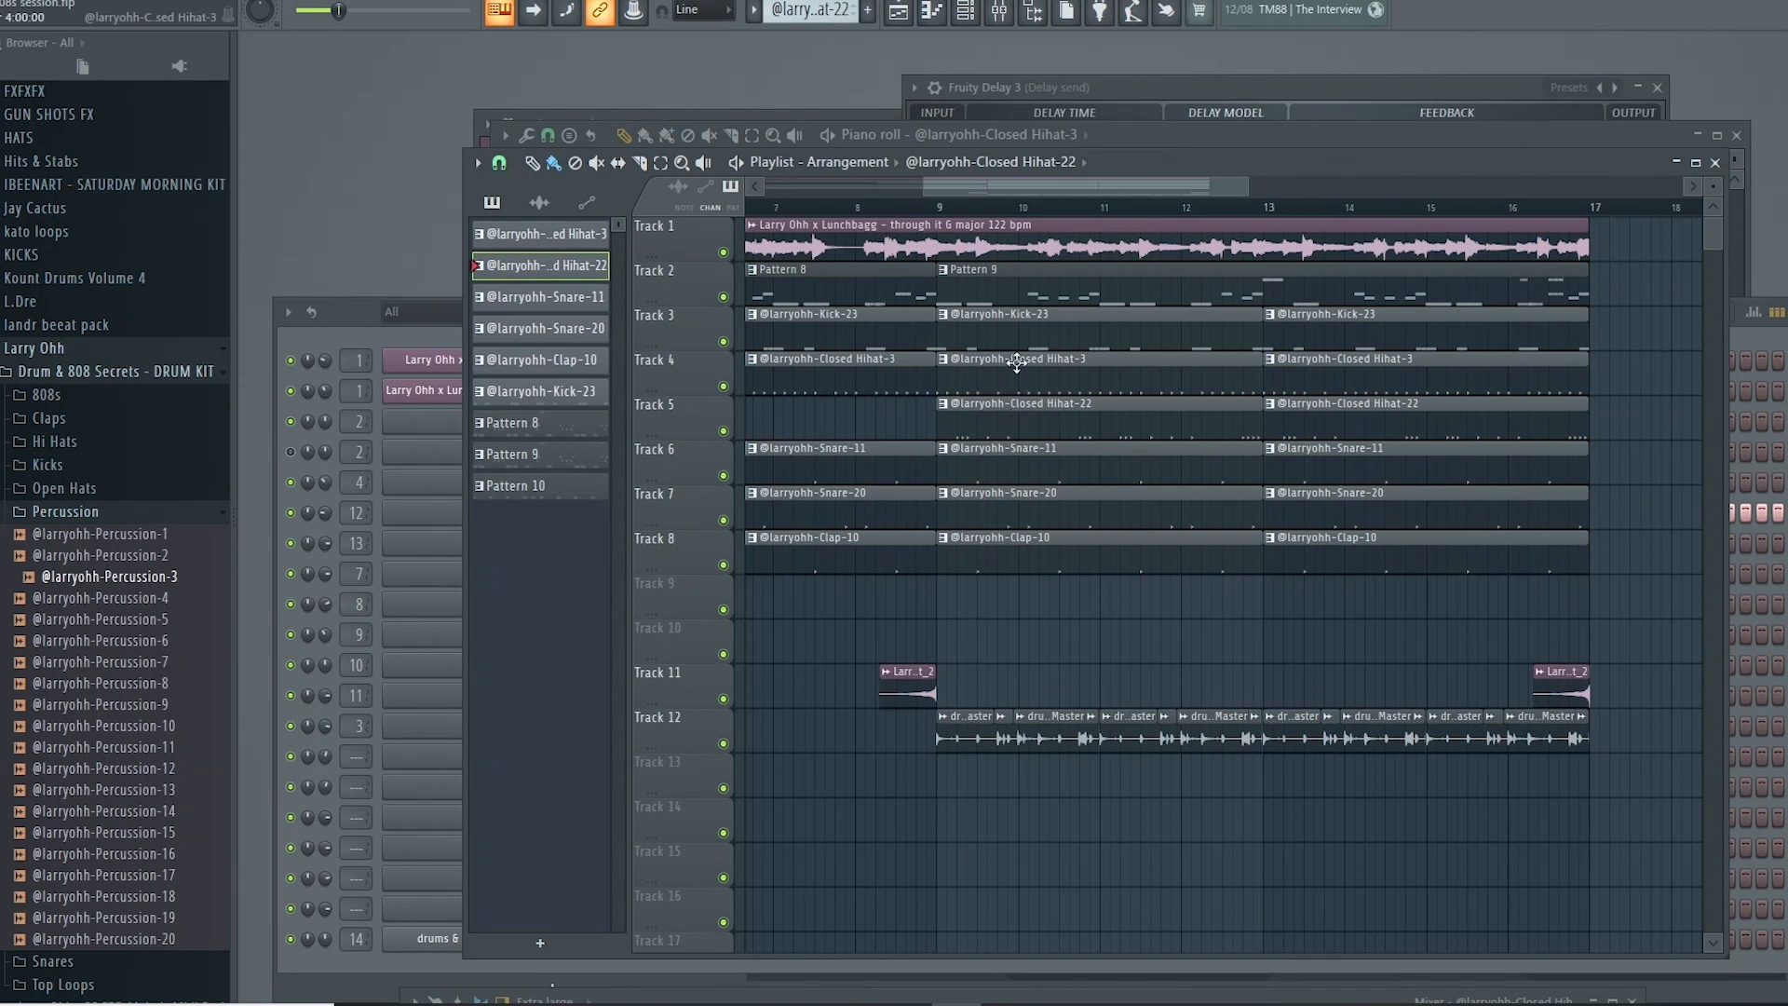
scroll(1079, 429, down, 1)
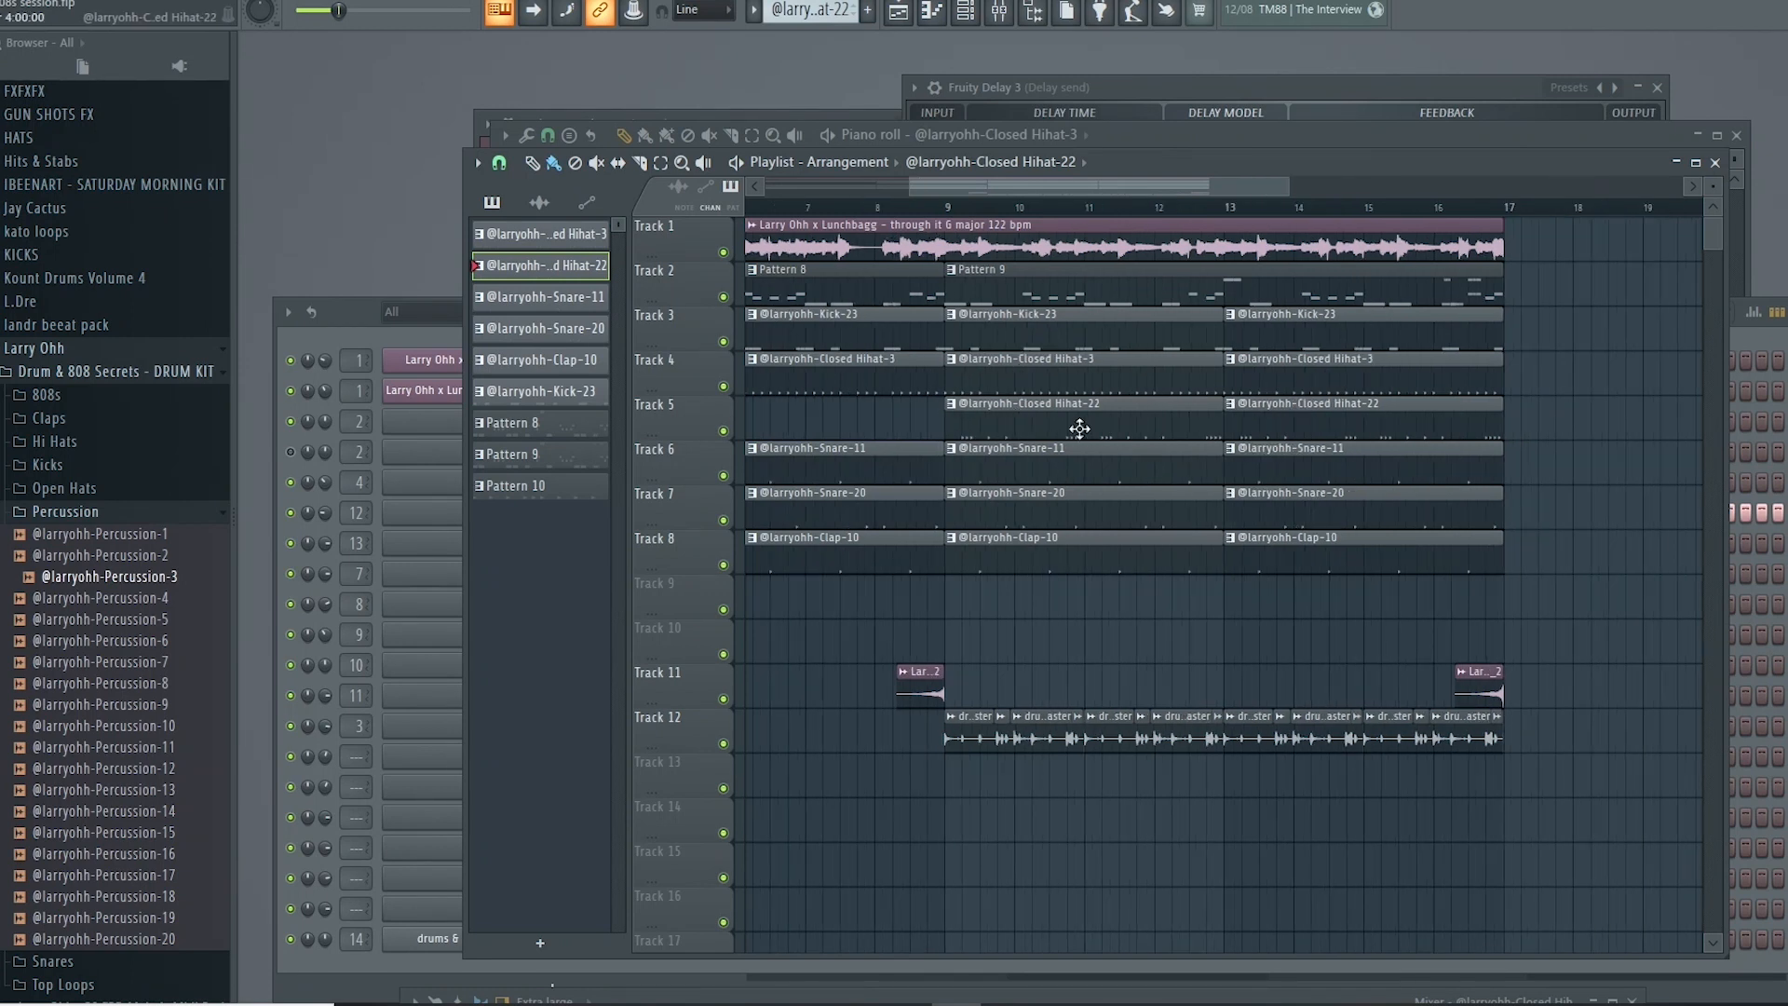
double_click(1027, 425)
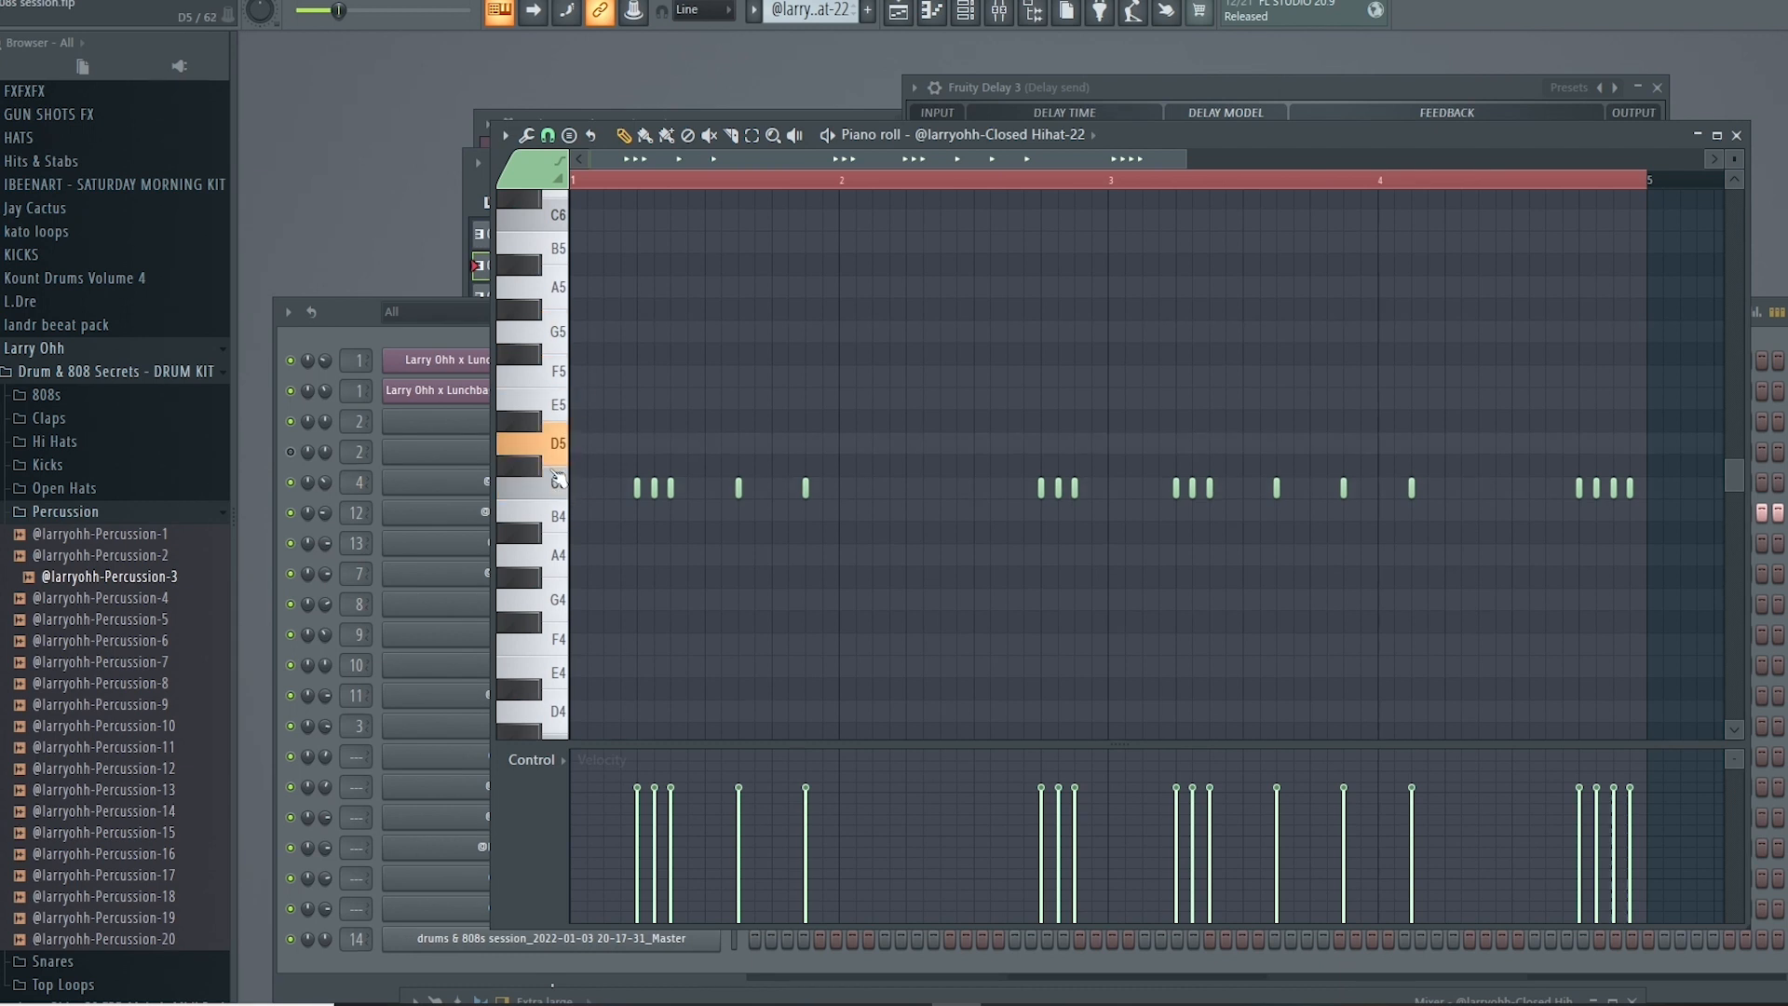
scroll(556, 343, up, 3)
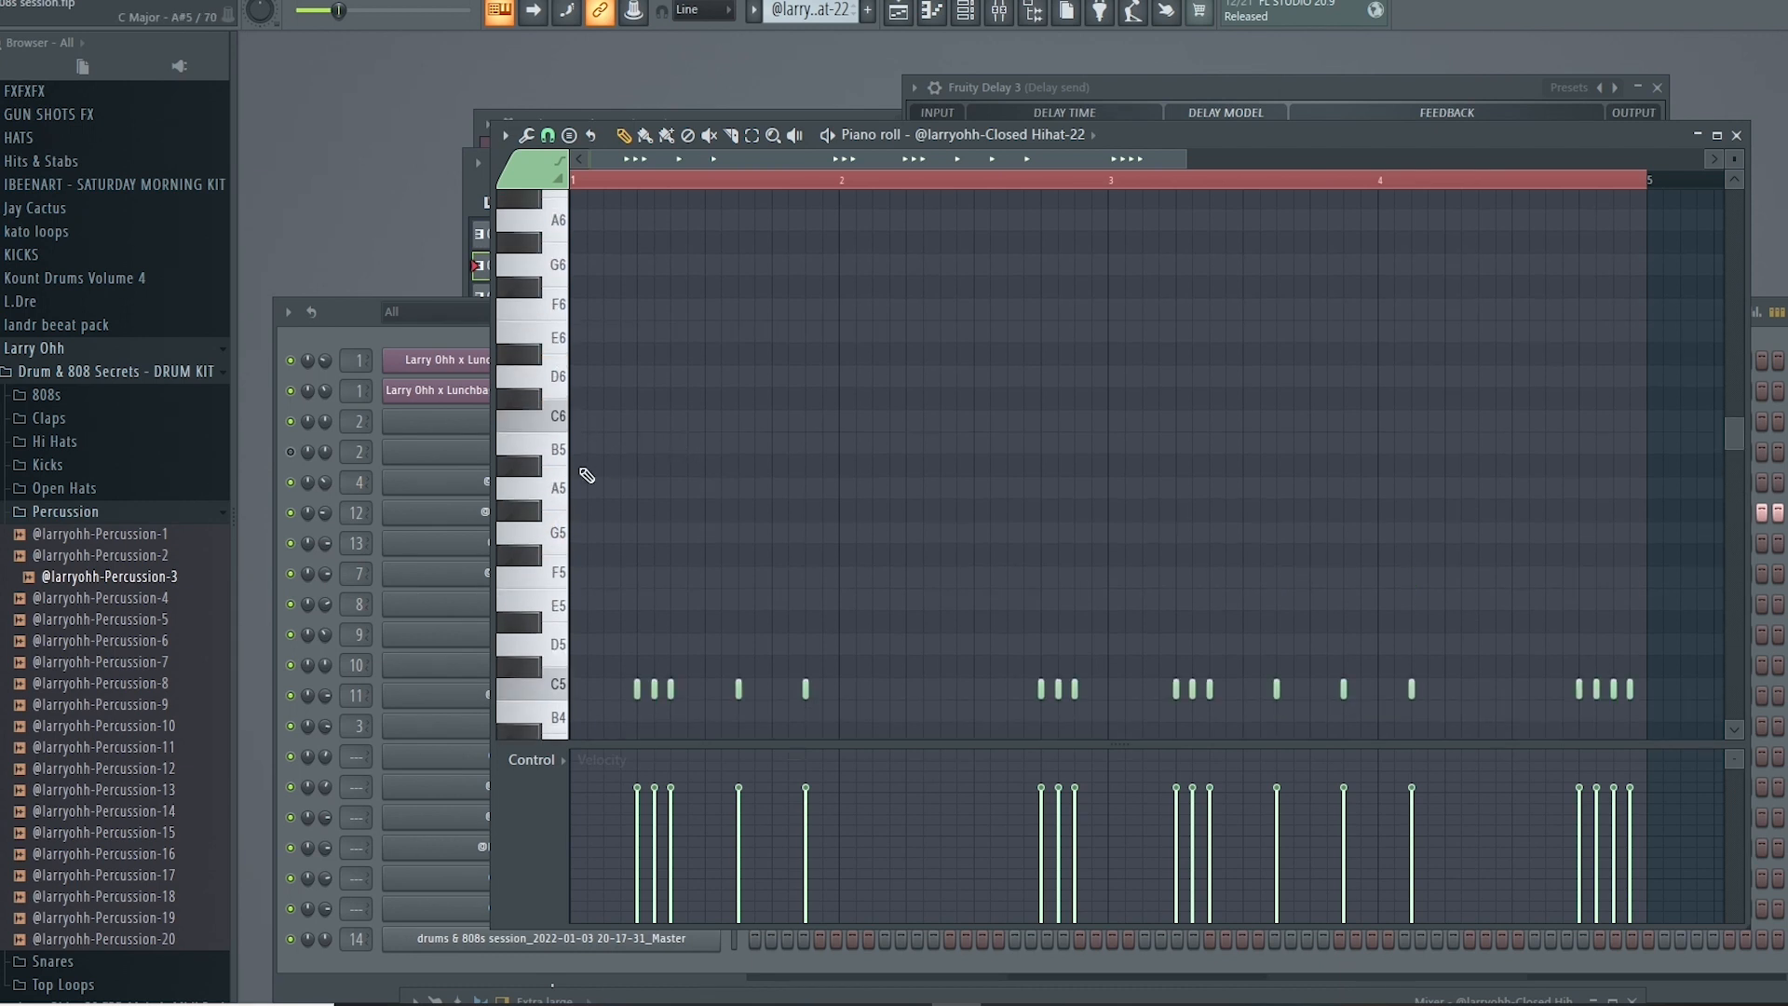
scroll(586, 476, down, 1)
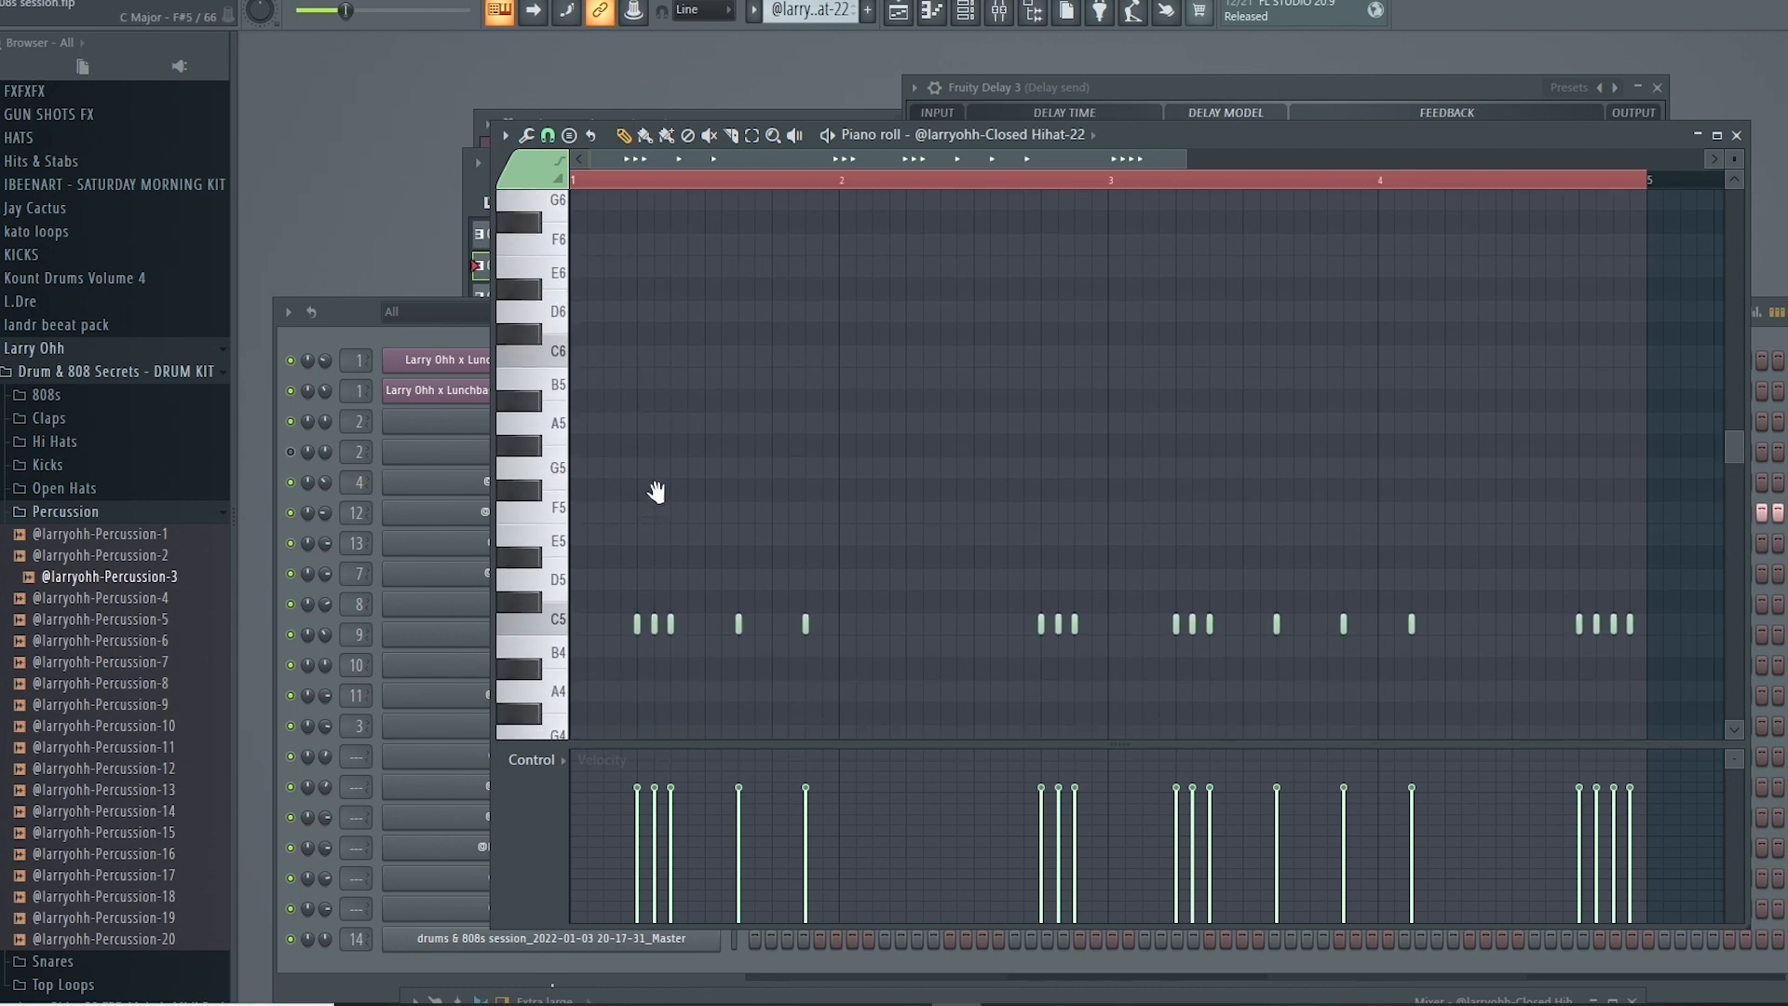
scroll(655, 492, down, 1)
Step: Return to the playlist and play the arrangement from just before bar 9
click(899, 15)
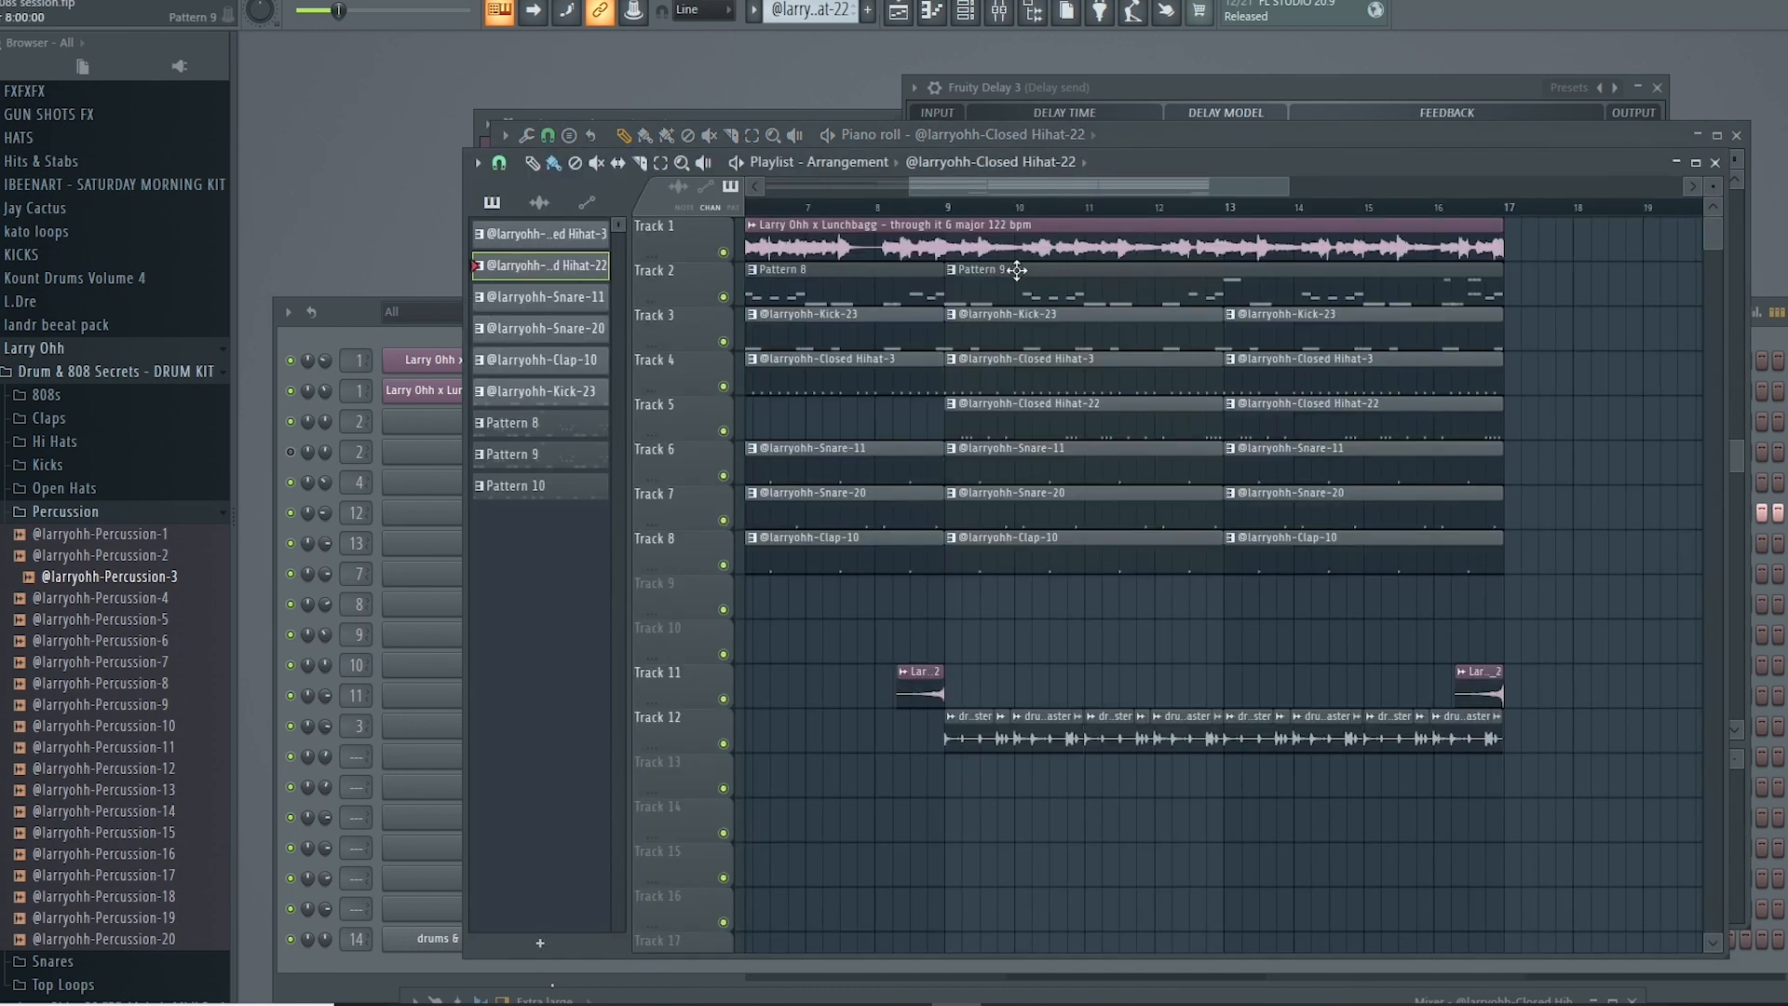
click(928, 210)
key(space)
scroll(875, 639, up, 1)
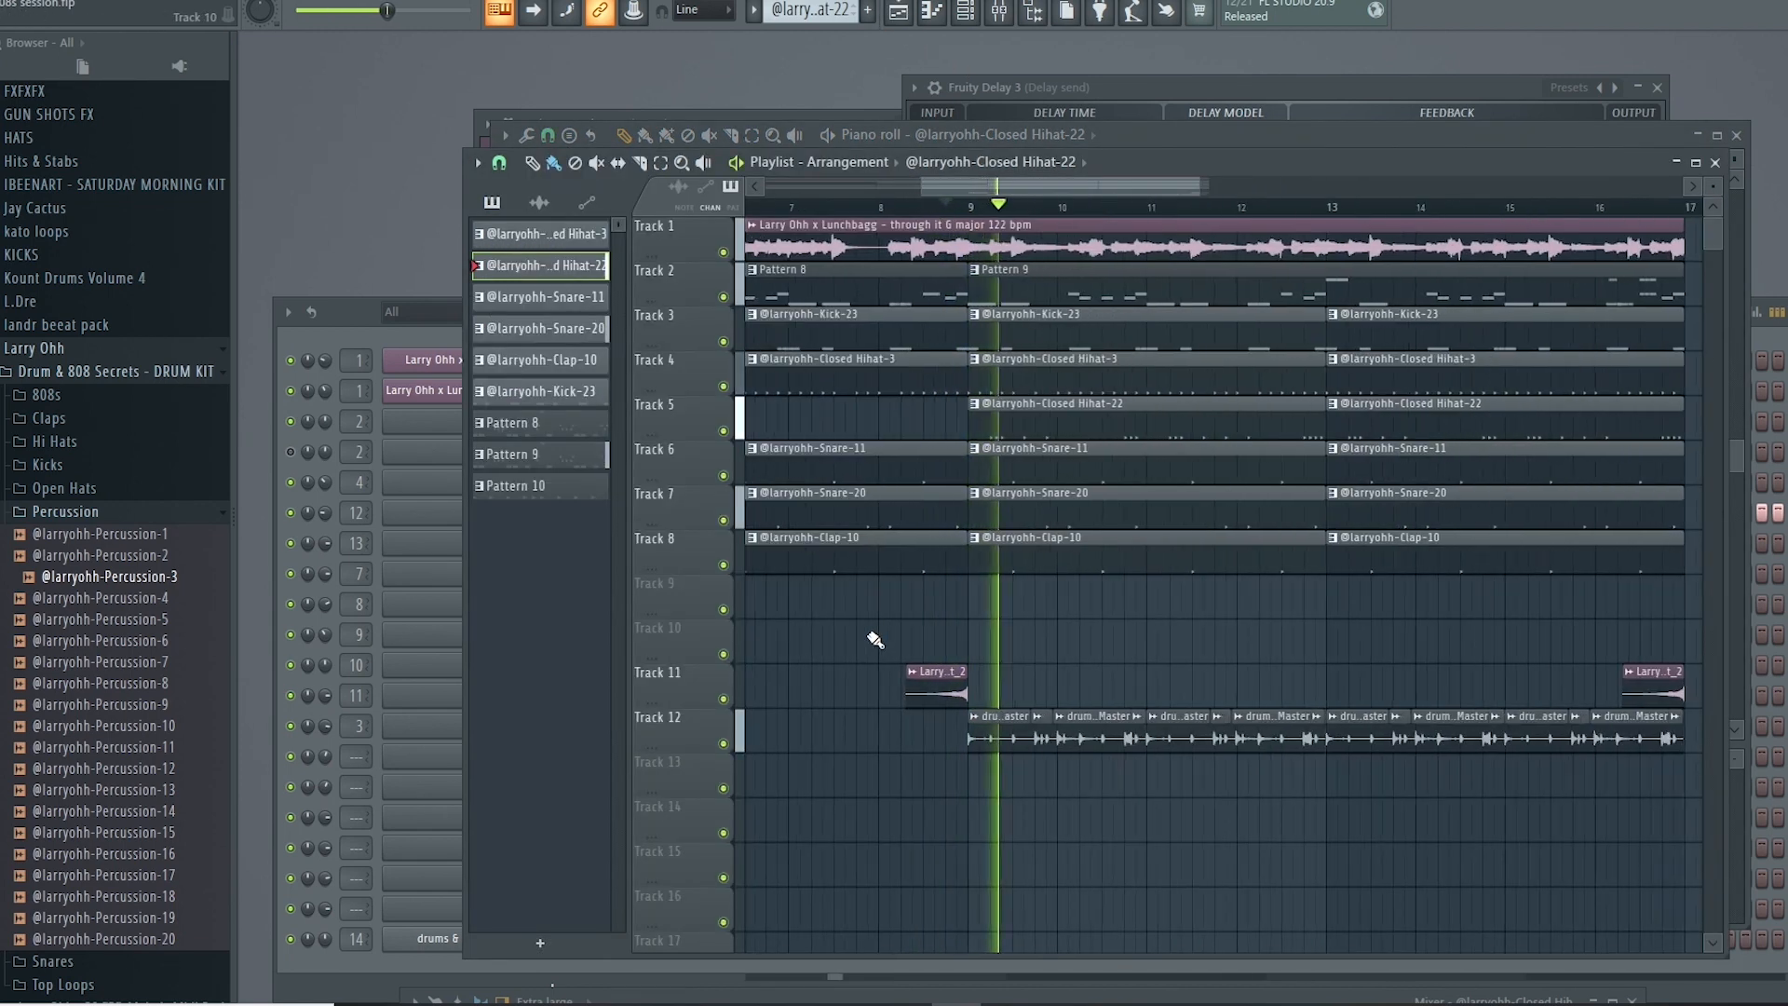
key(F7)
scroll(660, 622, up, 3)
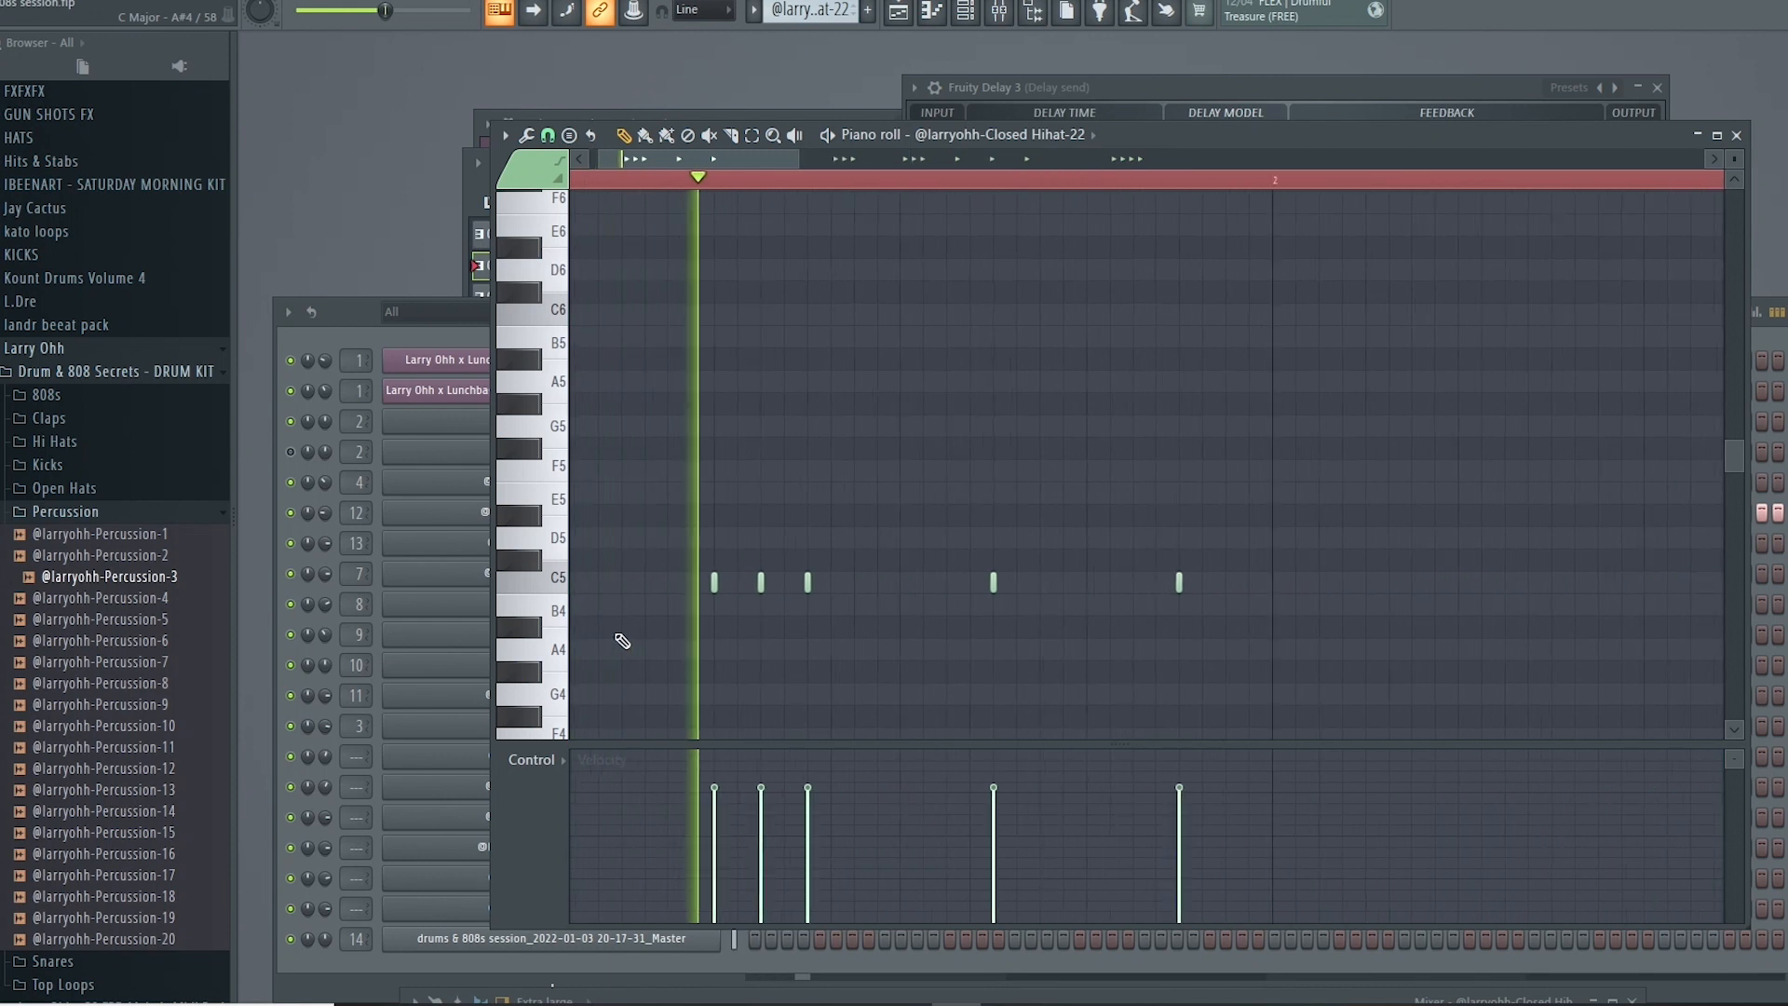
scroll(838, 587, down, 1)
scroll(633, 385, down, 1)
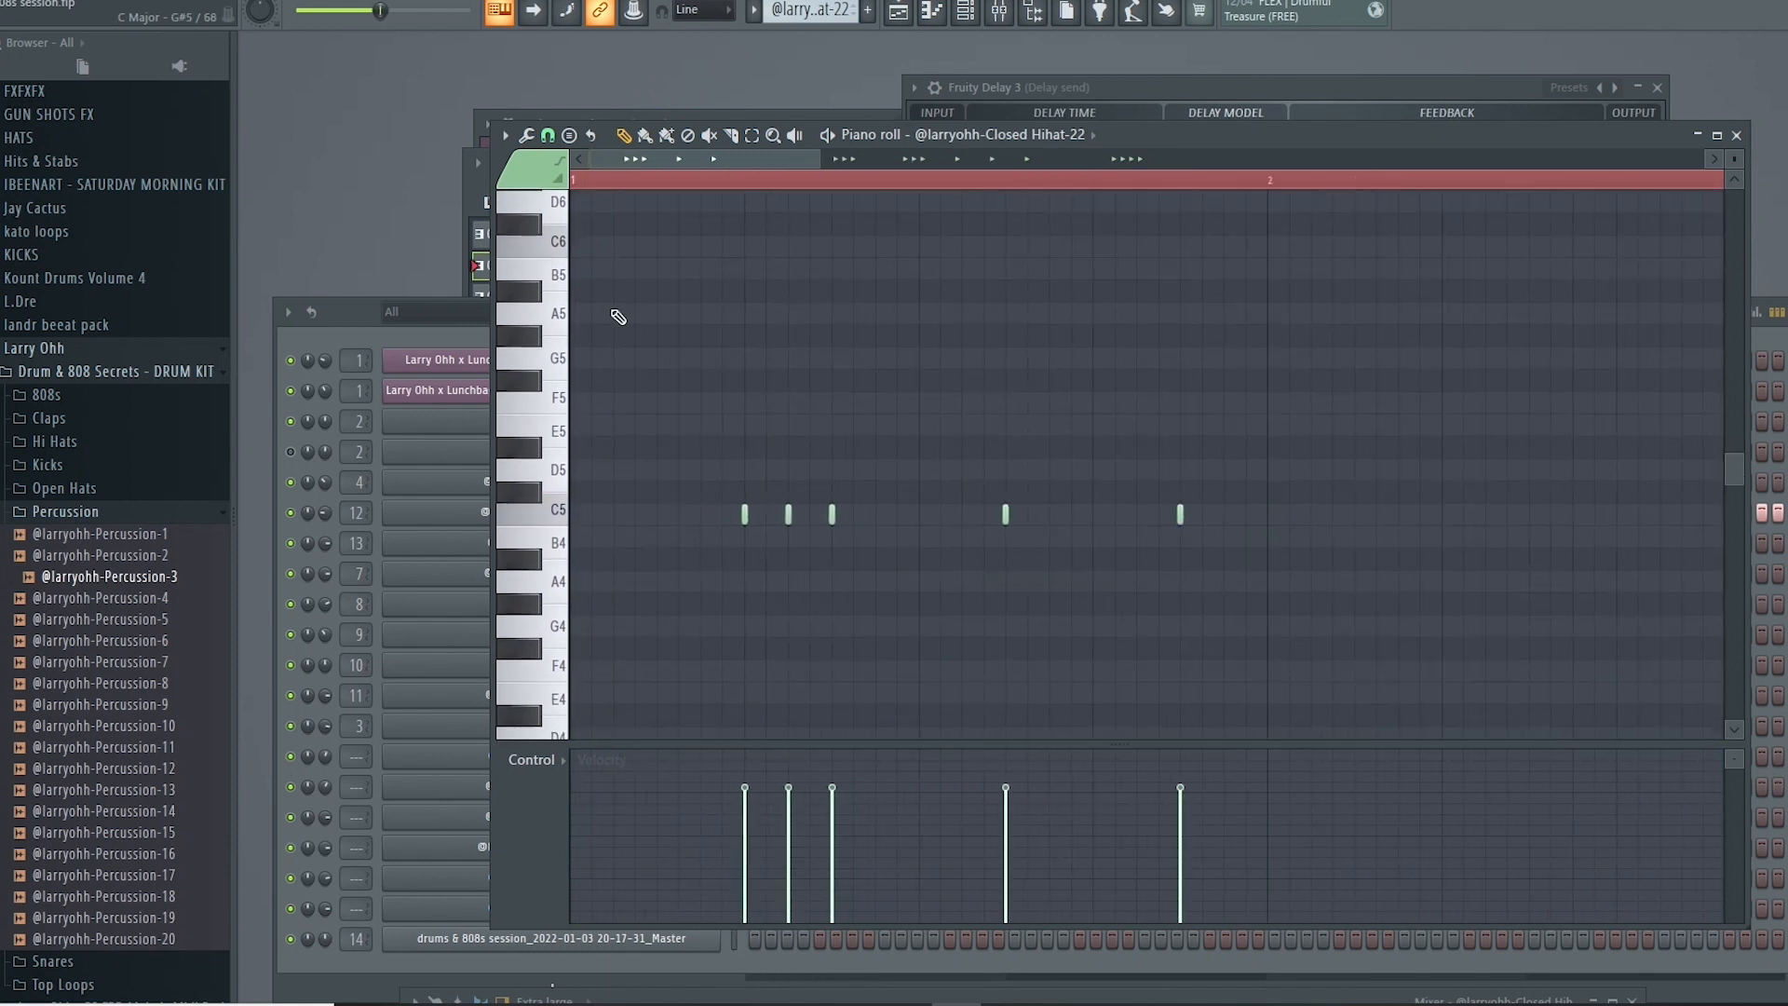
click(547, 136)
click(801, 328)
scroll(672, 475, up, 2)
scroll(674, 475, up, 1)
click(548, 136)
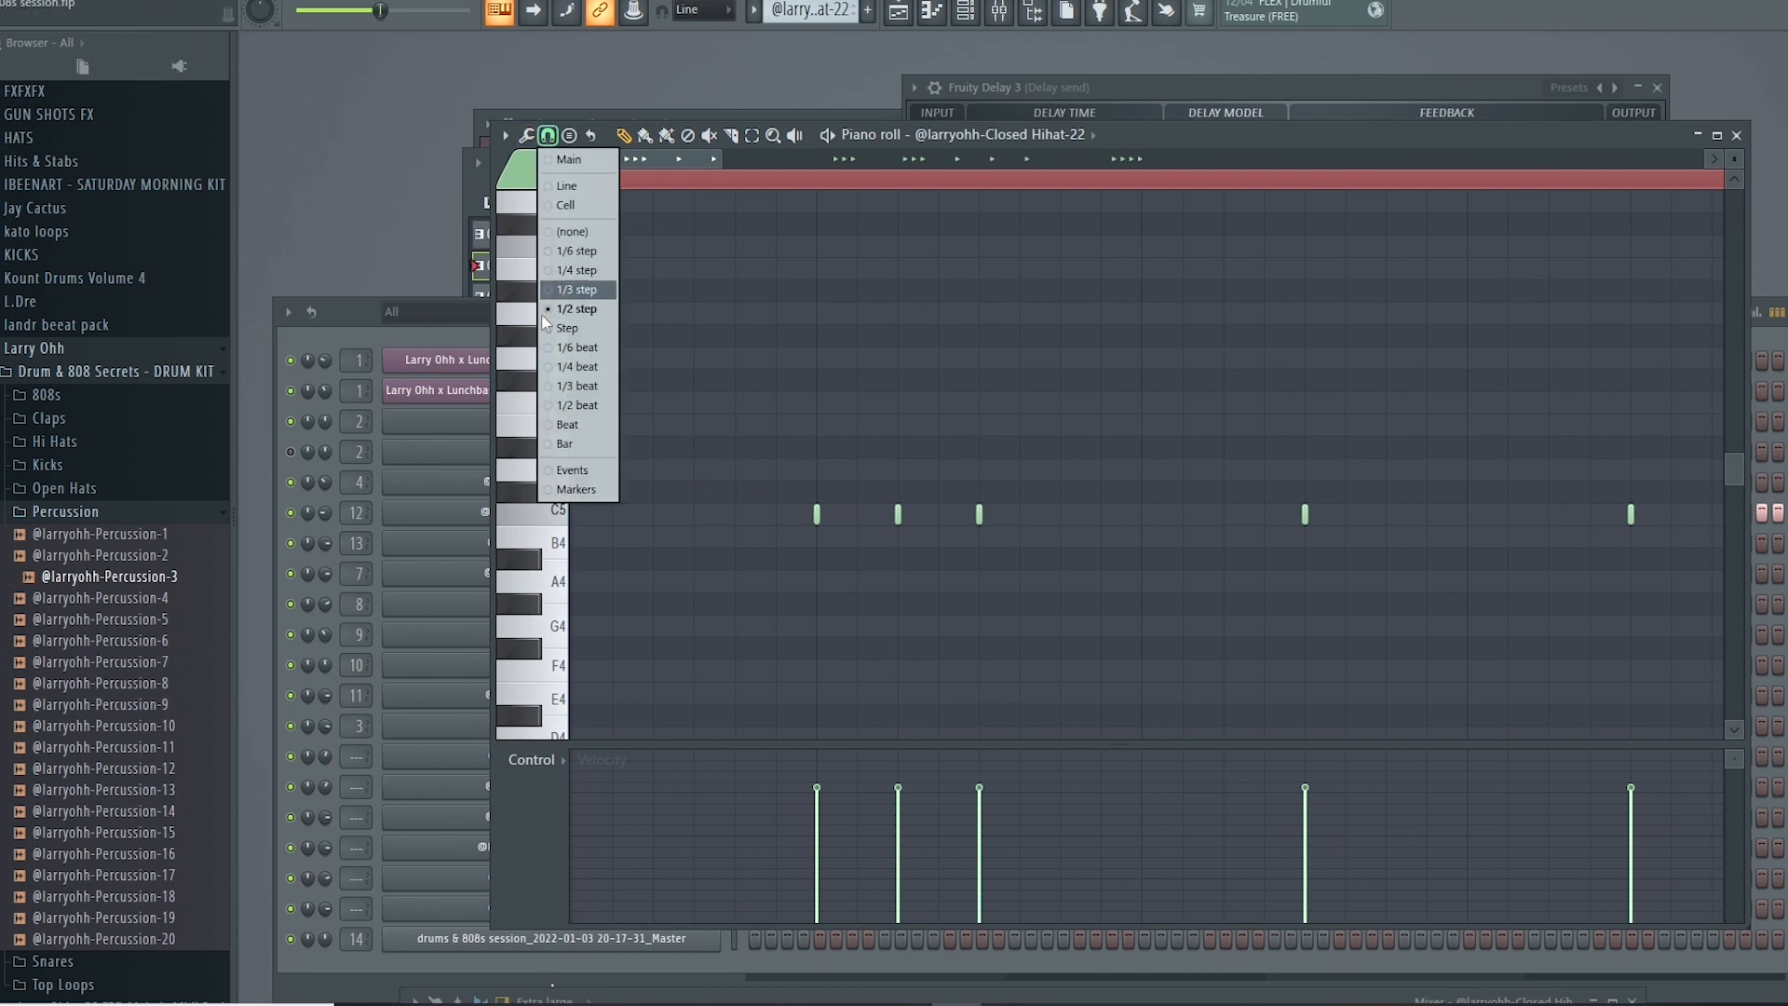
click(582, 279)
scroll(939, 484, up, 2)
scroll(885, 558, down, 2)
scroll(850, 579, down, 1)
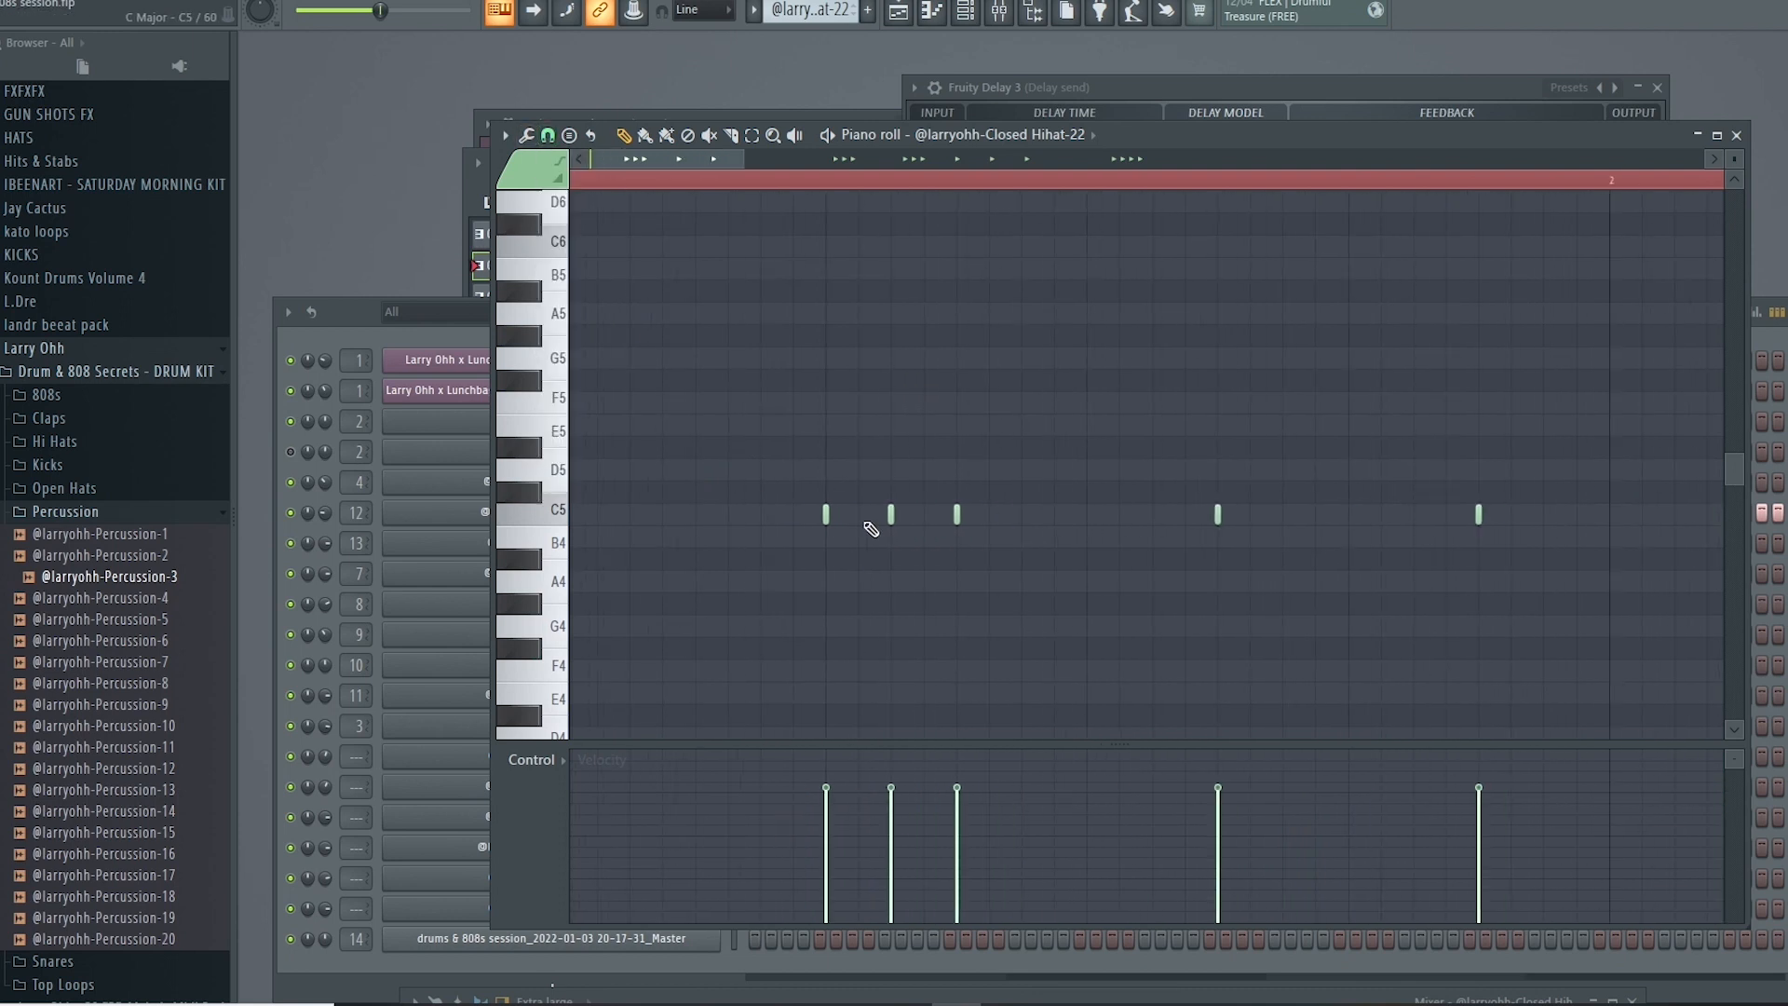
scroll(817, 472, down, 1)
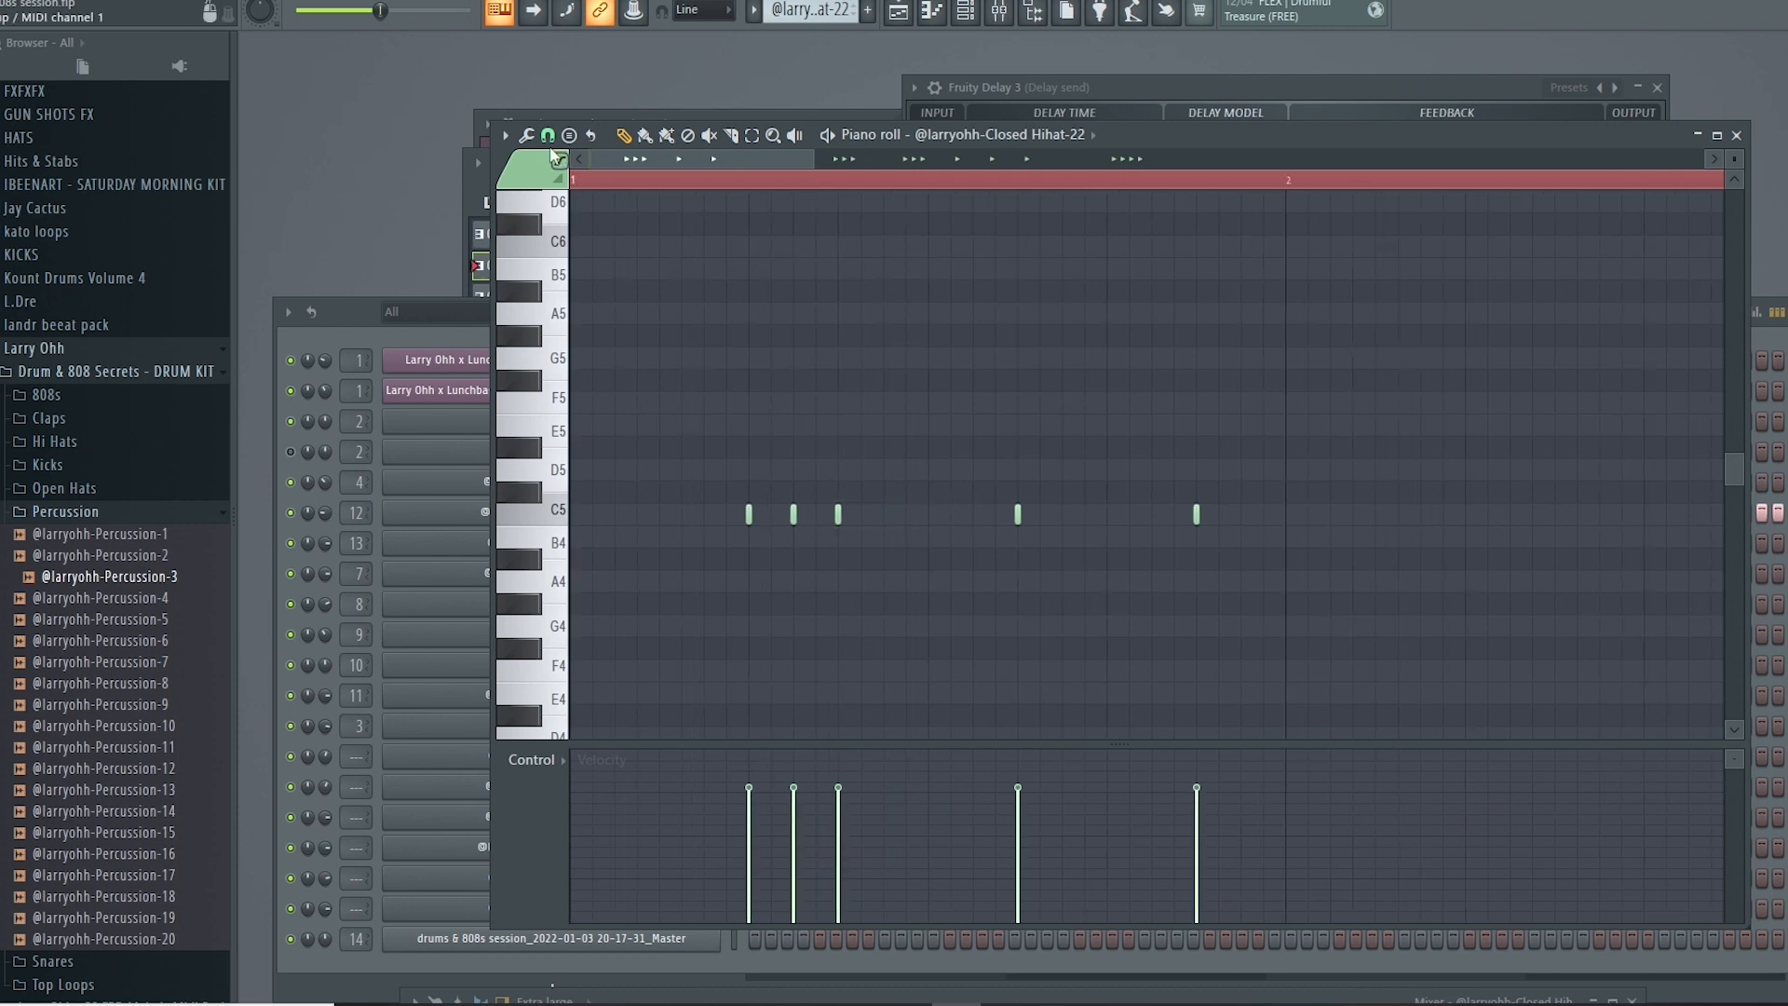
Step: Examine the beat-based snap choices such as 1/3 beat and compare them with the hi-hat note spacing
click(548, 136)
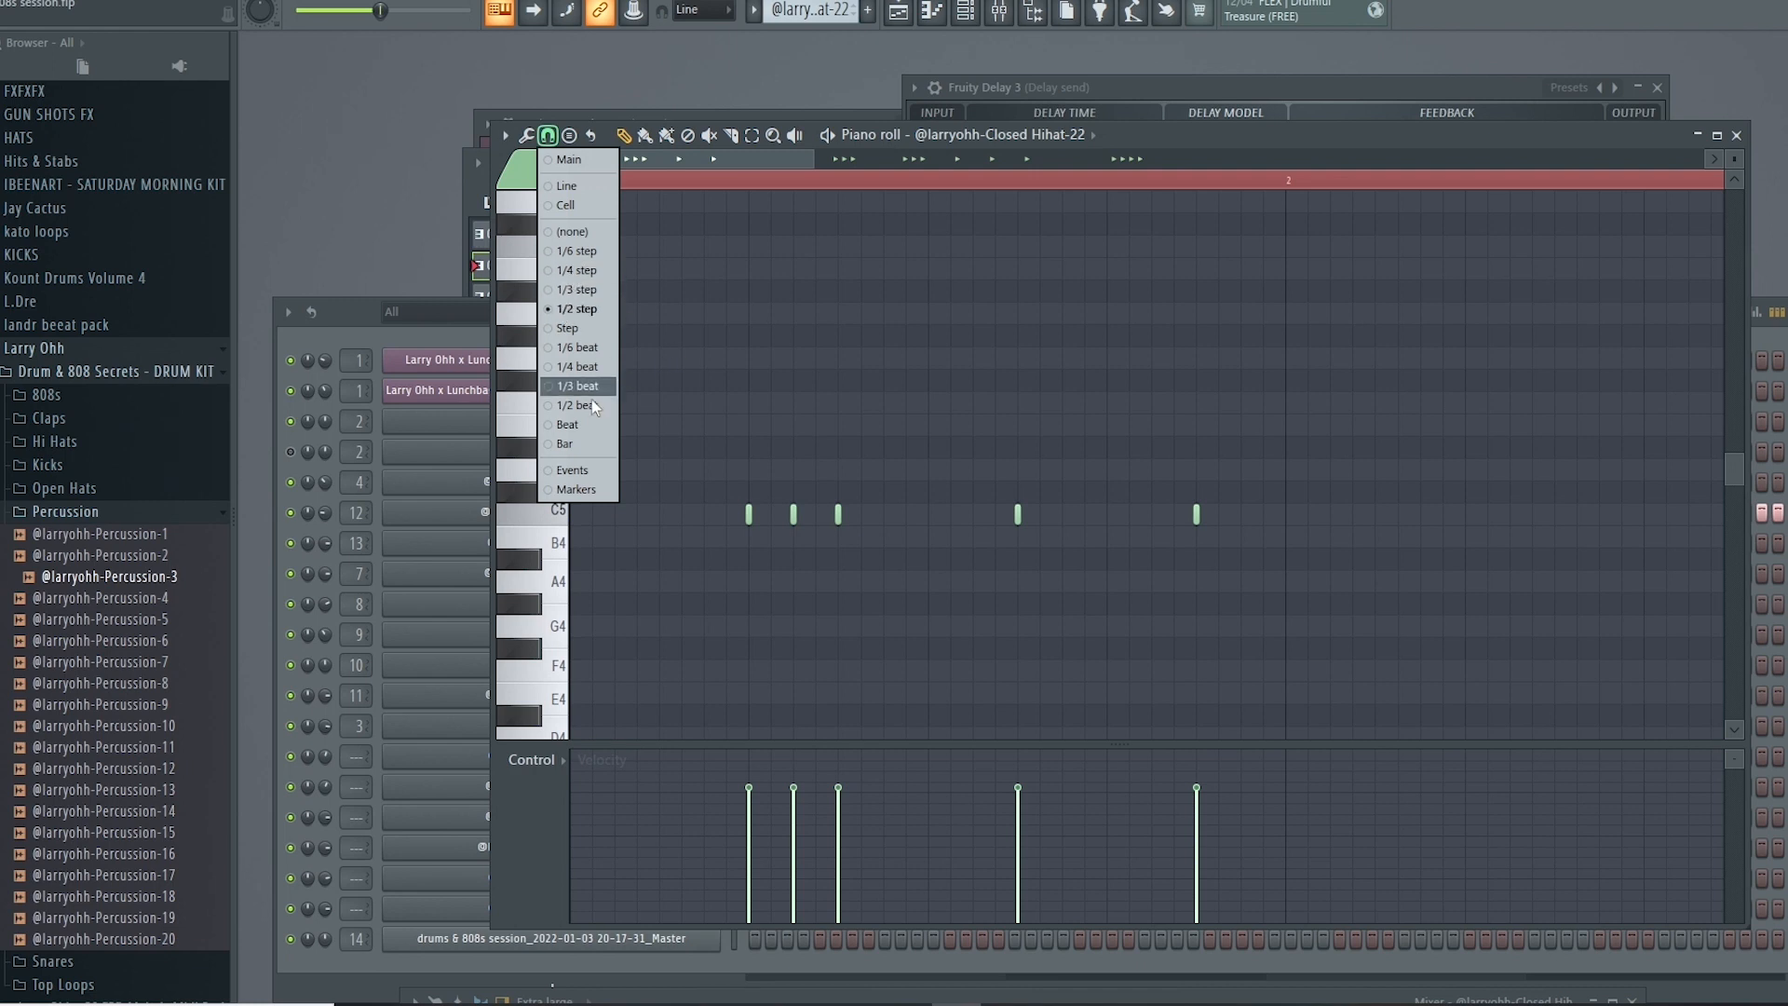
click(611, 386)
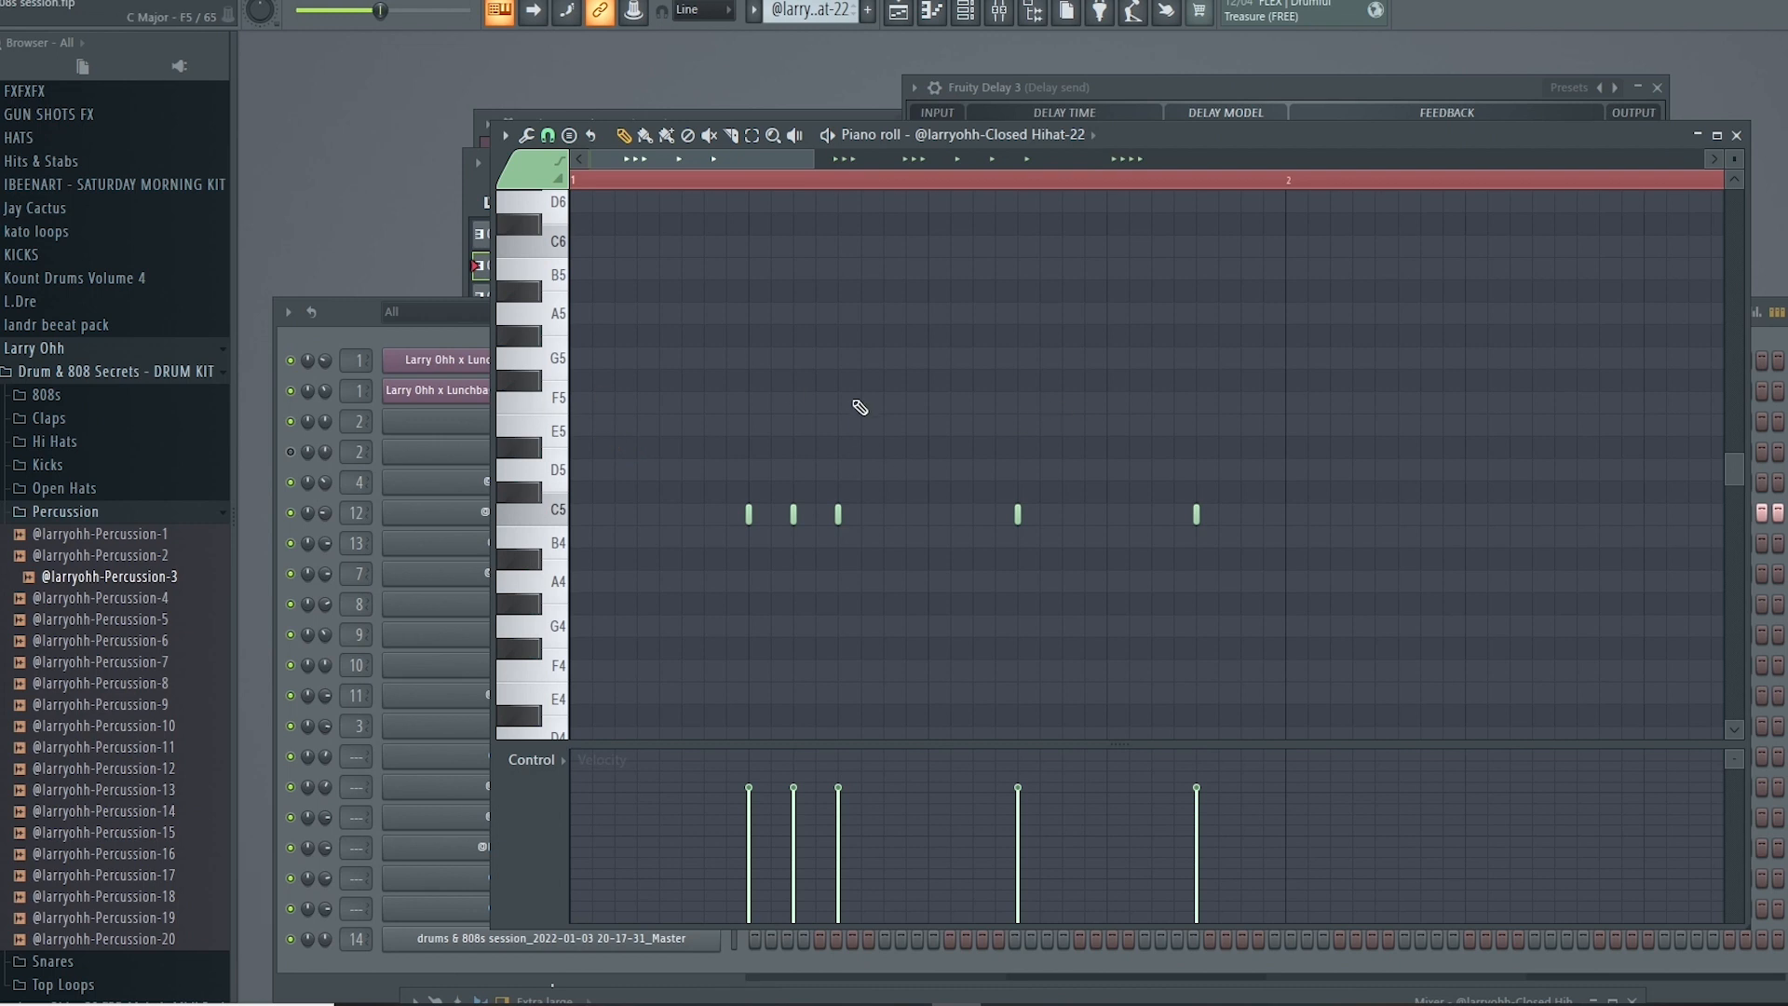
scroll(859, 407, down, 1)
scroll(691, 524, up, 1)
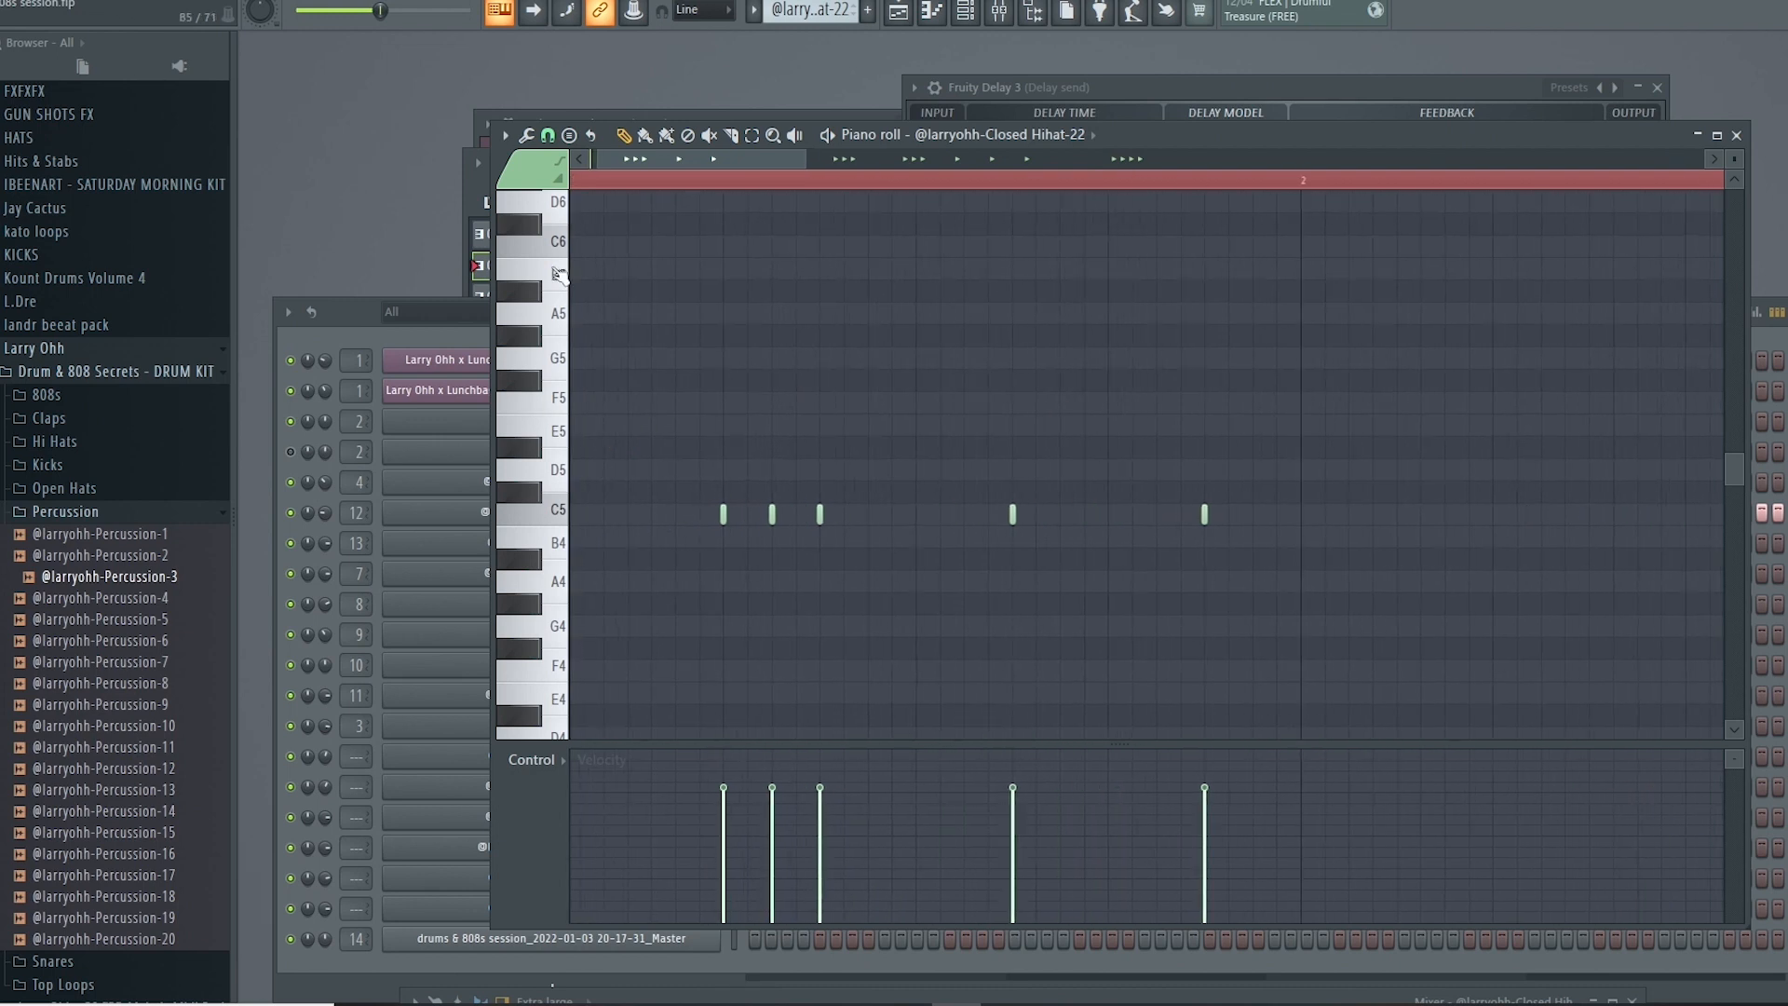
click(548, 135)
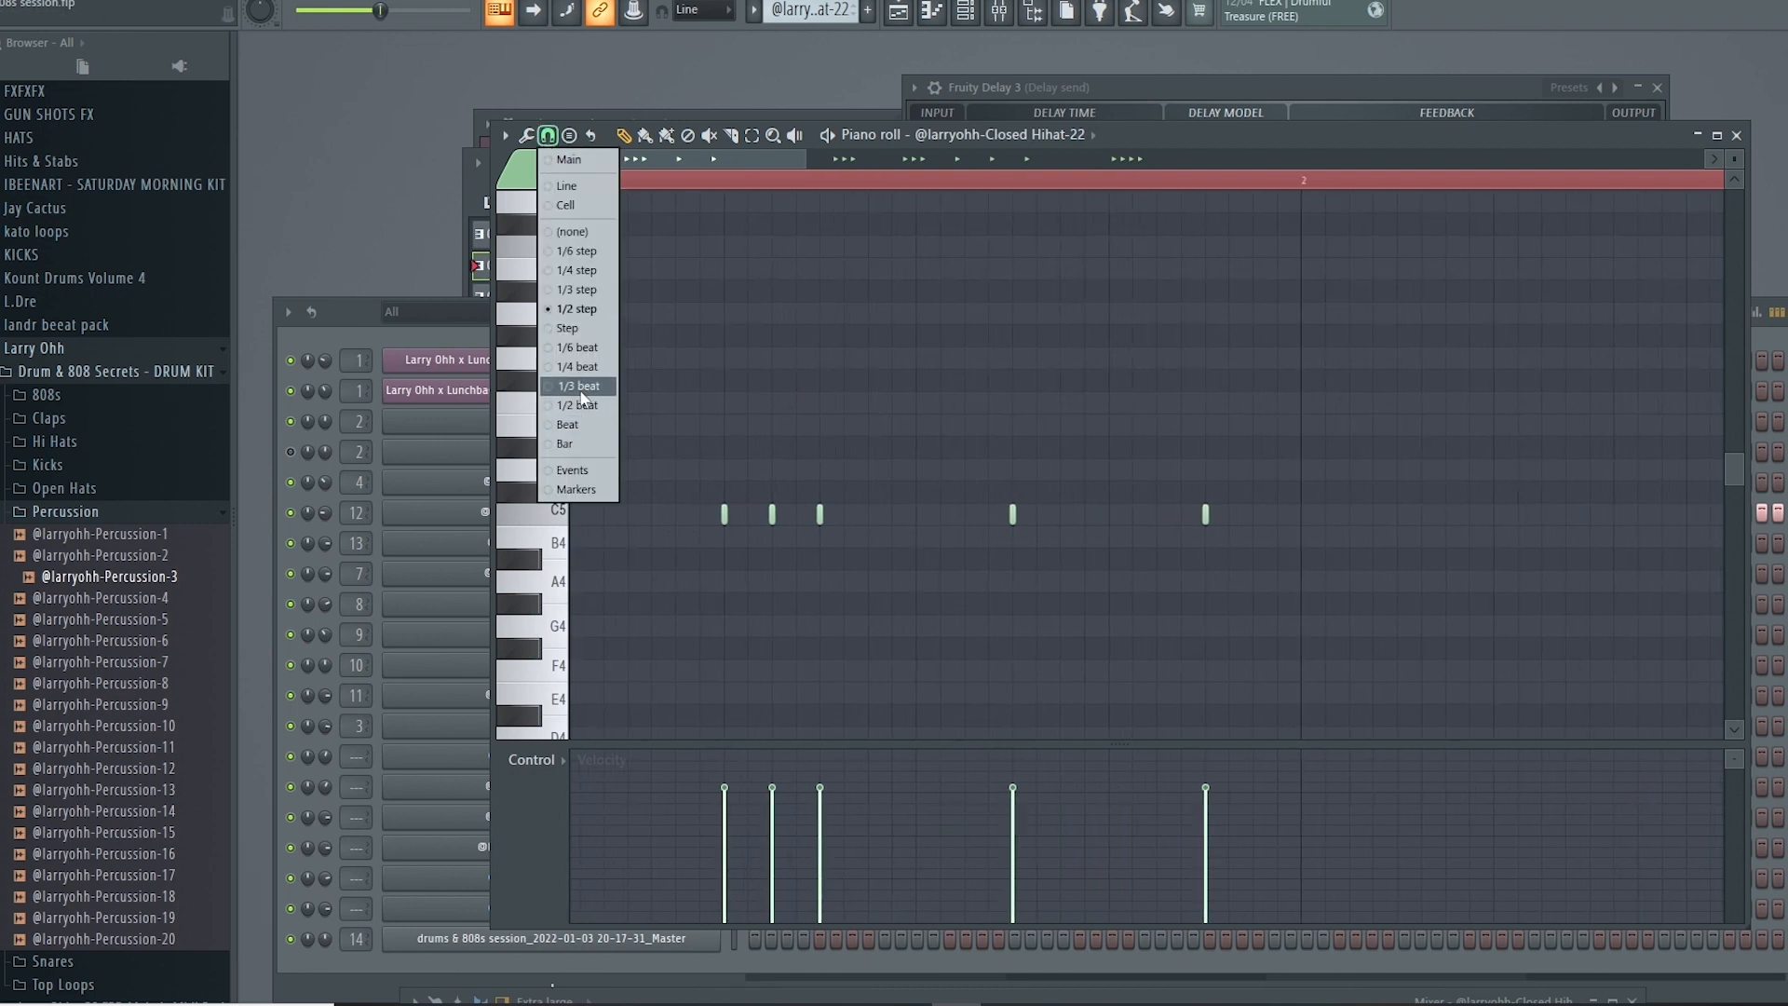
click(581, 391)
scroll(726, 354, down, 1)
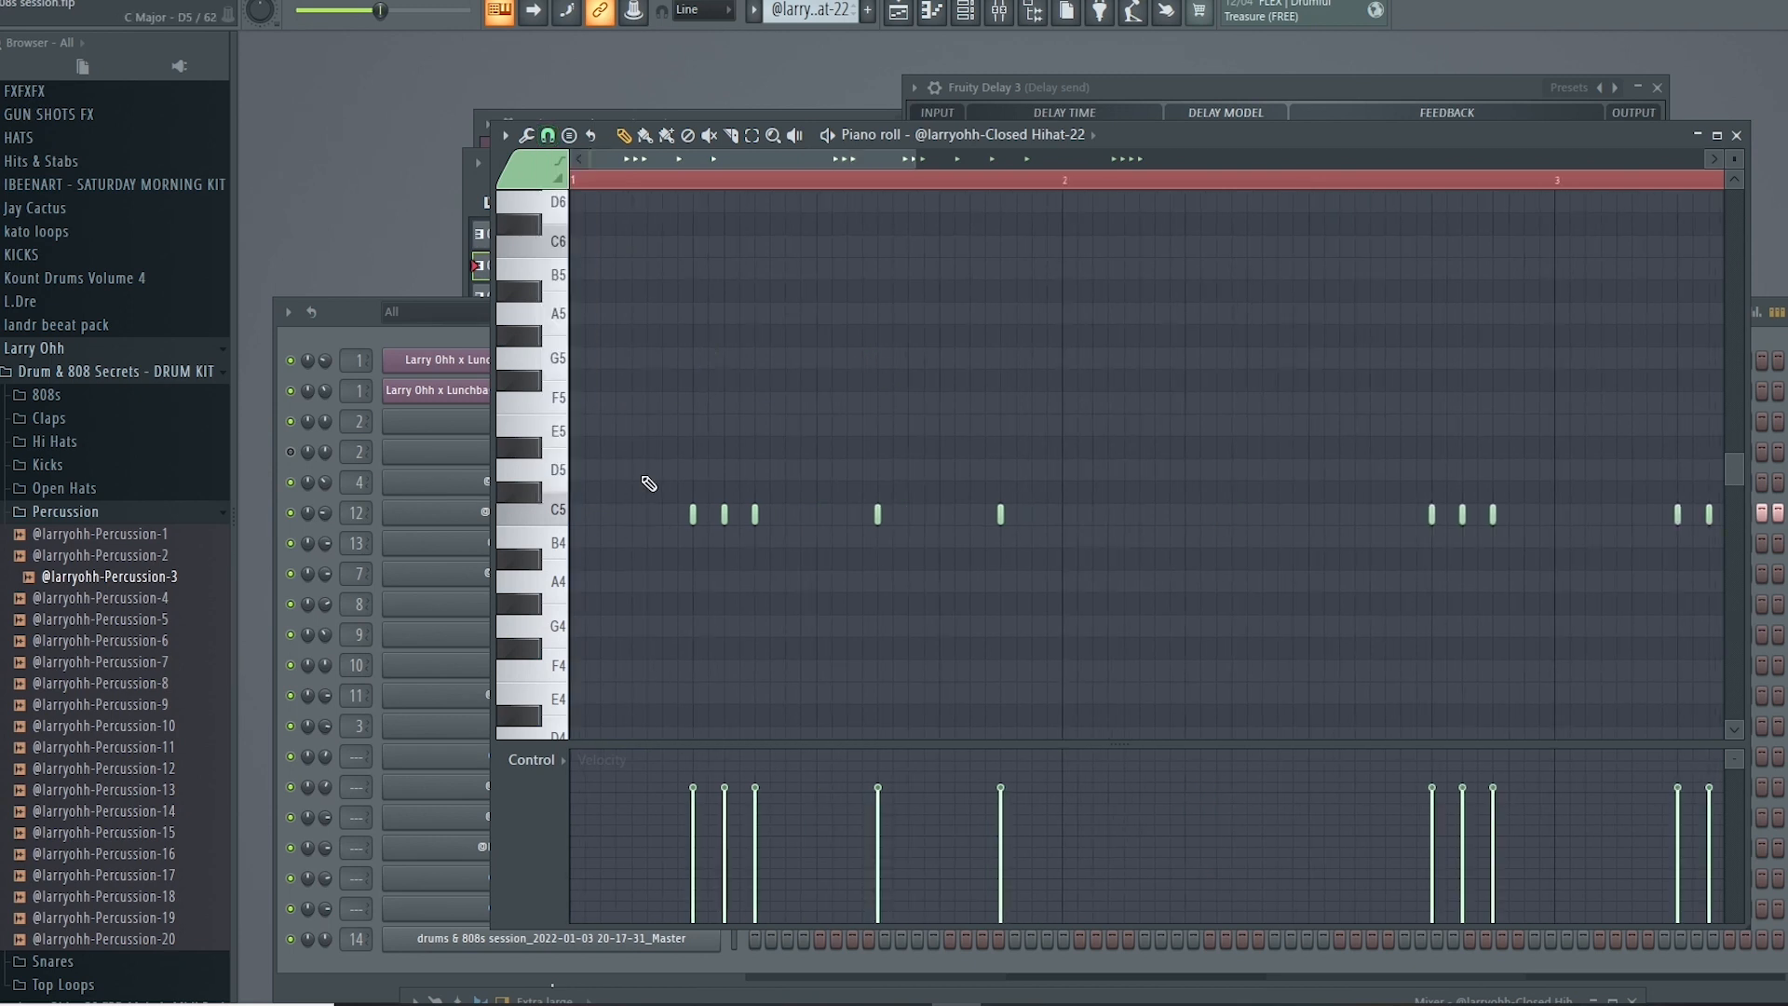
scroll(642, 470, up, 2)
scroll(666, 471, down, 1)
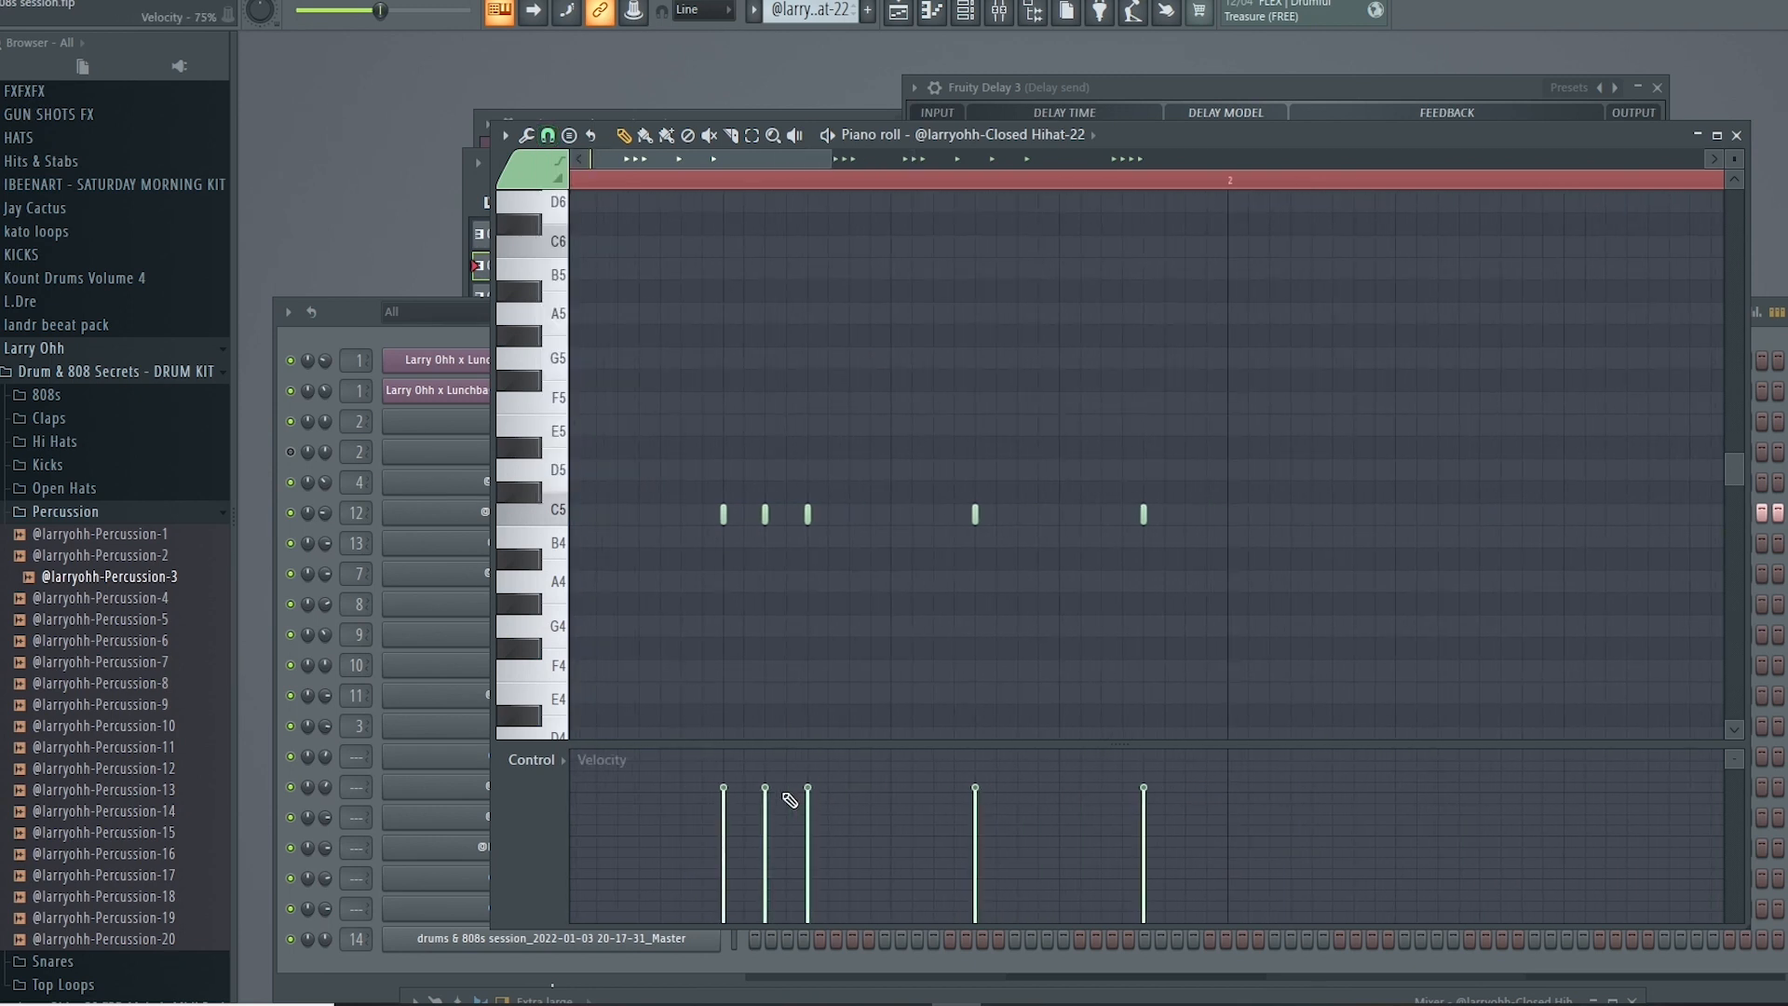
scroll(686, 598, up, 1)
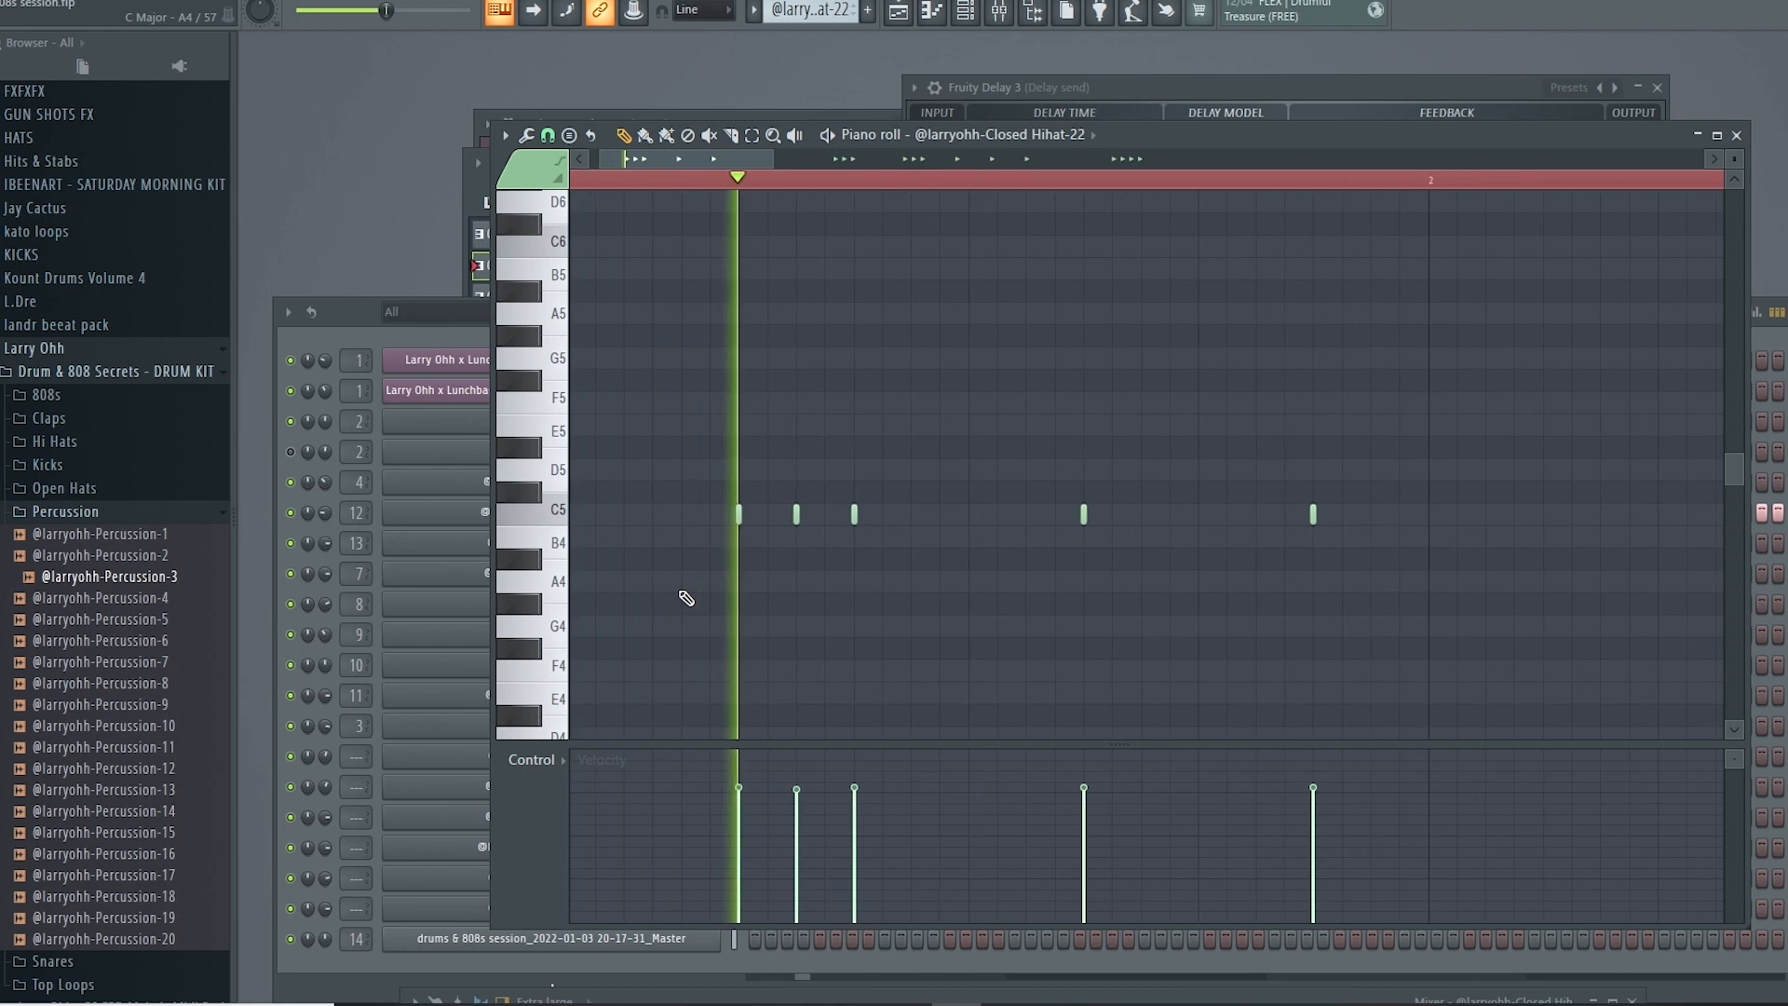
Step: Add two C5 hits in the gaps between the first three hi-hat notes of bar 1 and listen to the roll
click(836, 523)
click(830, 524)
click(885, 524)
key(space)
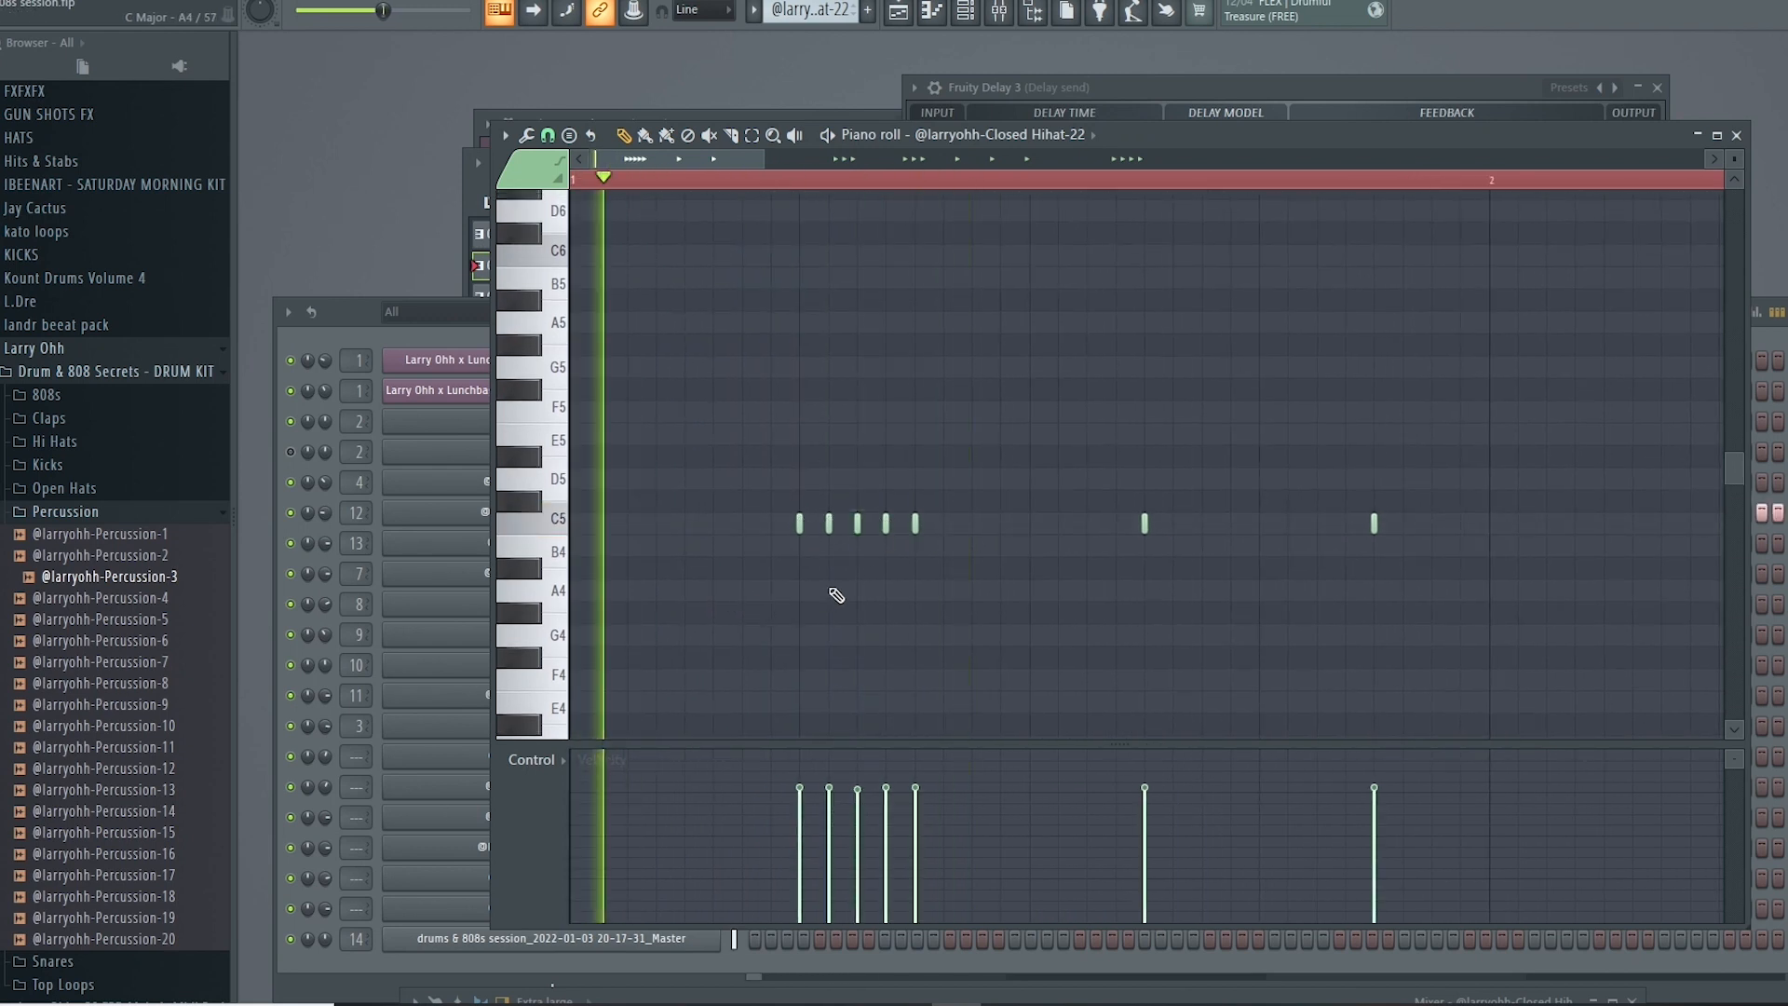
key(space)
Step: Lower the velocities of the second and fourth hits in the five-note roll and play it back
click(831, 802)
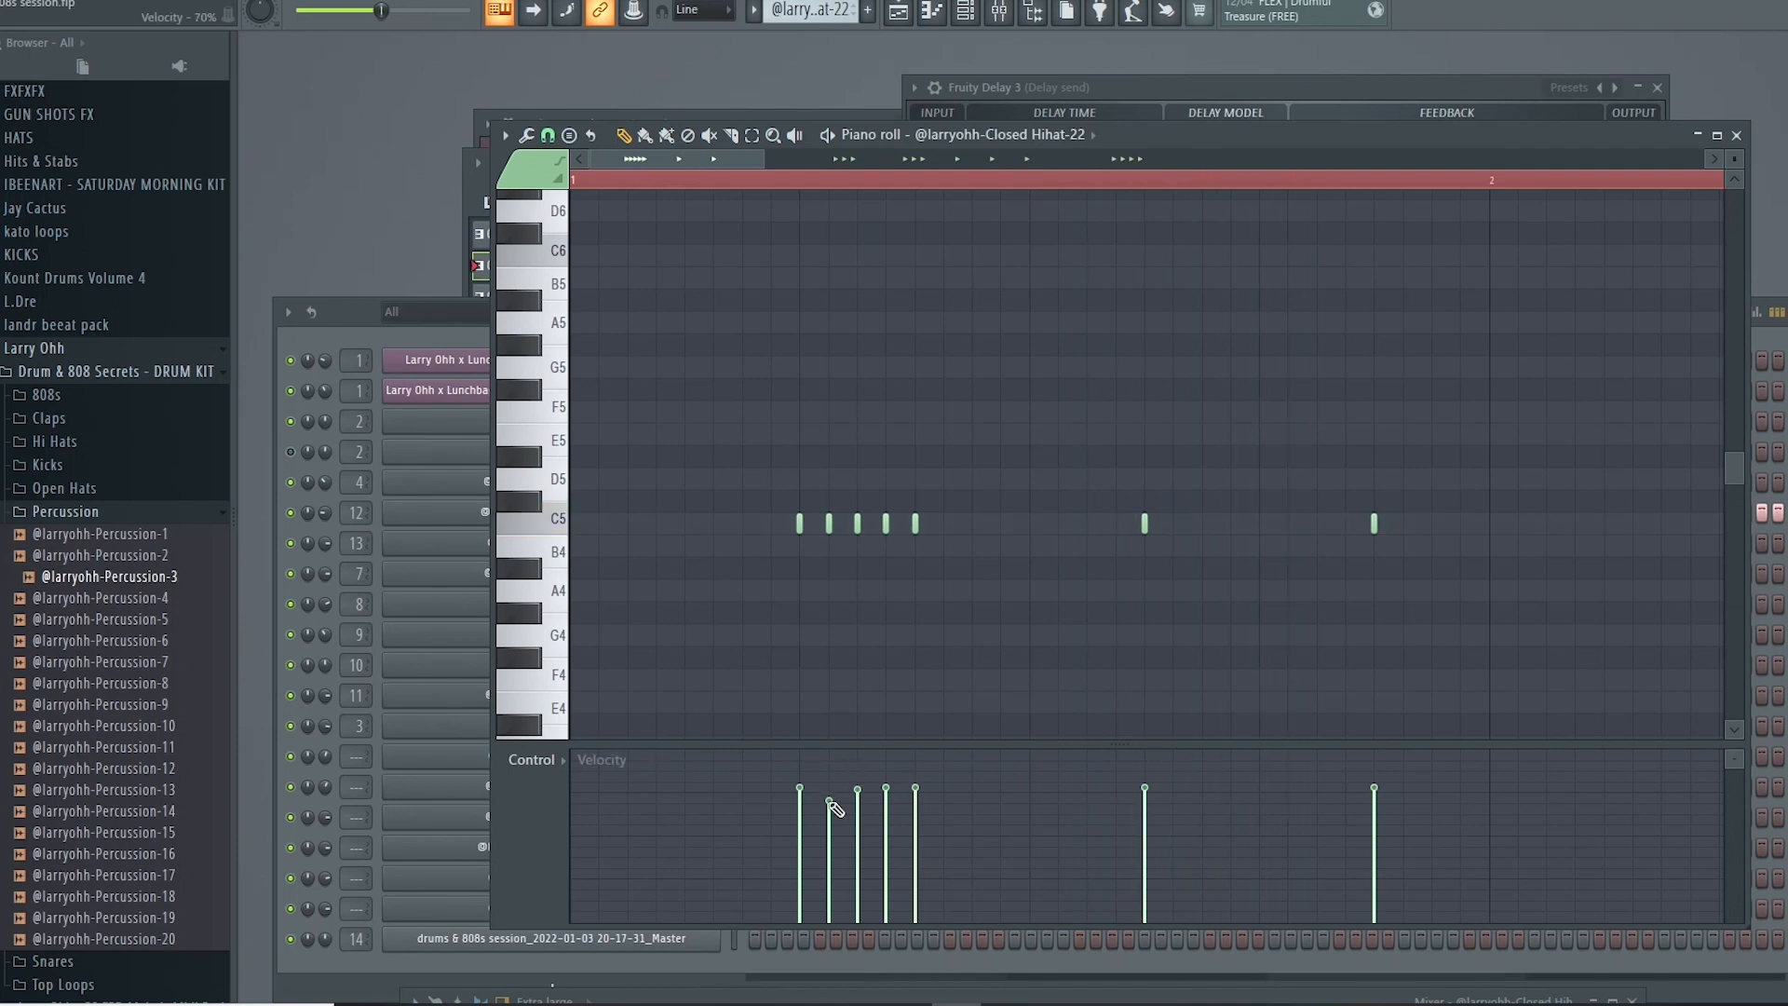
key(space)
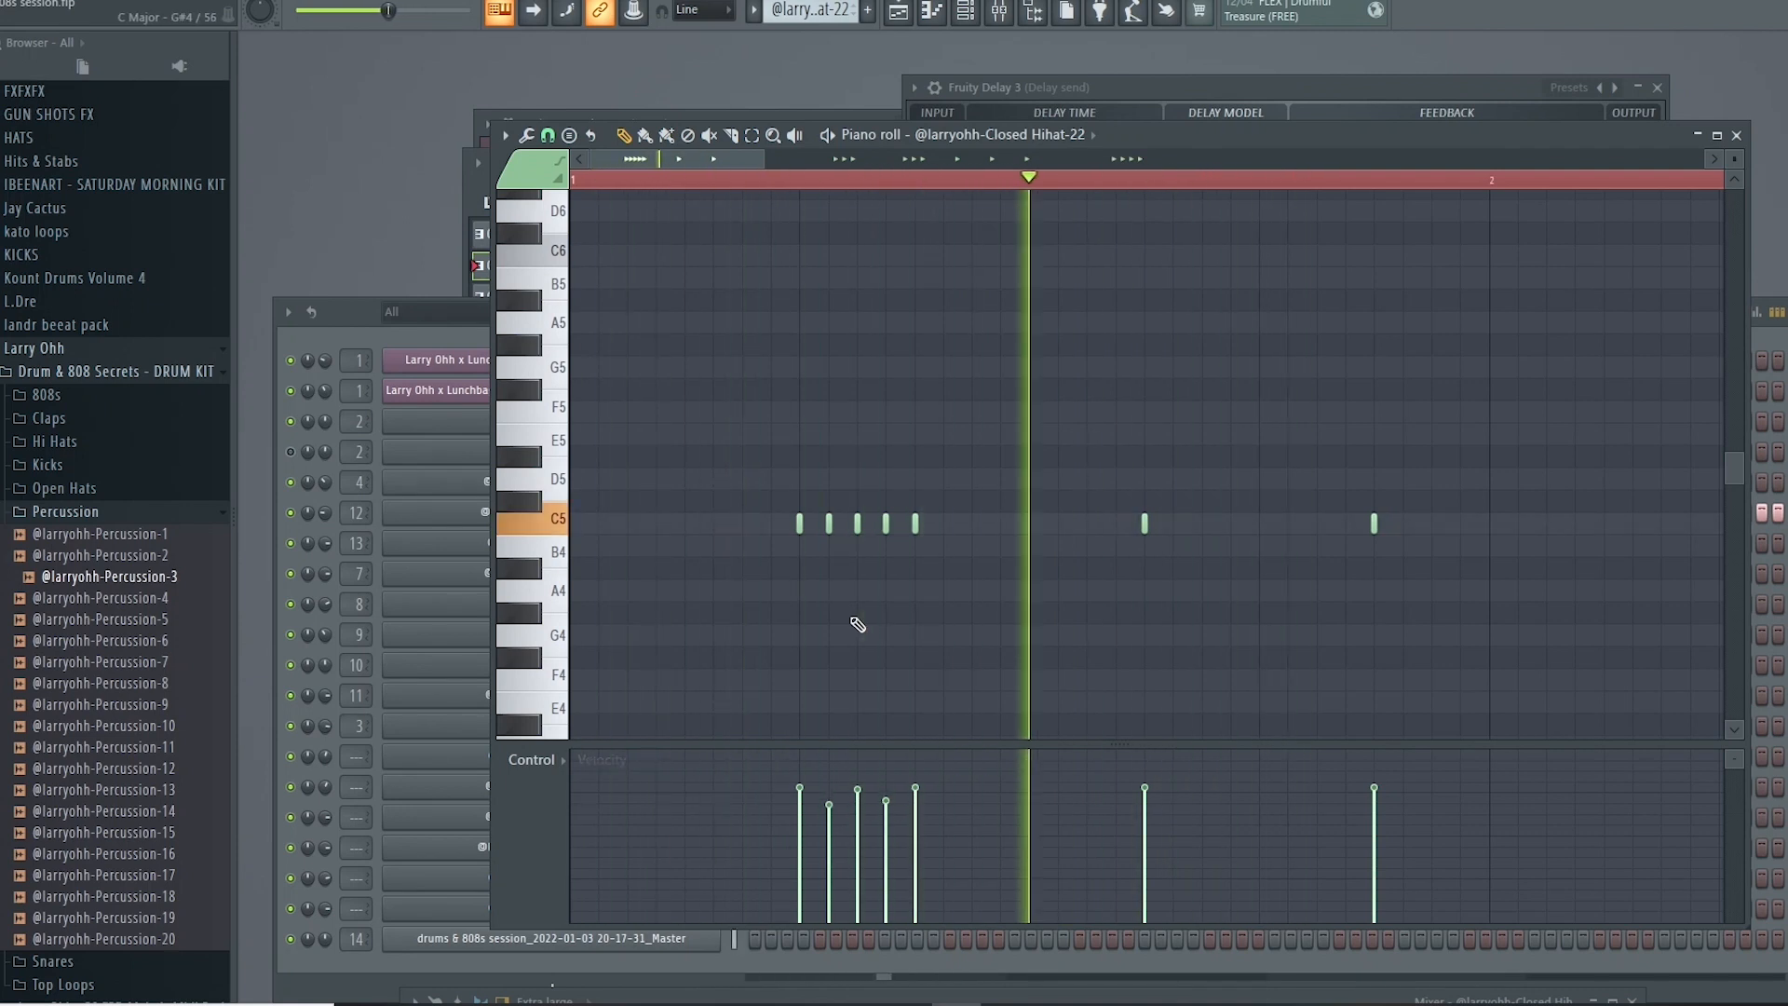
key(space)
Step: Move the roll's first note up to F5, add descending hits at E5, D#5 and D5, and listen to the result
scroll(742, 532, down, 2)
drag(745, 513, 745, 401)
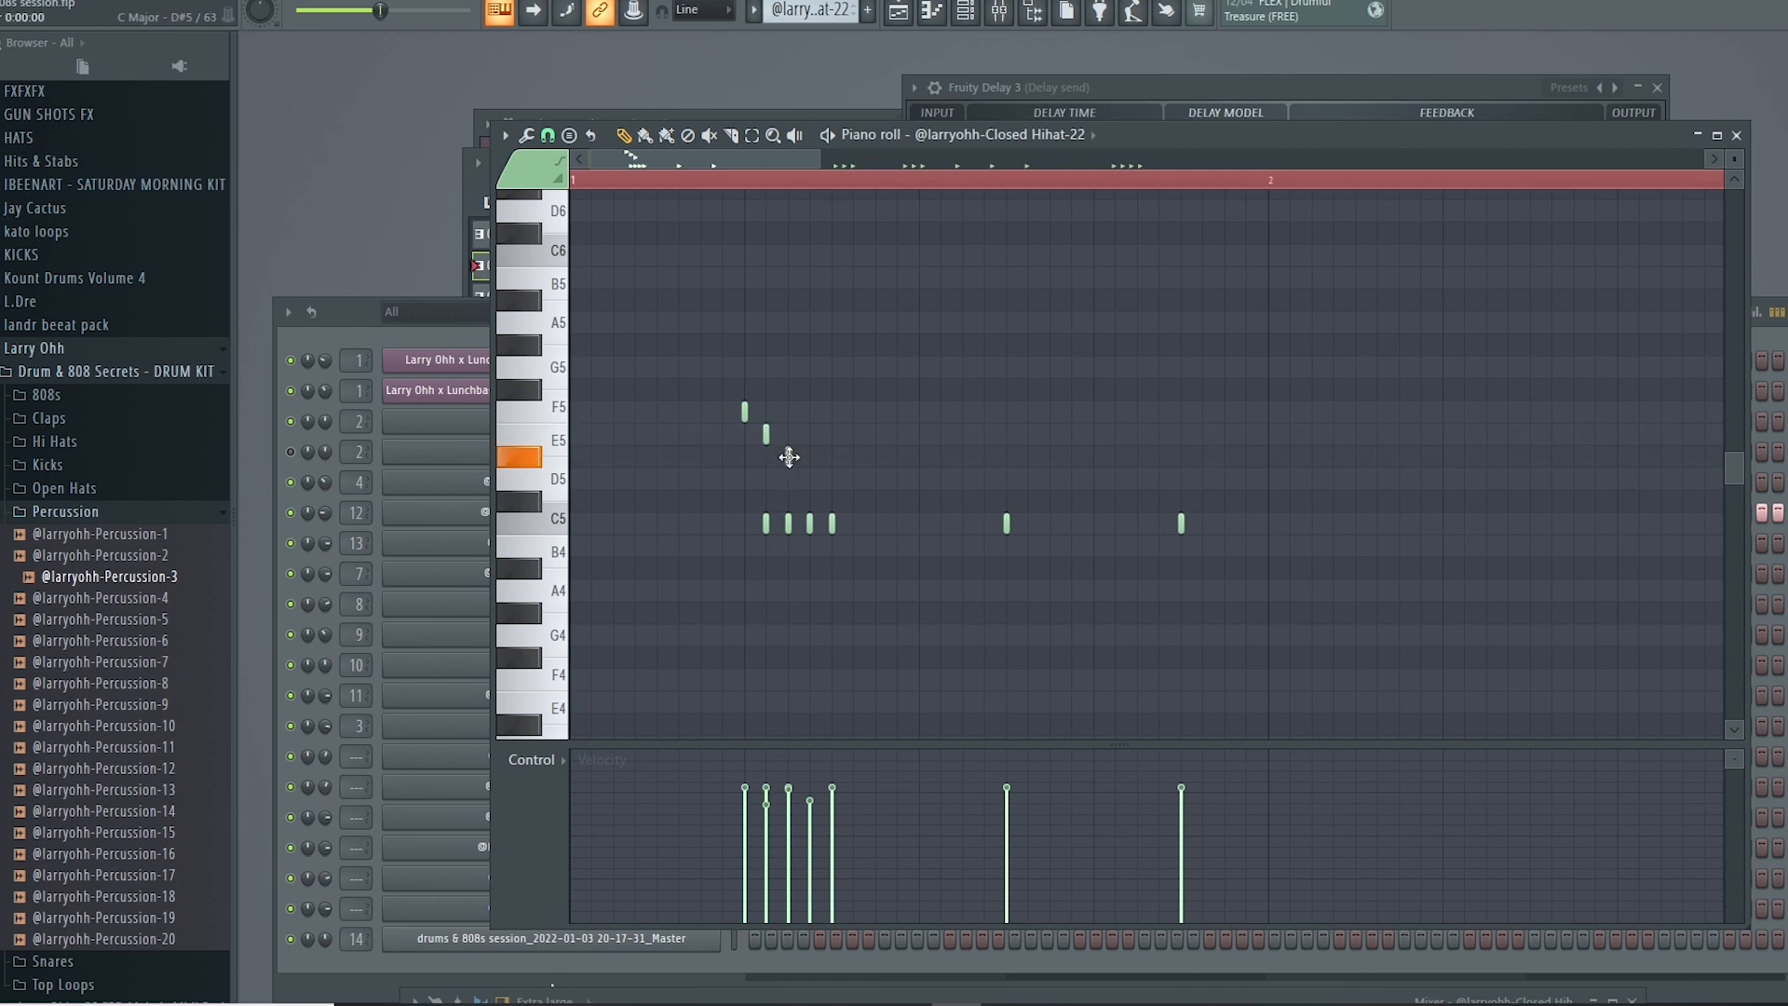
key(space)
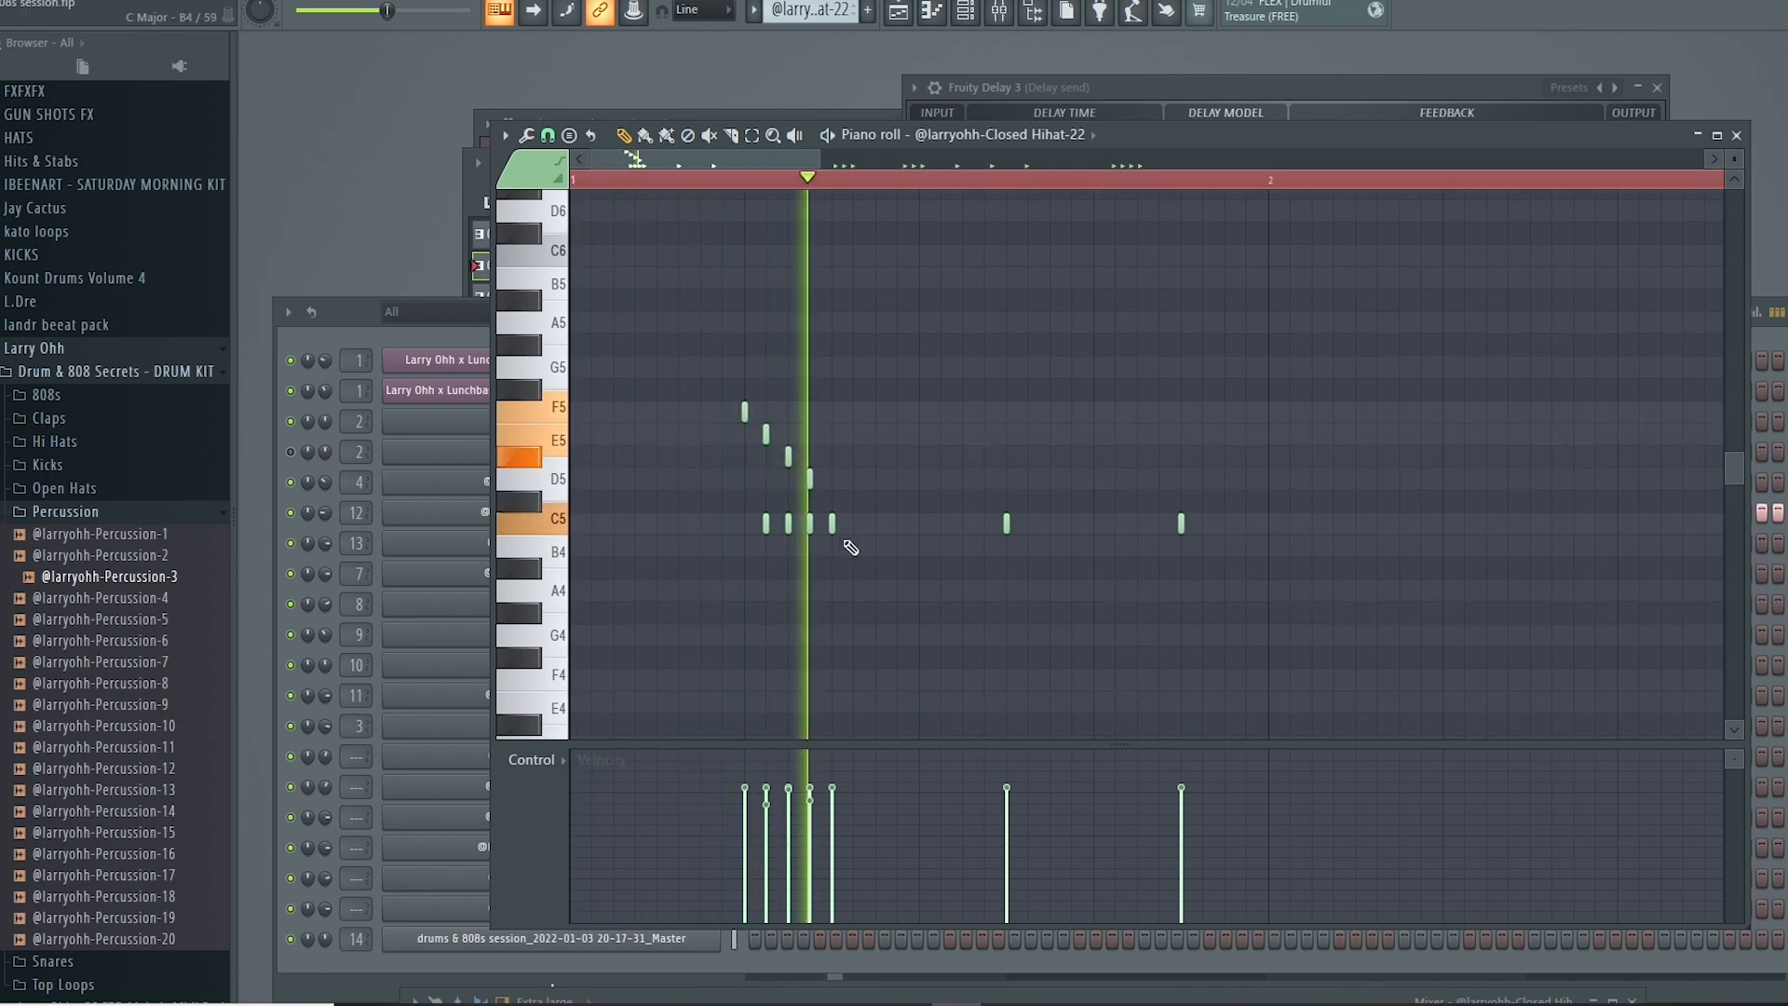
key(space)
key(space)
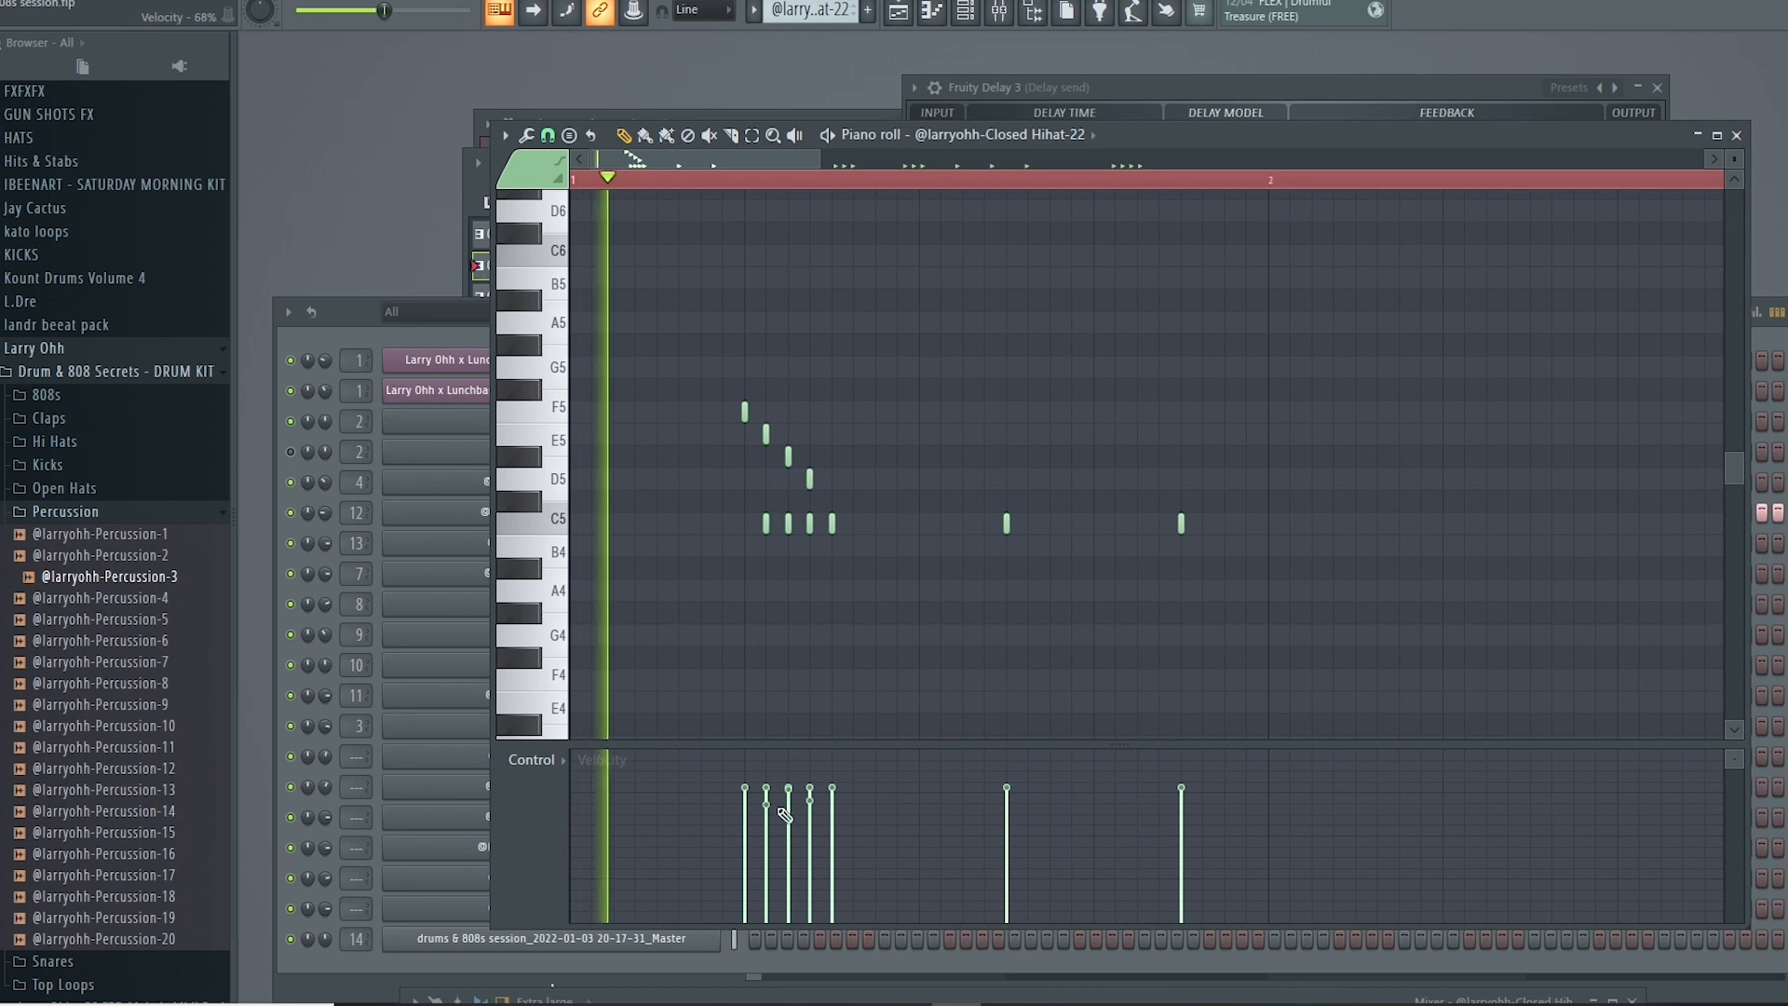
key(space)
Step: Select the four descending notes from F5 to D5 and taper their velocities gradually downward, listening to the change
drag(723, 378, 848, 480)
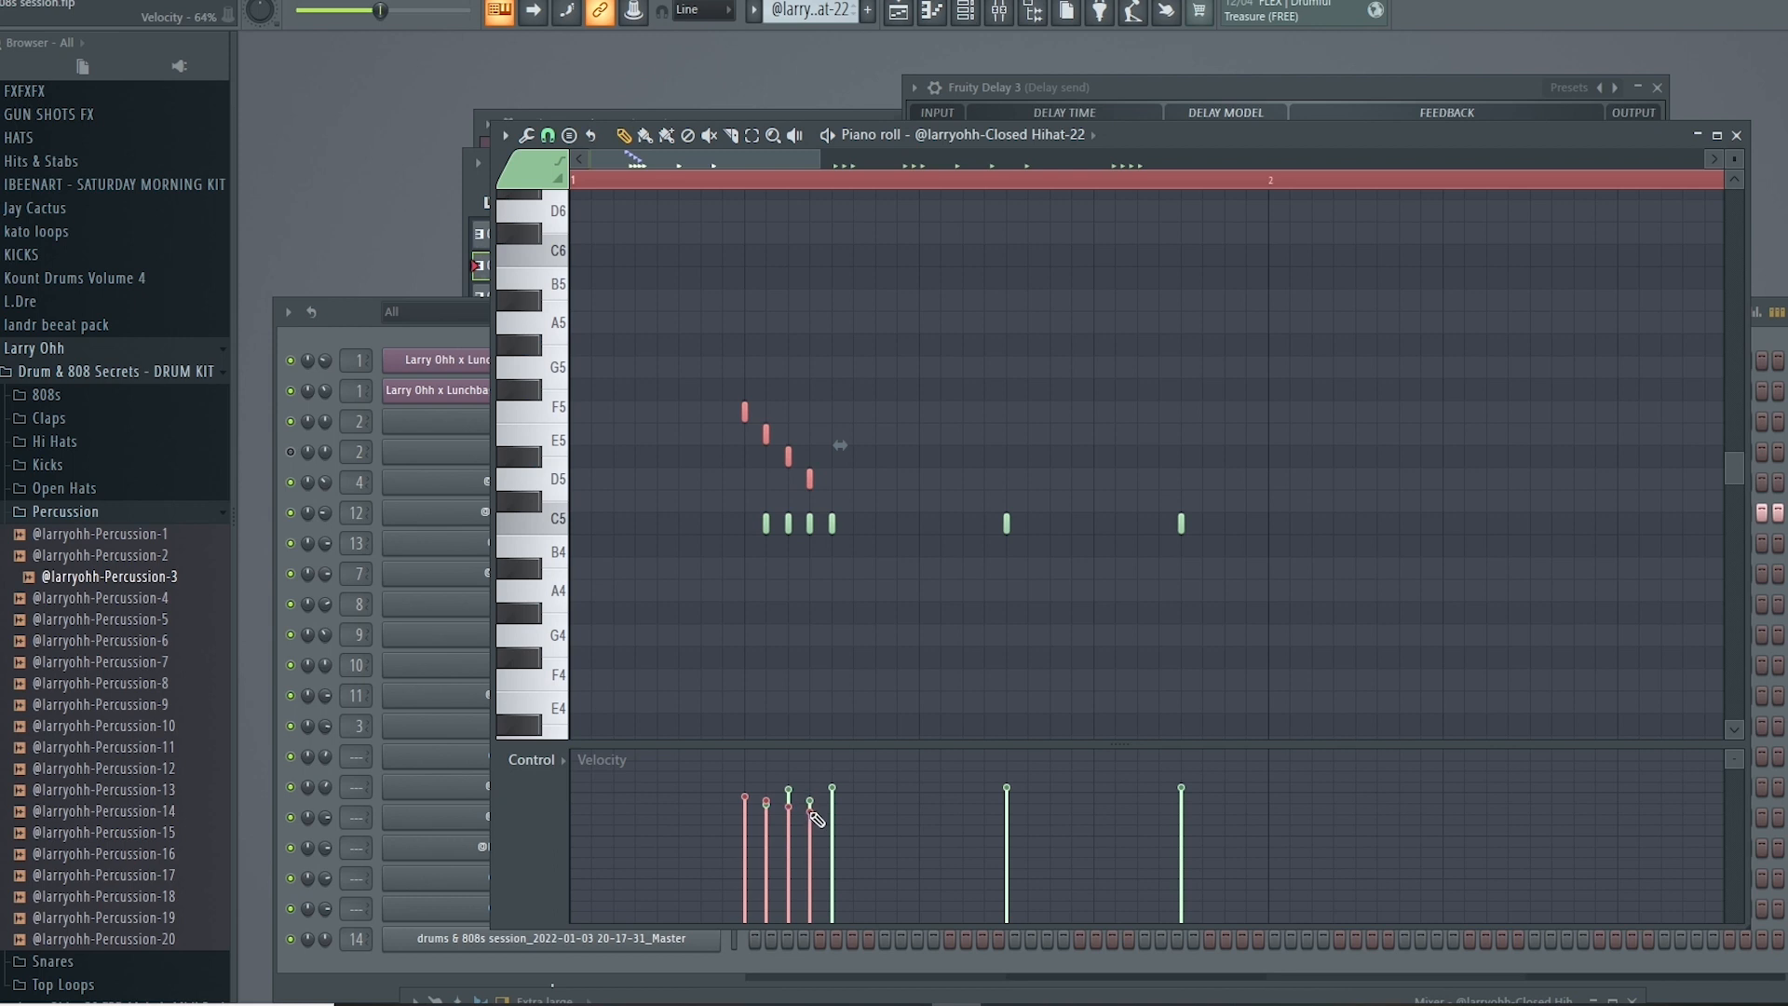
key(space)
click(801, 600)
key(space)
drag(689, 335, 842, 535)
ctrl+click(801, 644)
Step: Select the four closely spaced C5 notes under the descending run and lower their velocities to an even, softer level
drag(709, 570, 856, 523)
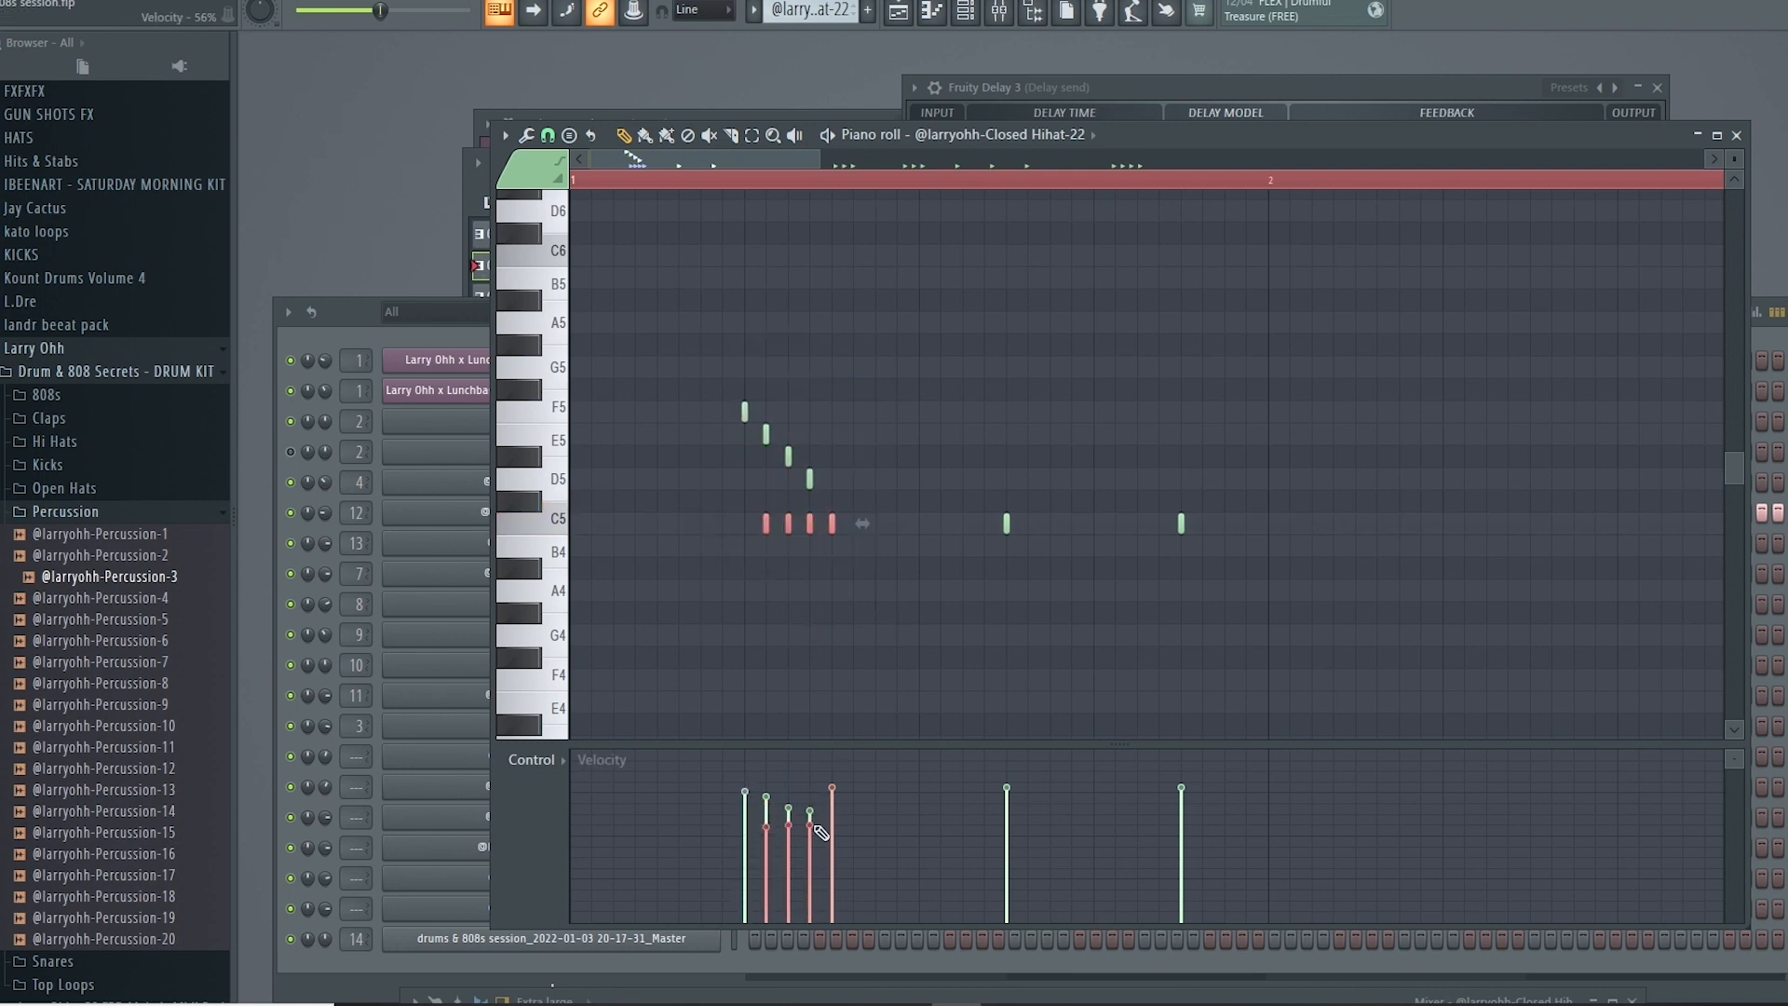
key(space)
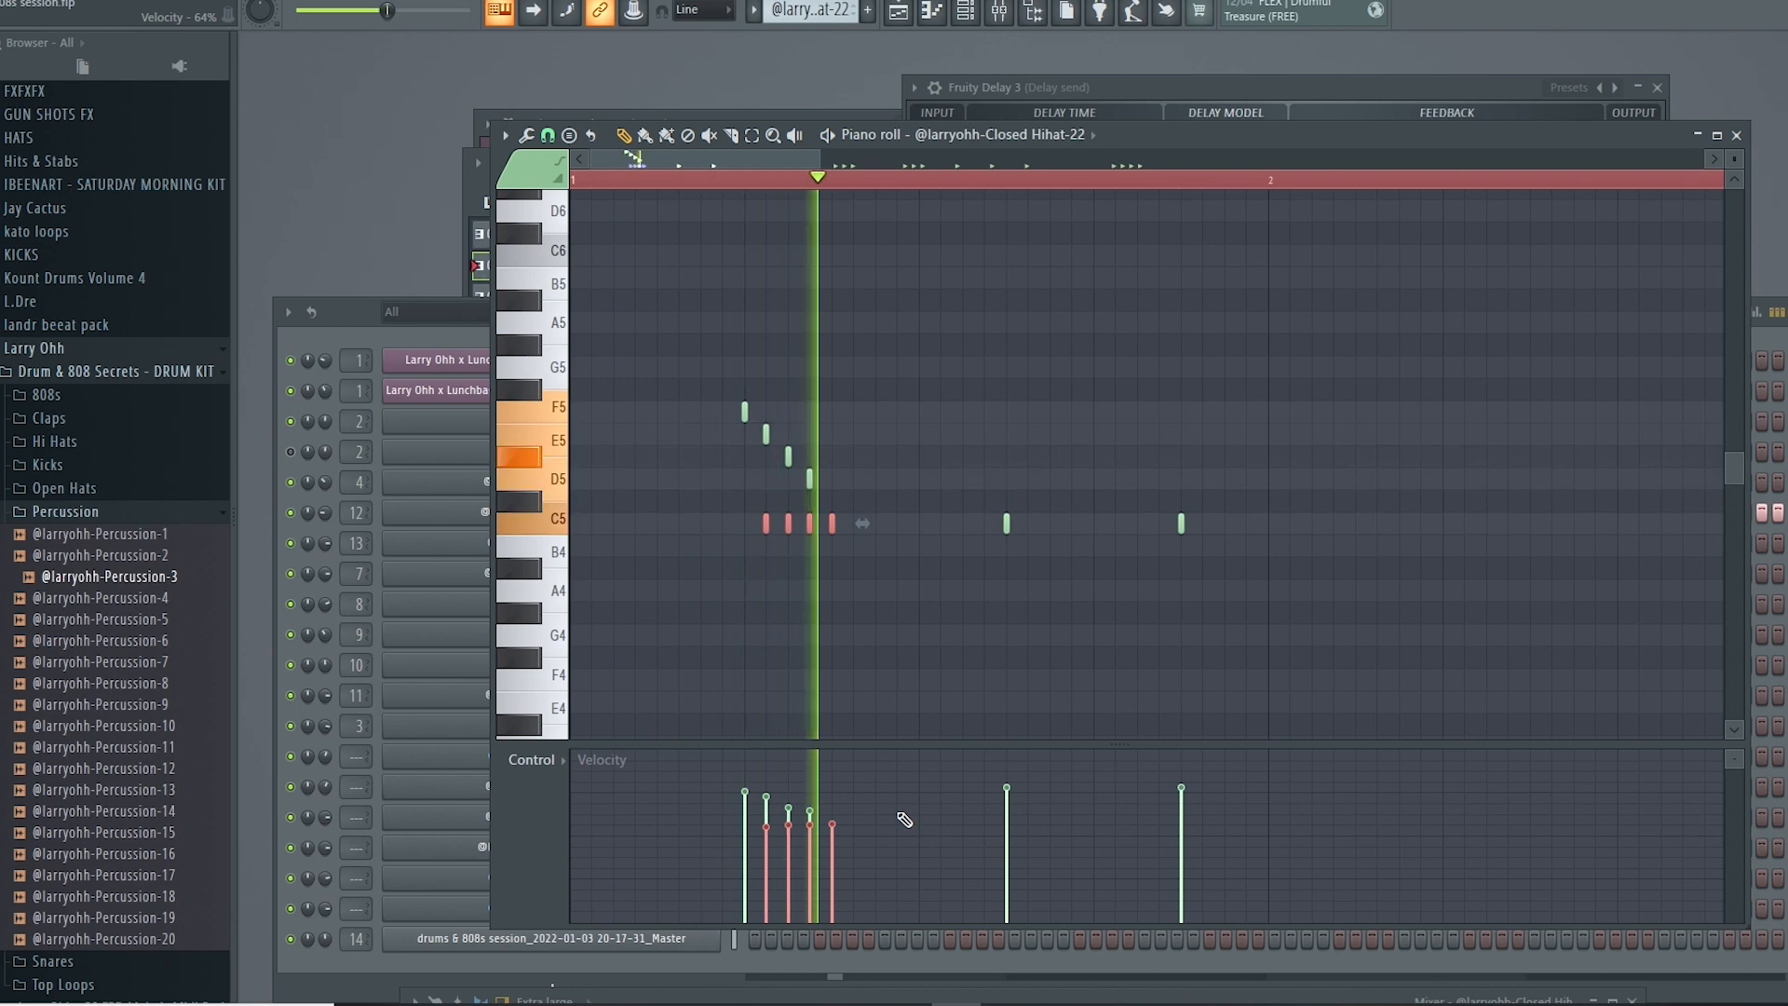
click(796, 652)
Step: Play the hi-hat pattern repeatedly to judge how the pitched roll leads into the following notes
scroll(800, 642, down, 2)
key(space)
scroll(813, 652, down, 1)
key(space)
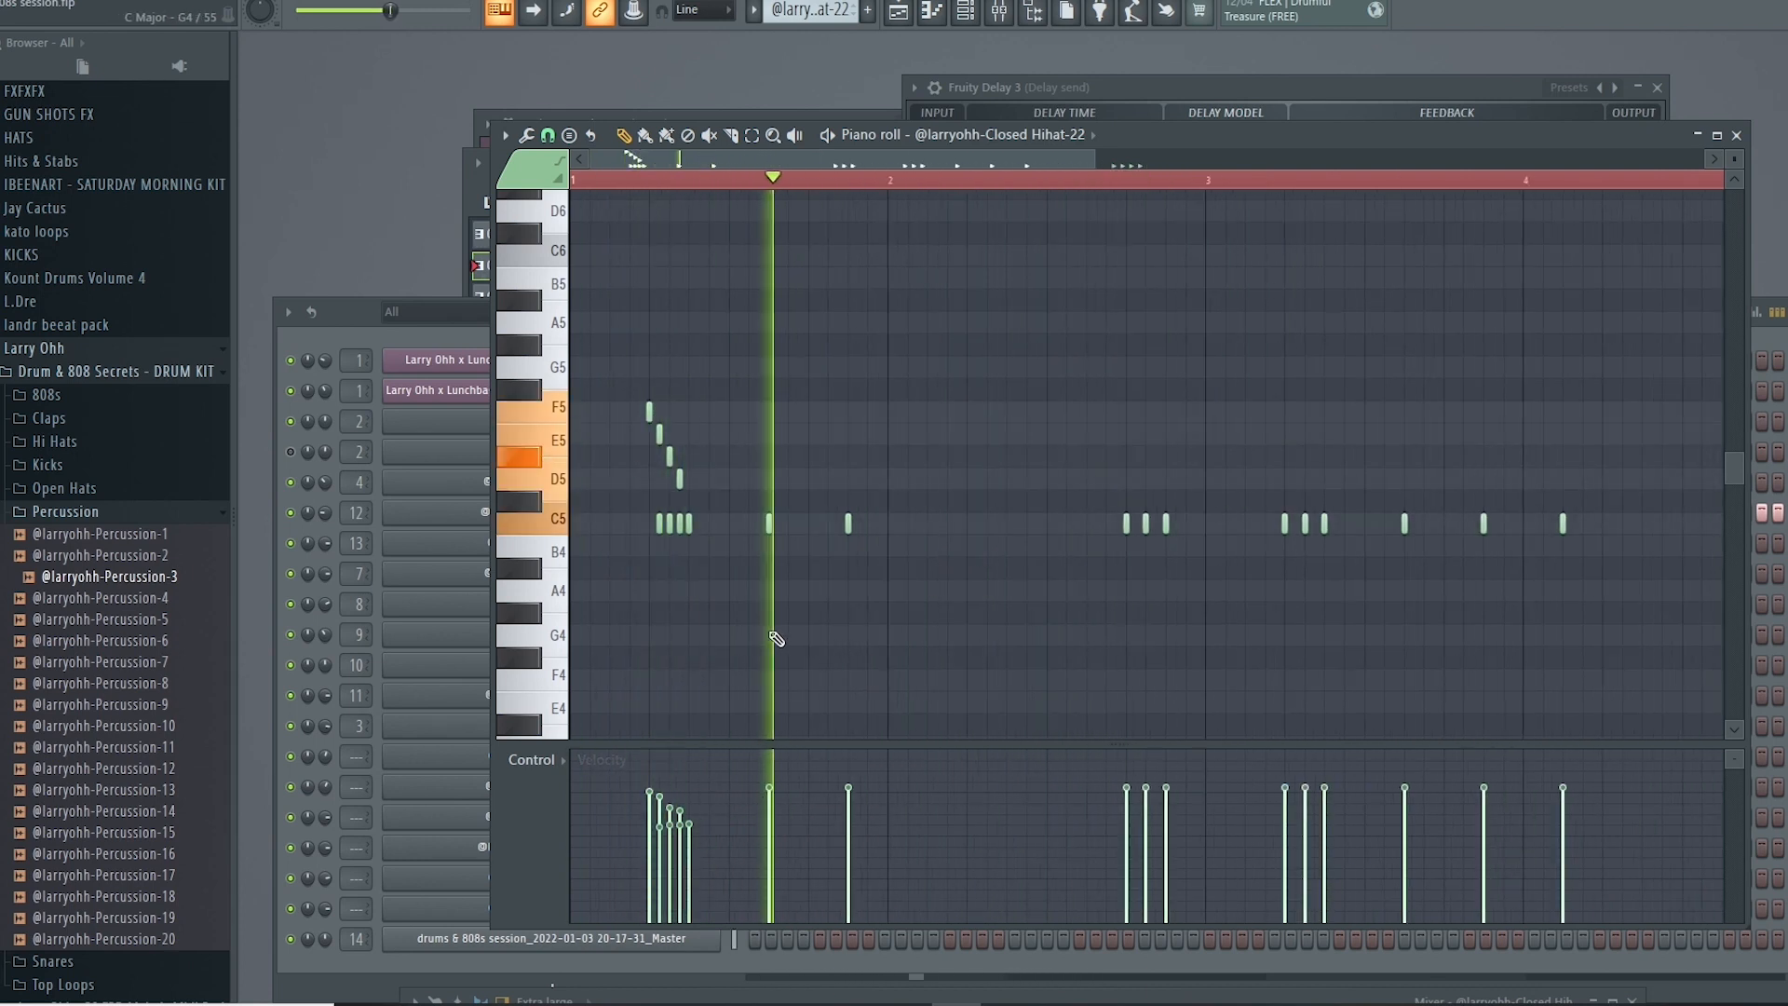
scroll(903, 620, up, 1)
key(space)
scroll(964, 606, down, 1)
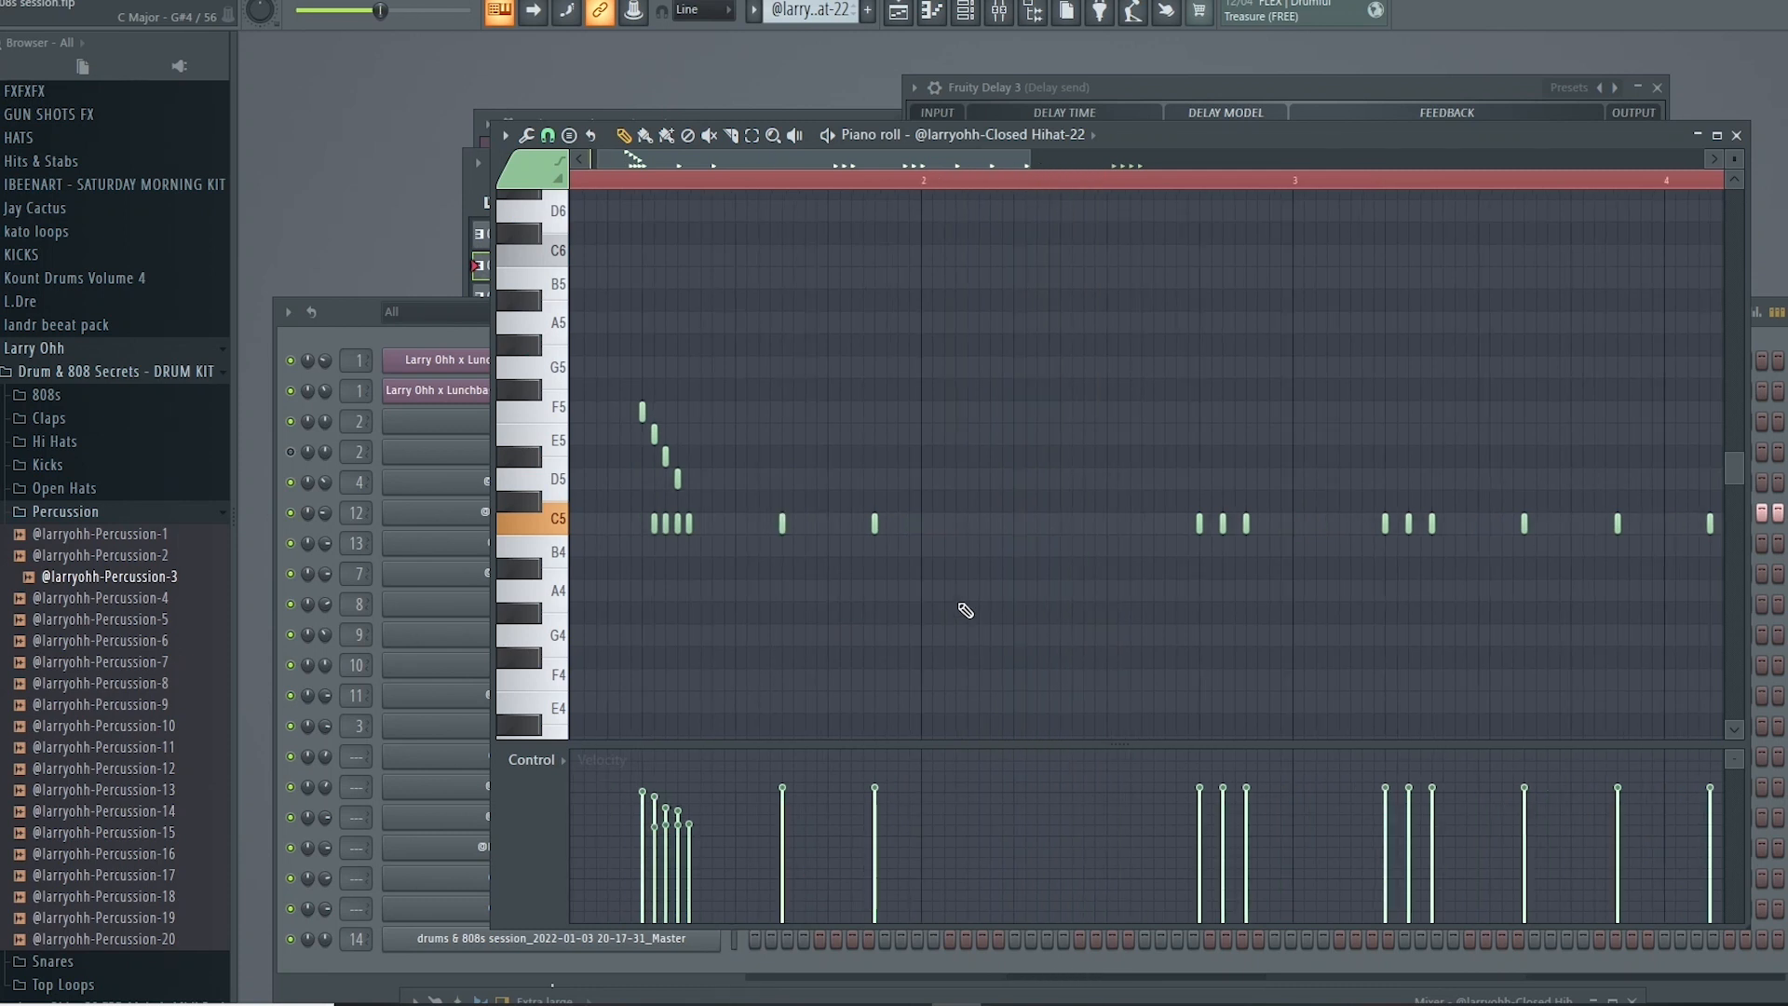
key(space)
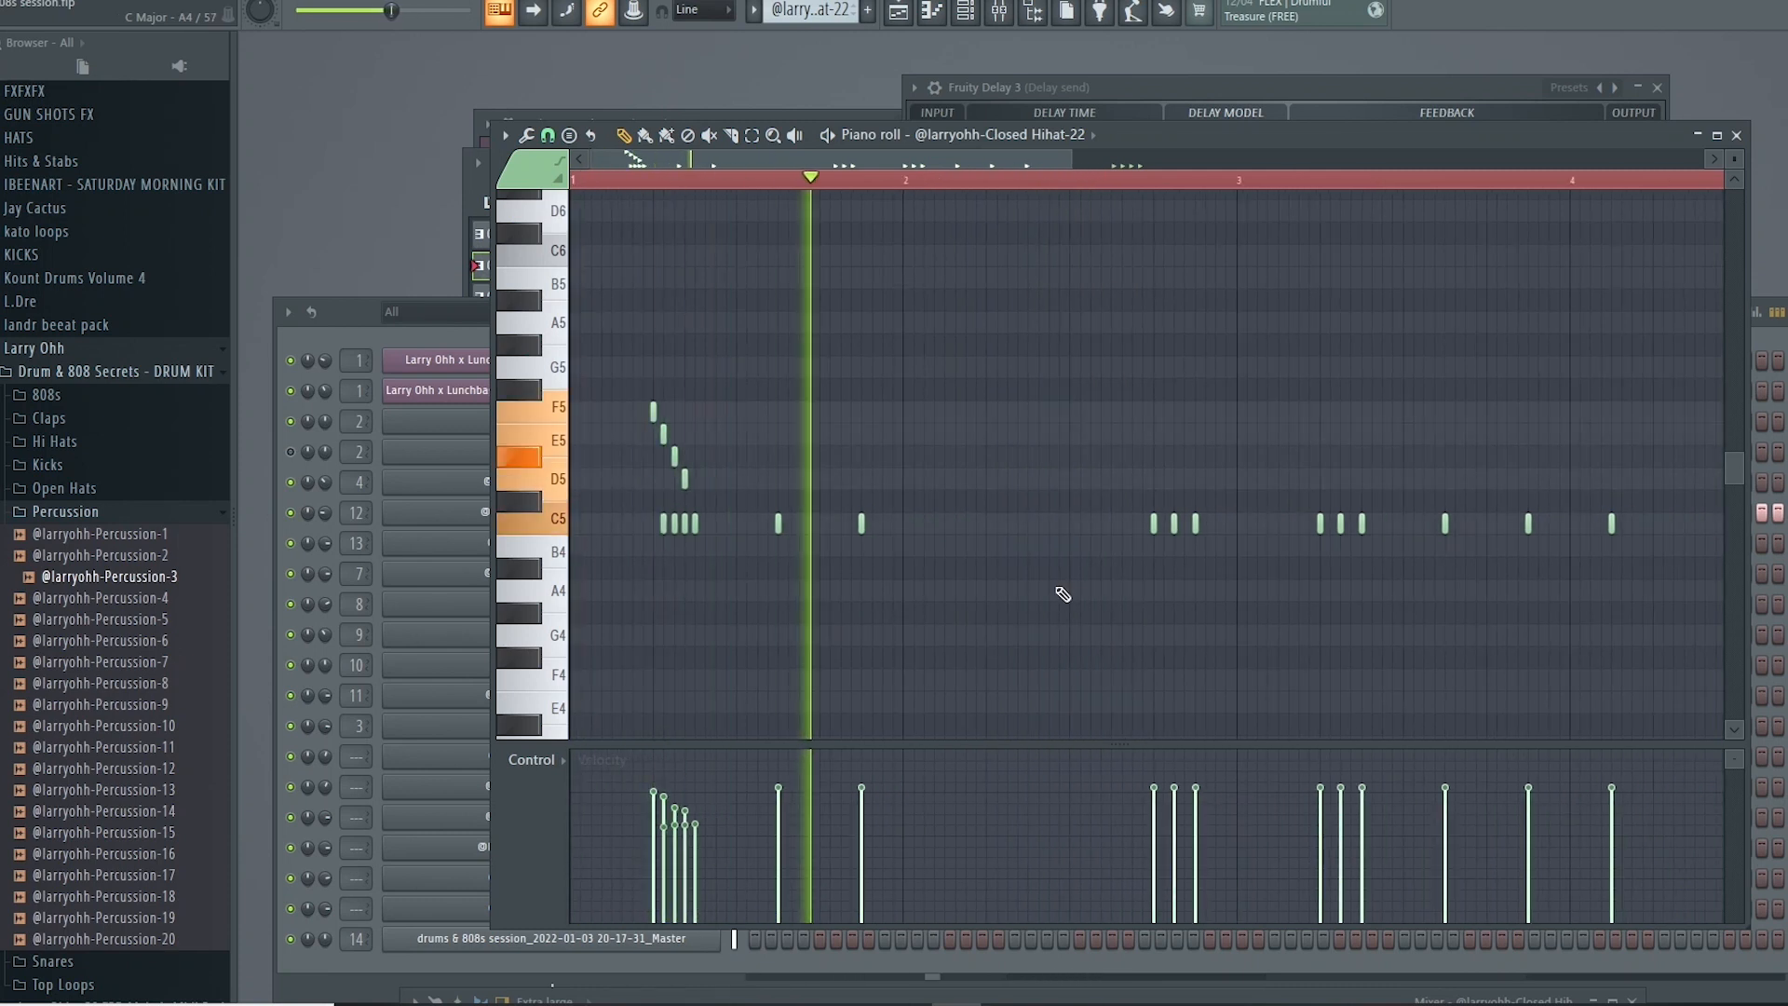
Step: Add two C5 hits just before bar 1's last note, make the first of them louder and play the pattern
scroll(810, 568, up, 2)
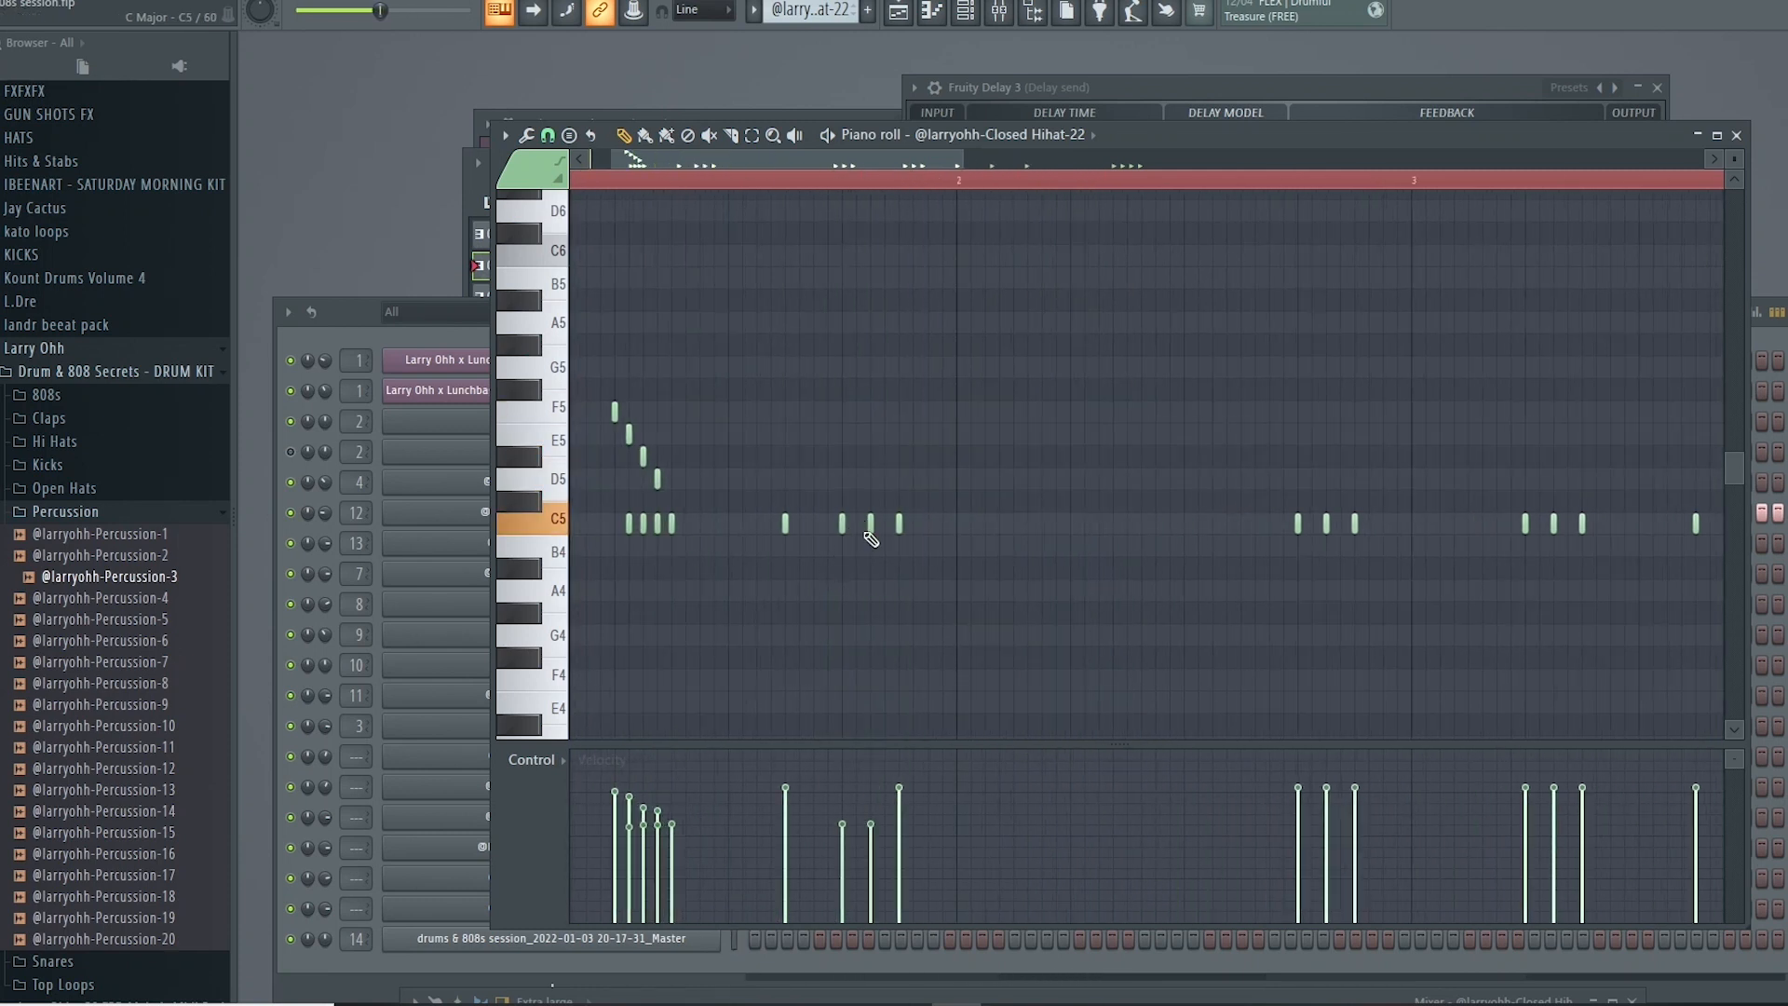
key(space)
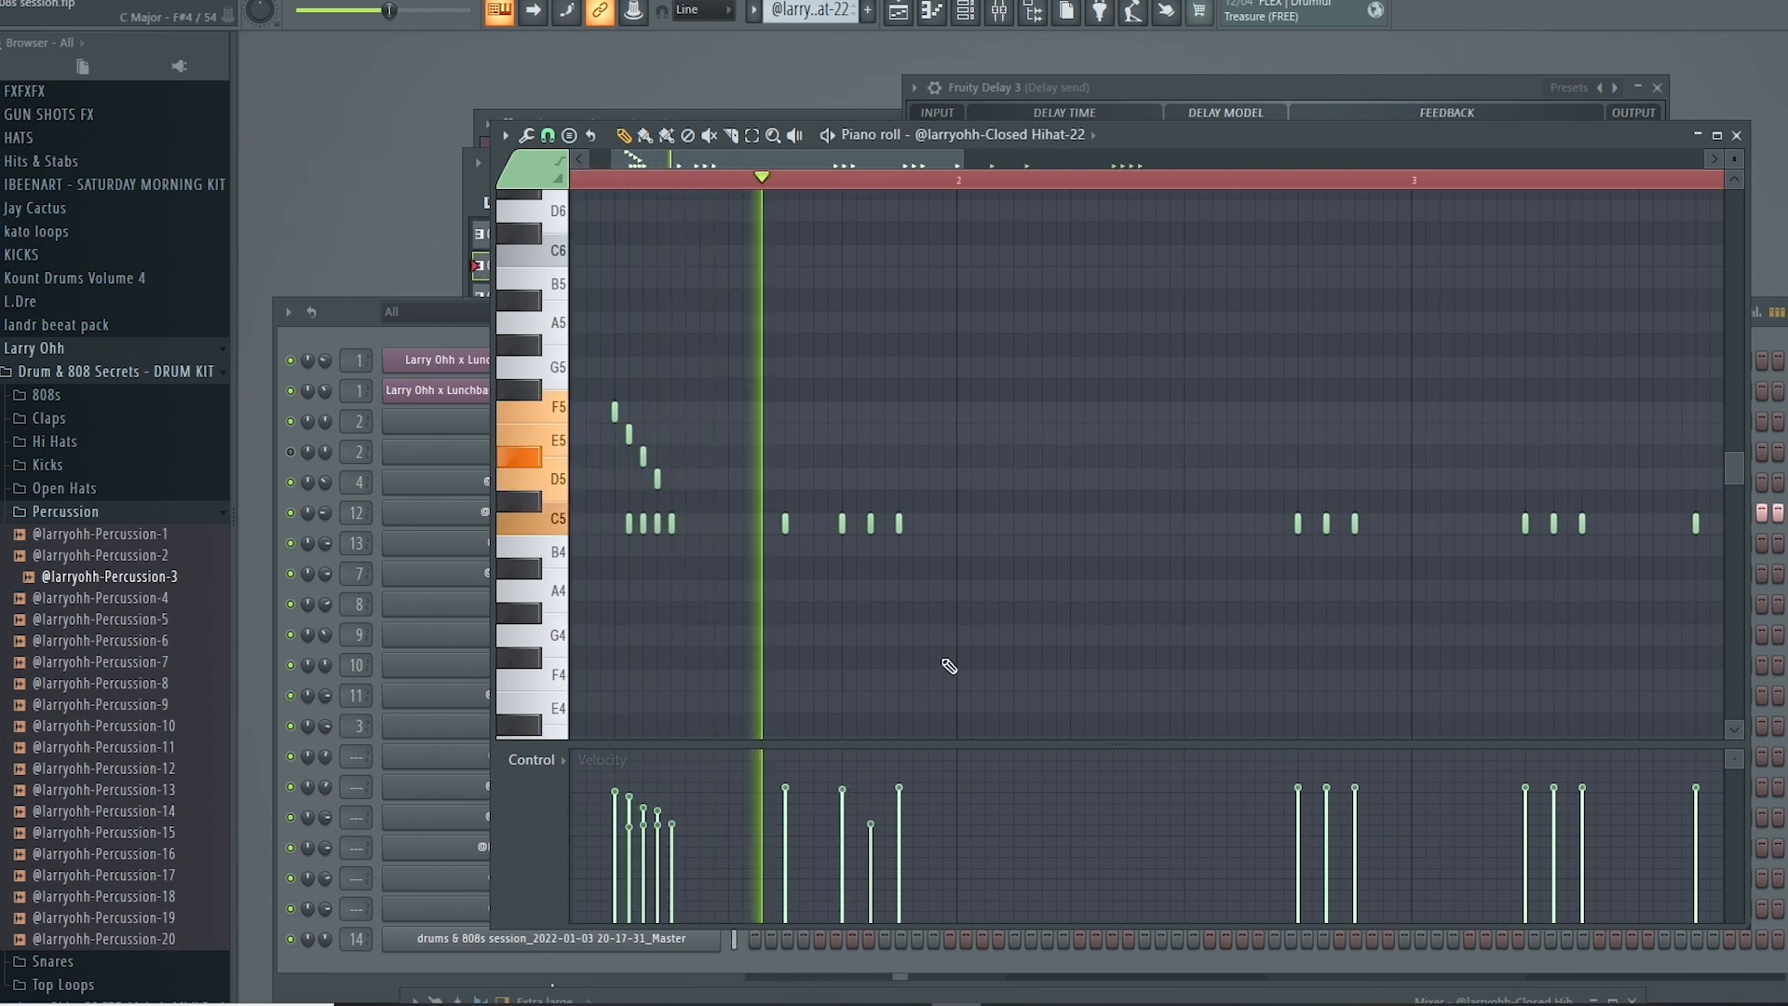
key(space)
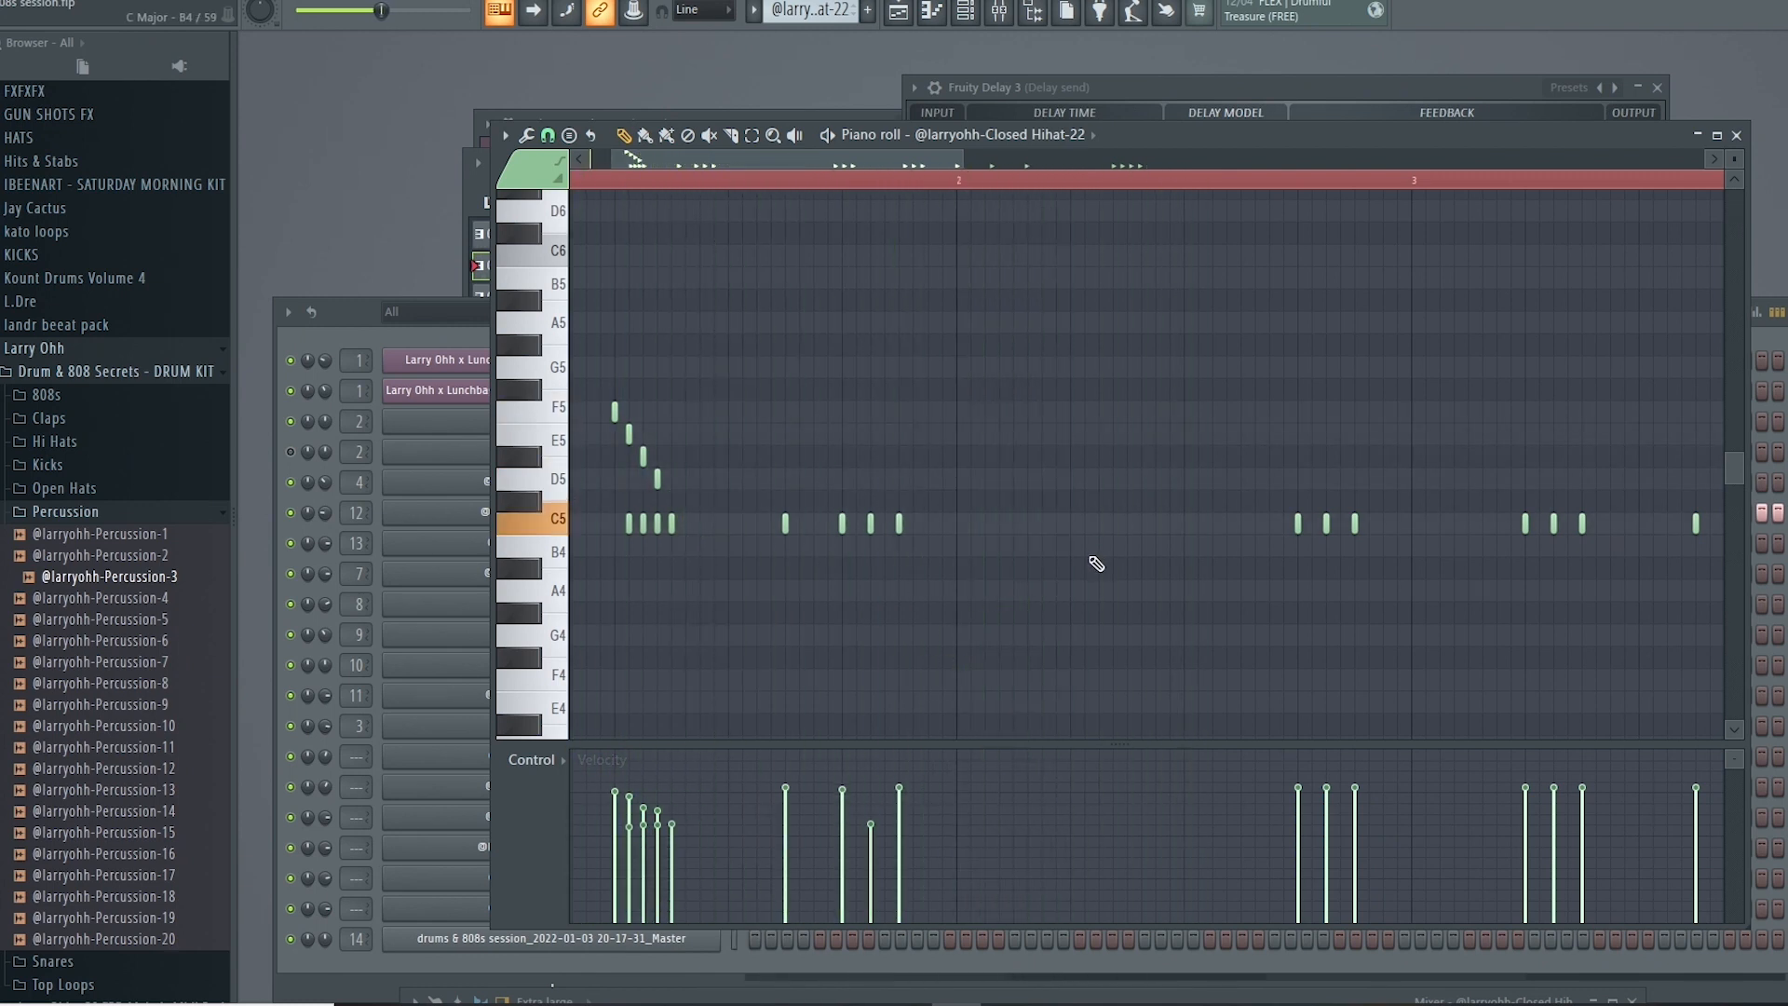
Step: Add three rapid C5 hits starting on beat 2 of bar 2 and listen to them in the pattern
drag(1069, 531, 1100, 528)
key(space)
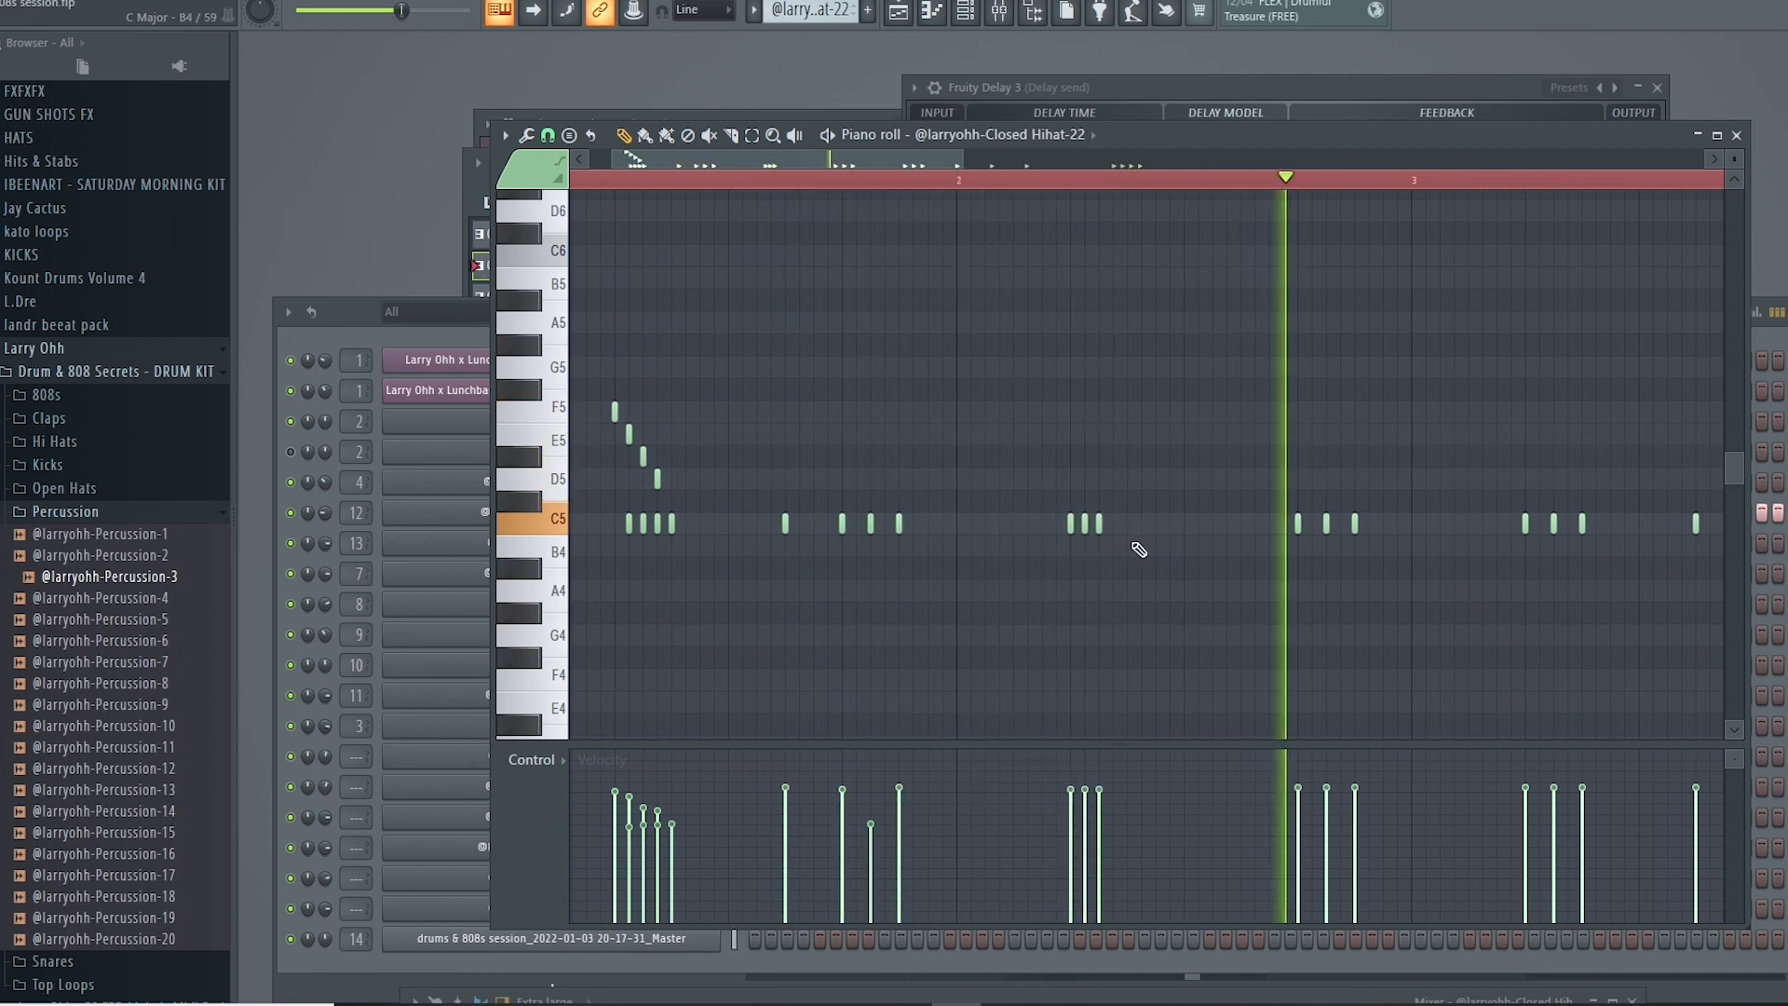
scroll(1033, 563, down, 2)
key(space)
Step: Delete all hi-hat notes from bar 3 to the end of the four-bar pattern
scroll(809, 597, down, 1)
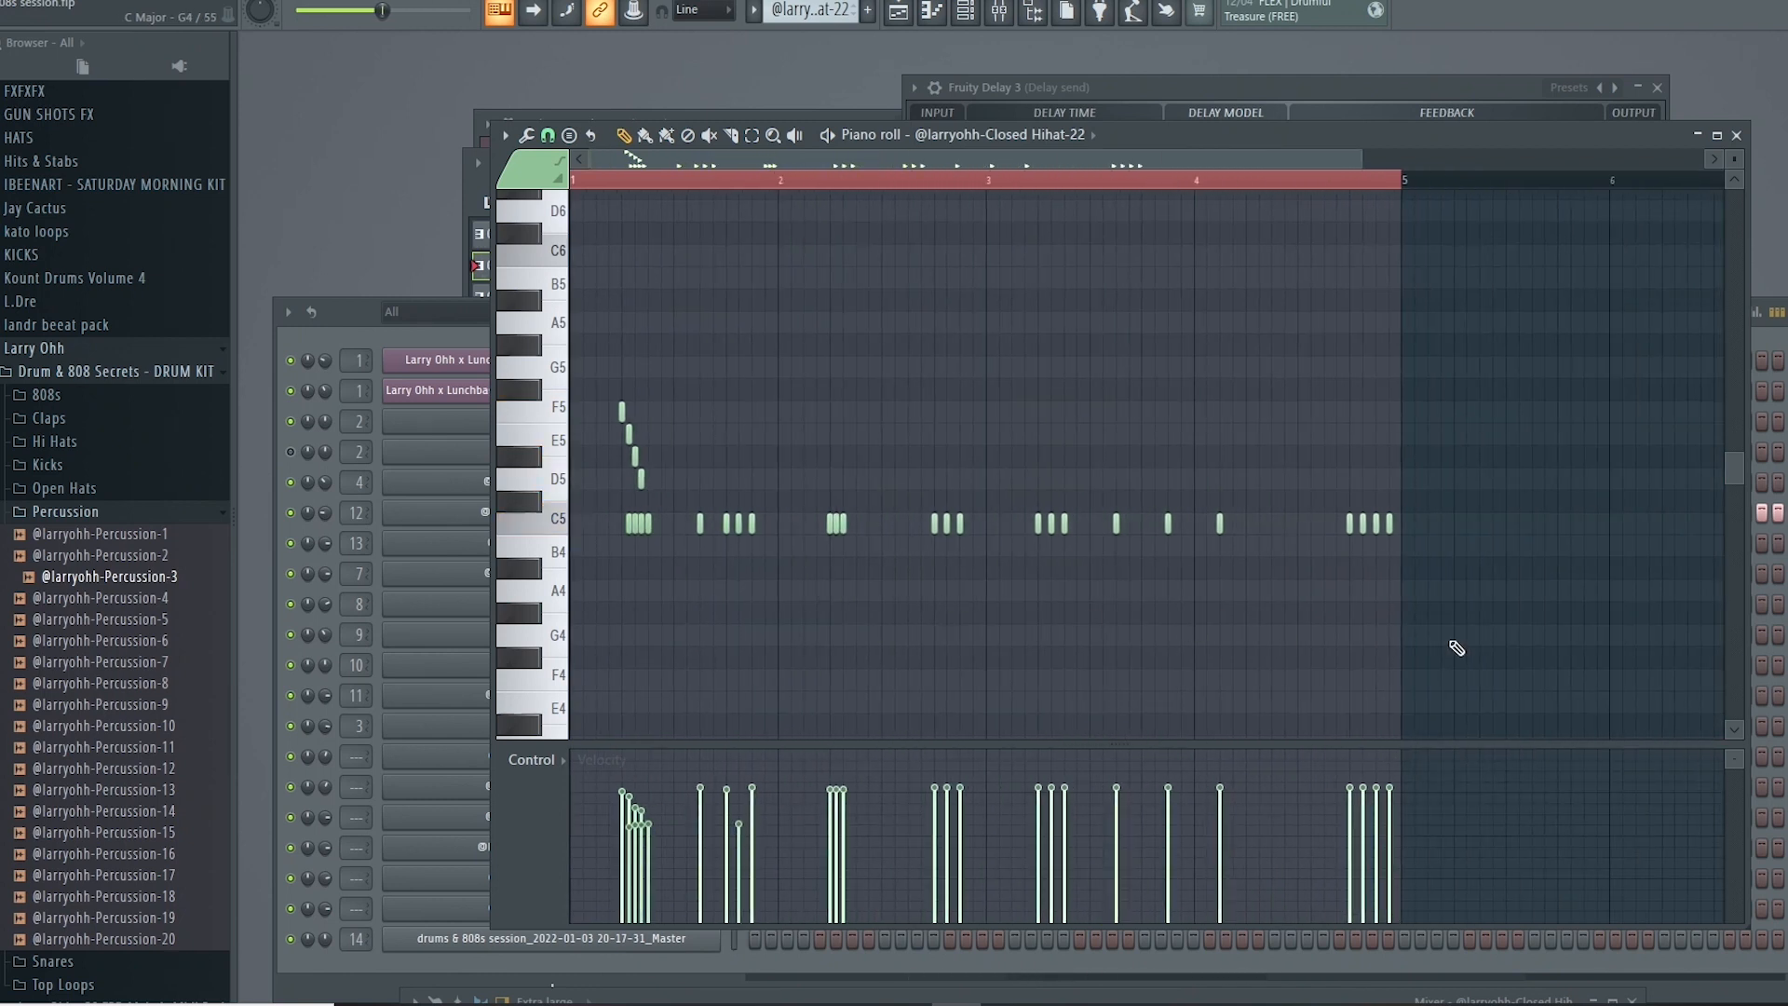
drag(1480, 649, 1006, 422)
key(Delete)
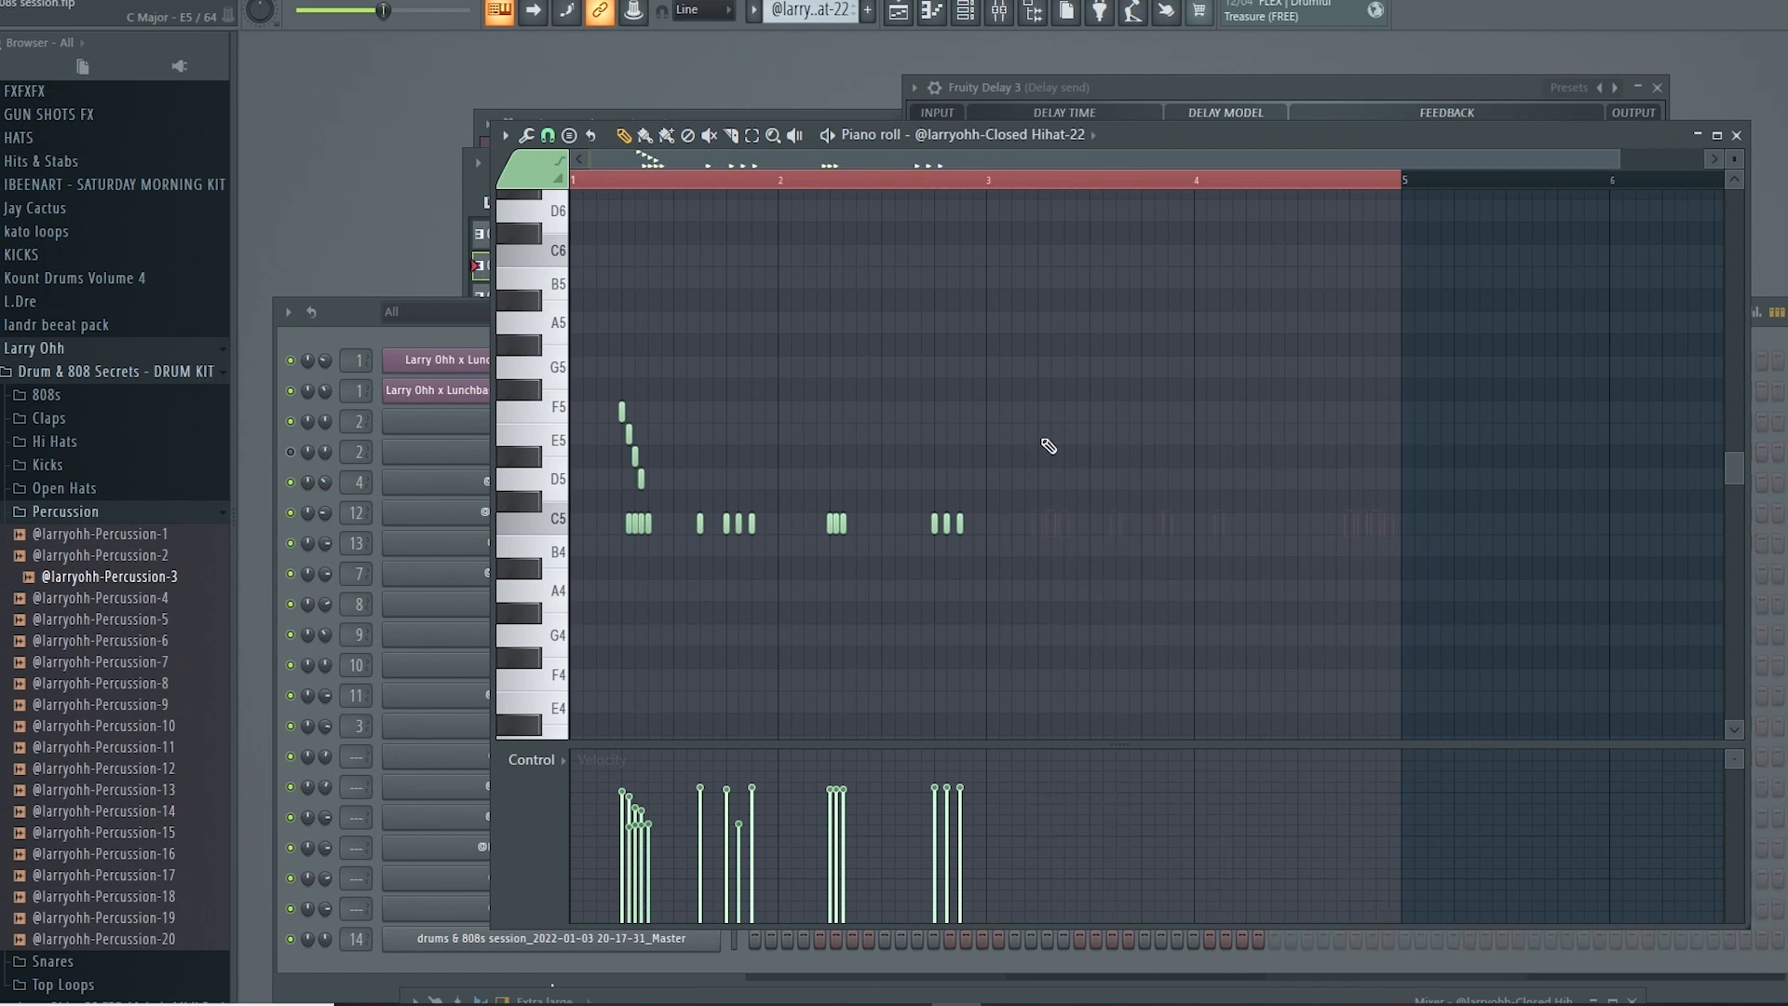
Step: Duplicate the hi-hat notes of bars 1 and 2 into bars 3 and 4 and clear the selection
drag(1398, 195, 1085, 240)
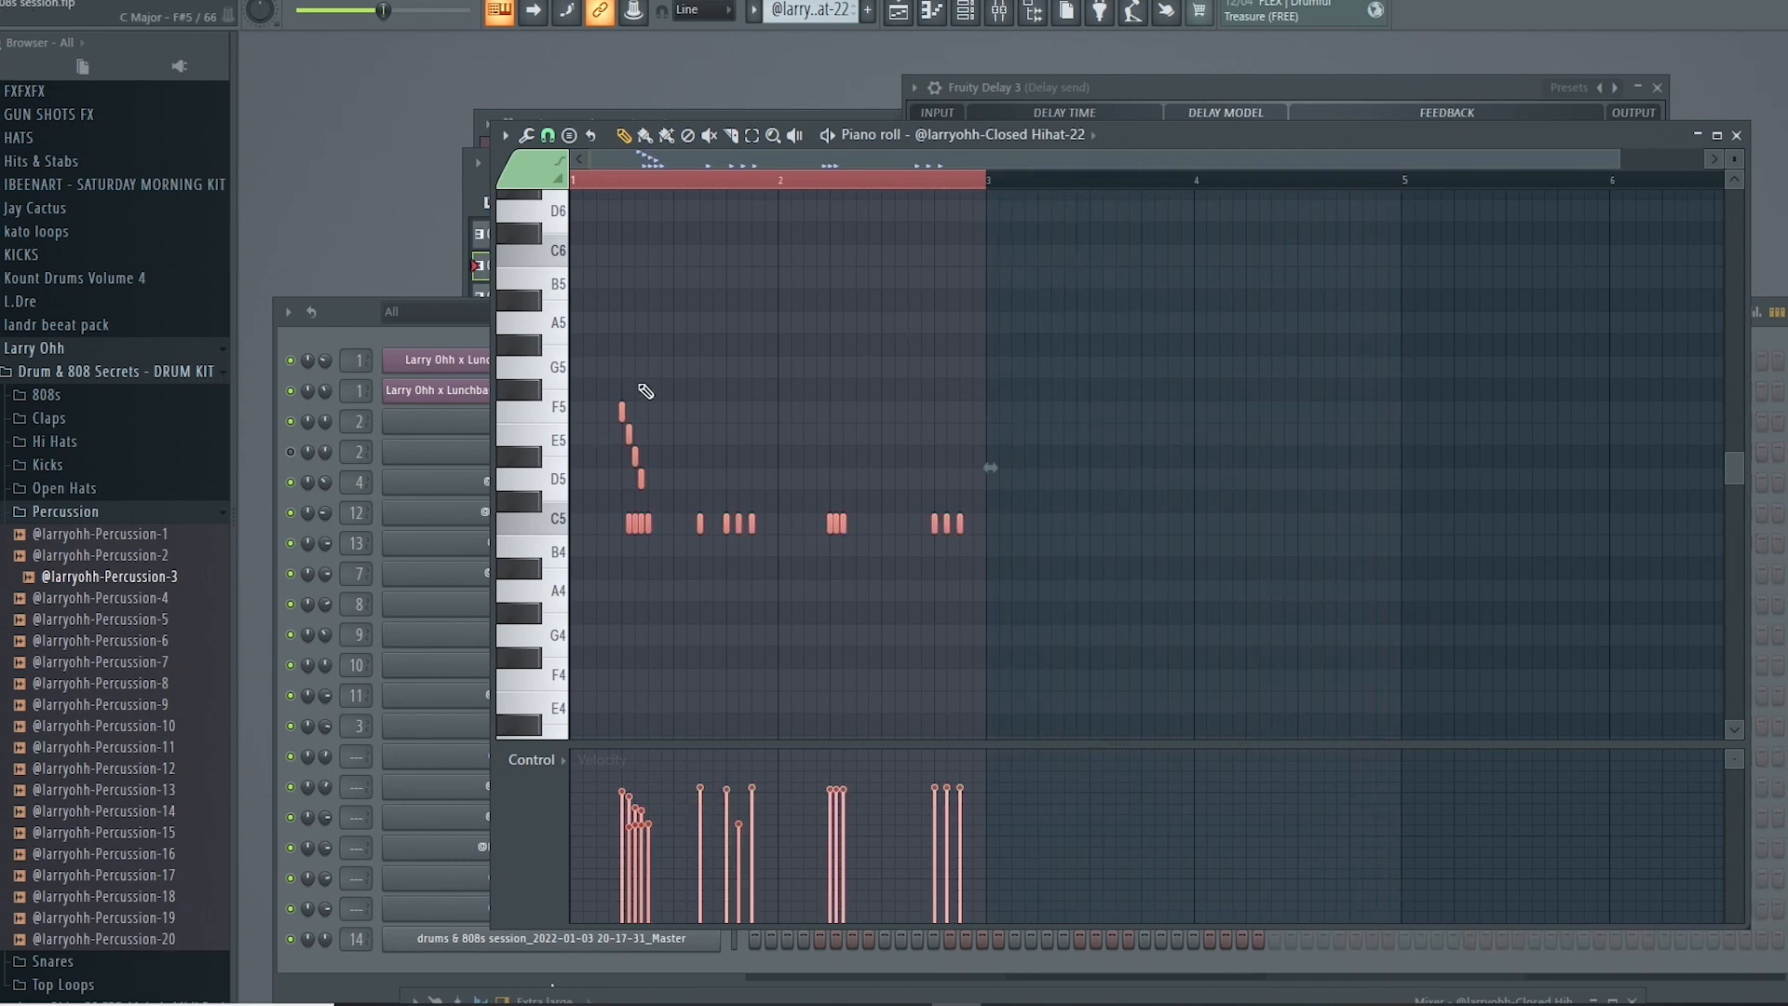
drag(1006, 160, 1018, 184)
drag(1253, 167, 349, 170)
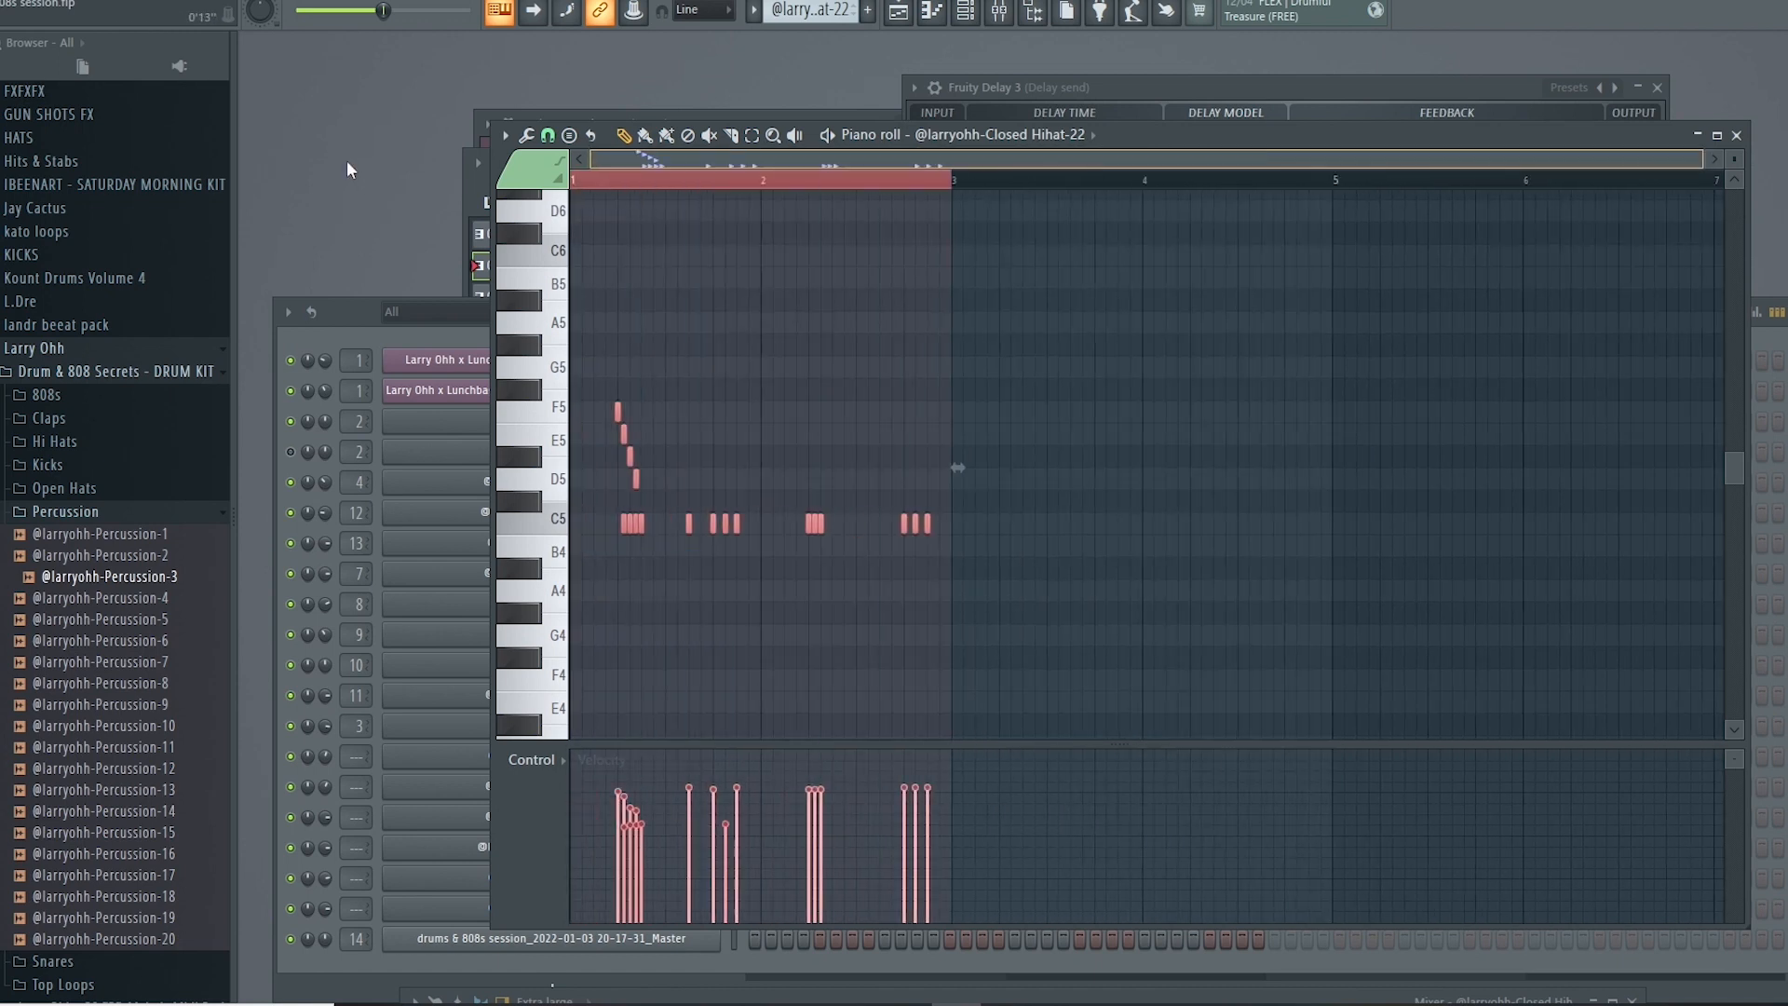
drag(952, 185, 1038, 194)
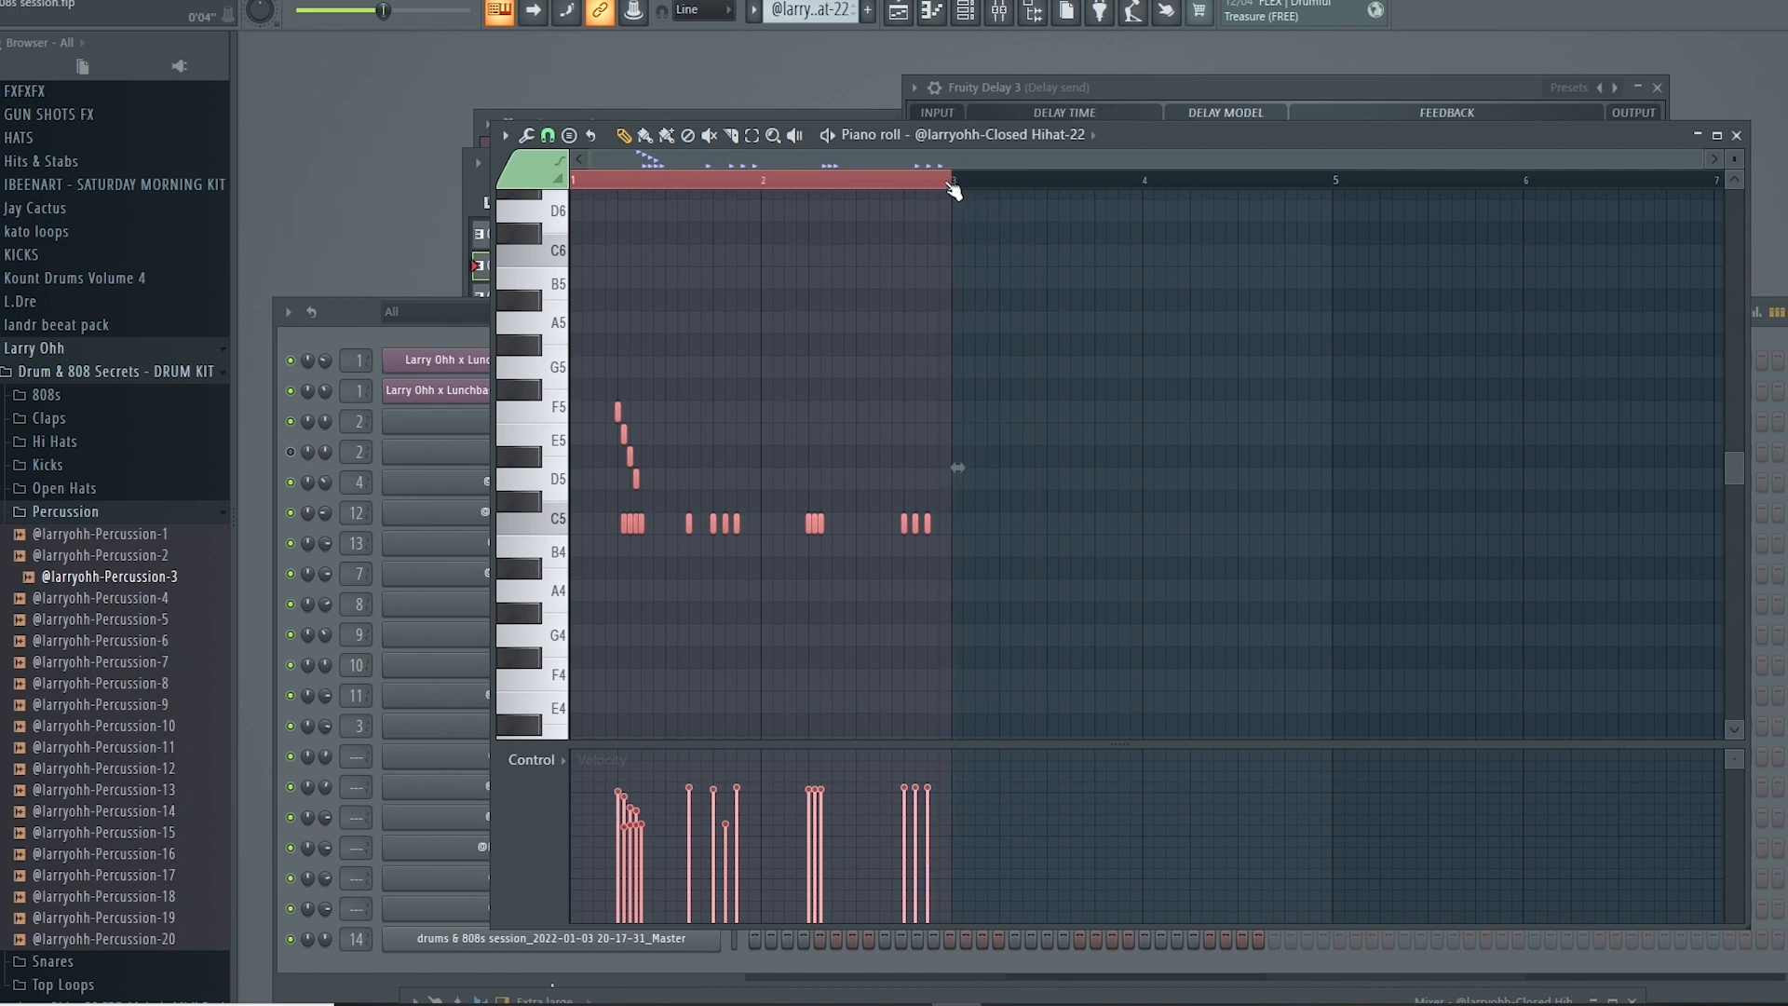
key(ctrl+b)
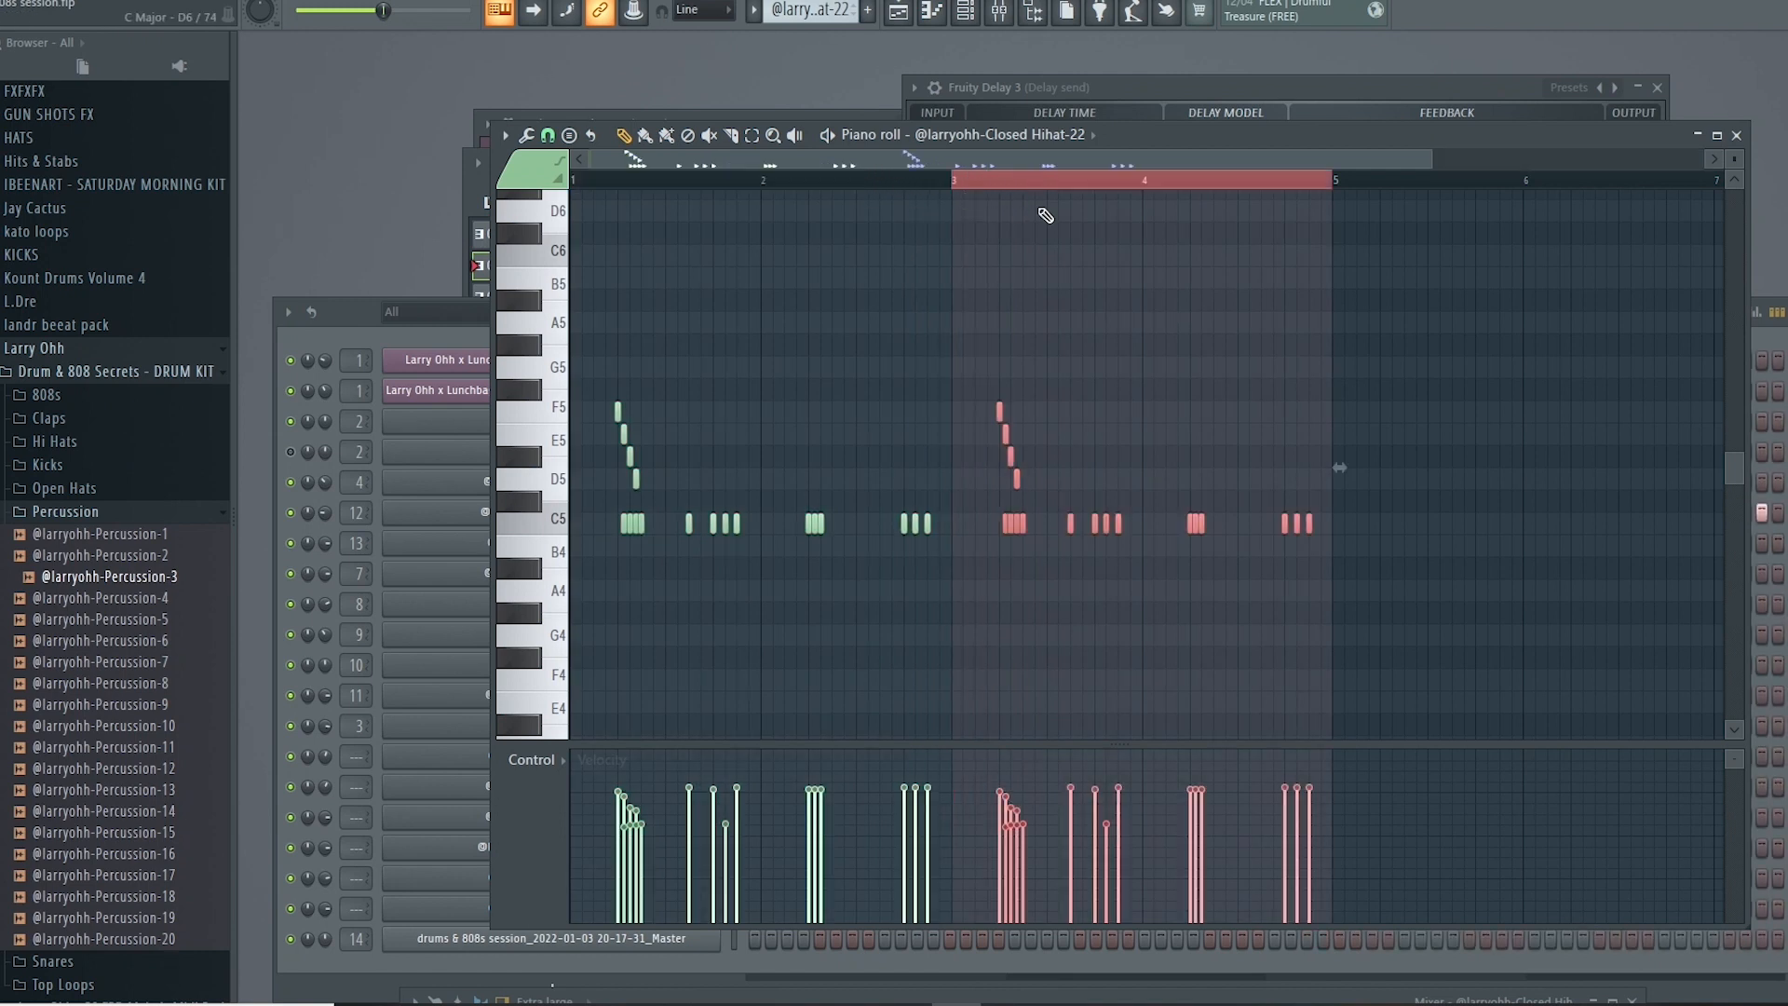
click(991, 185)
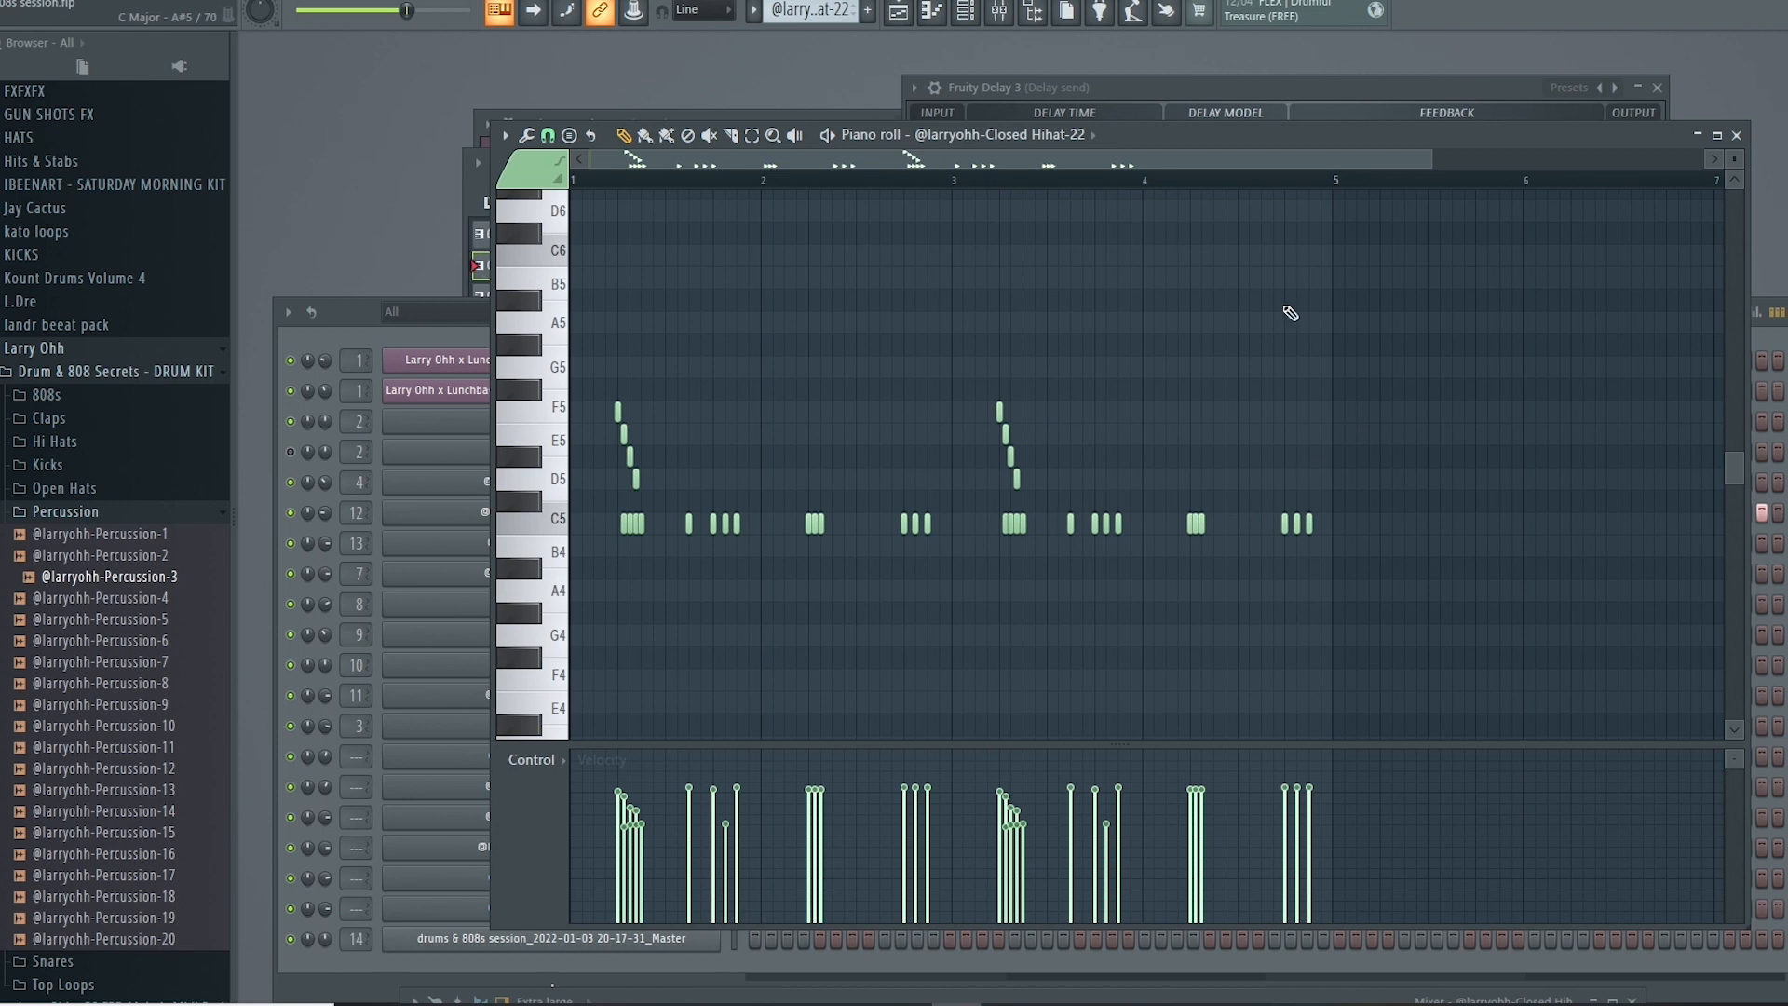
drag(1397, 623, 975, 332)
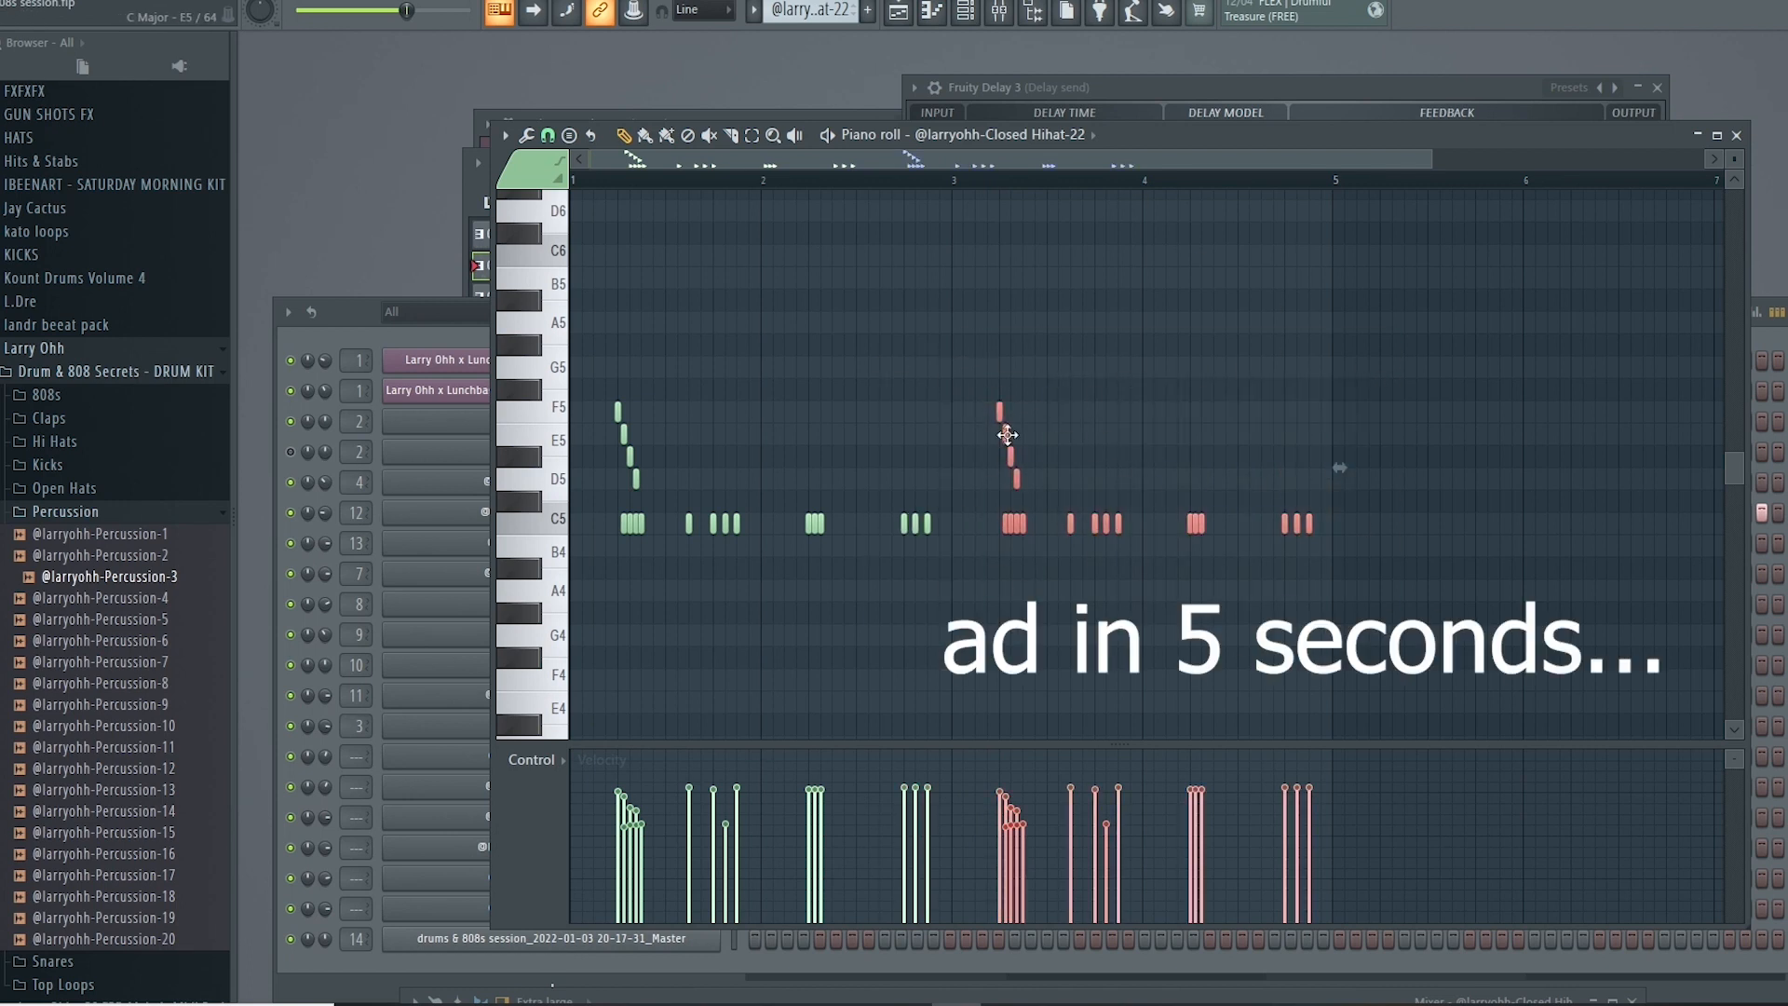
ctrl+click(1182, 403)
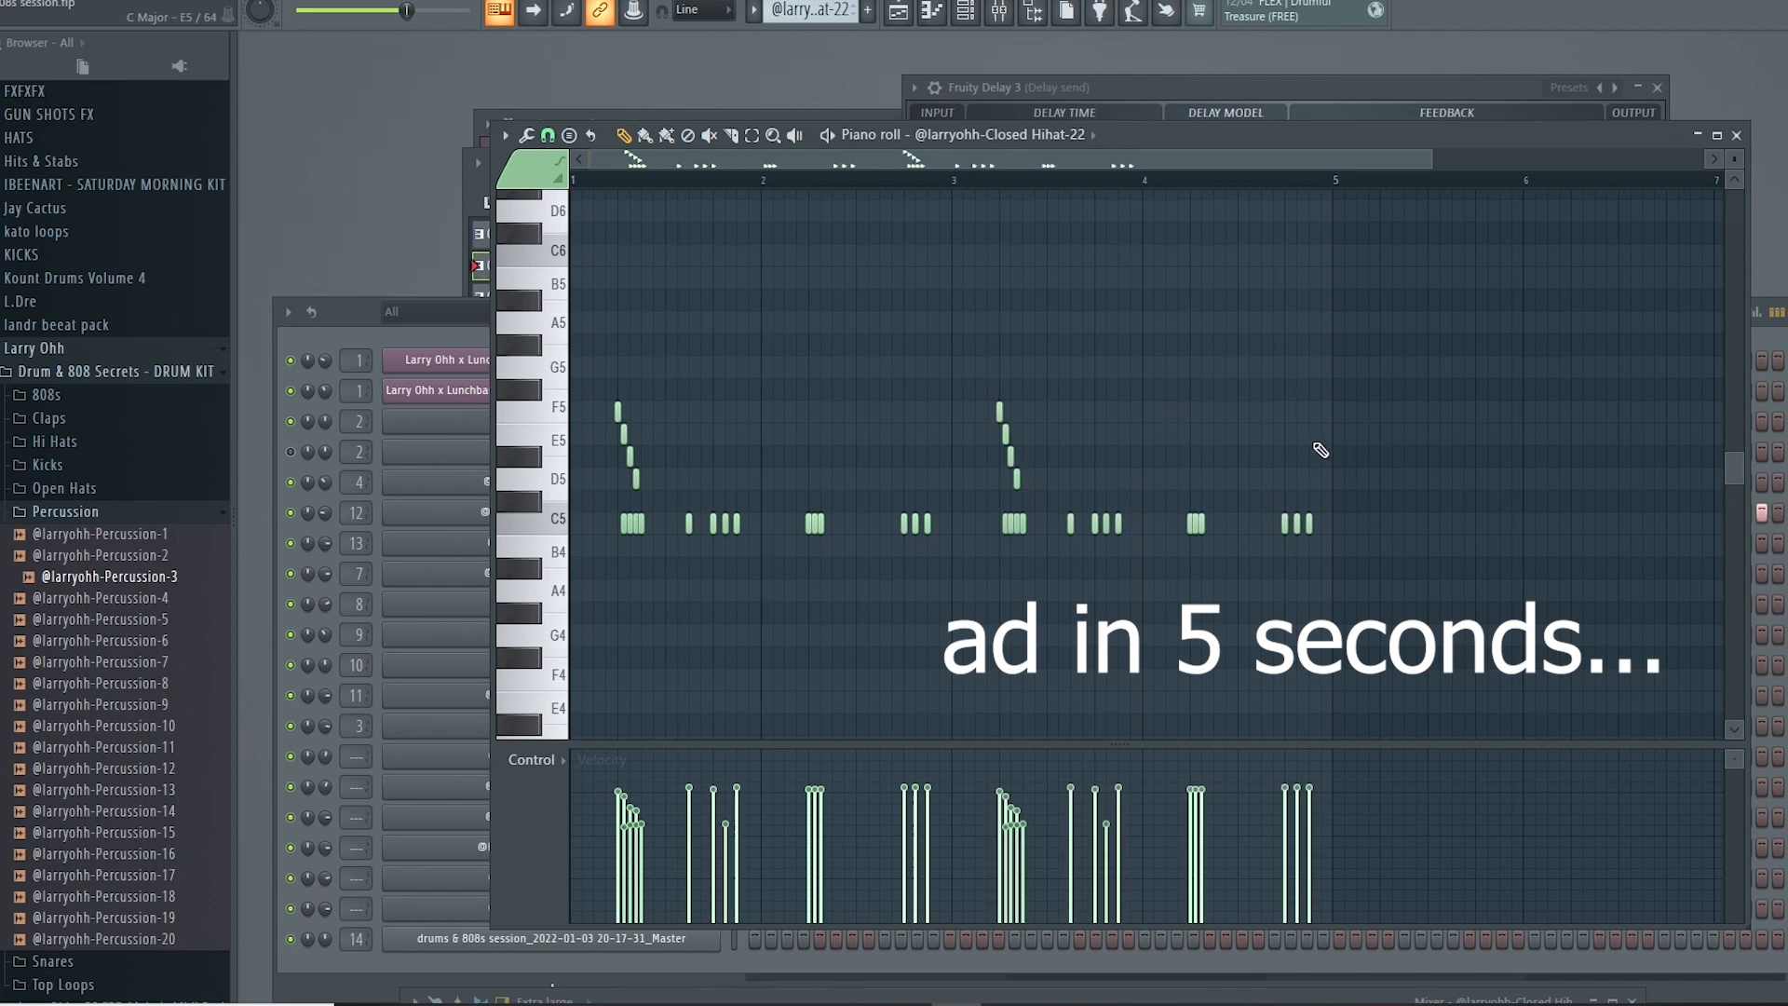
scroll(1169, 382, down, 1)
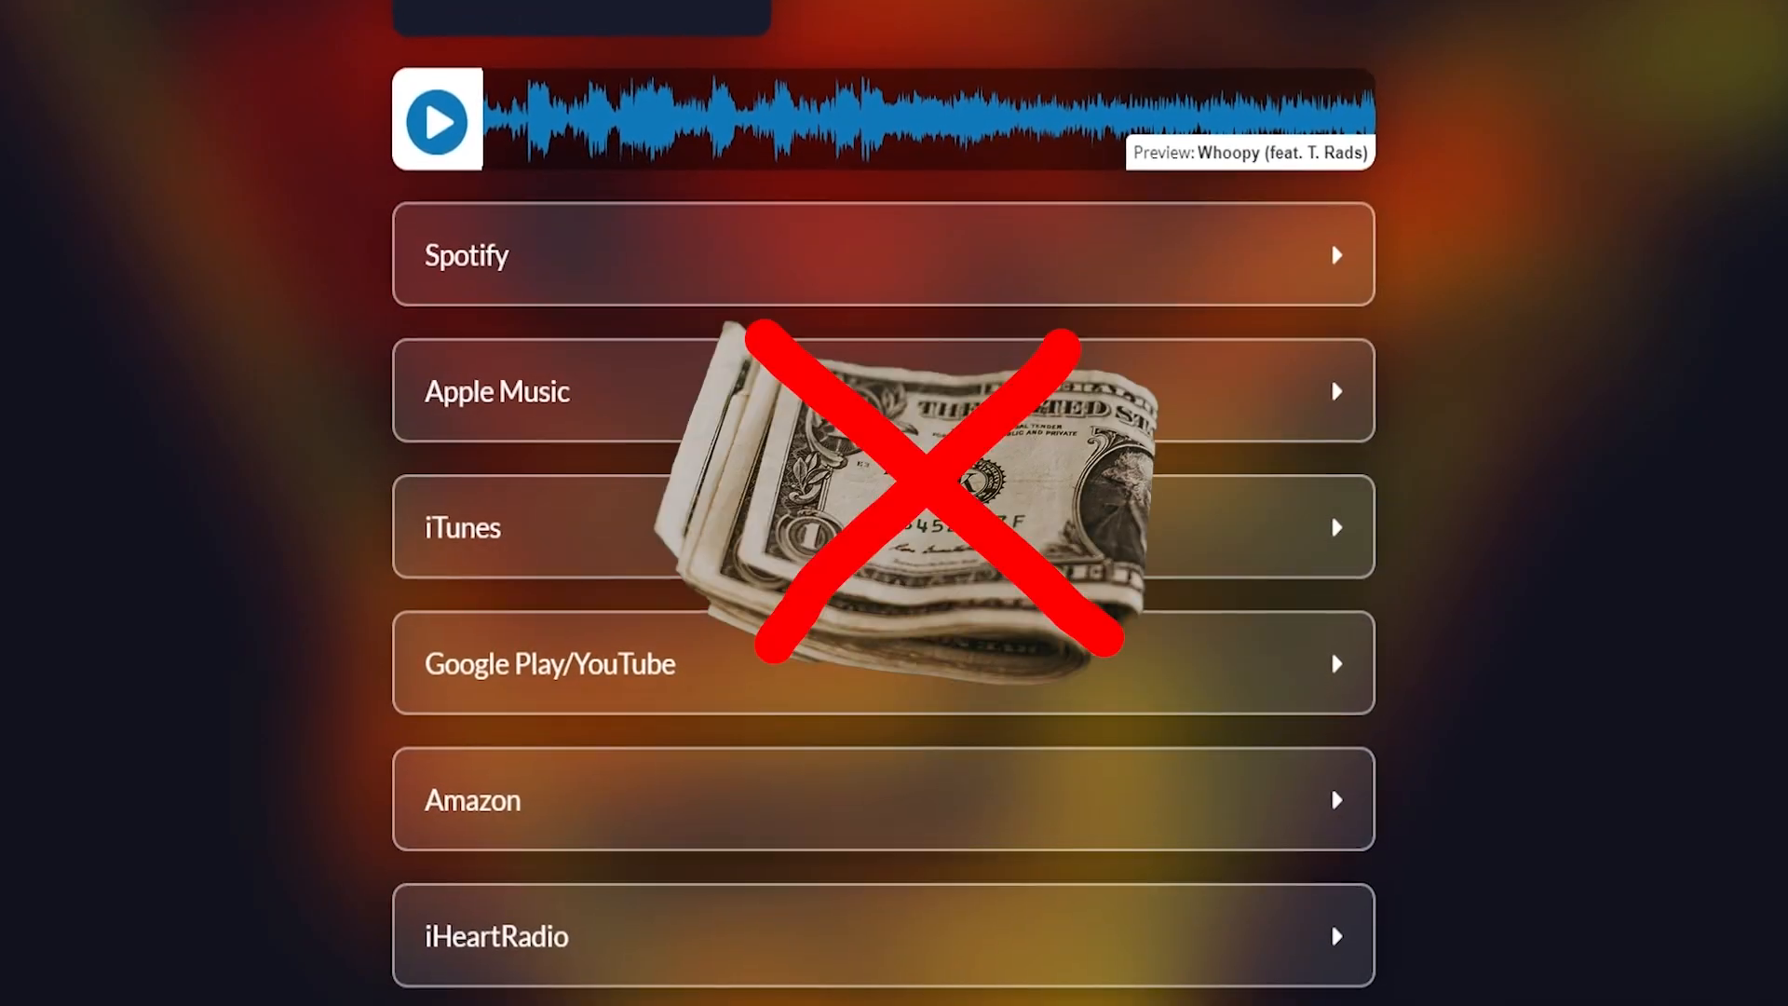
Step: Switch to the DistroKid link editor, move the Amazon music link below MediaNet and place the Spotify link first
scroll(1231, 428, up, 2)
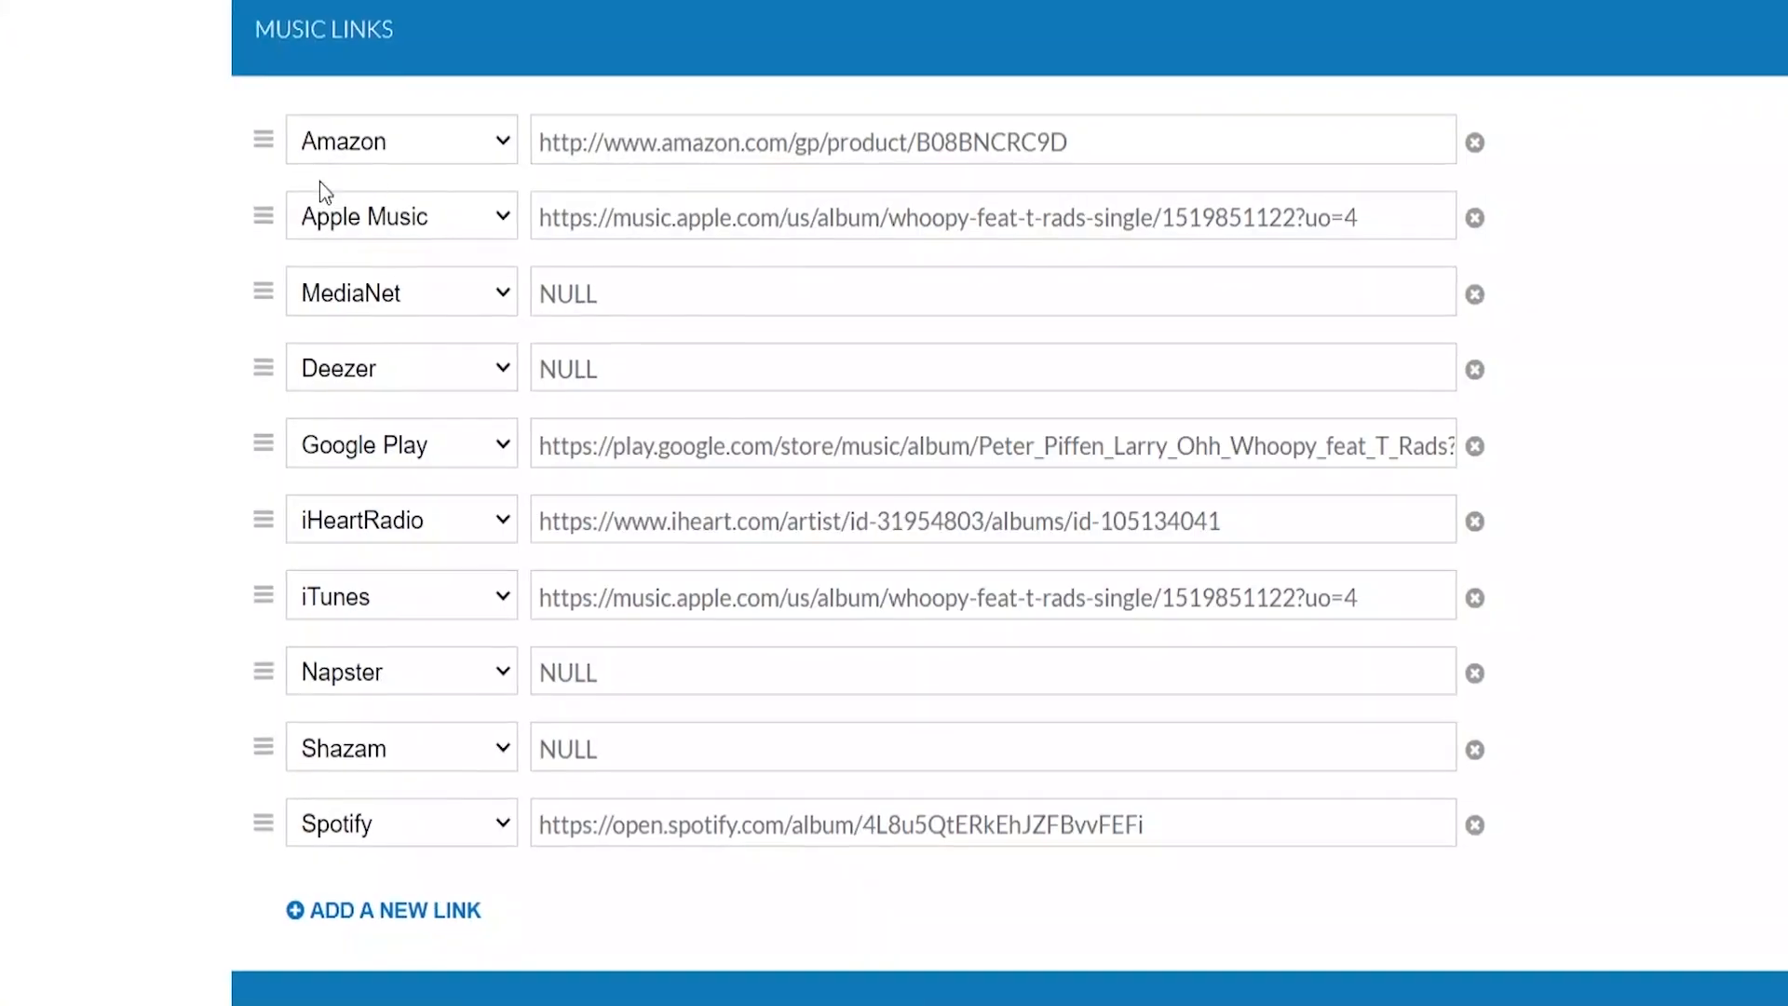
drag(251, 136, 281, 296)
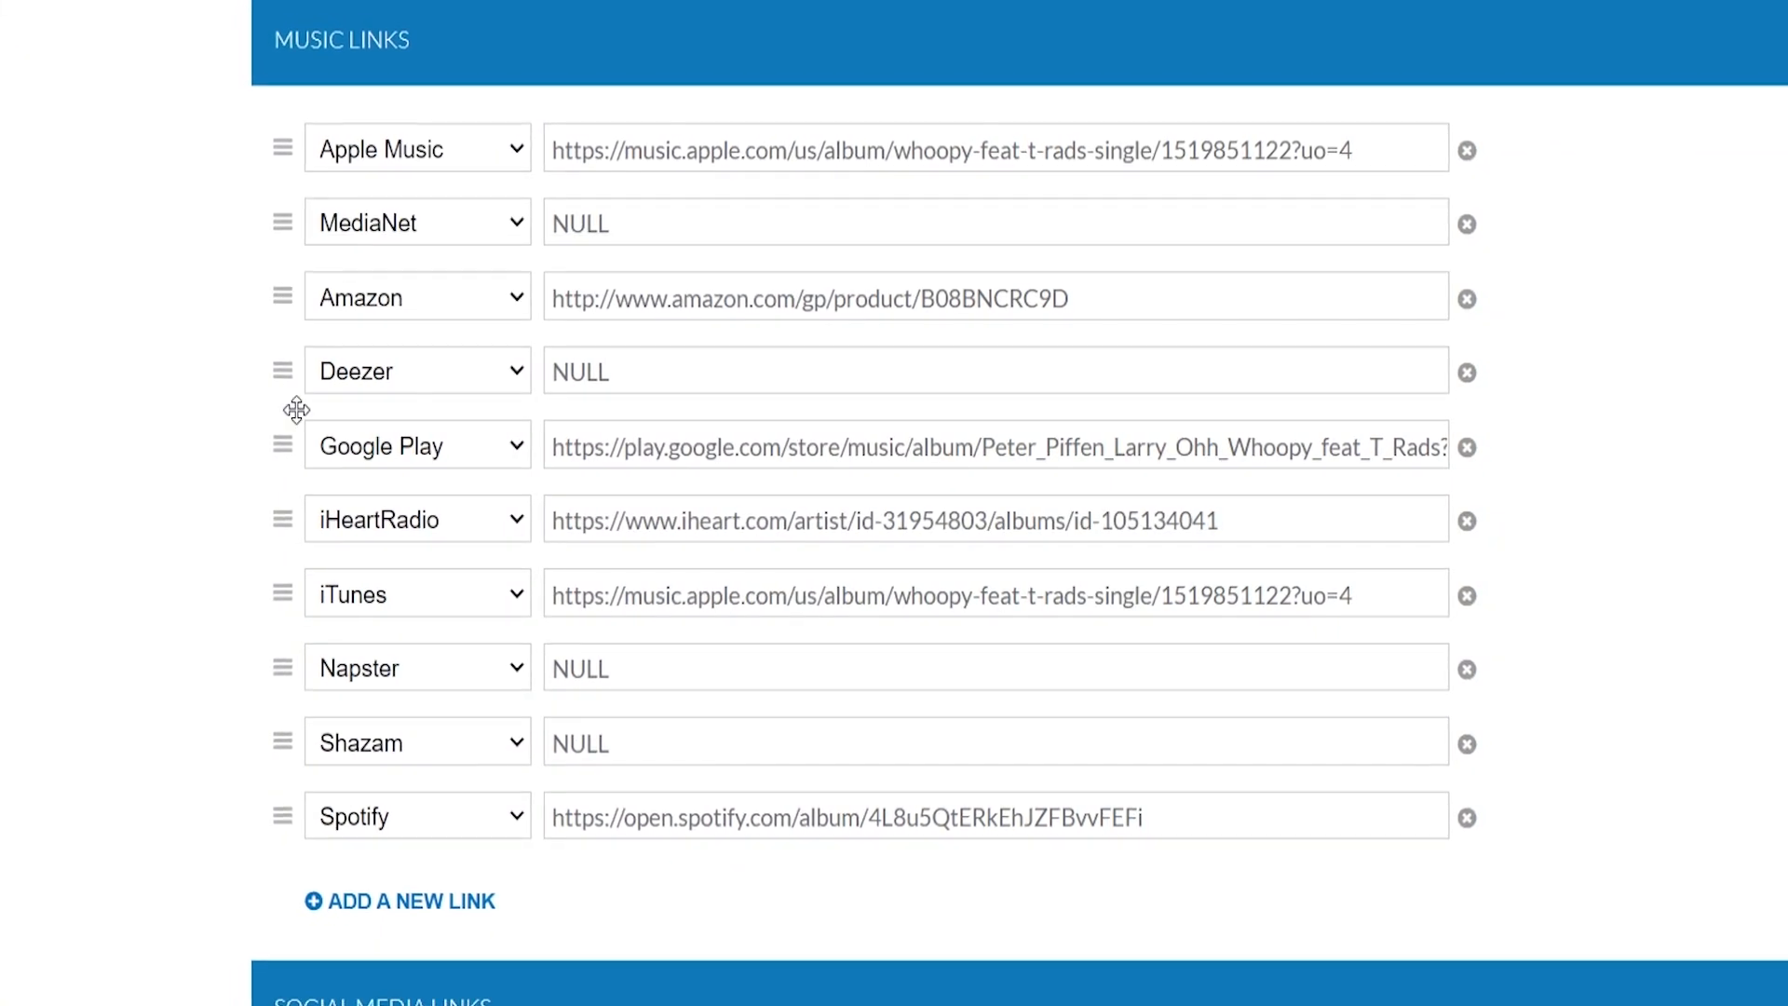
drag(284, 816, 310, 149)
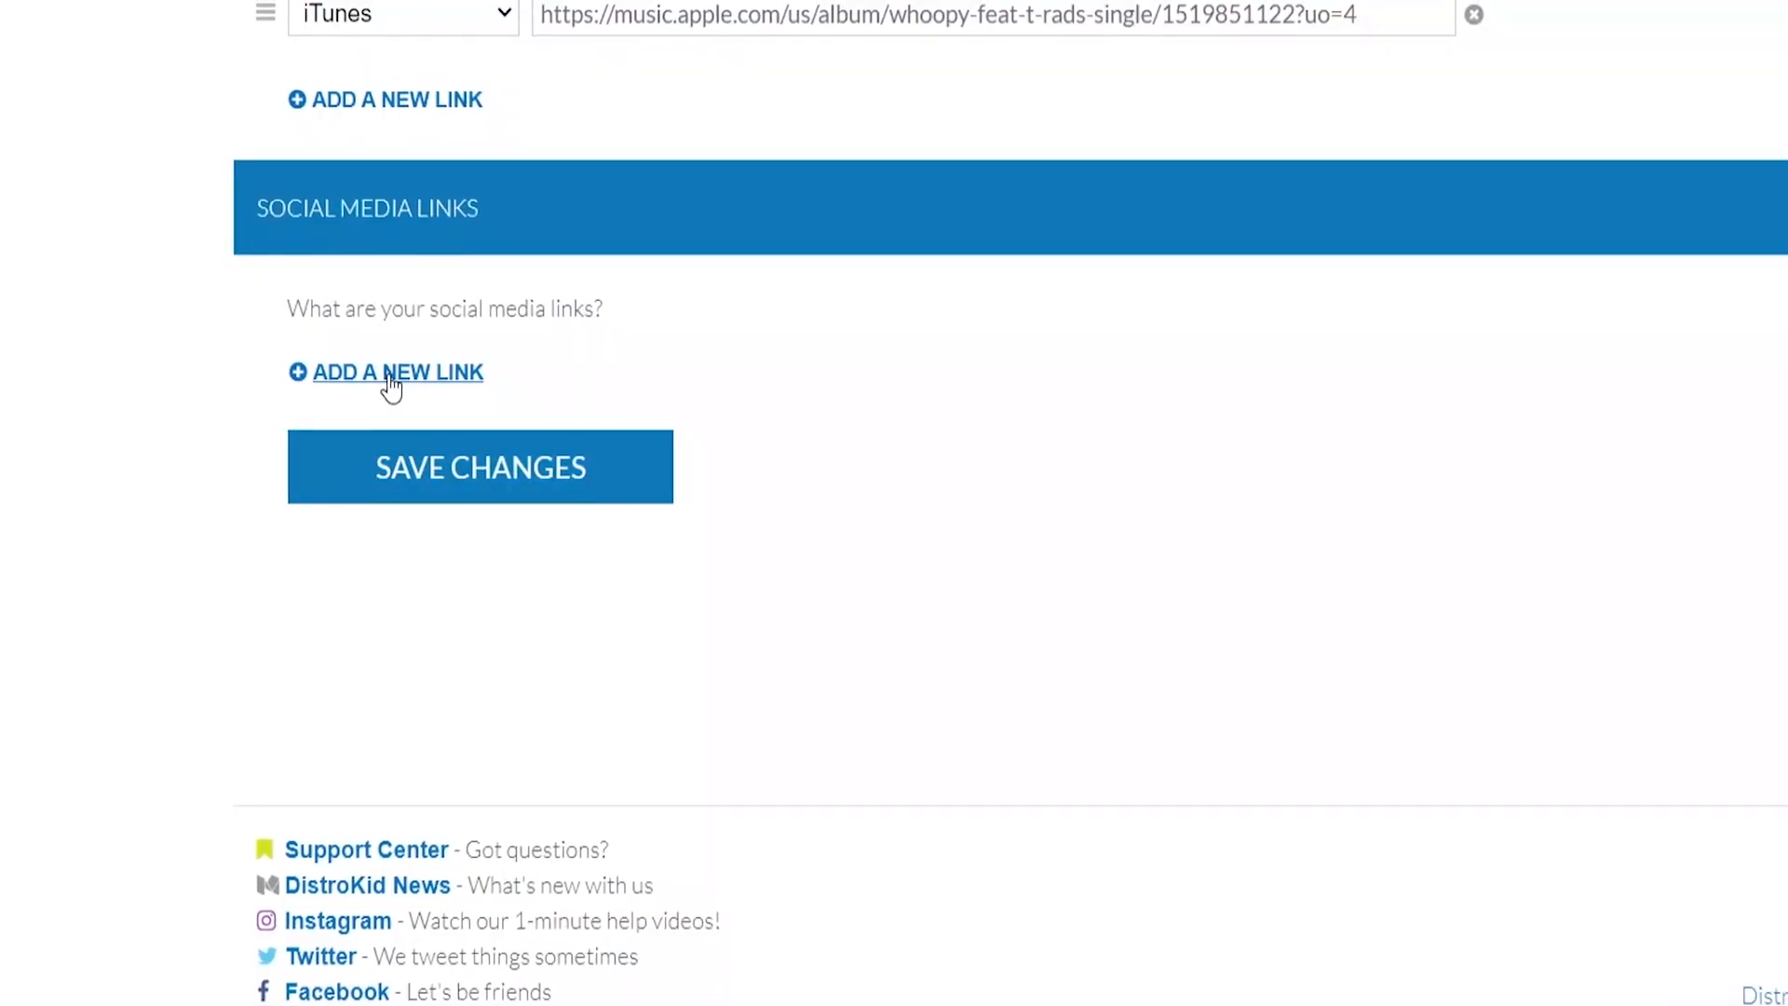
Step: Add a new social media link entry and choose its service
click(389, 372)
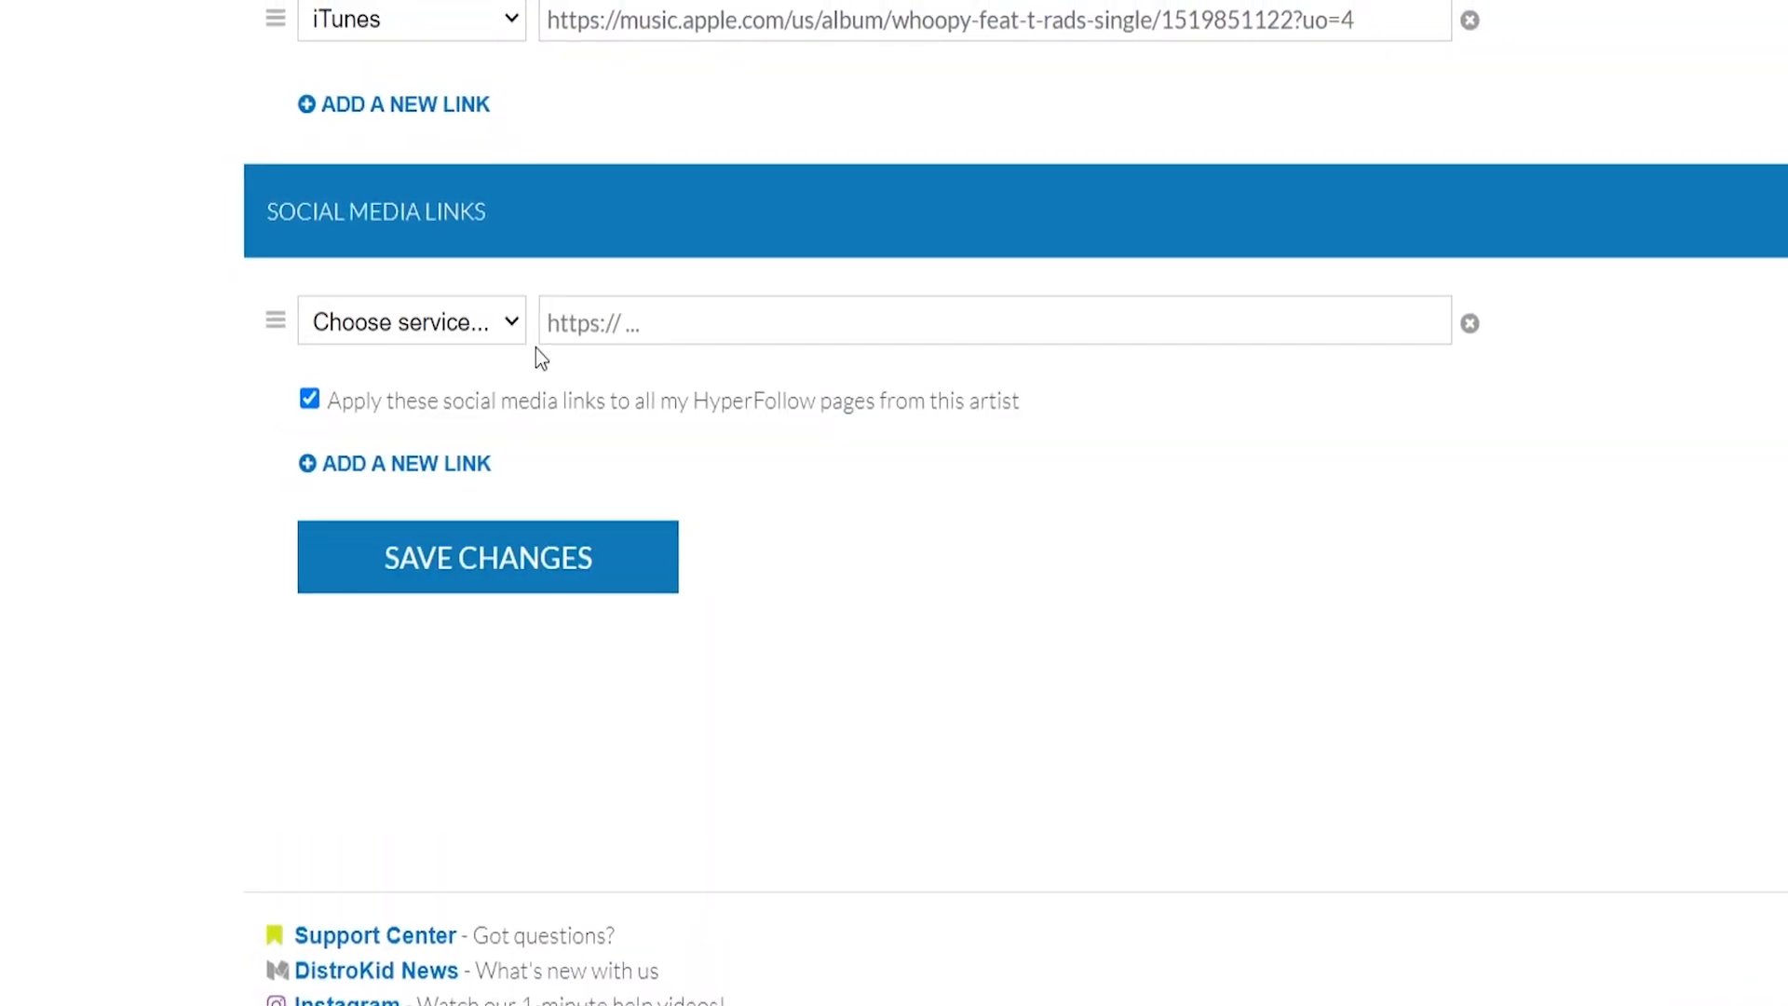
click(473, 324)
click(440, 415)
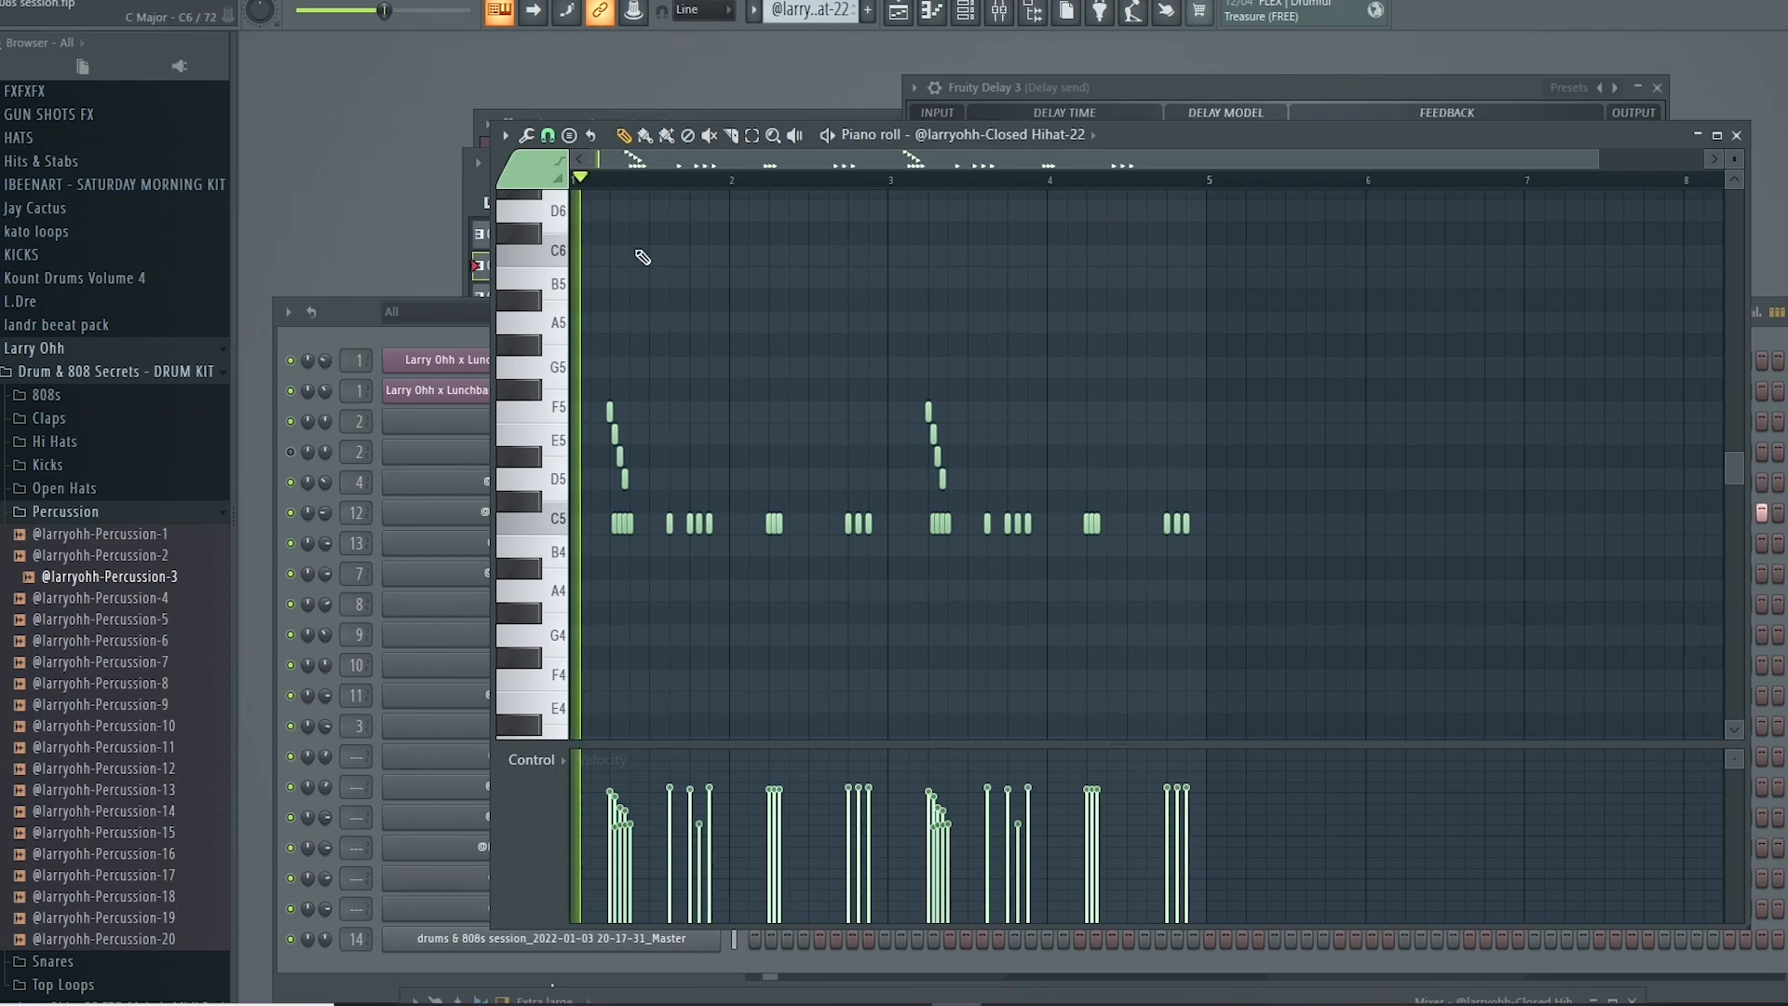
Step: In the FL Studio hi-hat pattern, replace the closing C5 hits of bar 4 with hits on a 1/3 beat snap
ctrl+scroll(696, 426, up, 2)
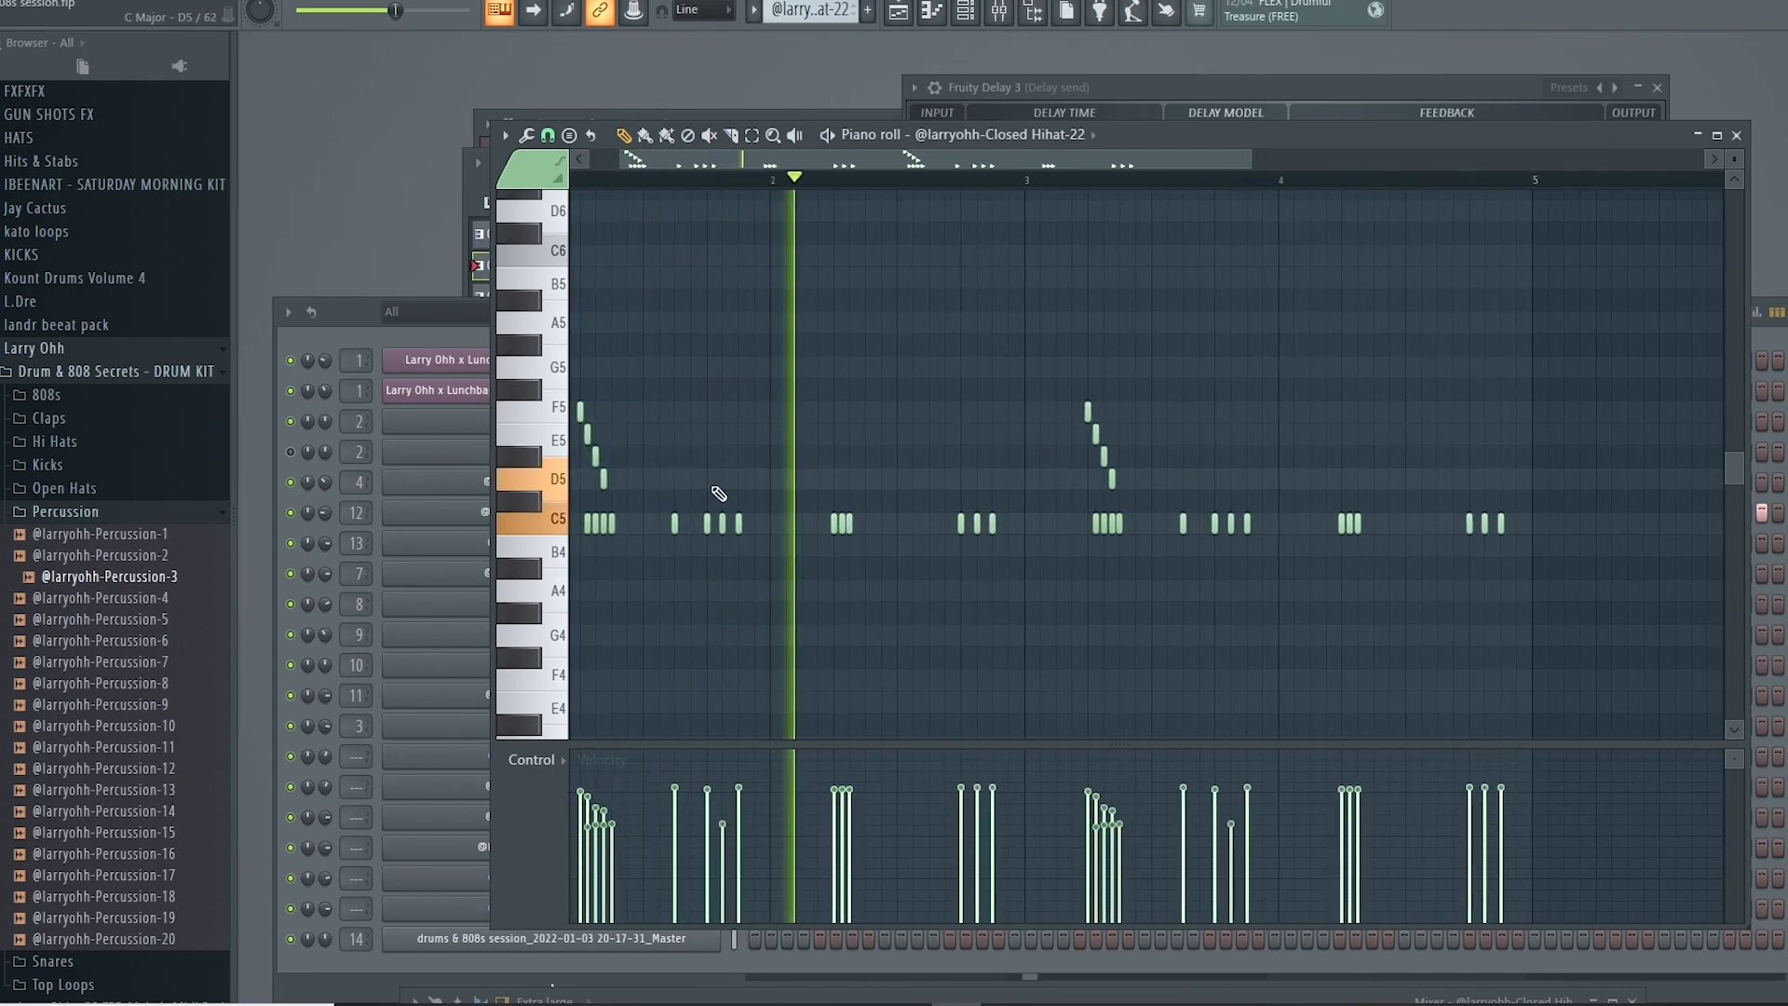
ctrl+scroll(830, 650, down, 2)
ctrl+scroll(1058, 618, up, 2)
ctrl+scroll(1253, 603, up, 3)
ctrl+scroll(1143, 553, up, 2)
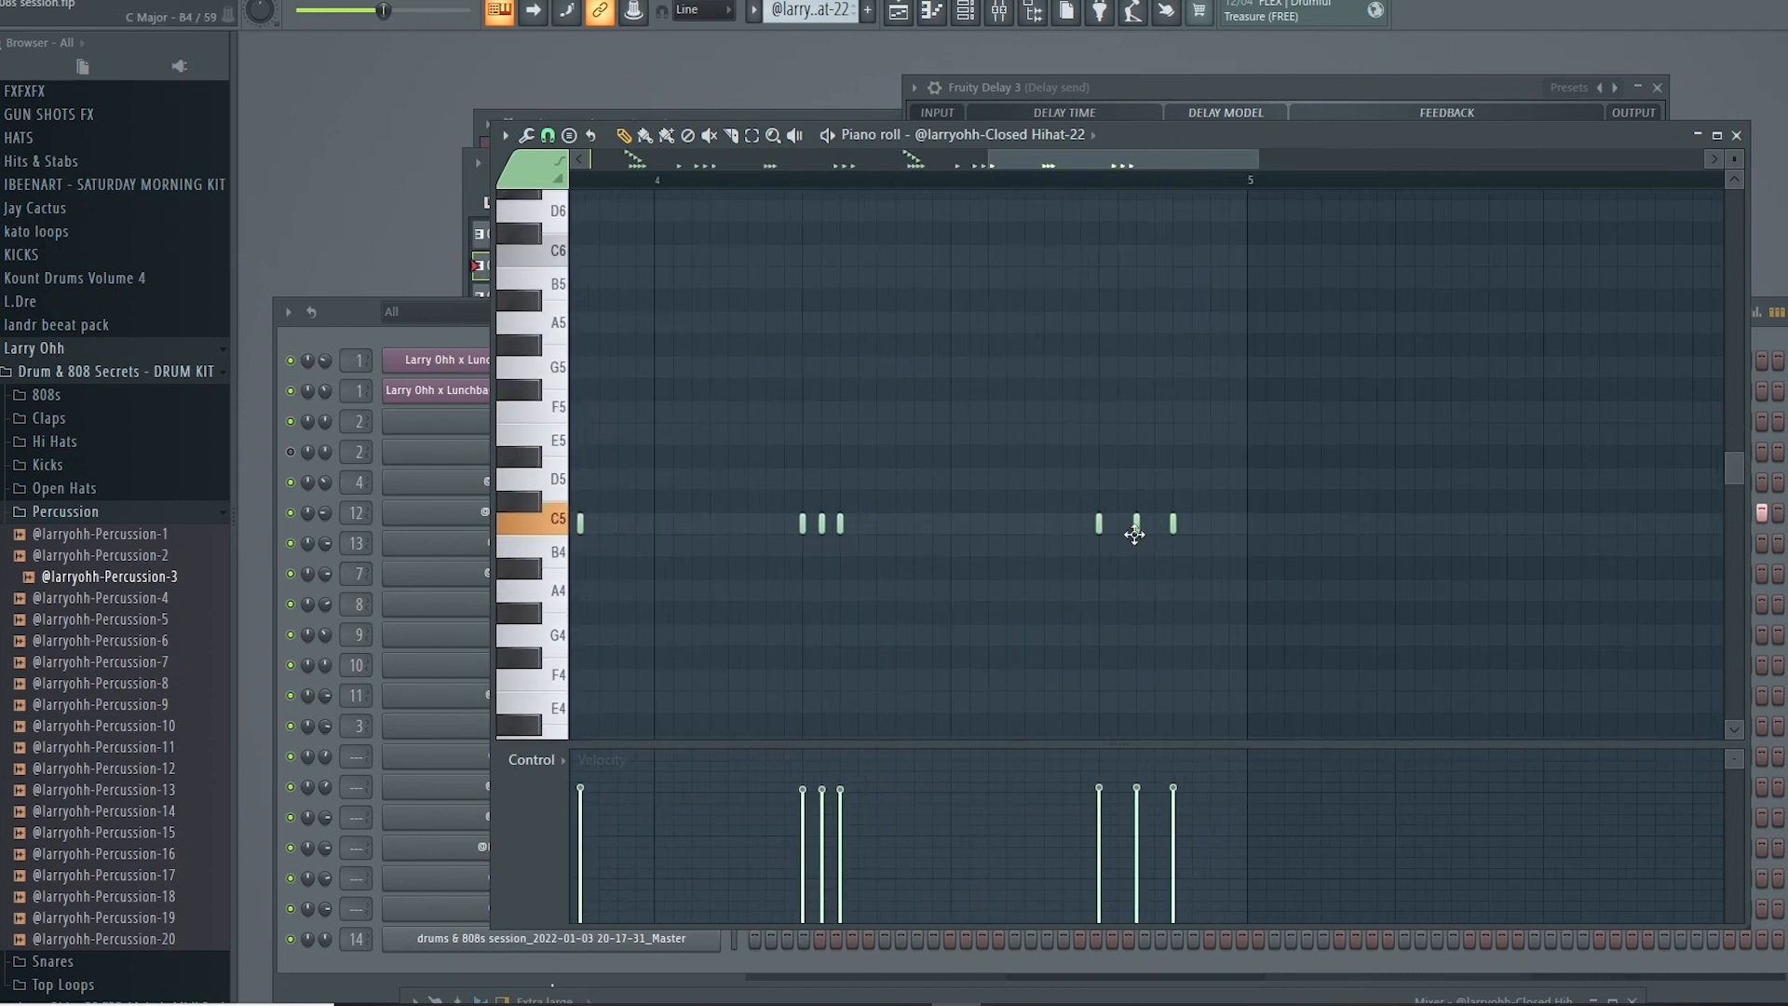
click(547, 136)
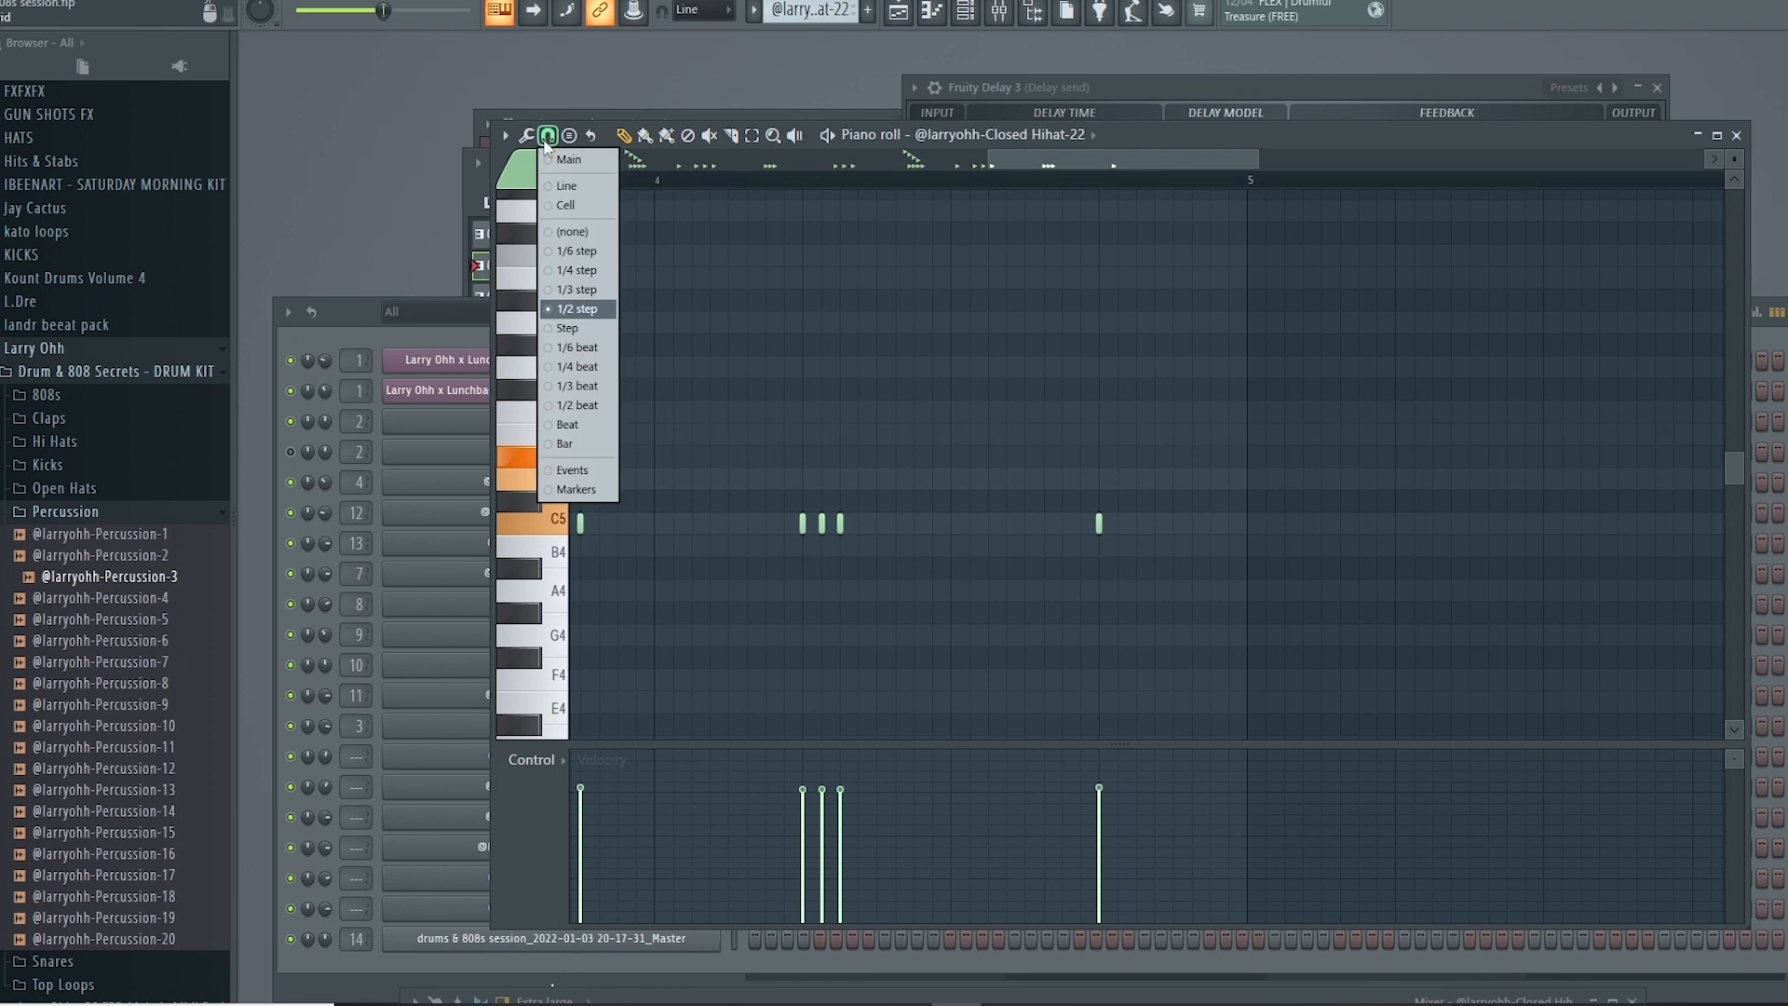
click(593, 389)
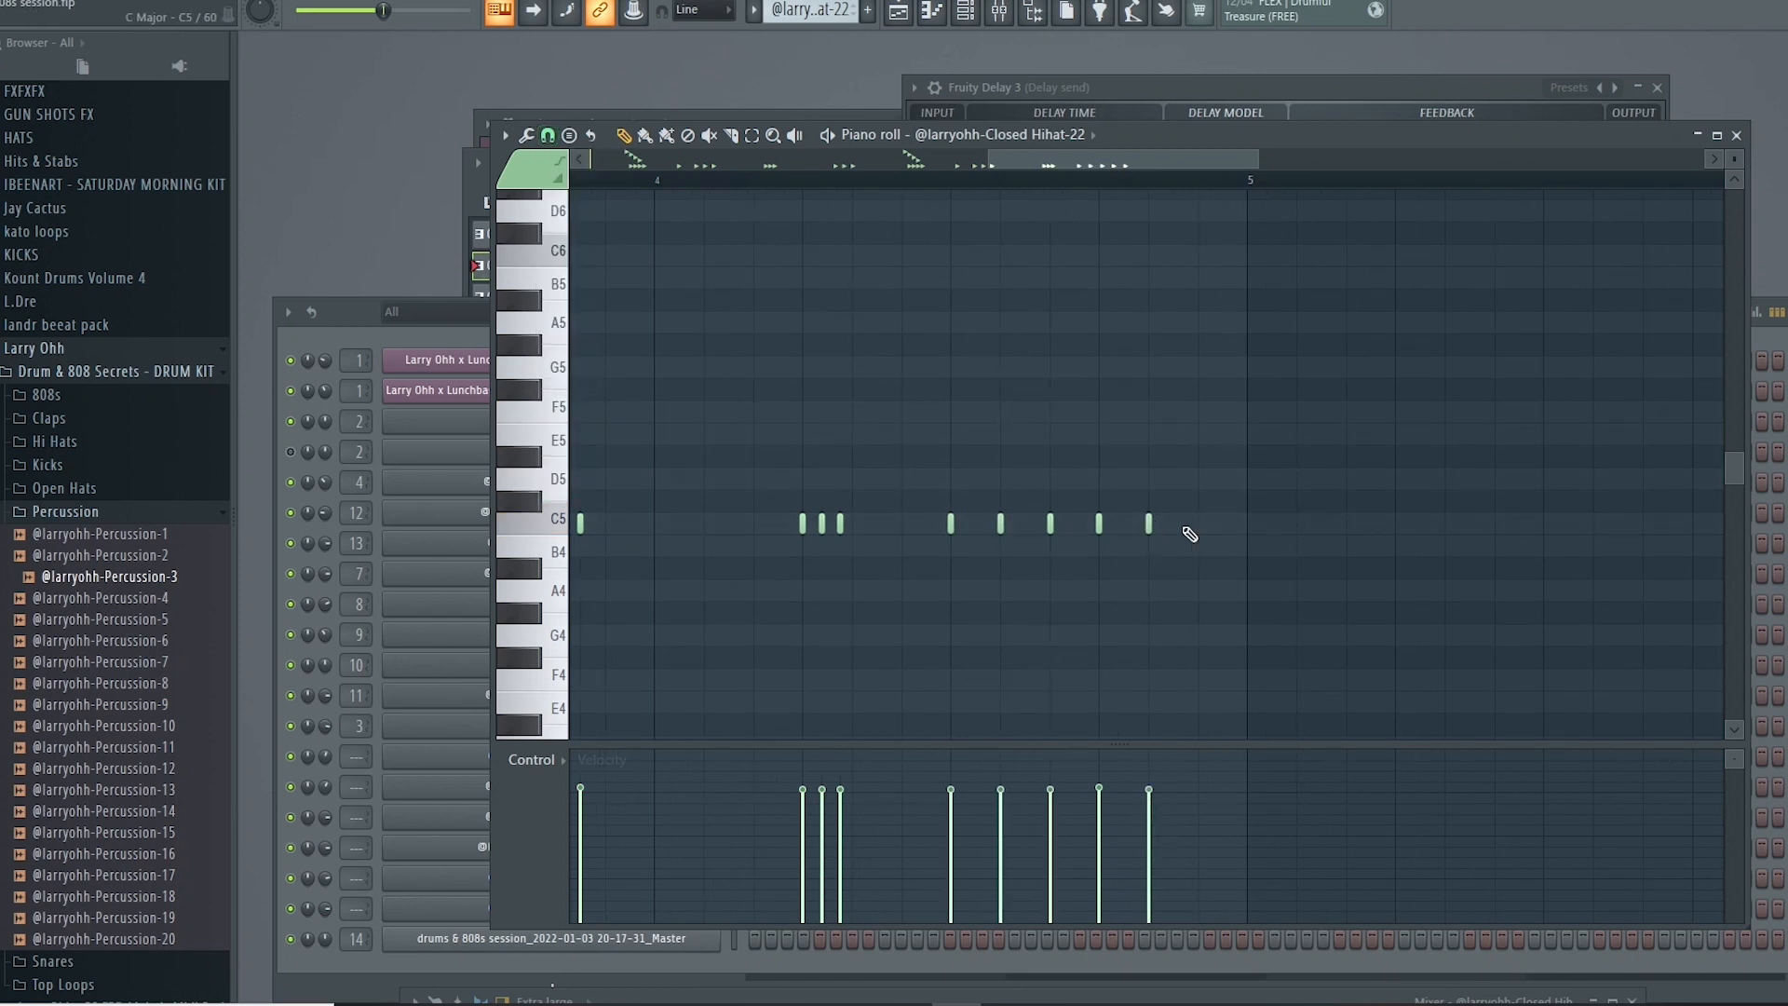
Step: Complete the six-hit C5 triplet run across bar 4's last two beats and vary the velocities of its hits
ctrl+scroll(1343, 573, down, 2)
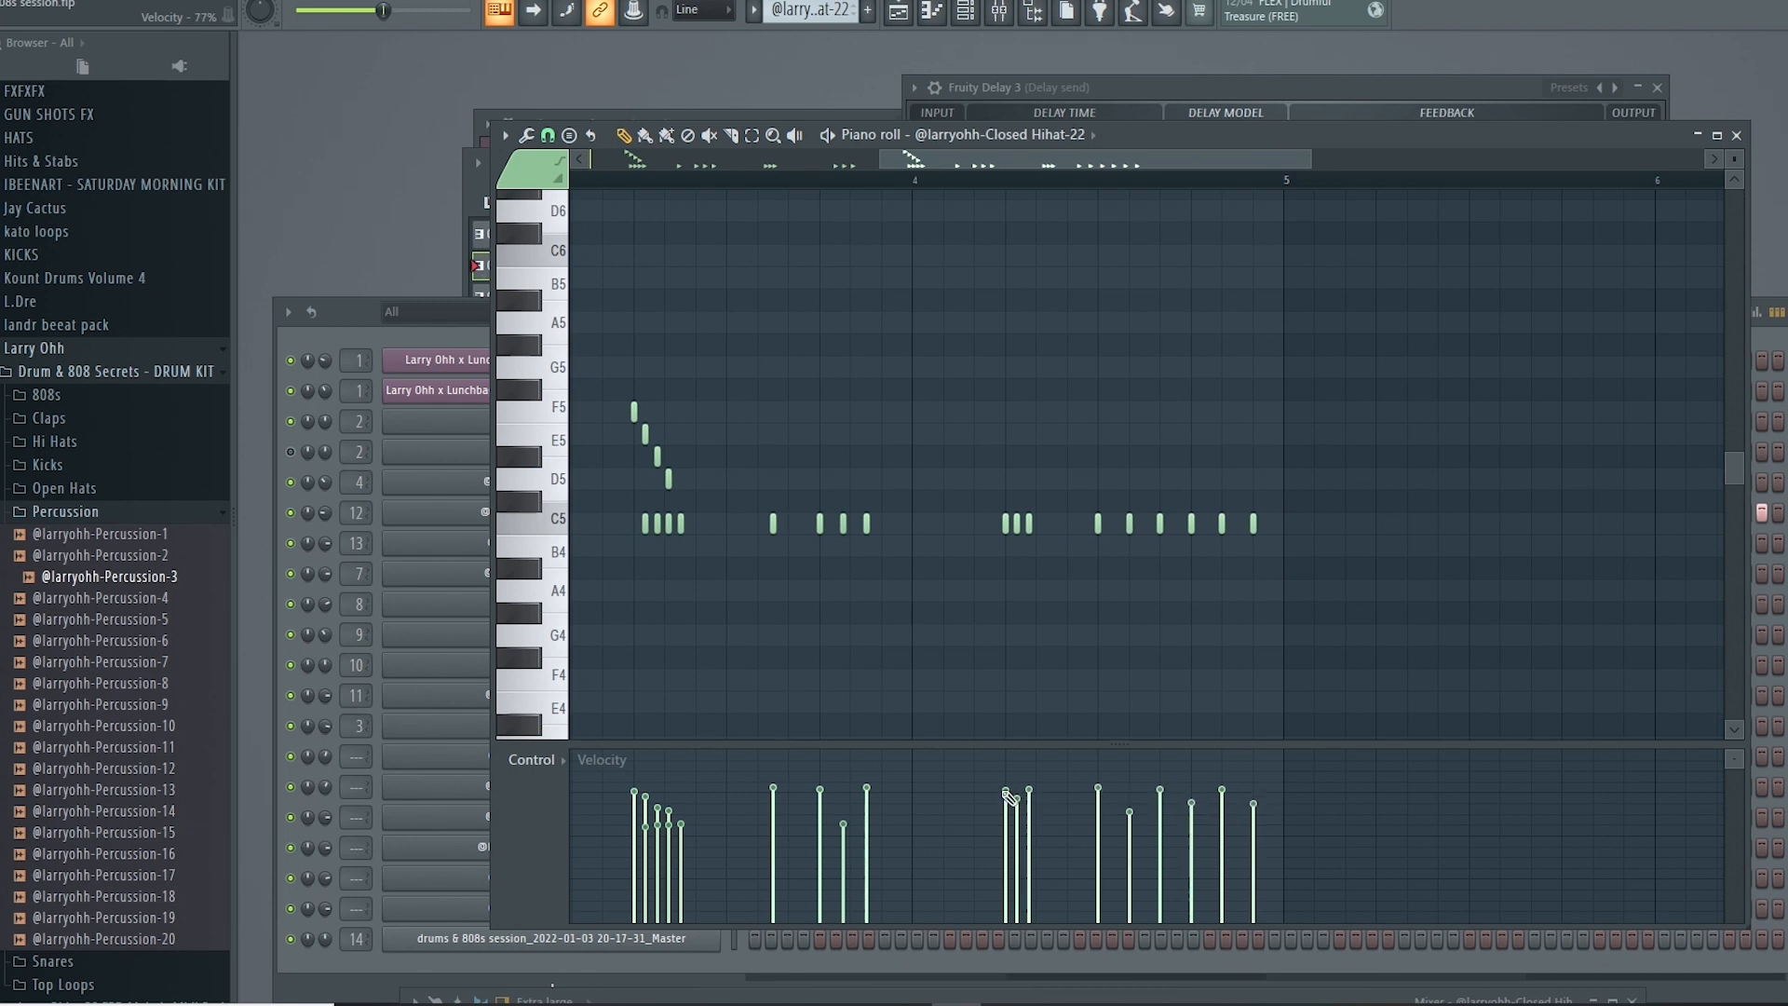
ctrl+scroll(1203, 627, down, 2)
click(957, 185)
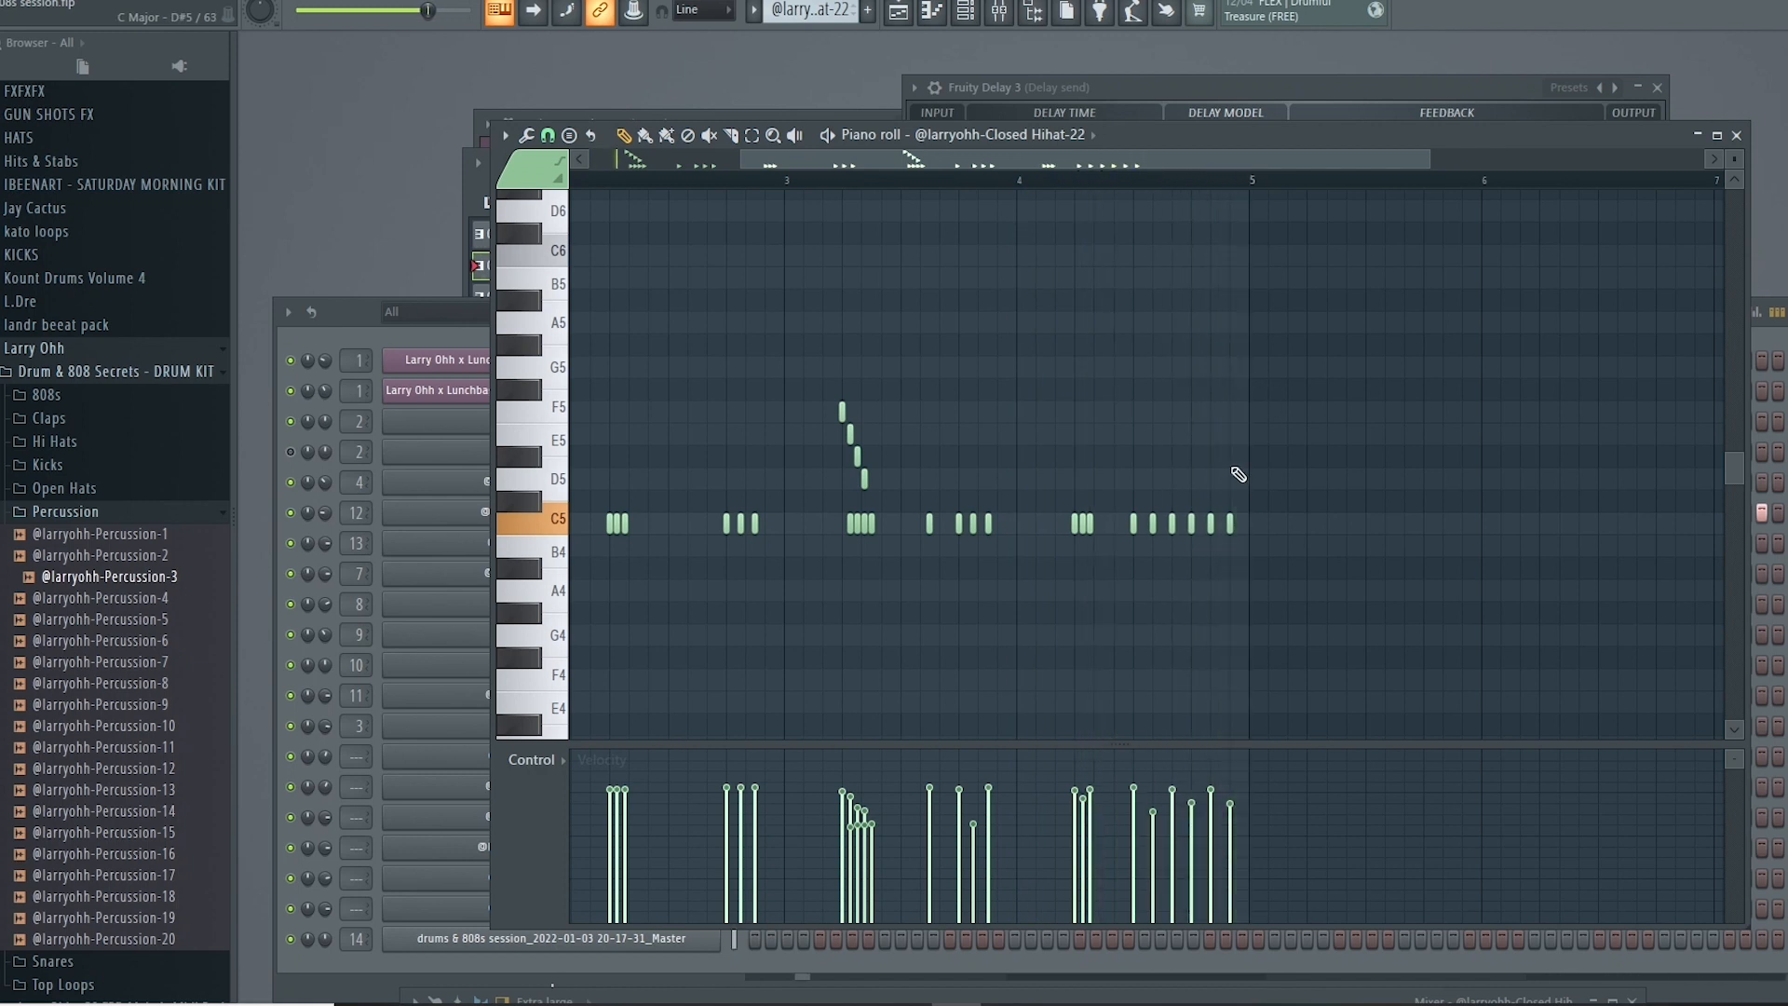
Step: Delete the second and third hits of bar 4's triplet run, lower the second-to-last hit's velocity and listen to it
scroll(1232, 475, up, 2)
right_click(1137, 526)
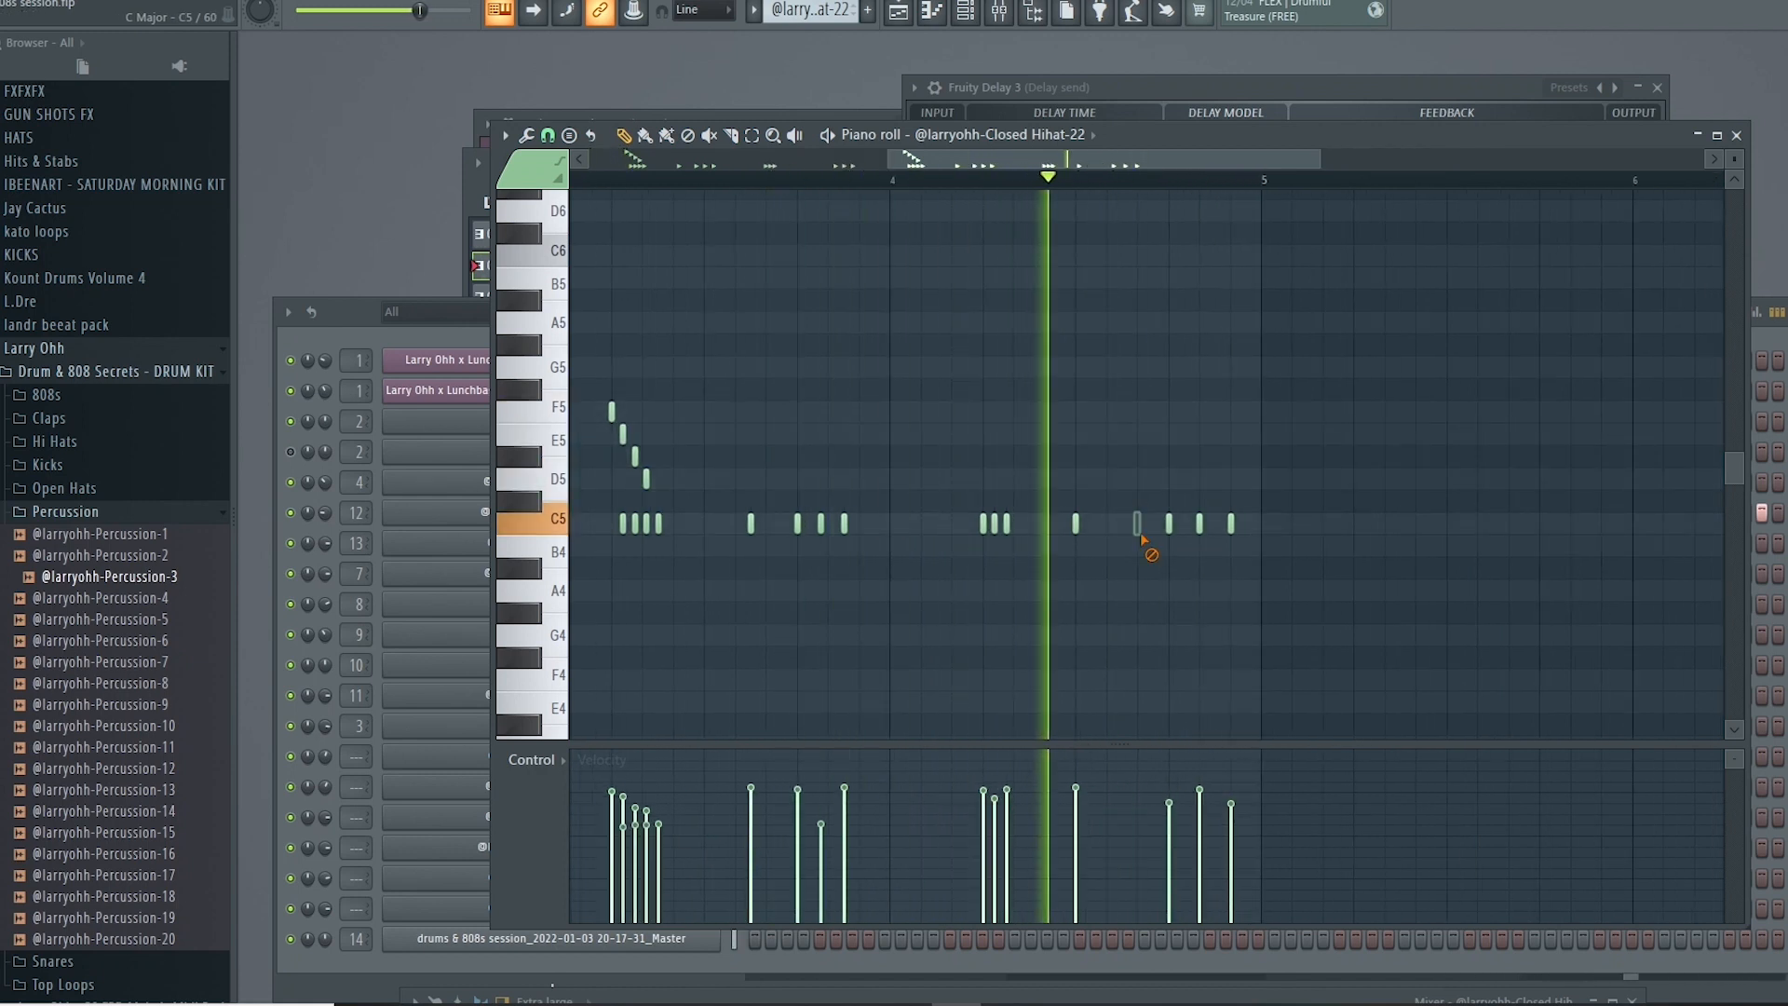
key(space)
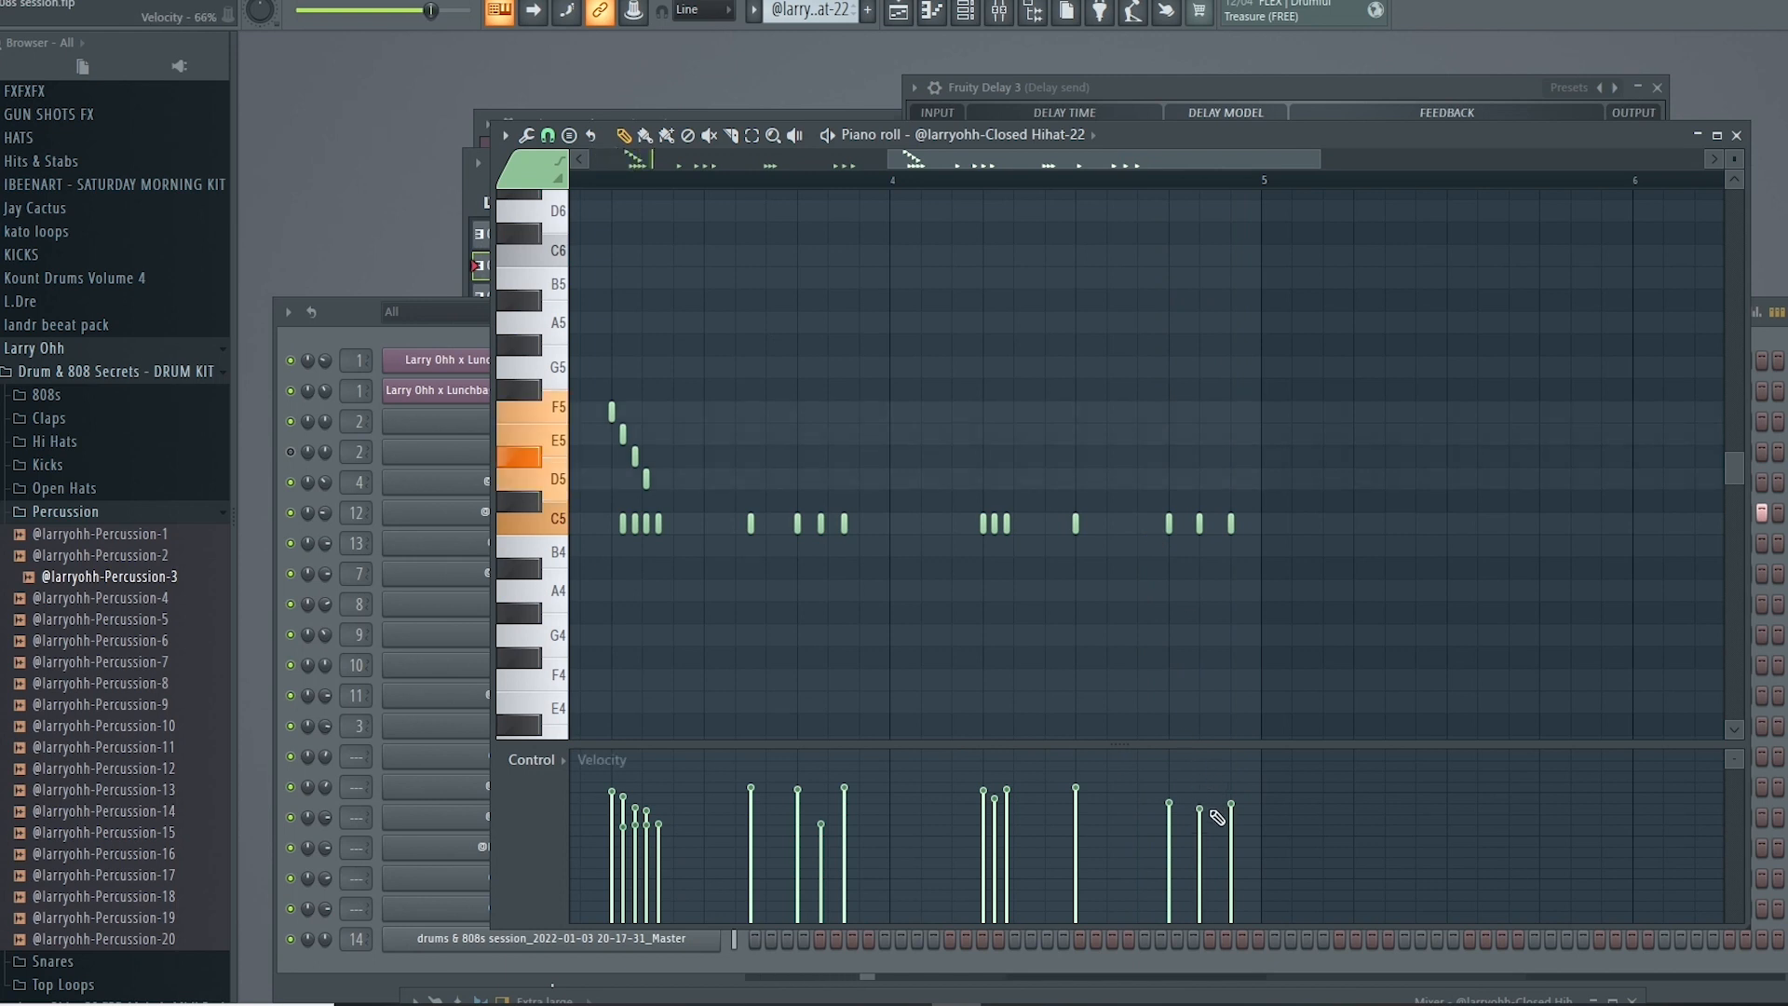
key(space)
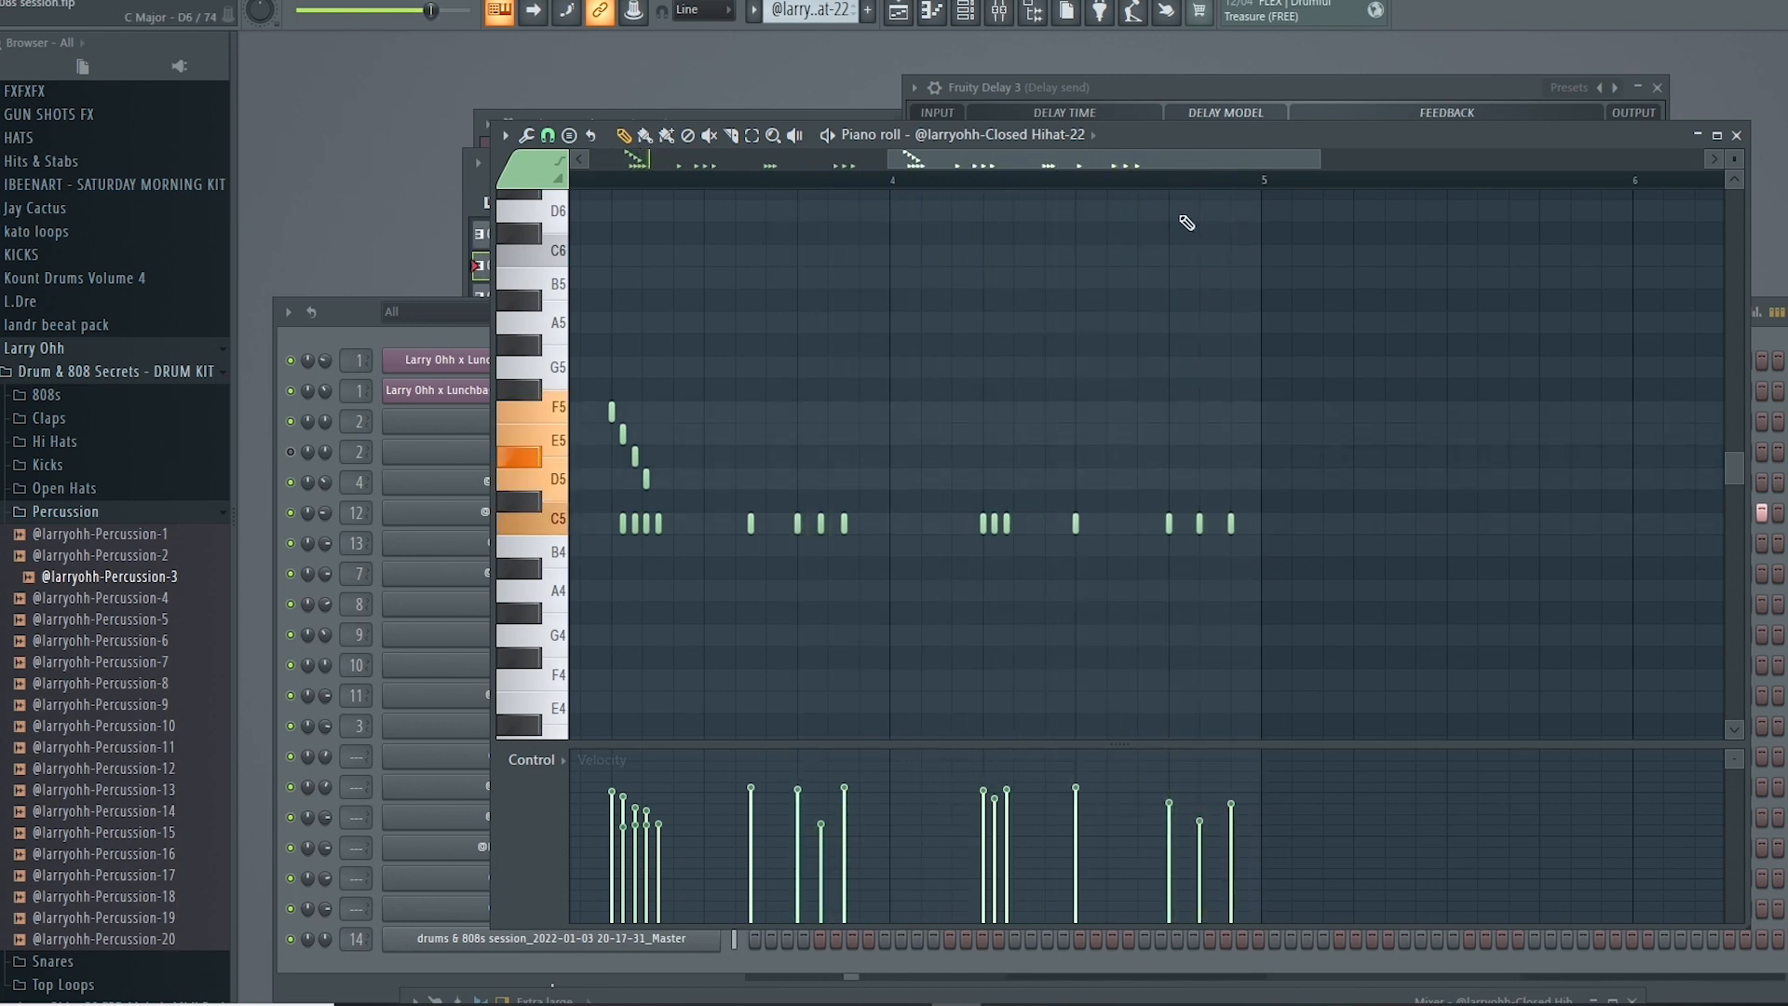
Step: Open the playlist and listen to the arrangement leading into bar 13
click(897, 15)
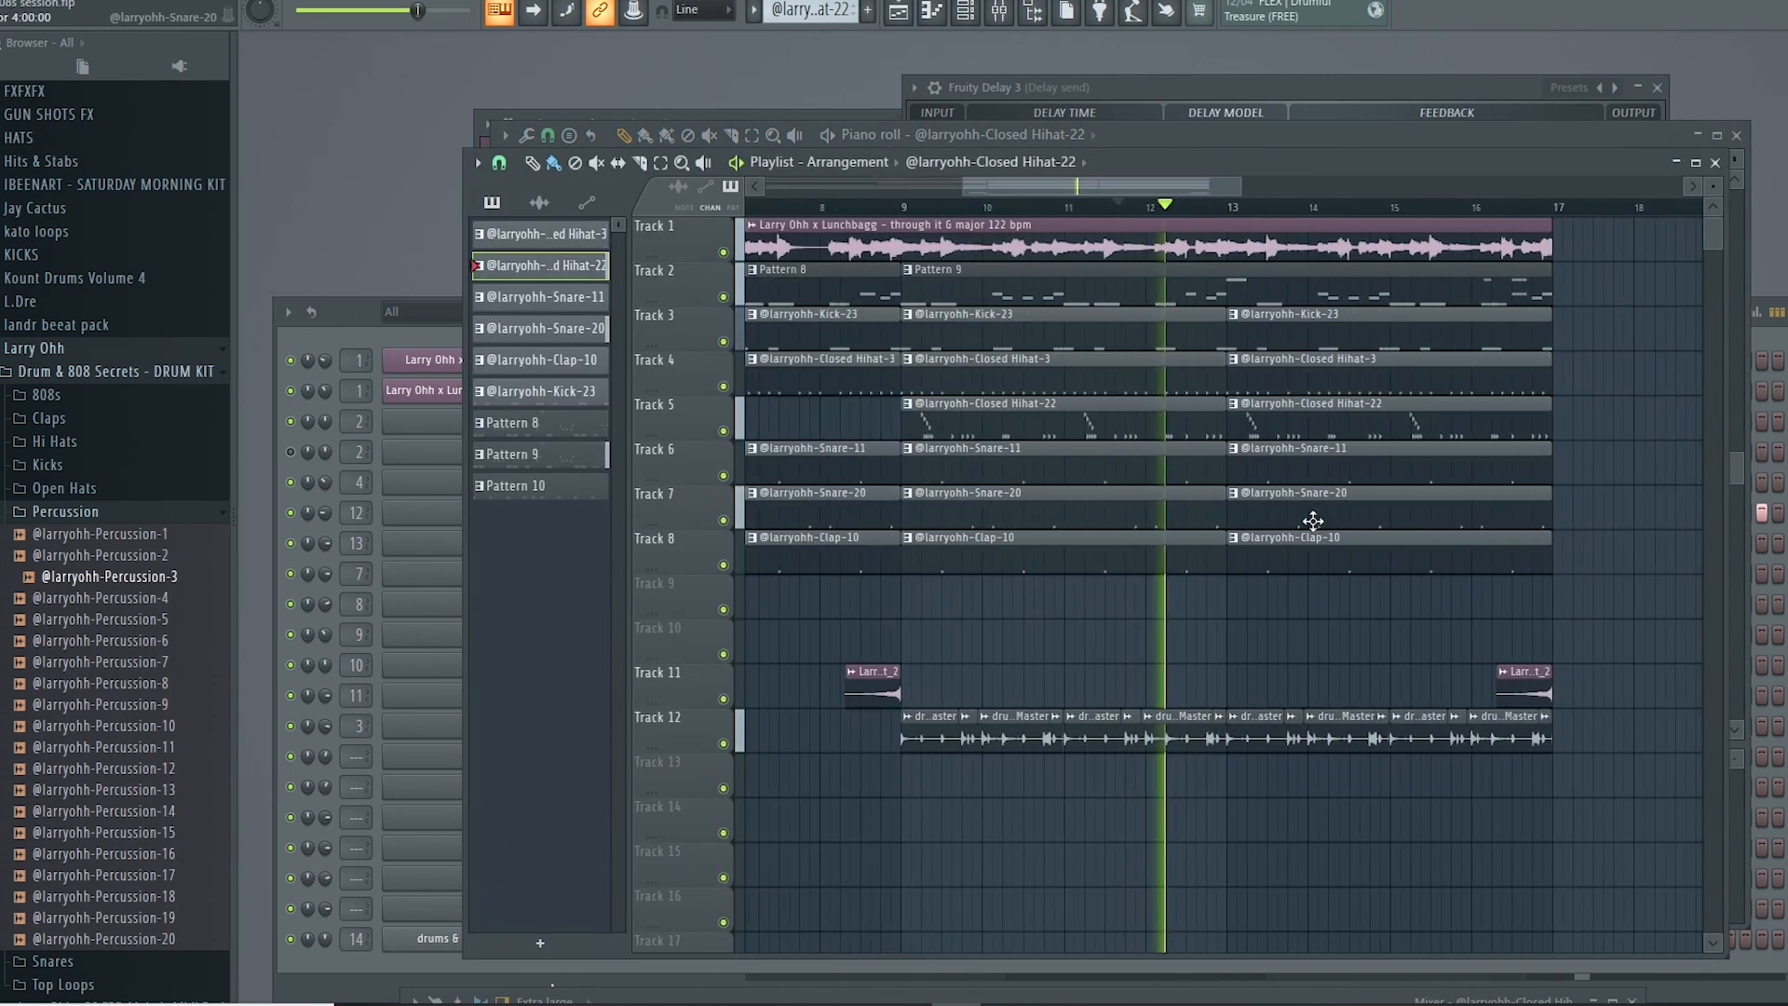
scroll(1292, 519, down, 4)
scroll(1255, 561, up, 4)
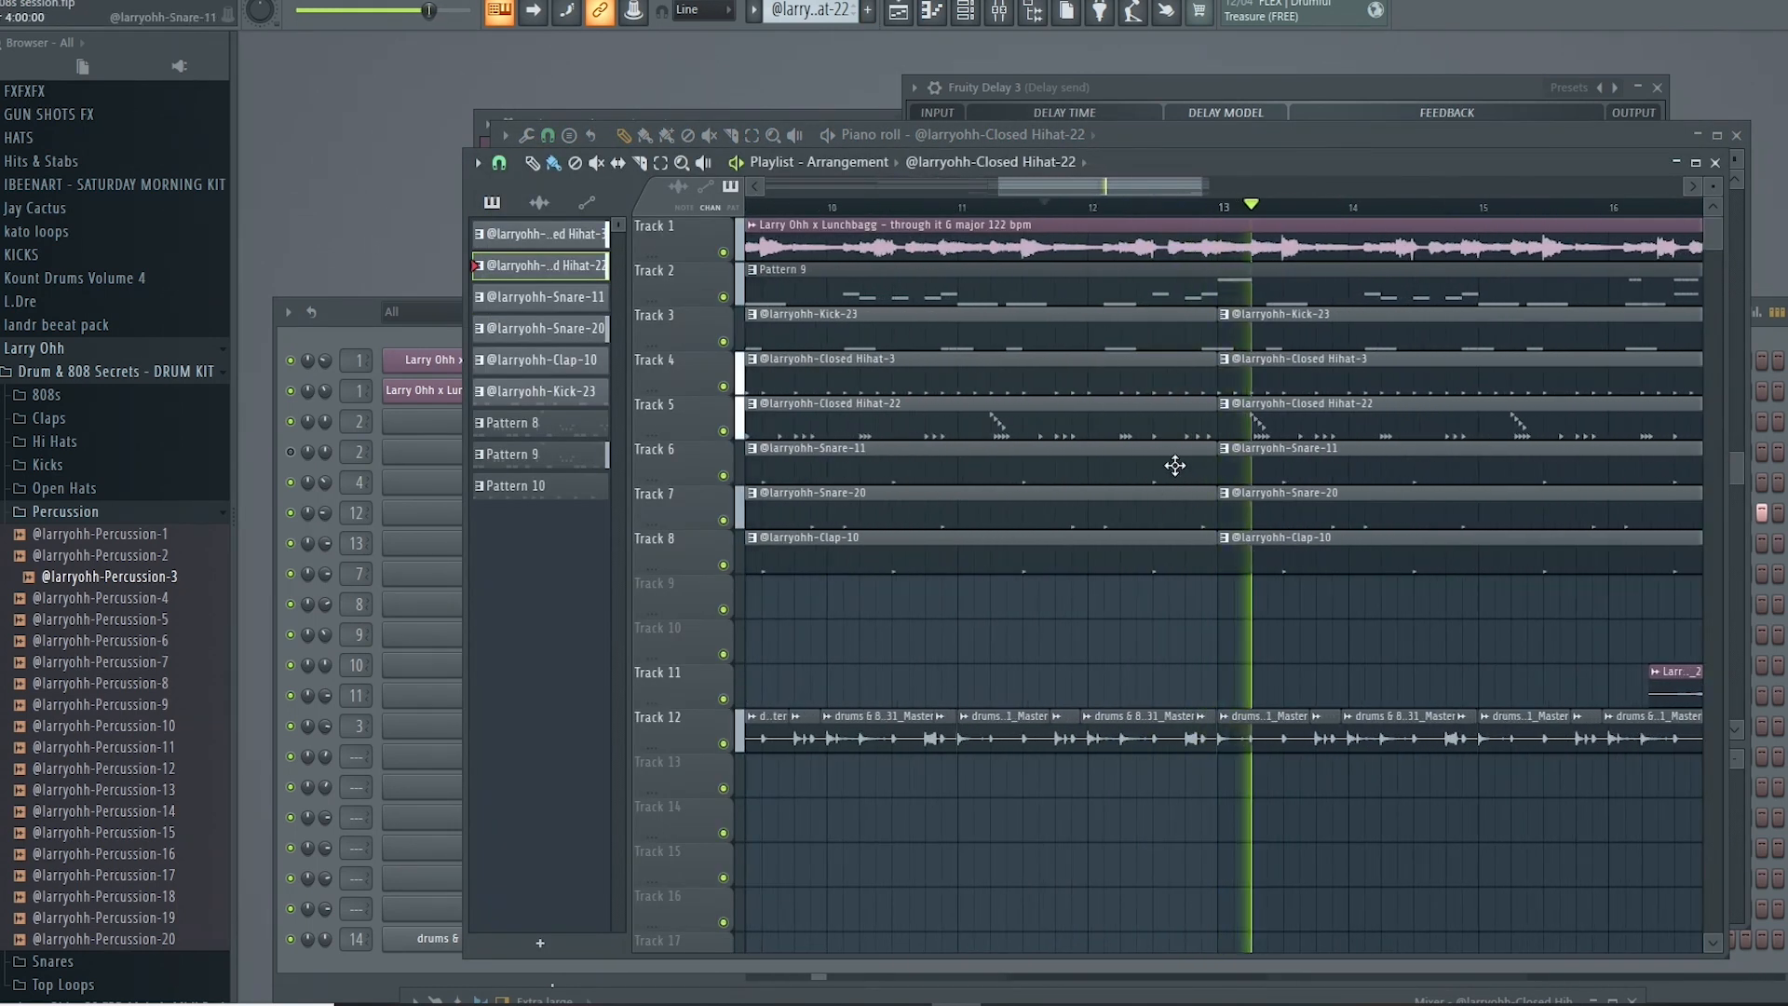
key(space)
scroll(1253, 459, down, 1)
scroll(1251, 459, down, 1)
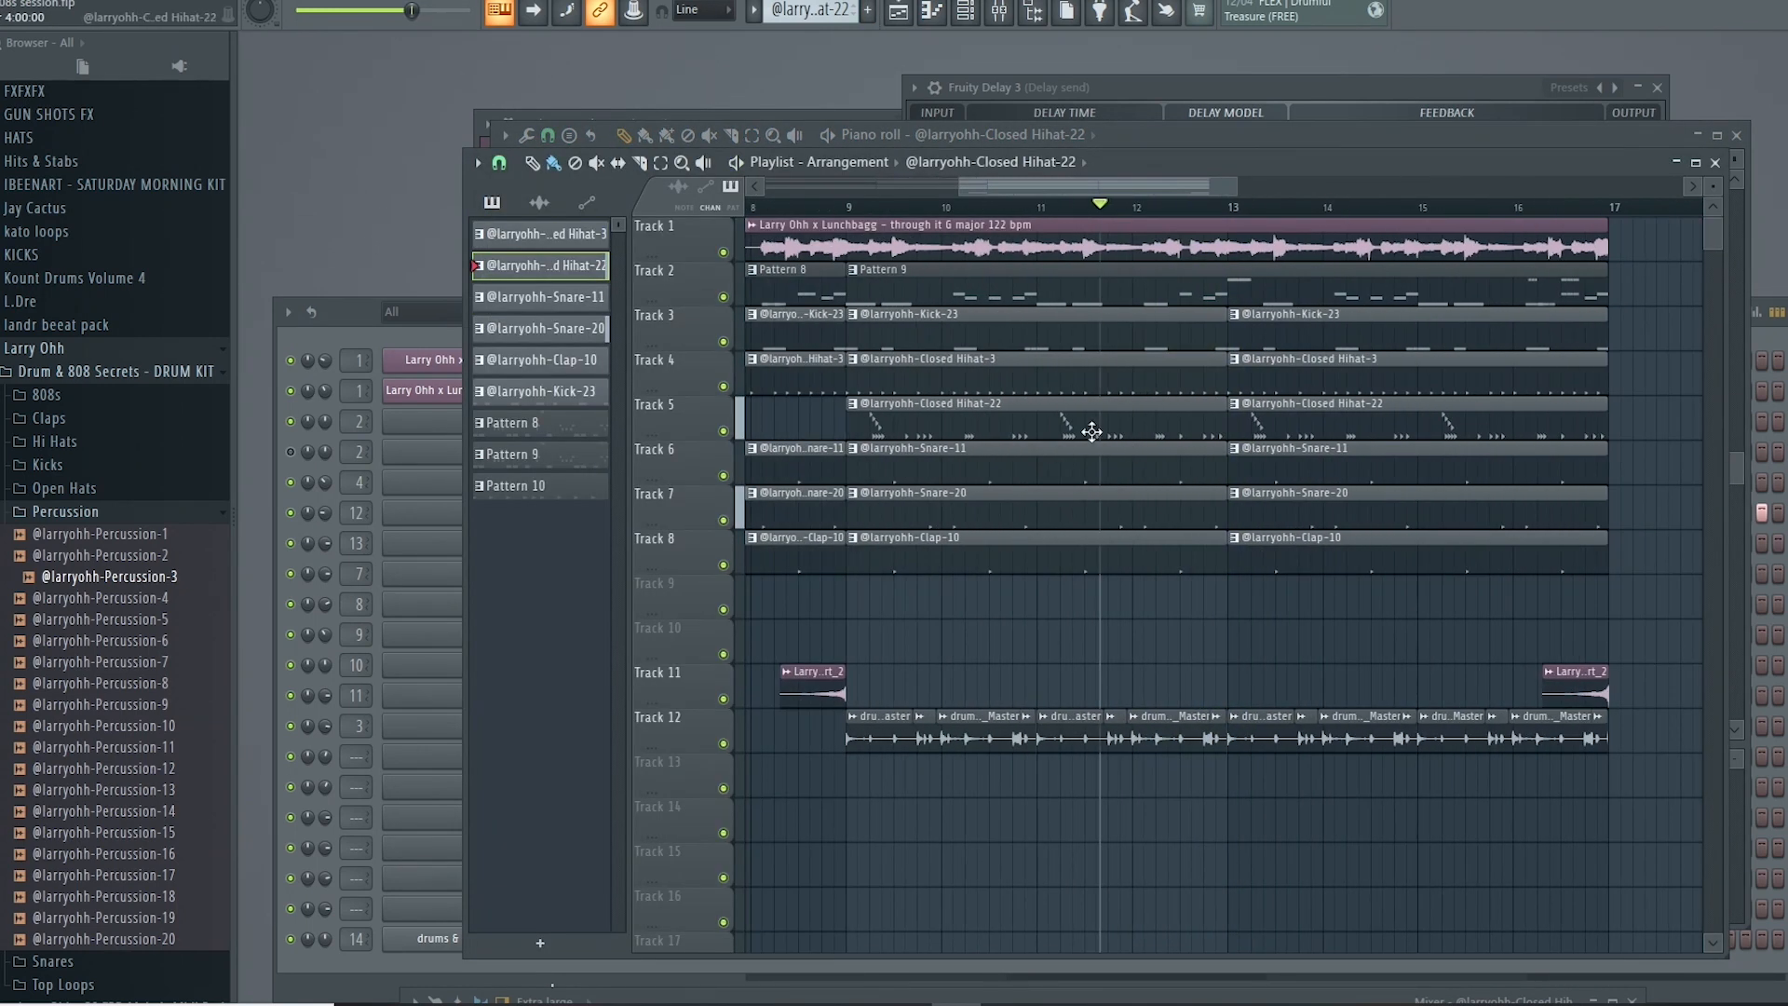
Step: In the Closed Hihat-3 pattern, turn bar 4's last beat into three C5 triplet hits with the last two softer, and play it
double_click(1214, 389)
key(space)
right_click(1000, 526)
click(1032, 527)
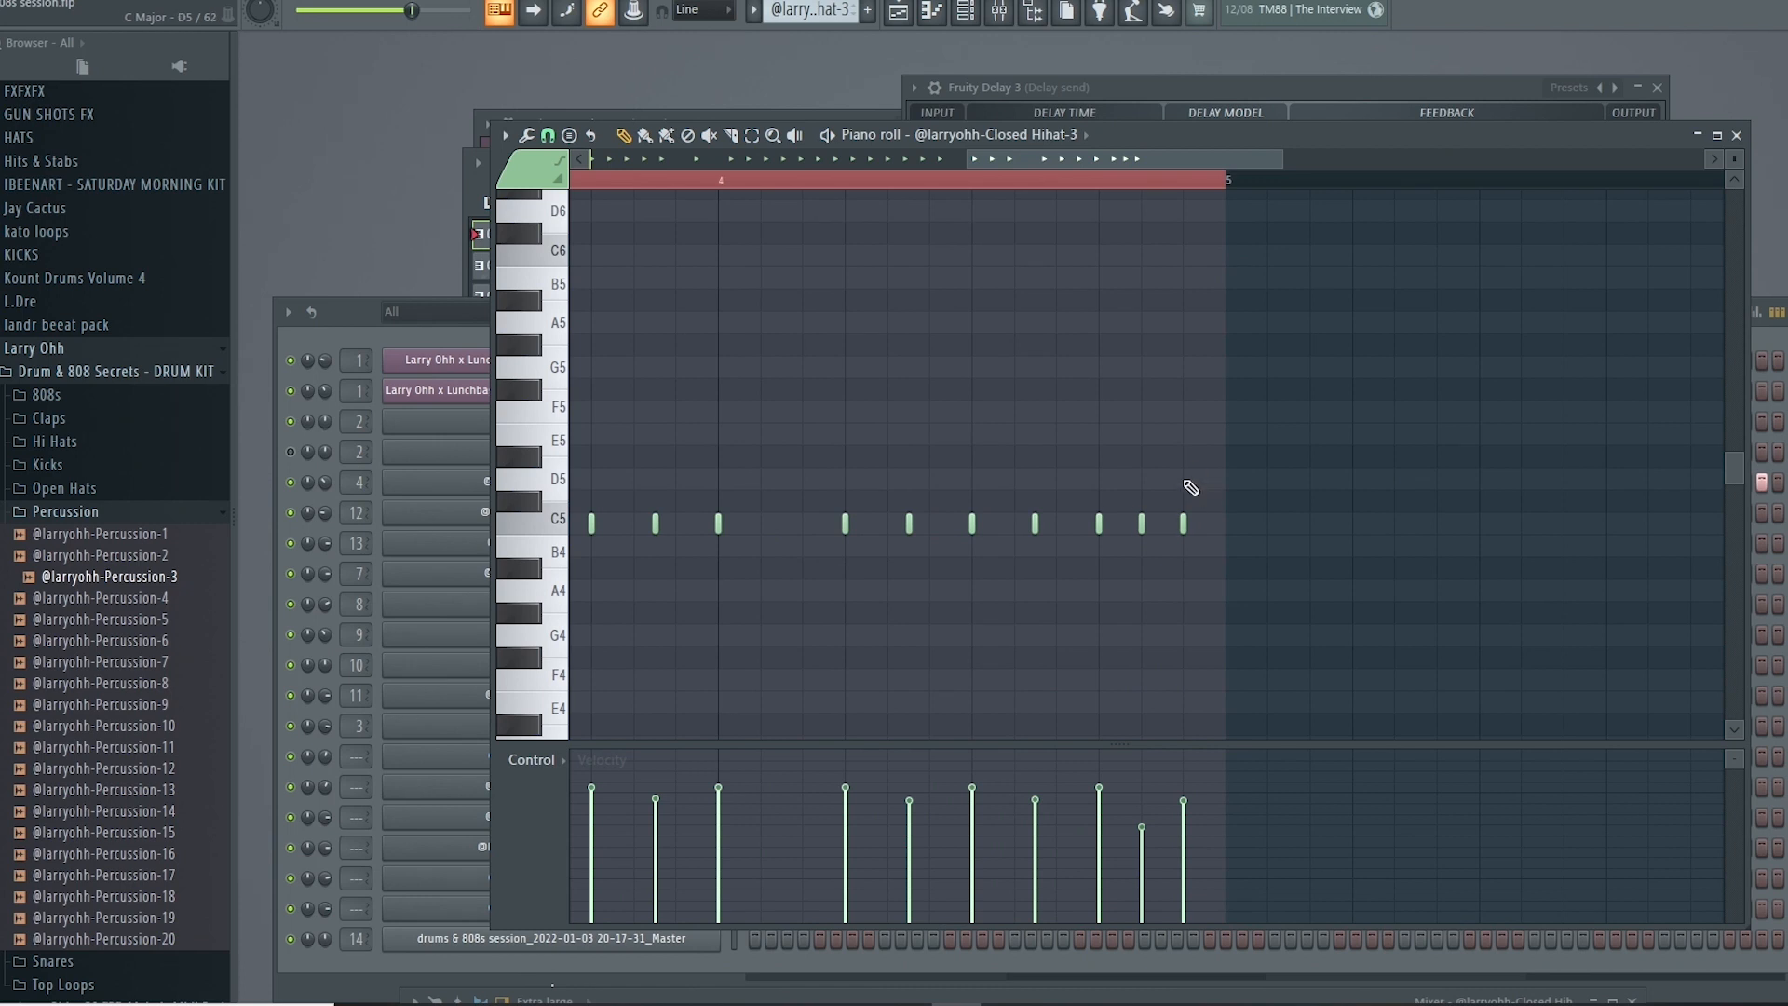
scroll(1191, 487, down, 2)
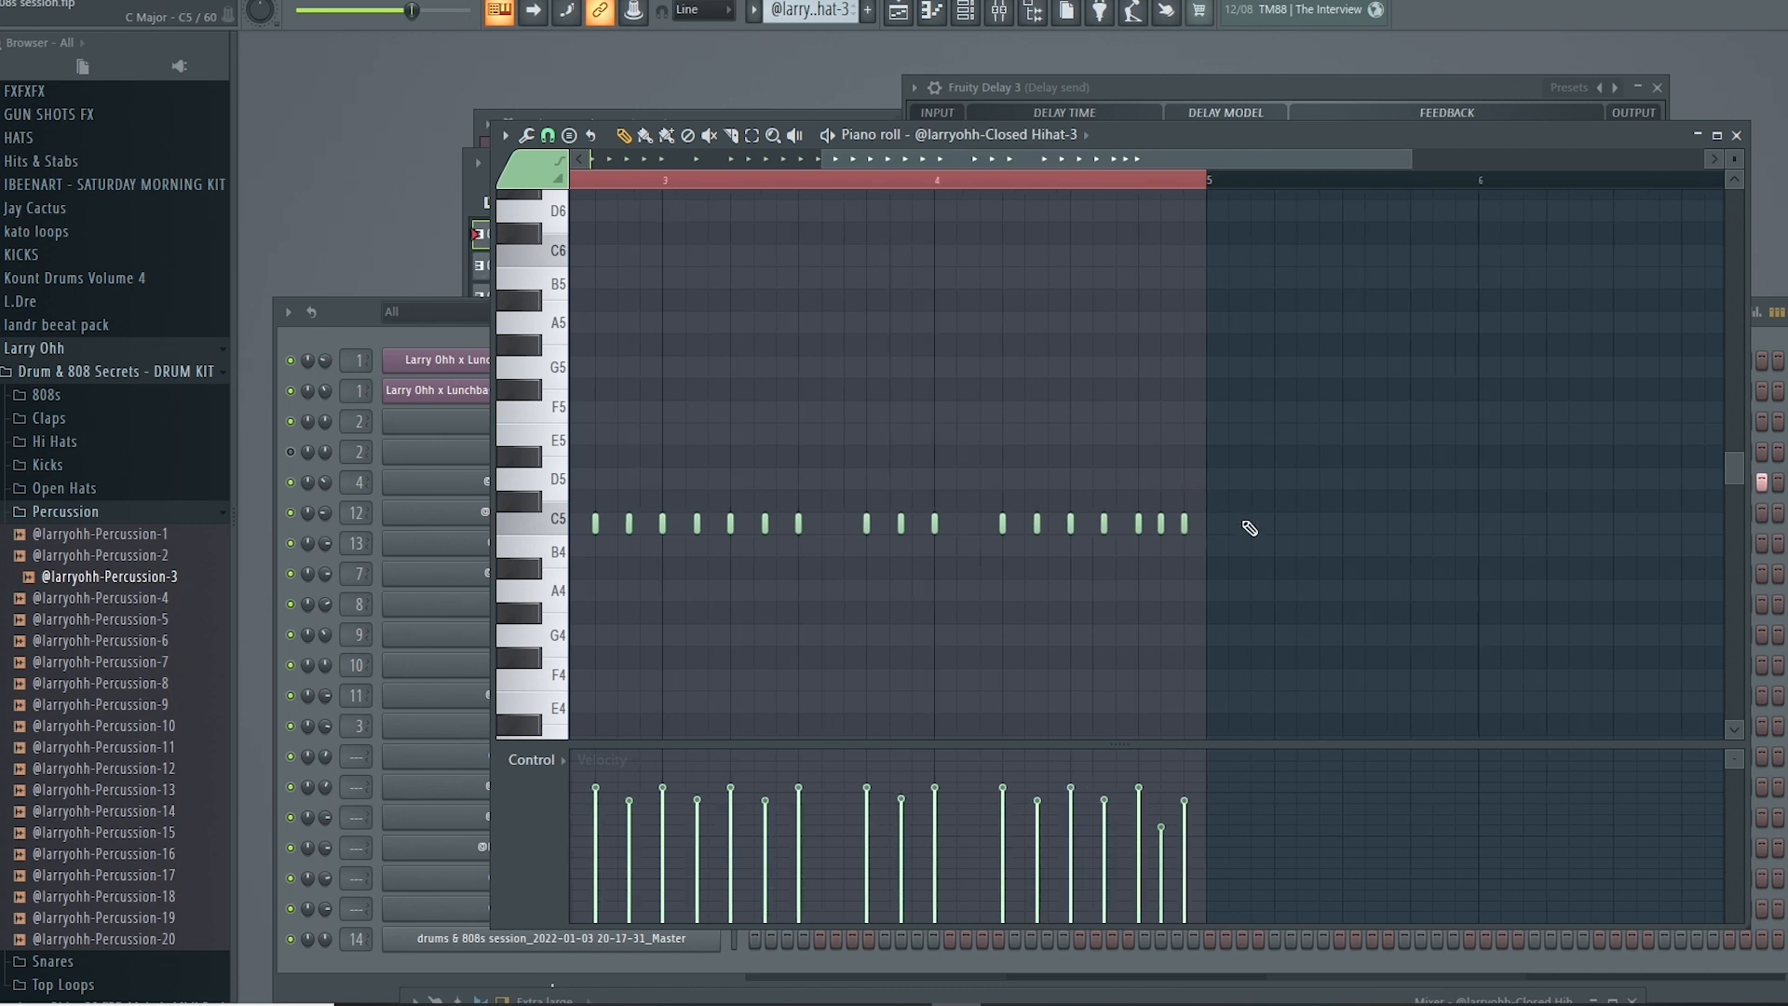
scroll(1211, 543, up, 2)
key(space)
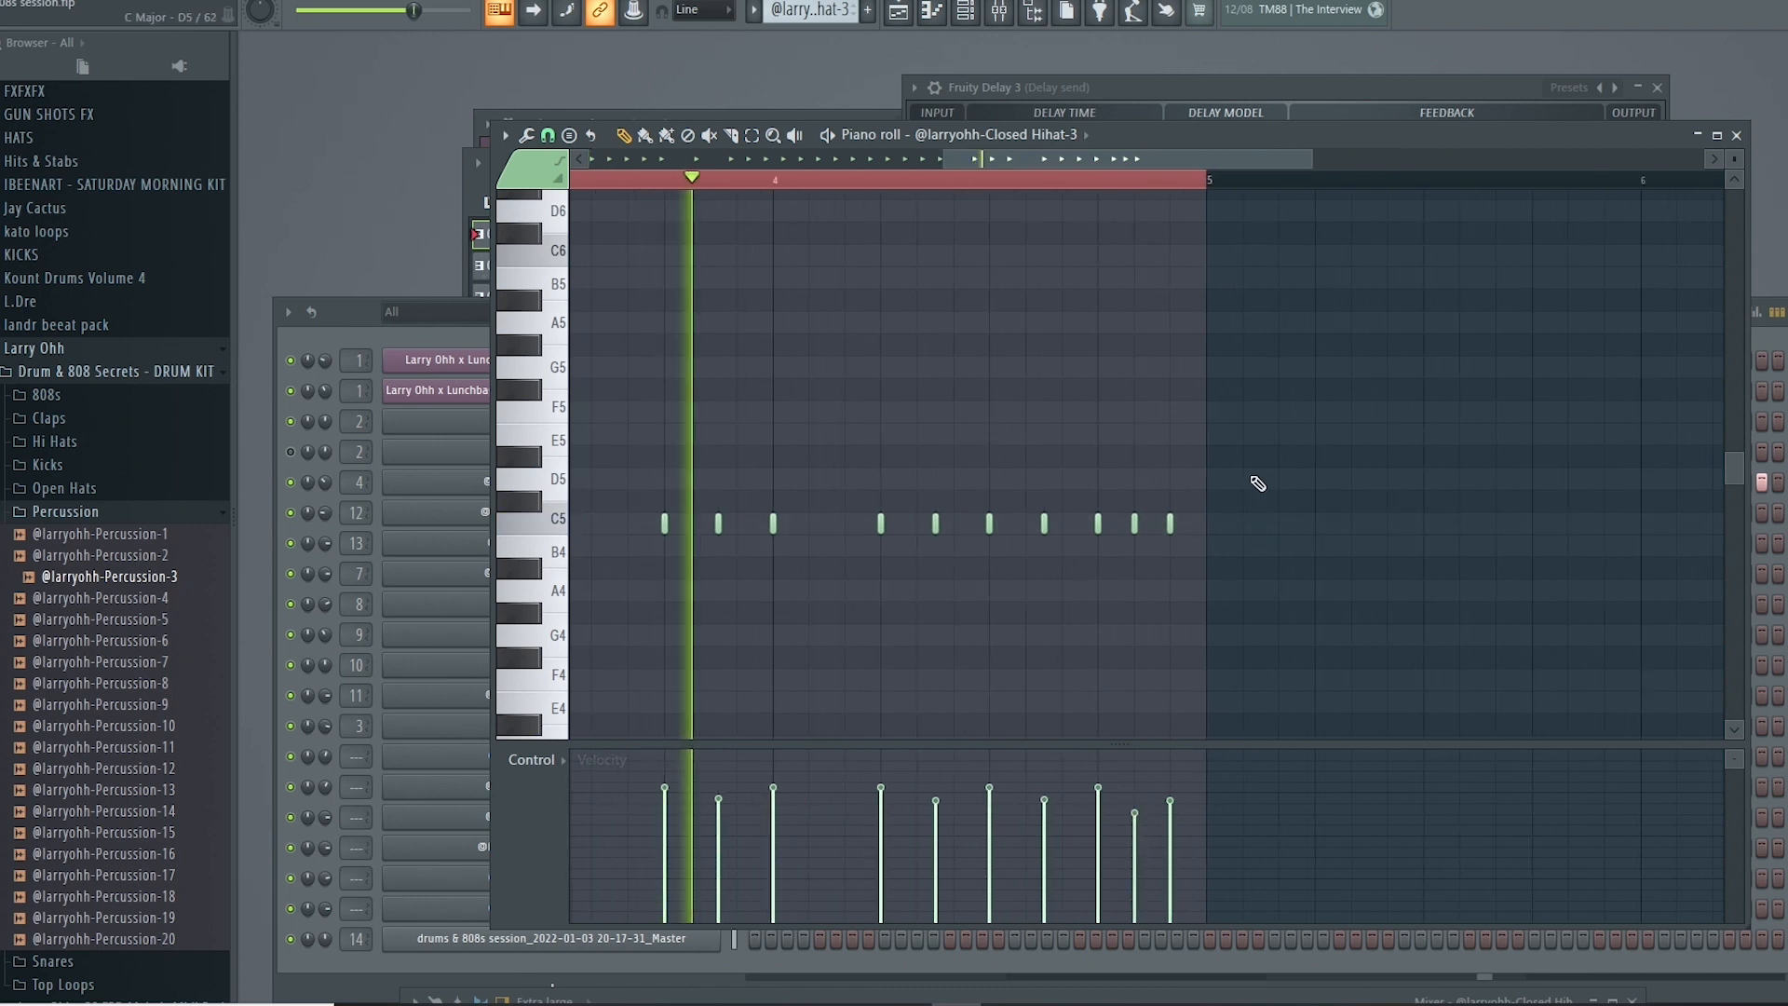
scroll(1243, 428, down, 2)
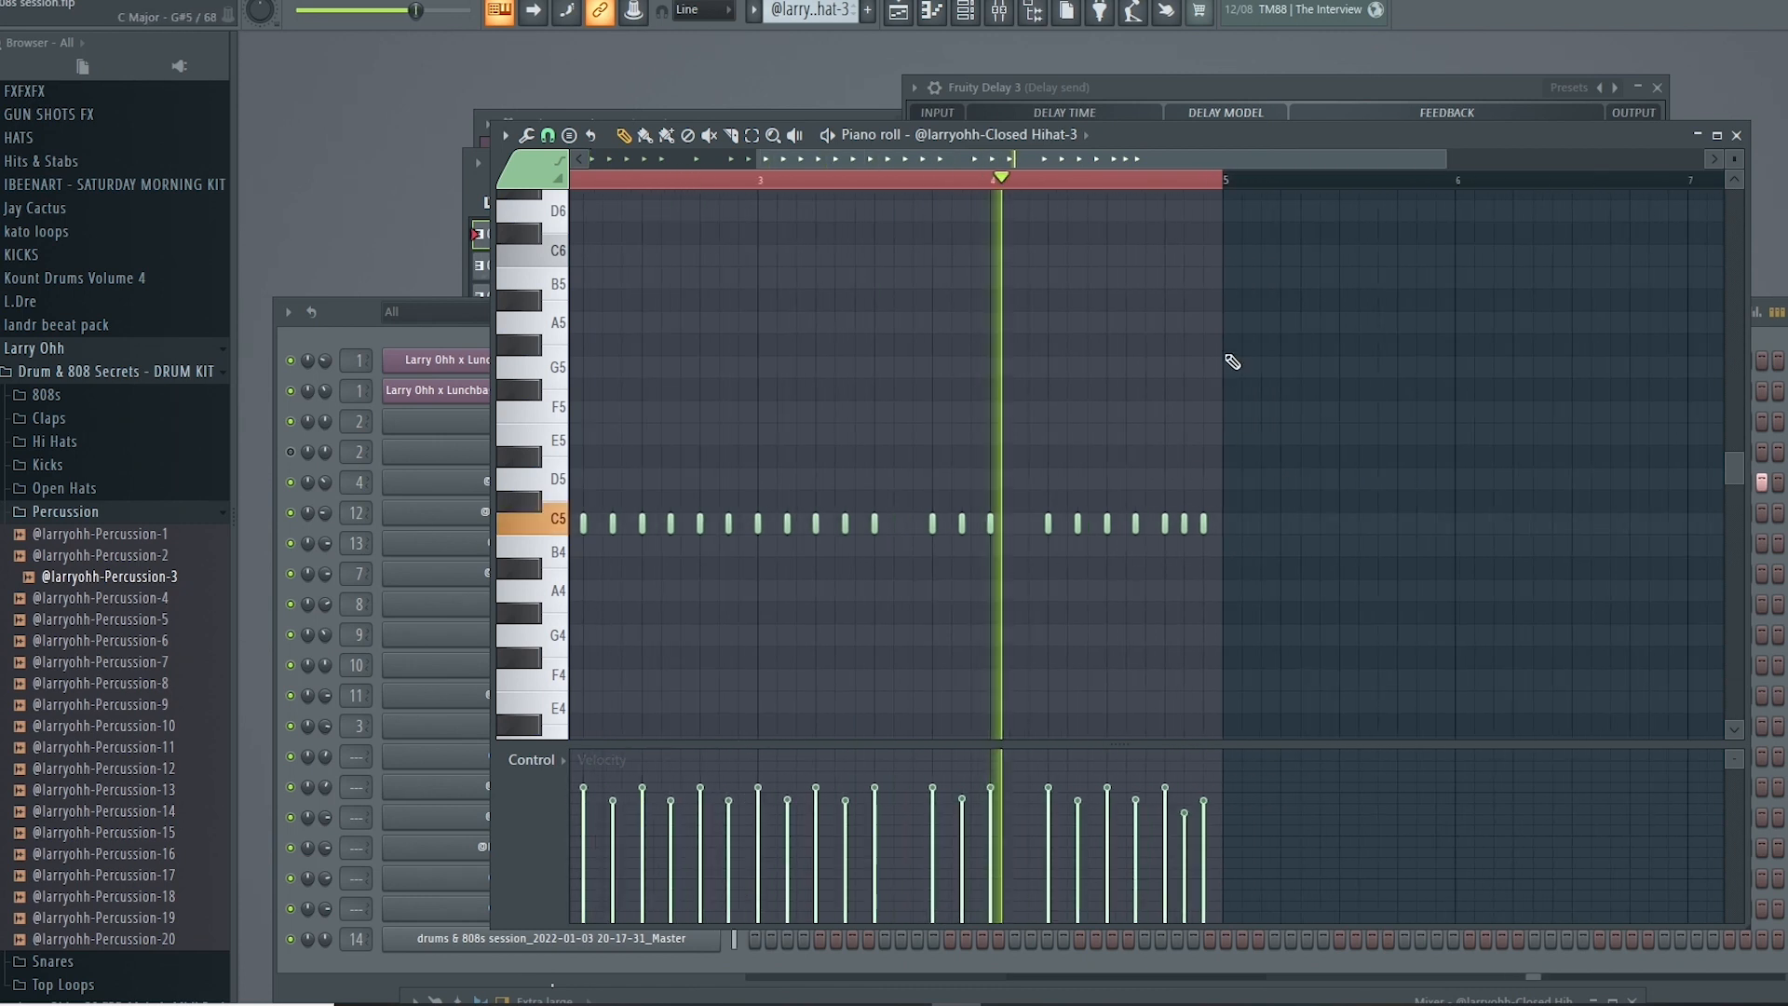
Step: Return to the playlist and examine the drum and 808 clips around bar 13, playing the transition into it
click(911, 17)
scroll(1313, 522, up, 2)
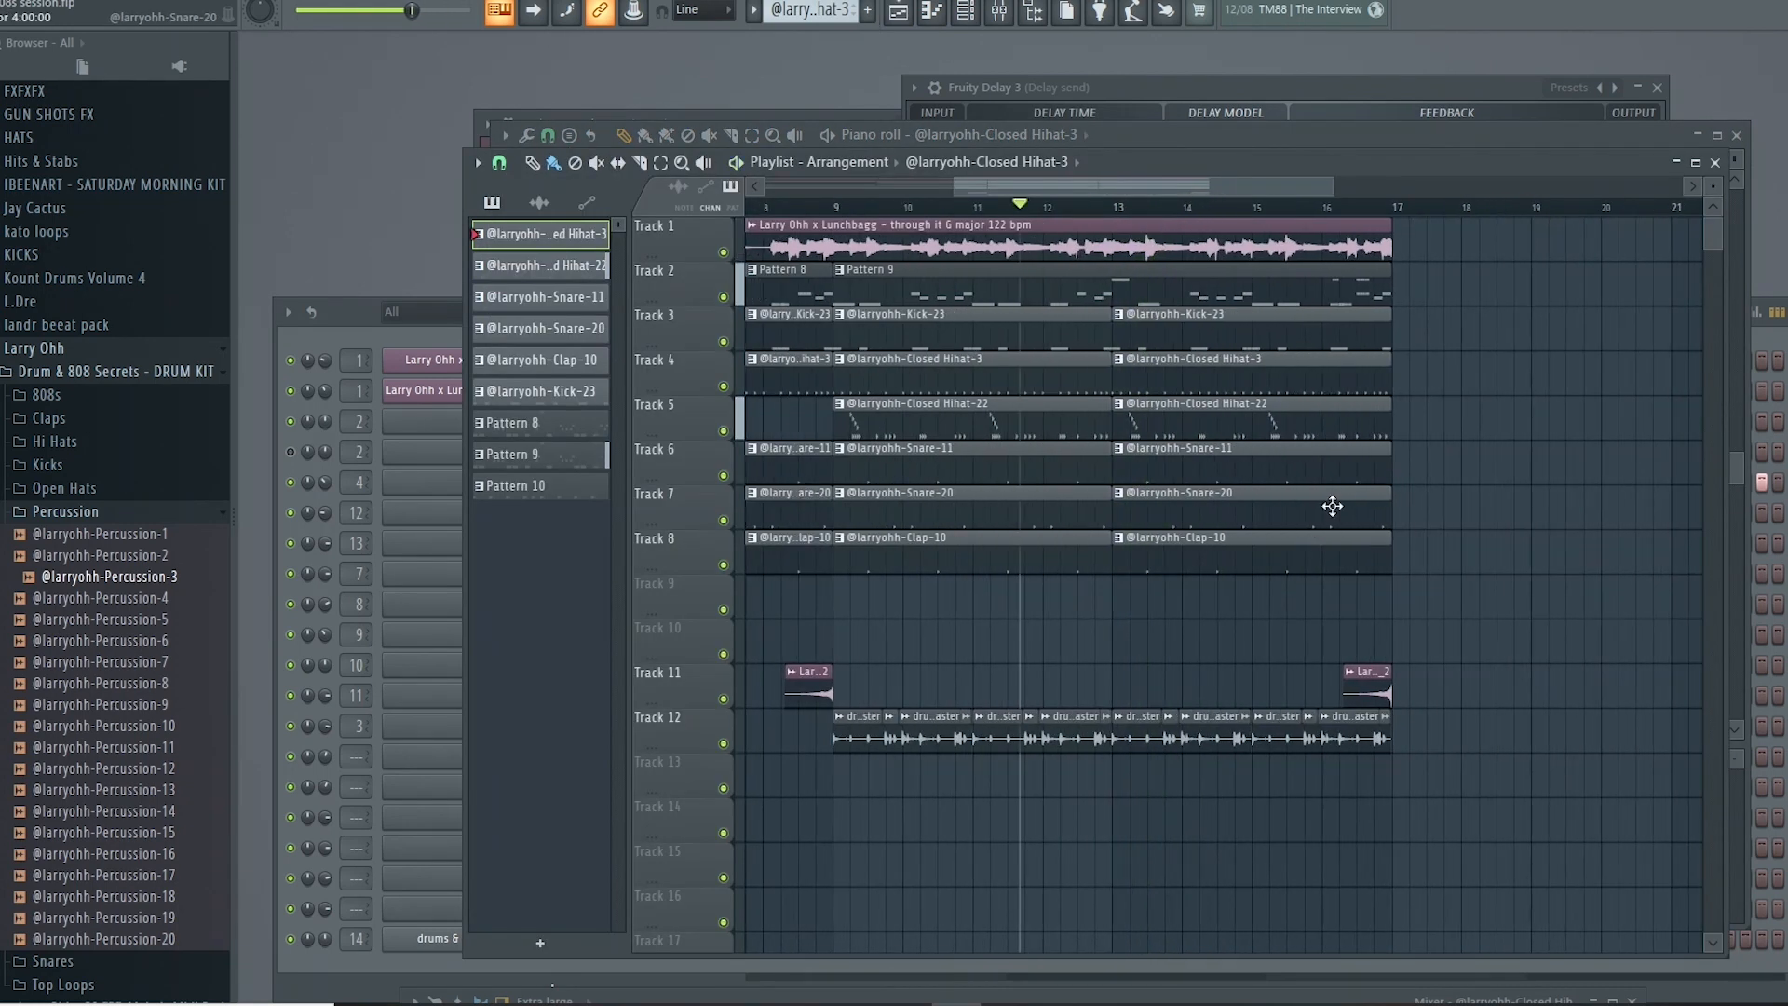
scroll(999, 615, up, 2)
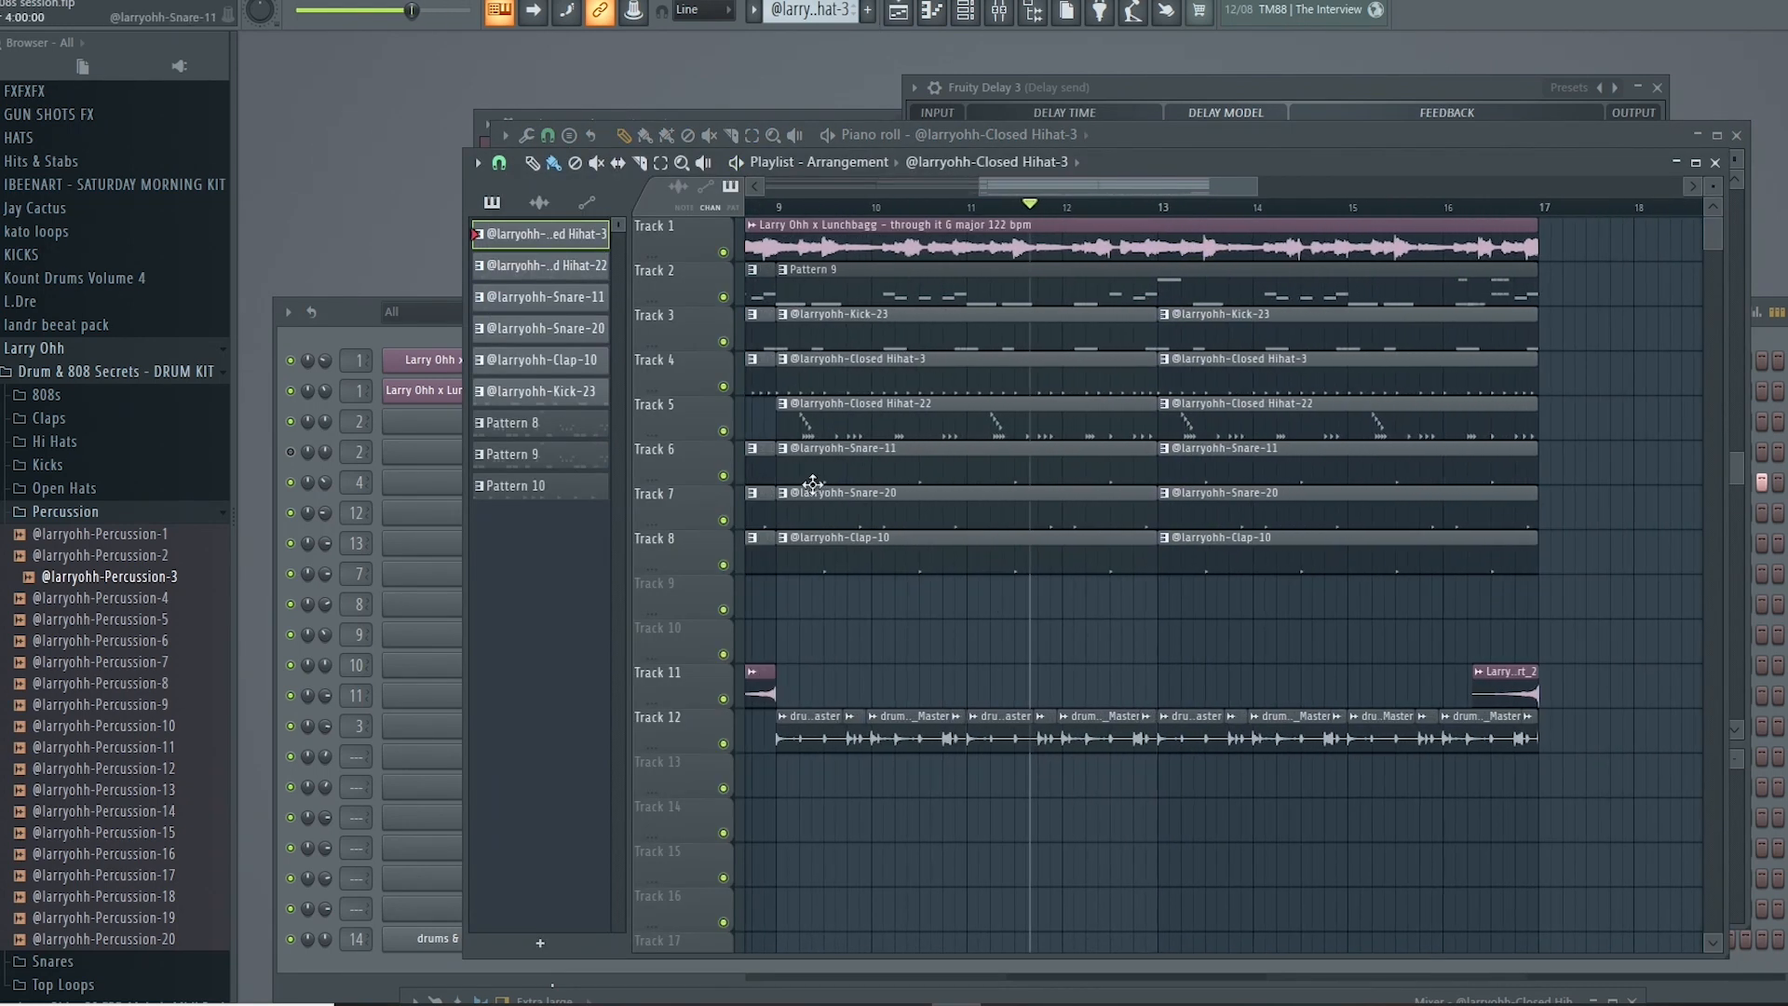
scroll(1165, 365, up, 3)
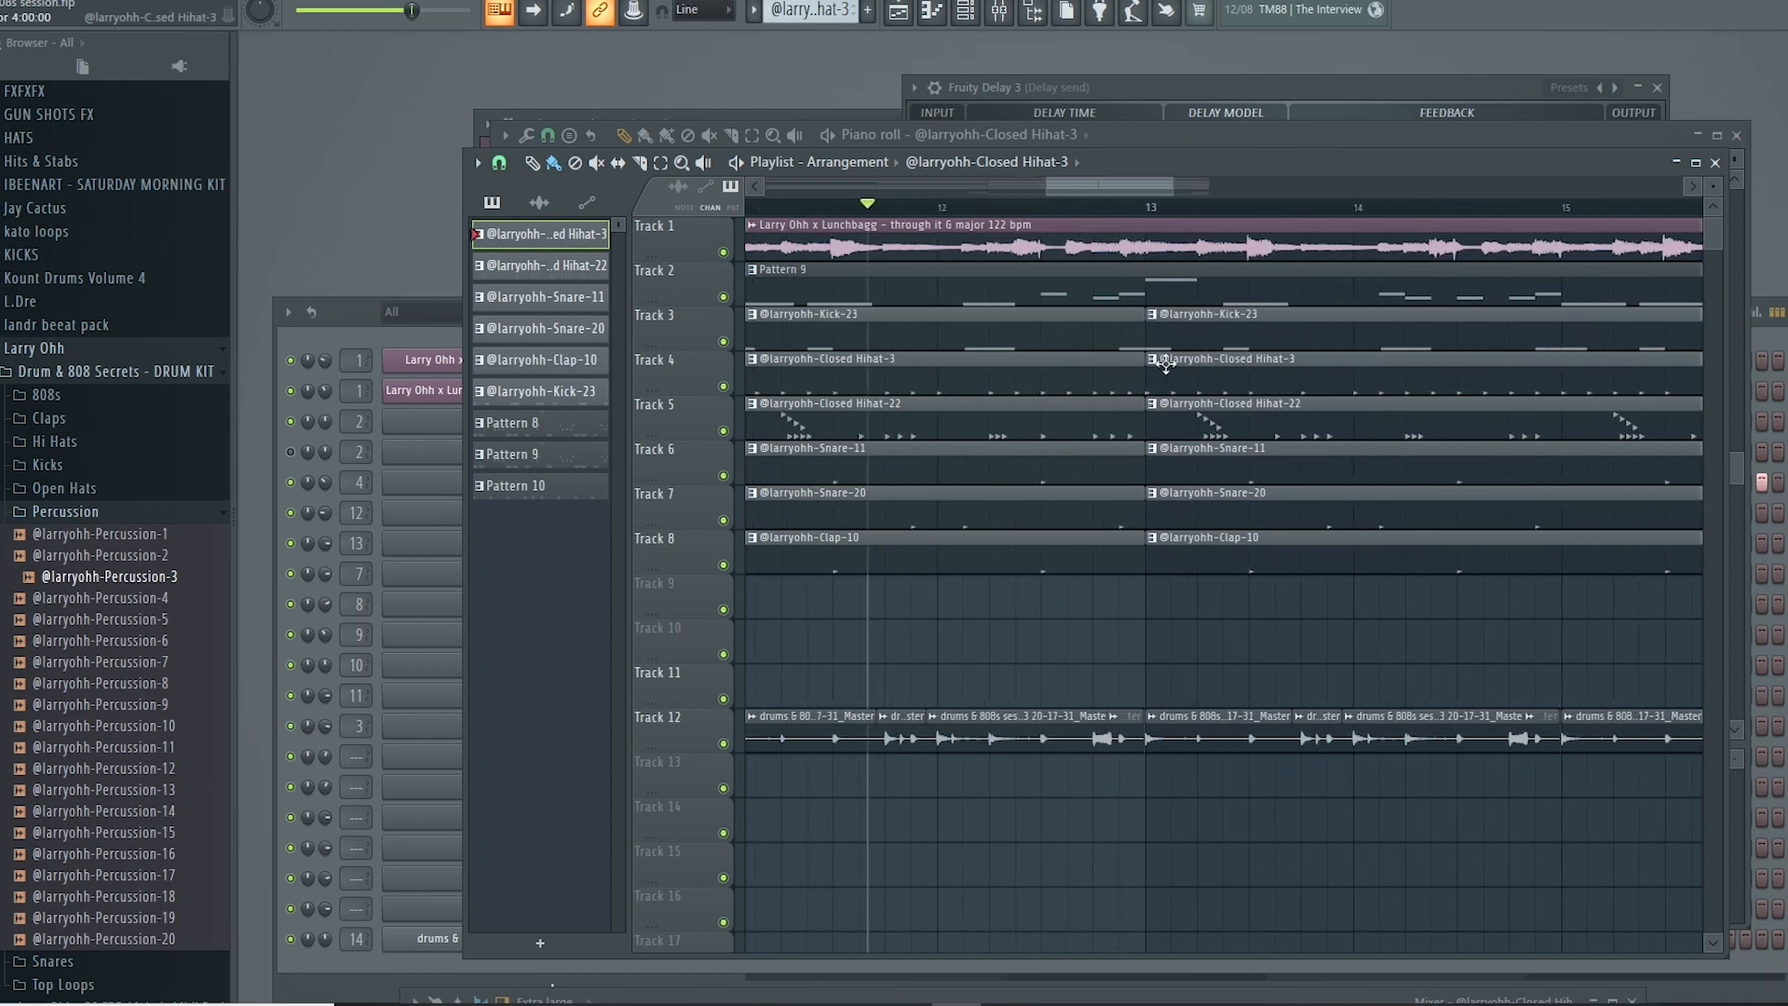
scroll(1138, 422, down, 2)
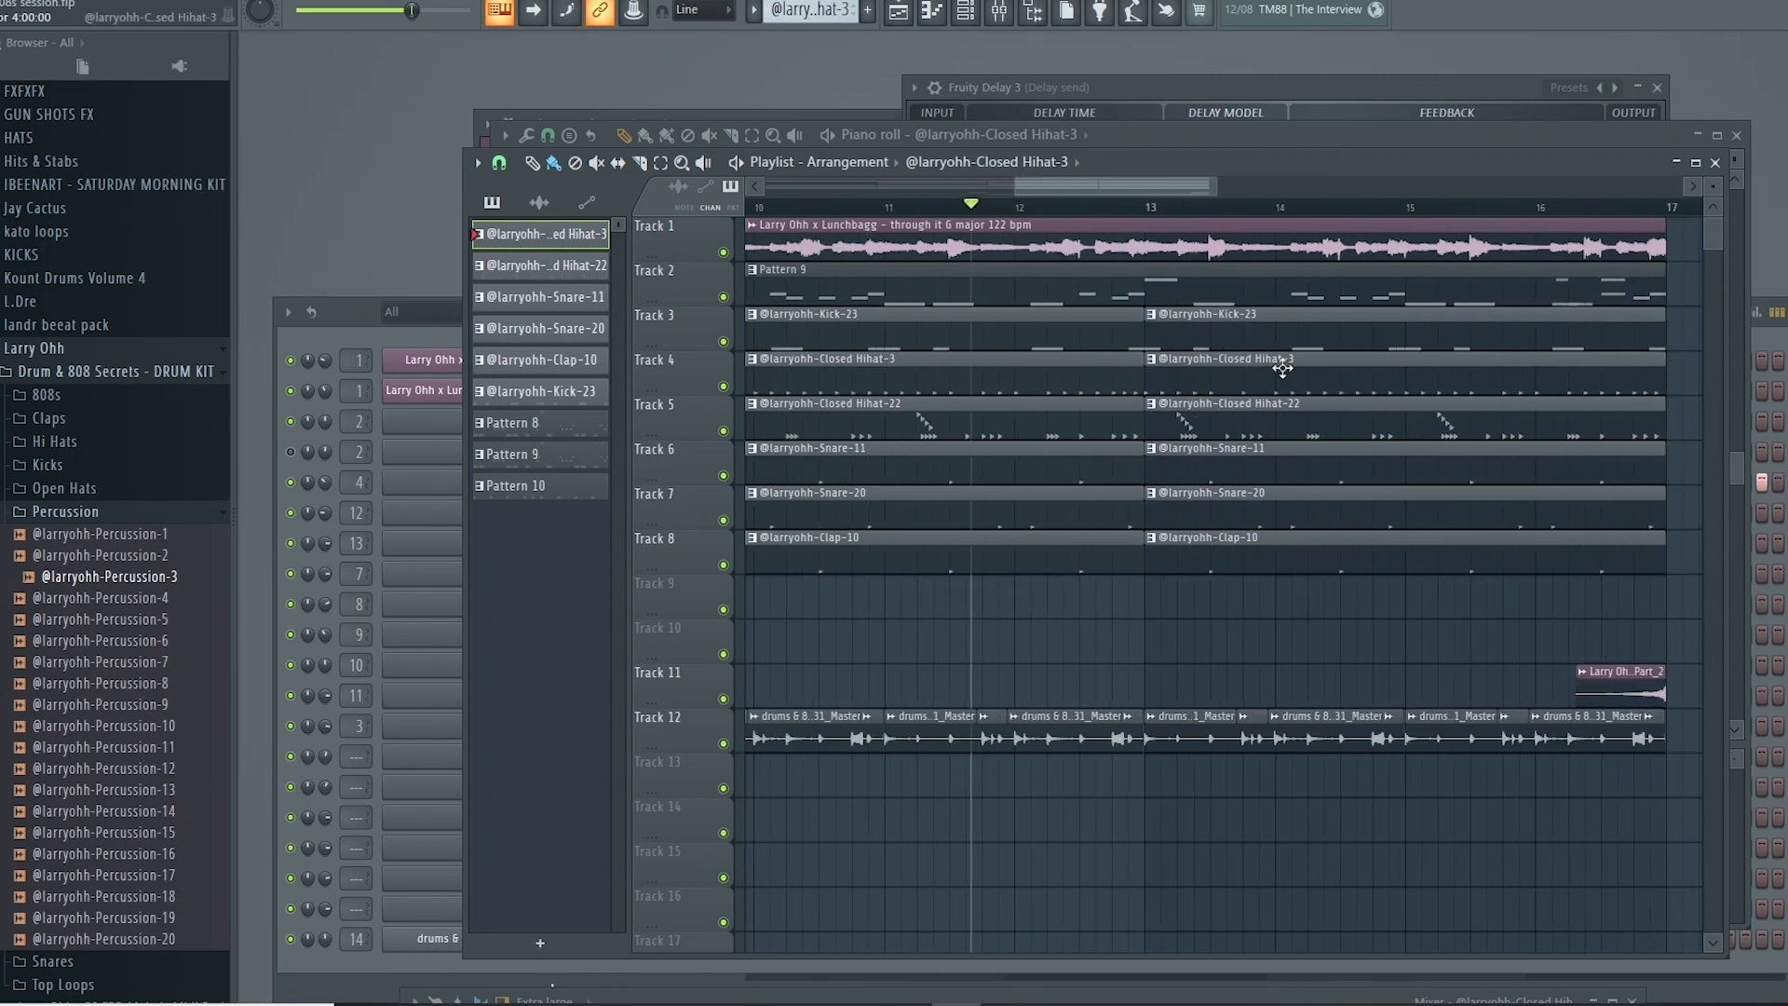
scroll(1106, 381, down, 2)
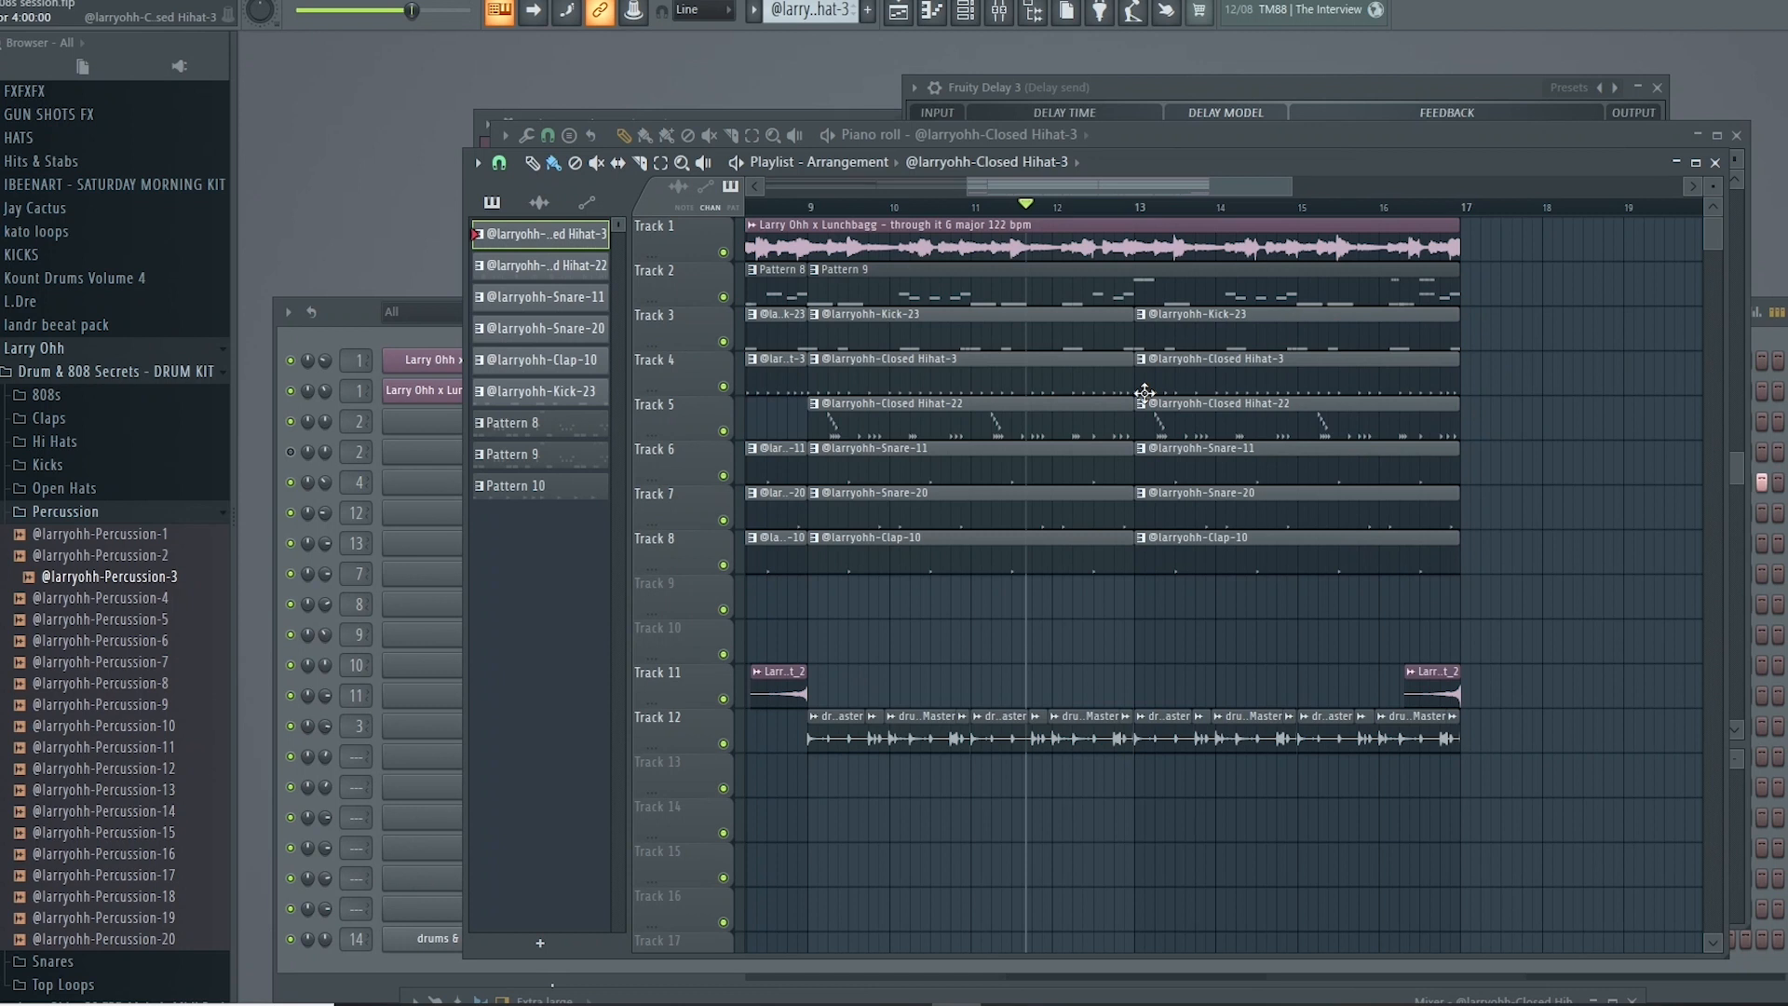
scroll(1184, 431, up, 5)
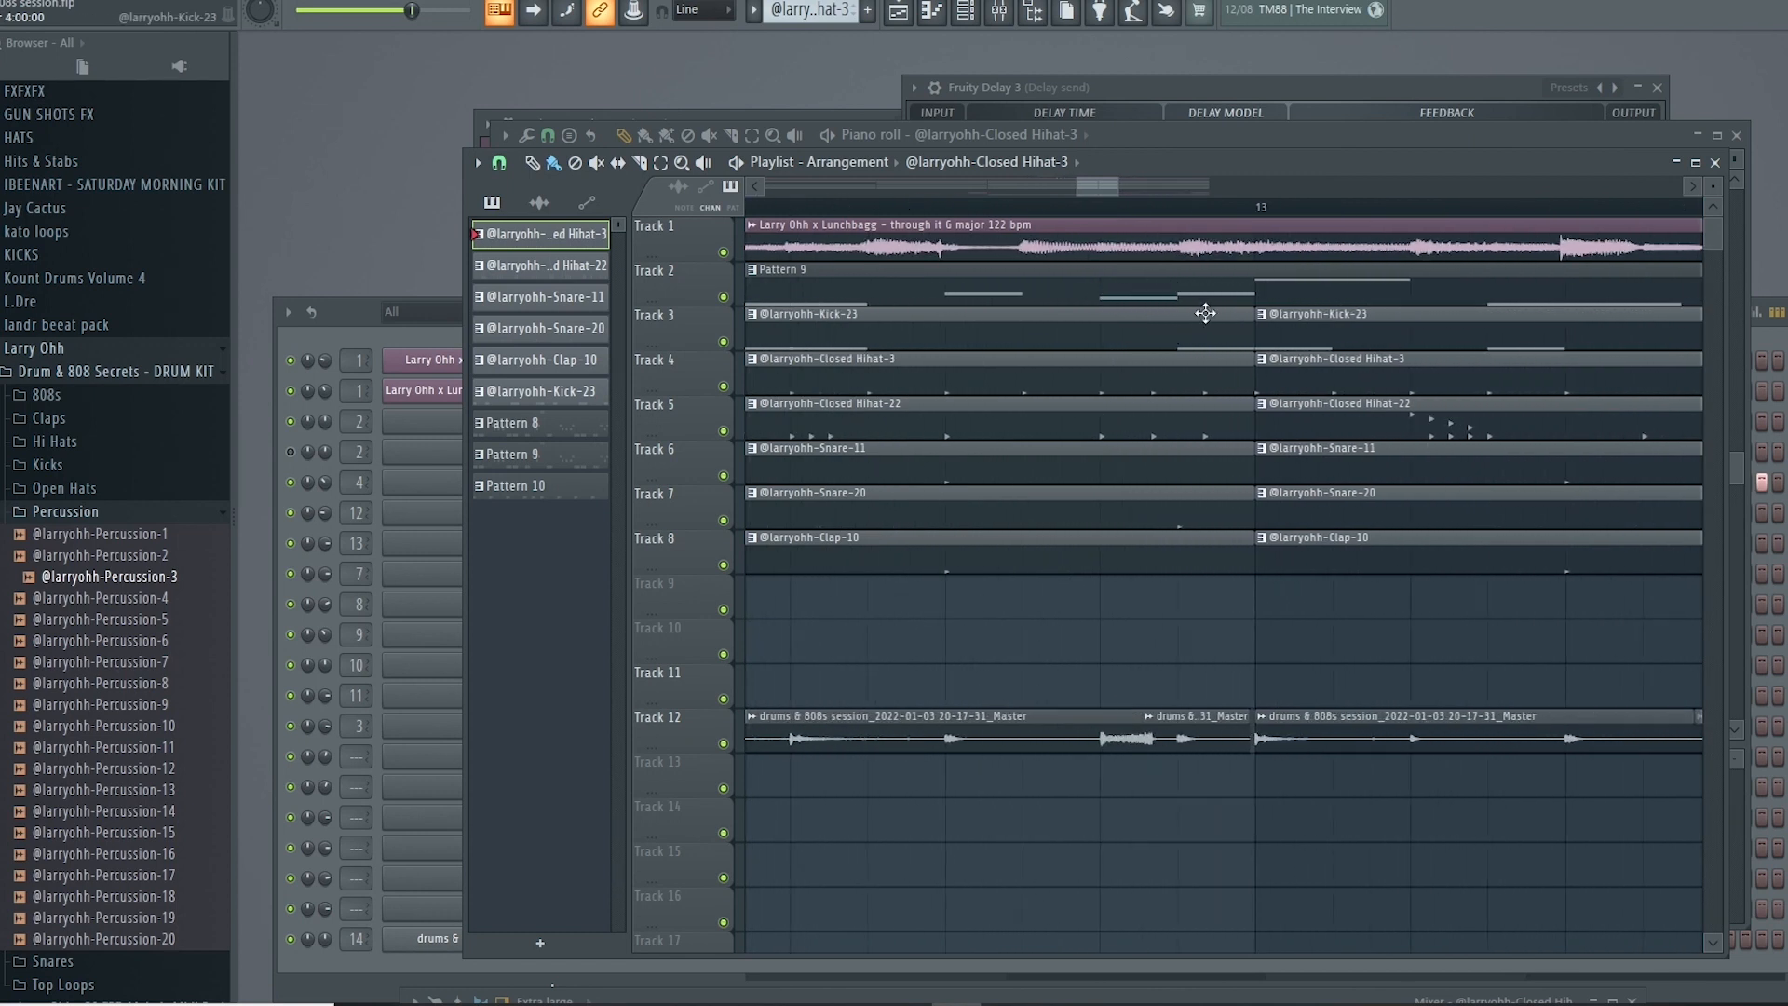
scroll(1178, 382, down, 3)
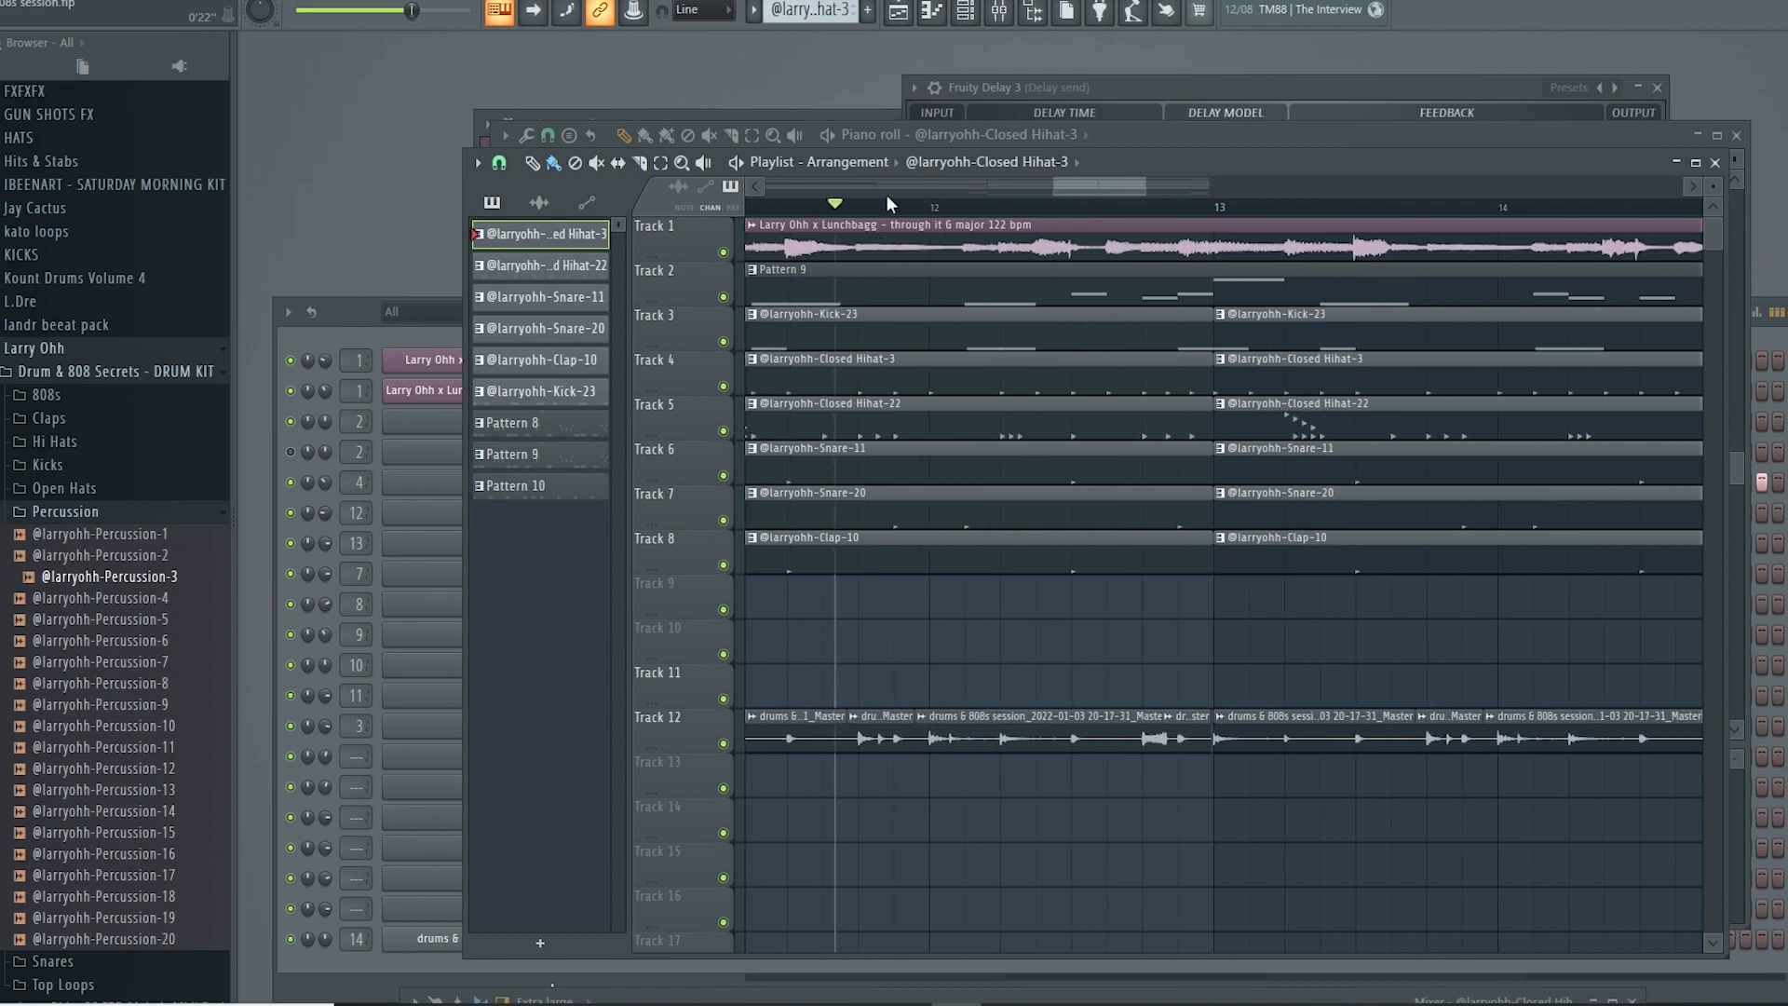
key(space)
scroll(1194, 348, up, 1)
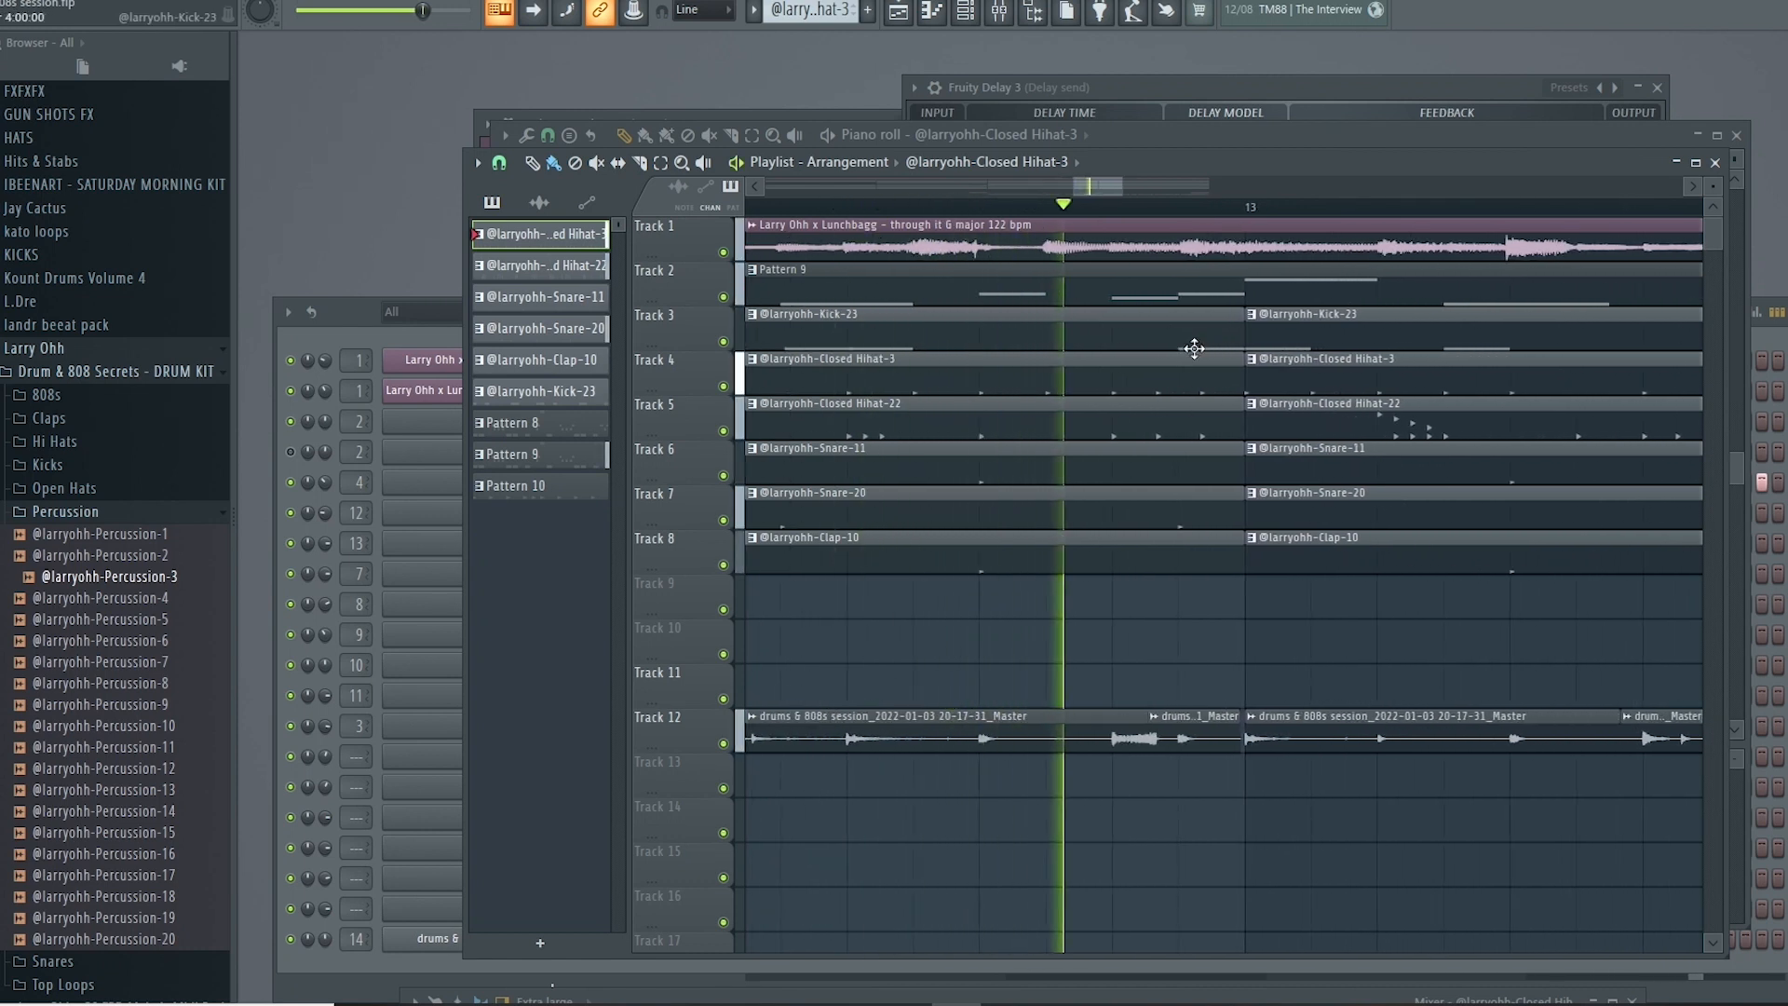
scroll(1210, 358, down, 4)
key(space)
Step: Open Pattern 9's Thicc Spinzz notes and examine the 808 part up to bar 9 alongside the playlist arrangement
double_click(1227, 295)
scroll(1234, 303, down, 3)
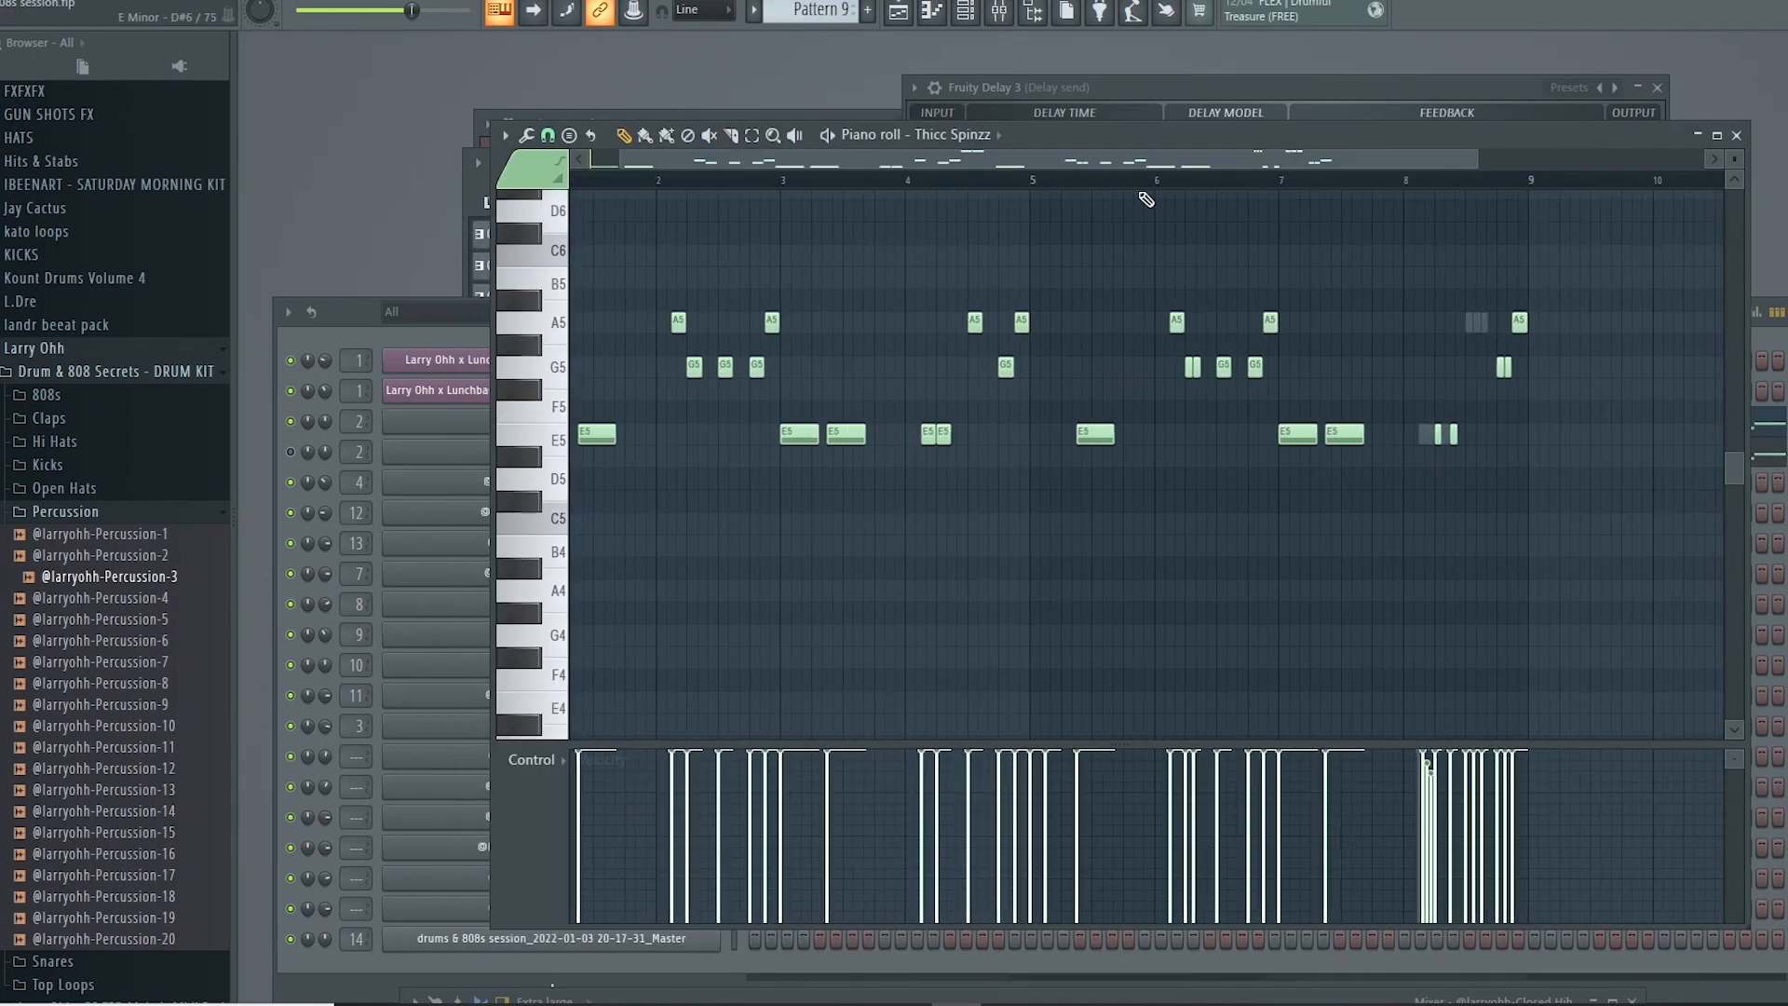
click(901, 19)
scroll(1210, 368, up, 6)
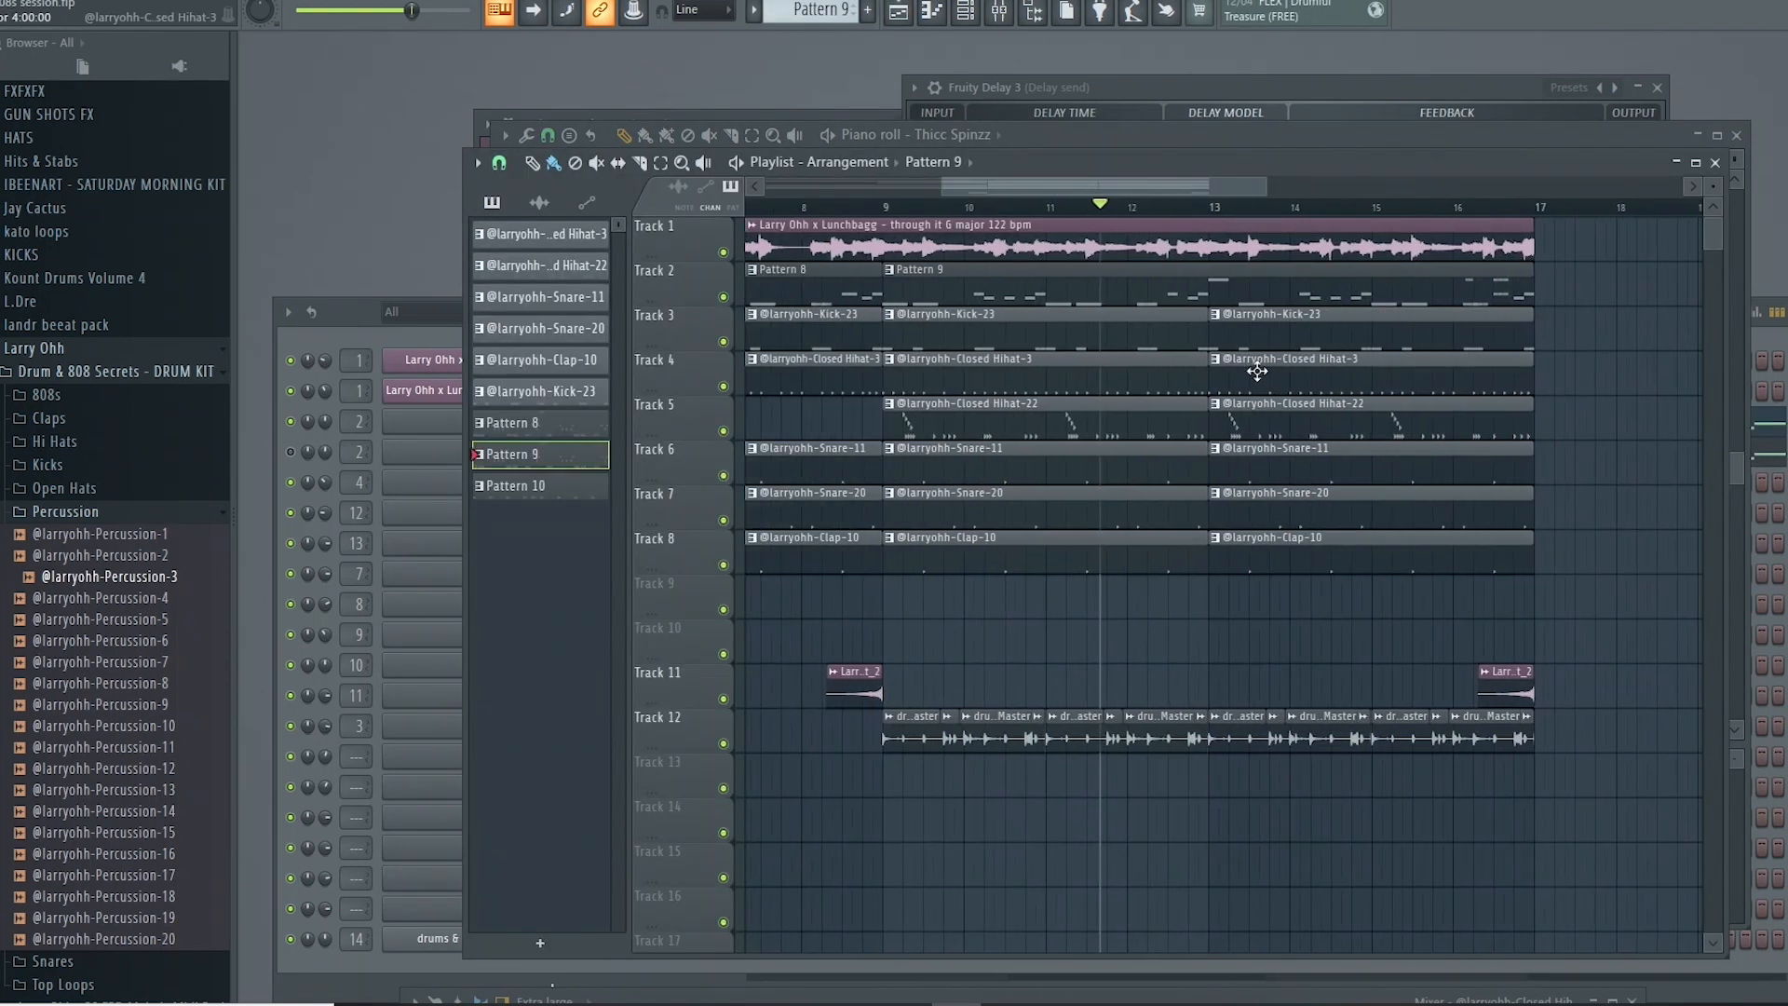
key(F7)
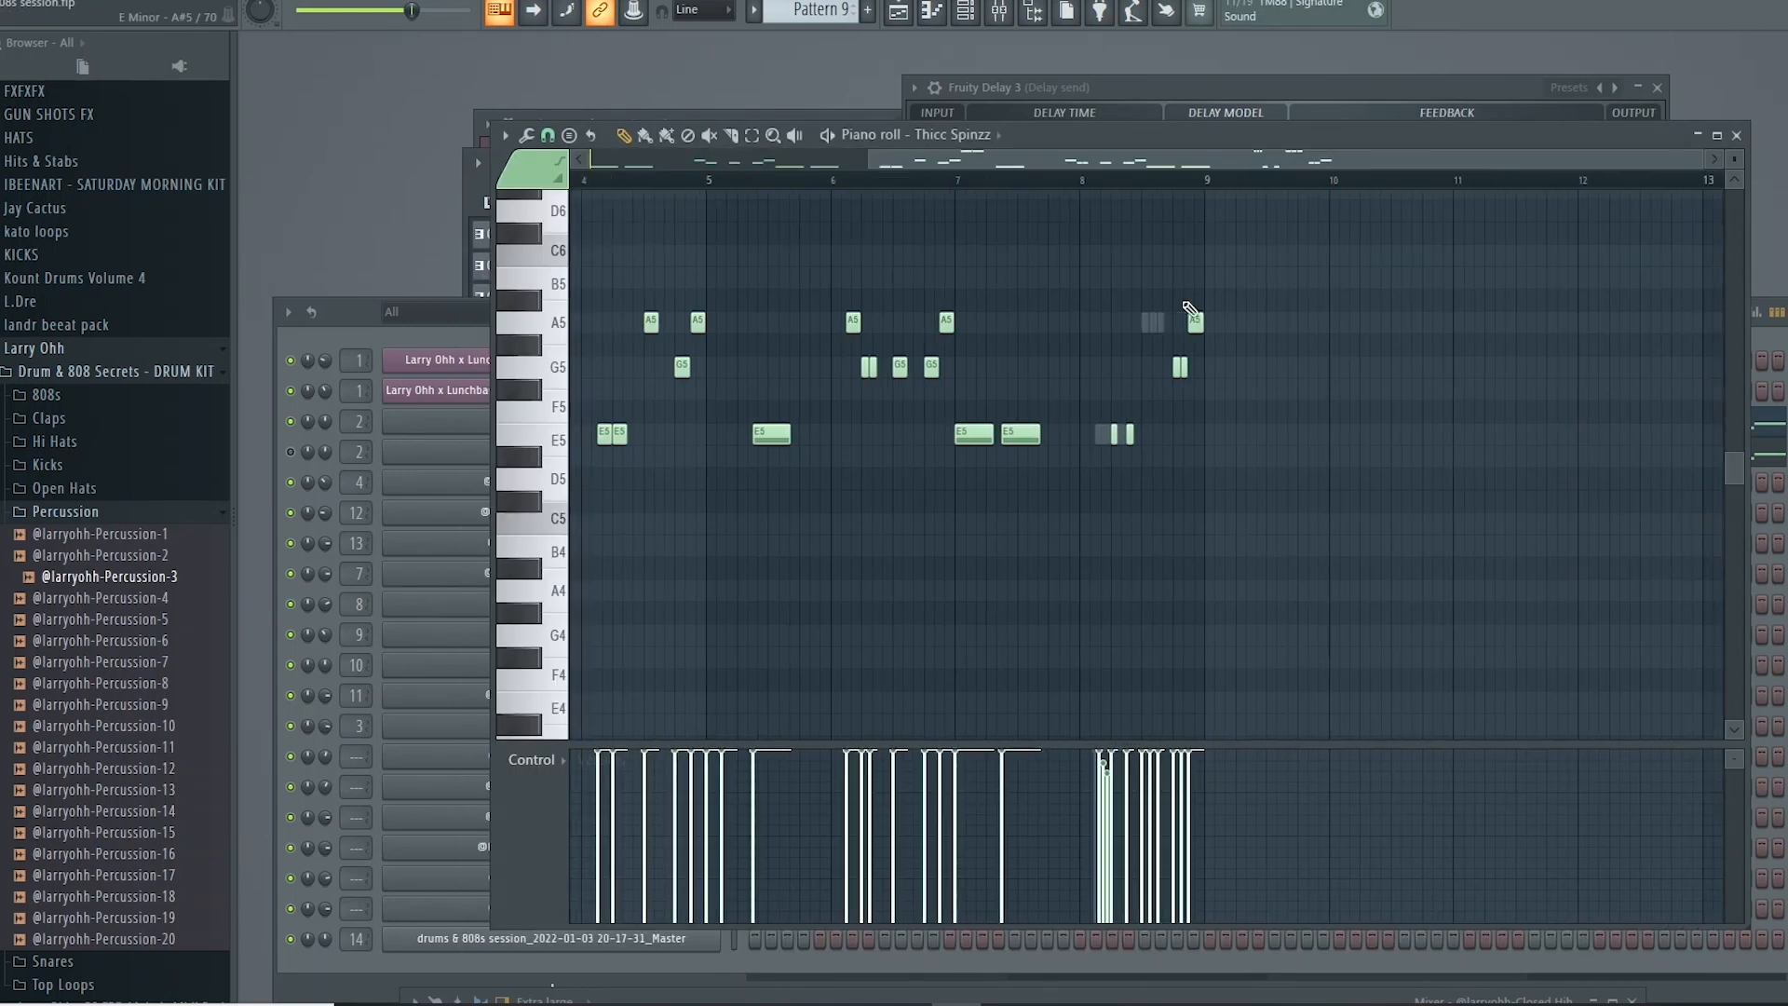
key(space)
key(F6)
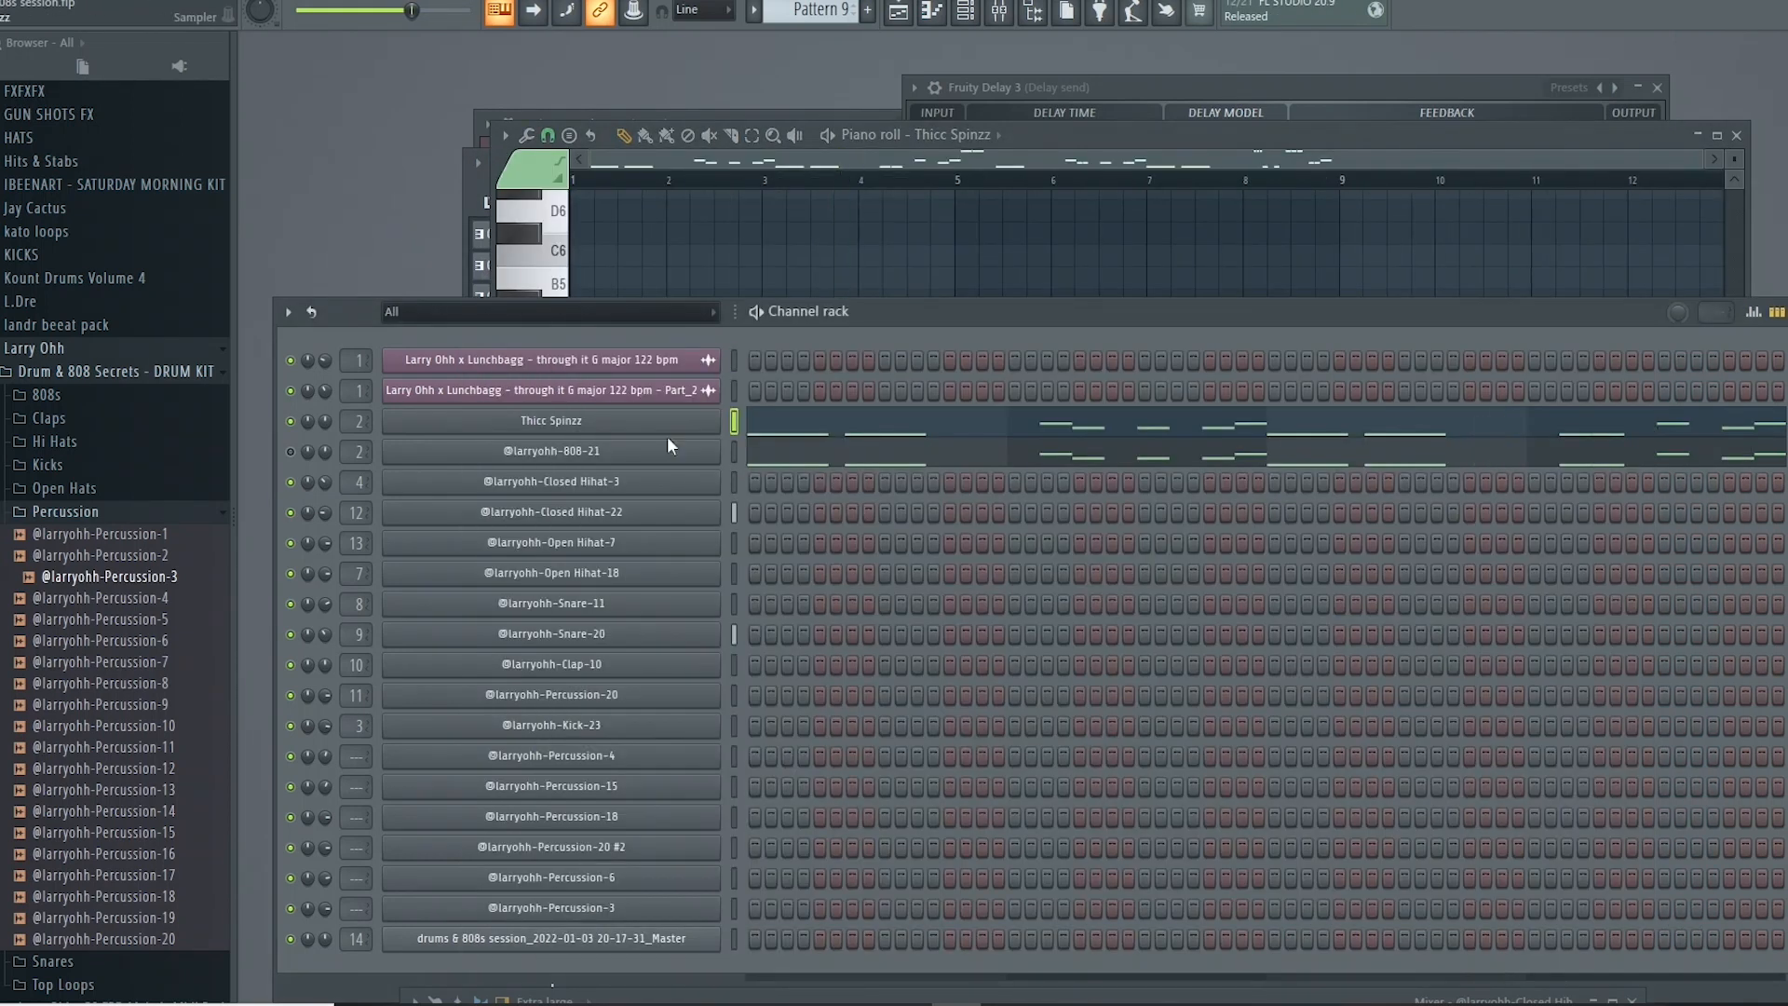
right_click(719, 447)
click(769, 665)
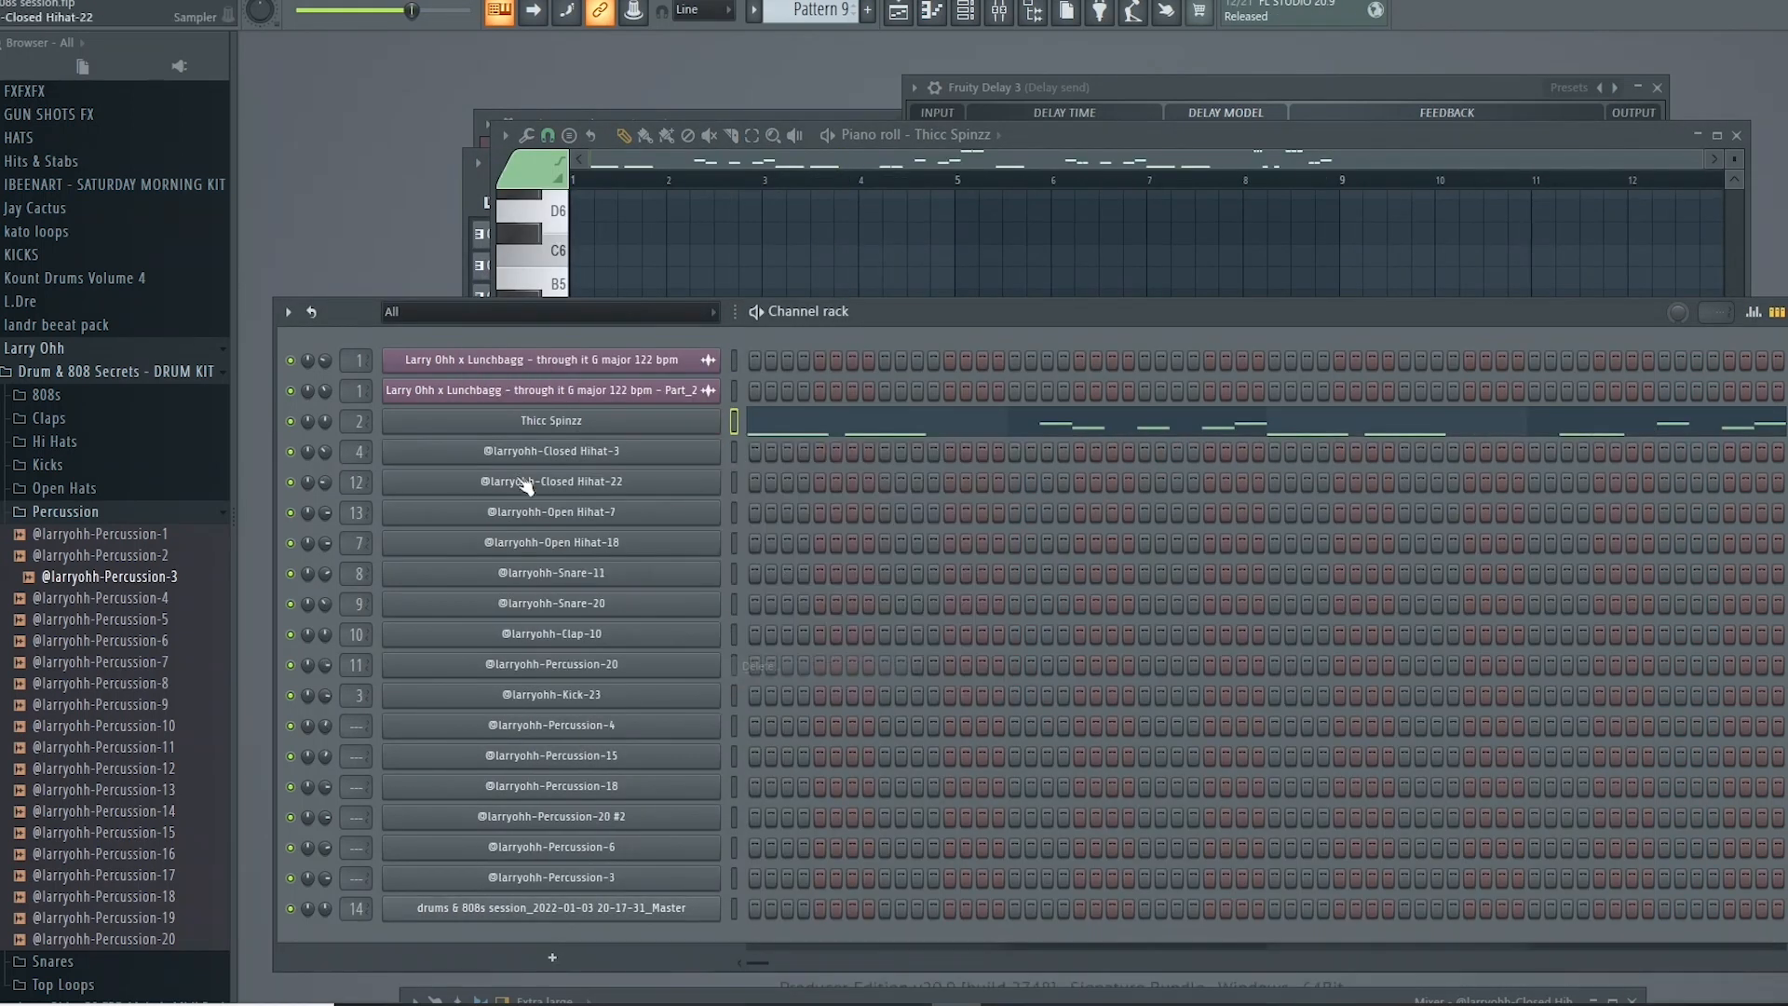
click(841, 433)
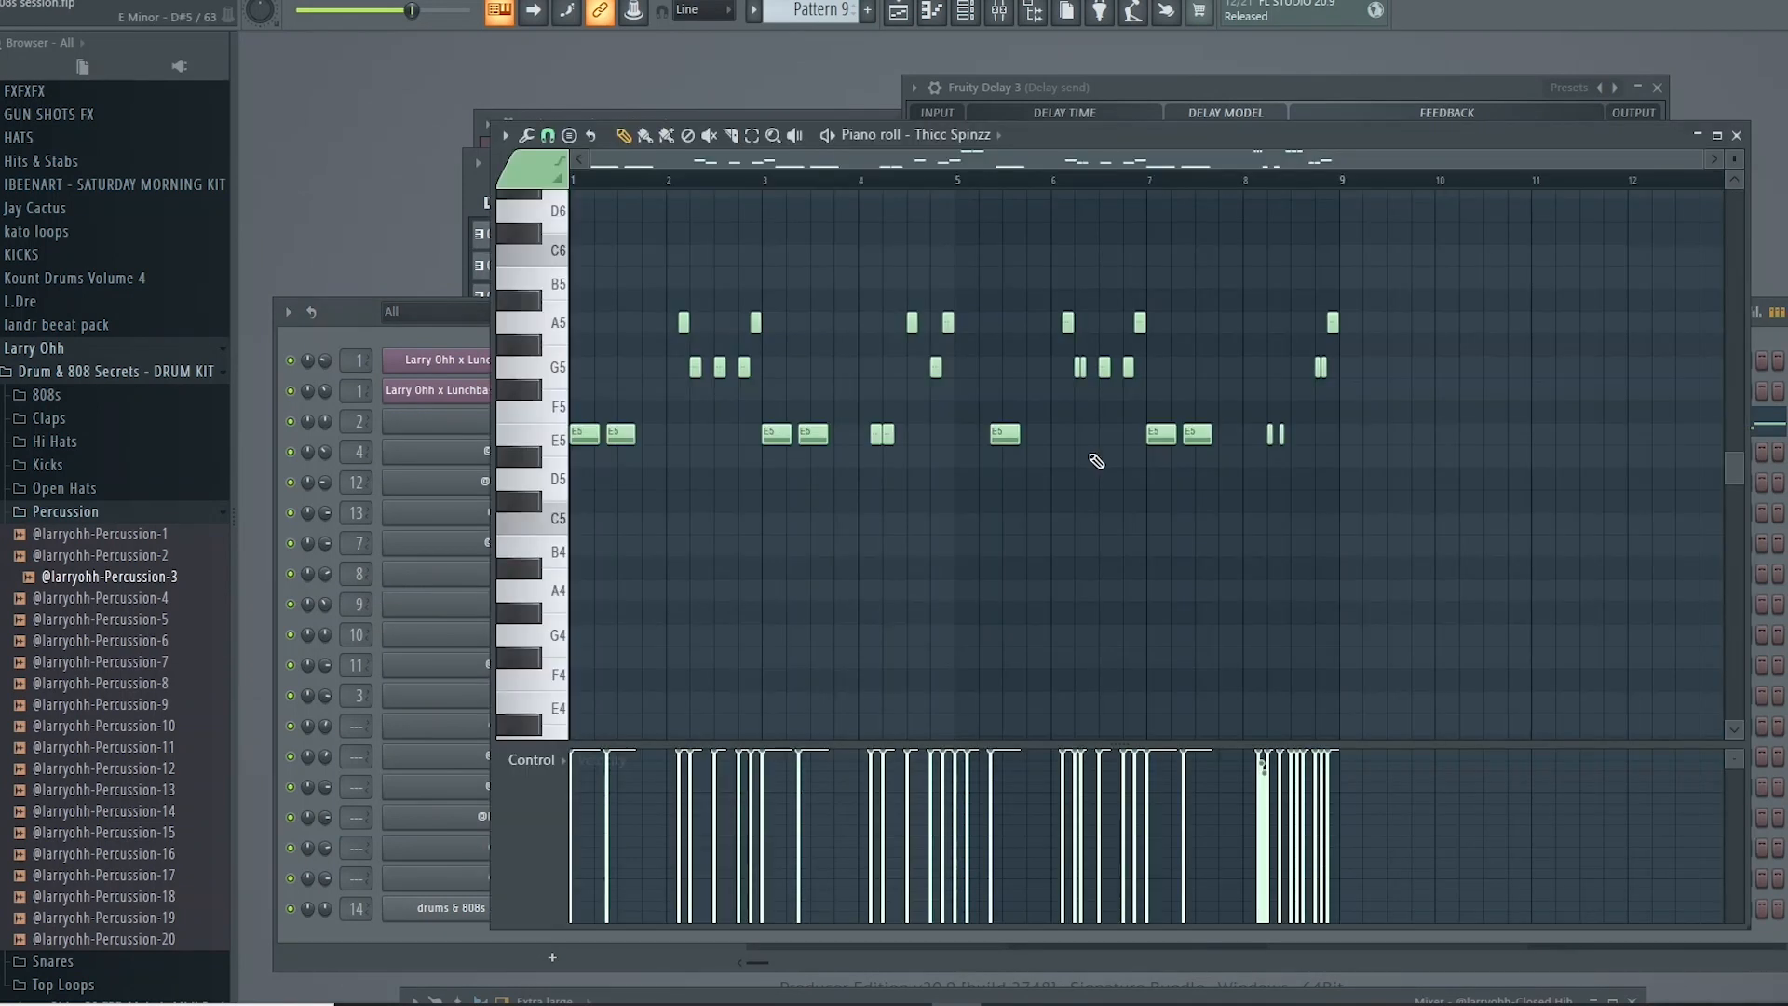
Step: Try a variation at the end of bar 4 in the 808 part, with two separate G5 hits and a delayed, shorter A5
key(space)
scroll(910, 499, up, 5)
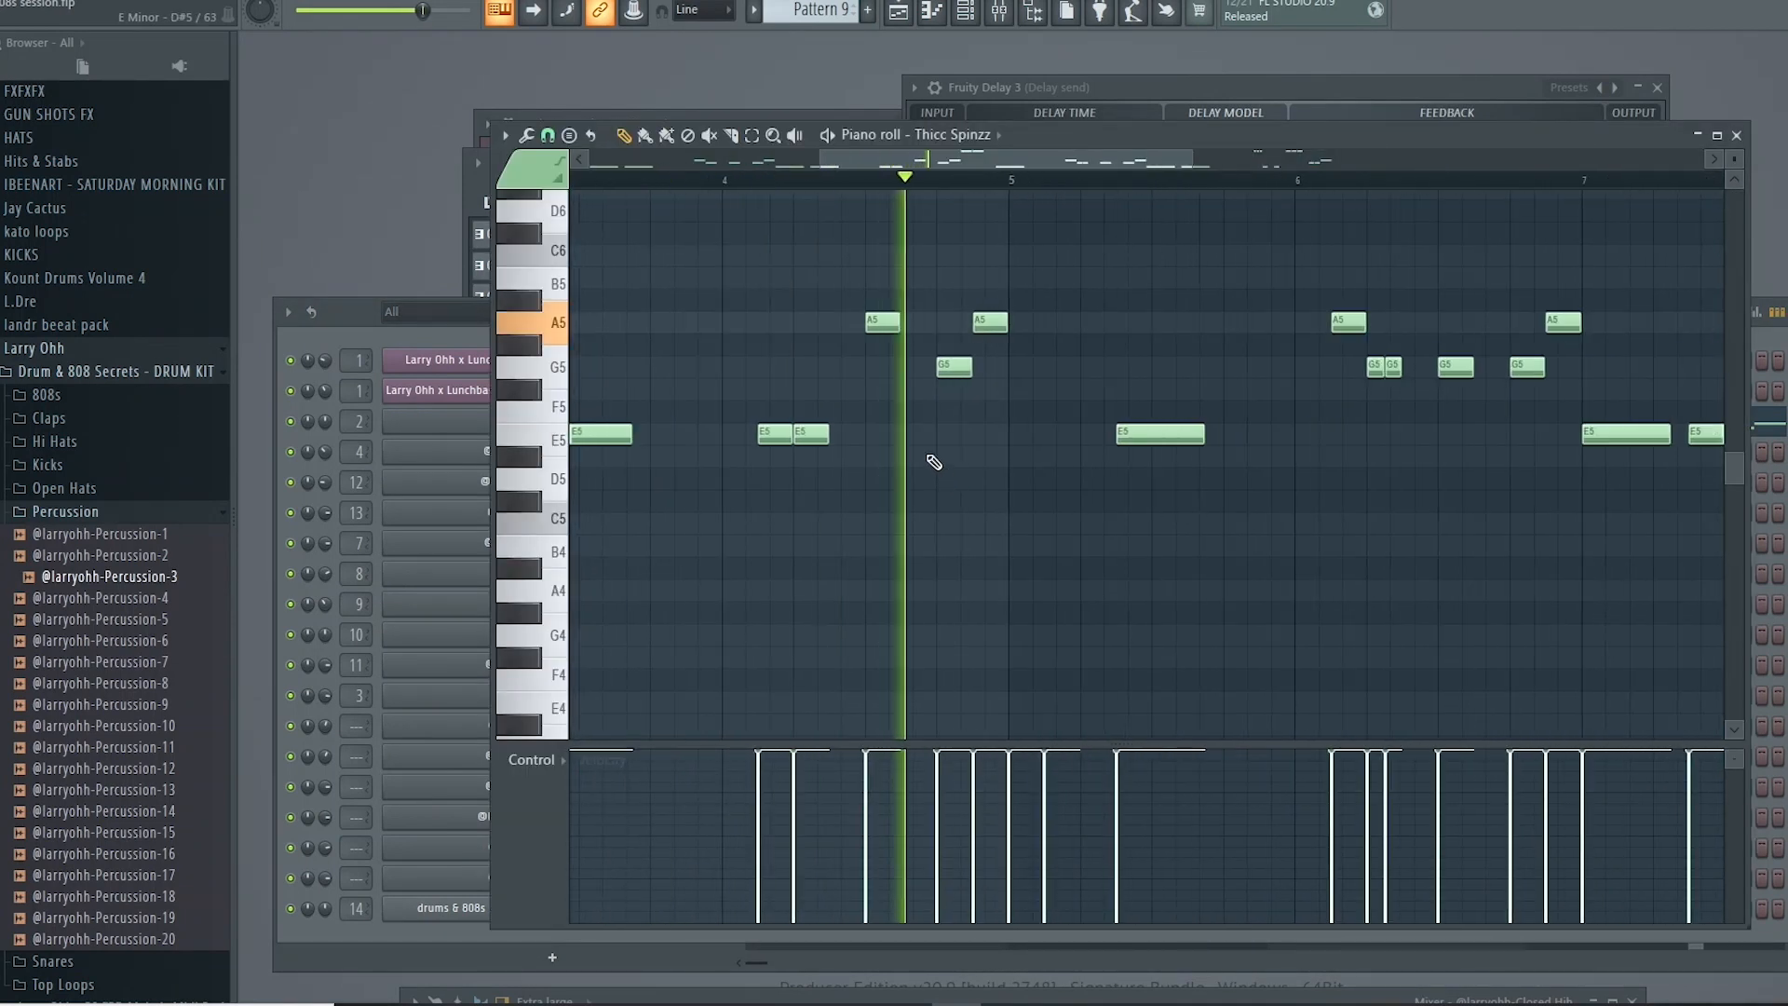
scroll(934, 463, up, 2)
key(space)
click(1004, 368)
key(space)
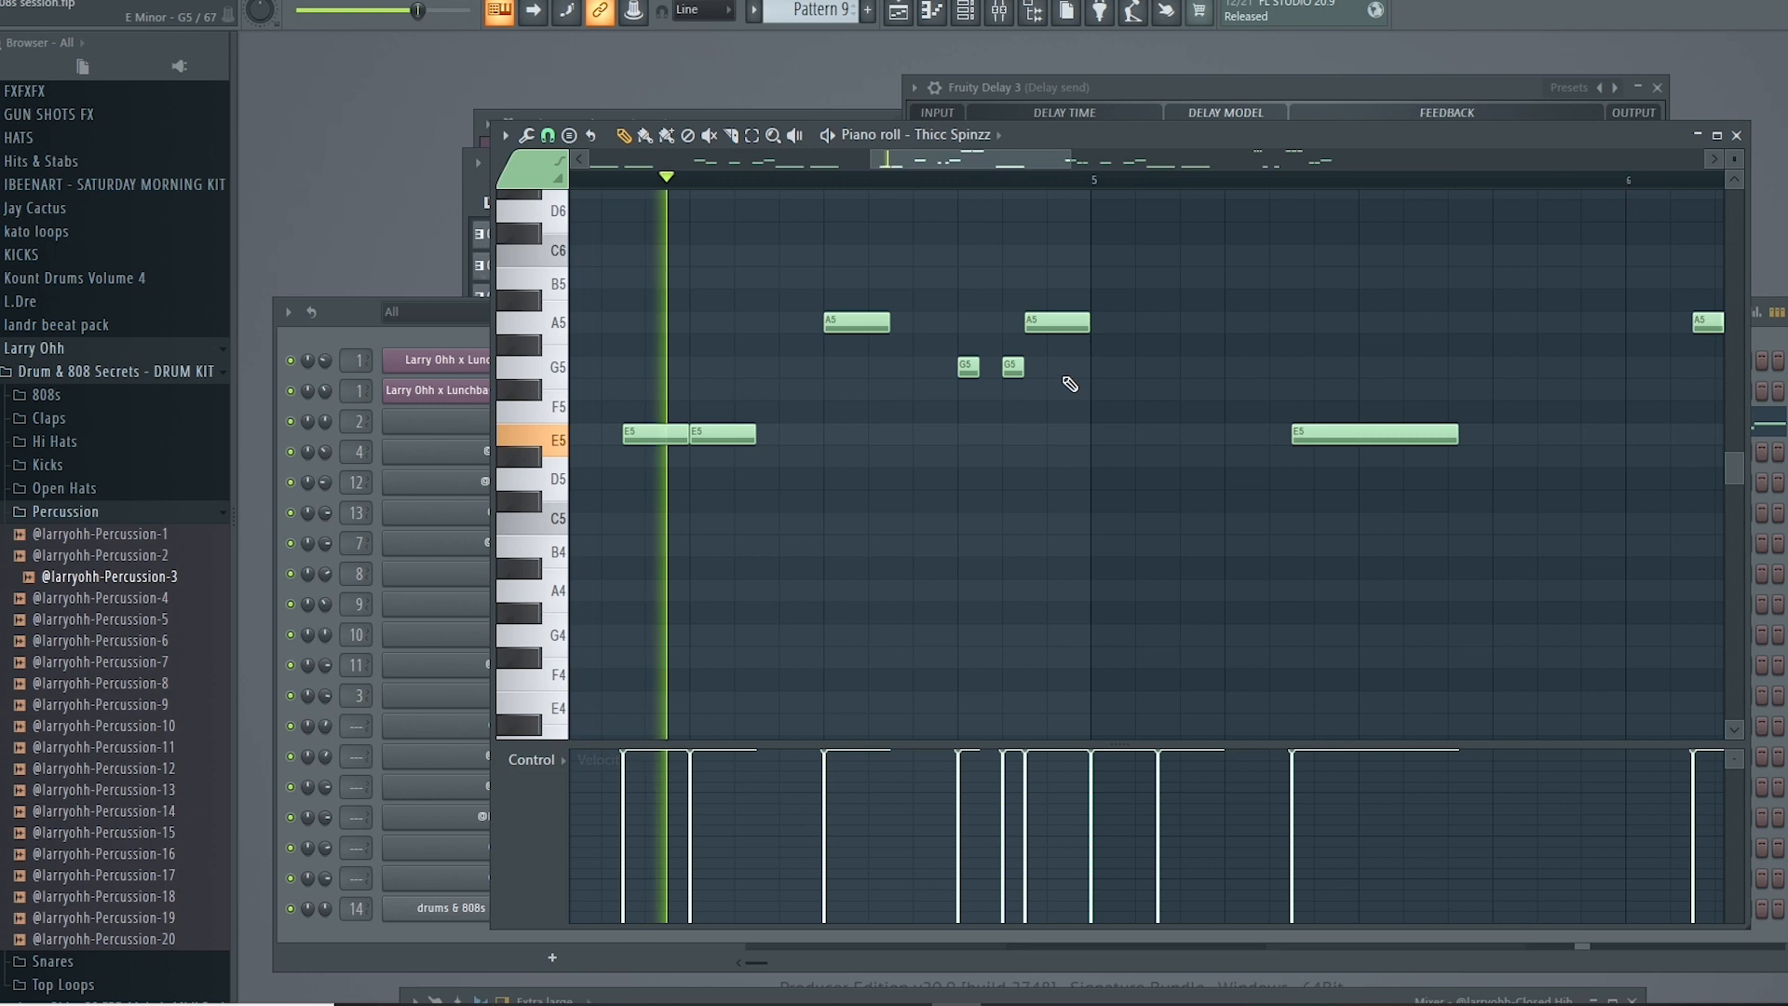
key(space)
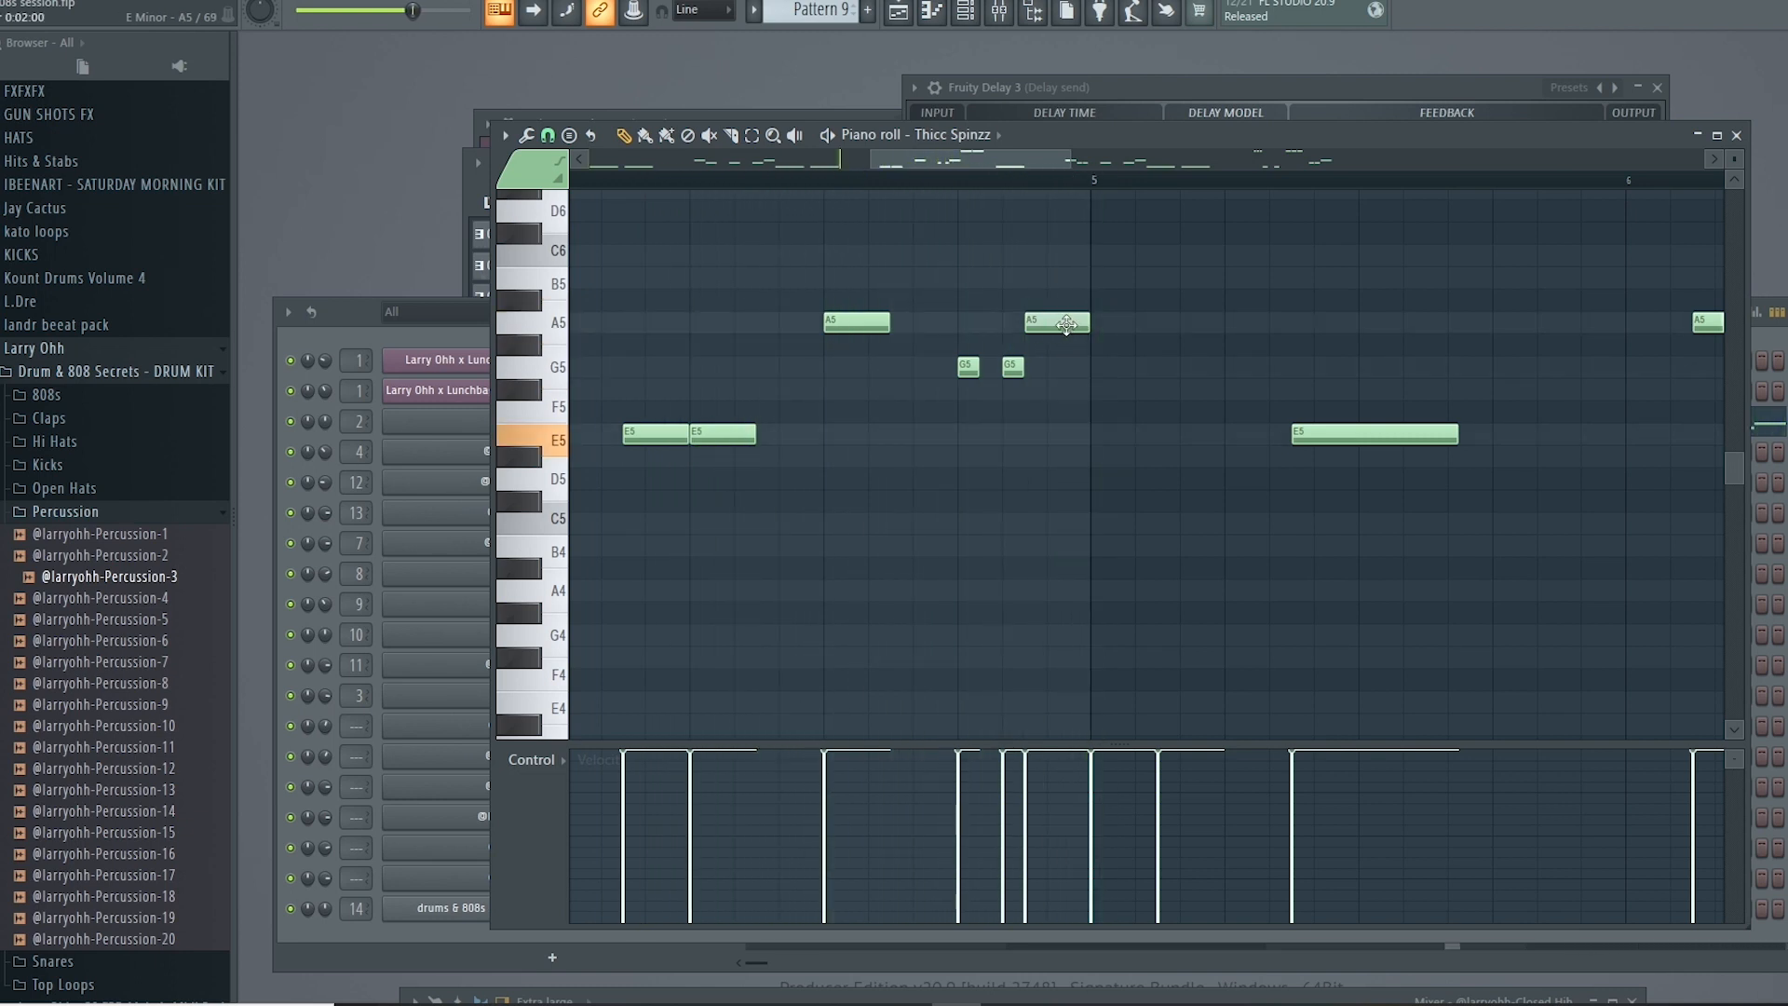
drag(1030, 324, 1039, 368)
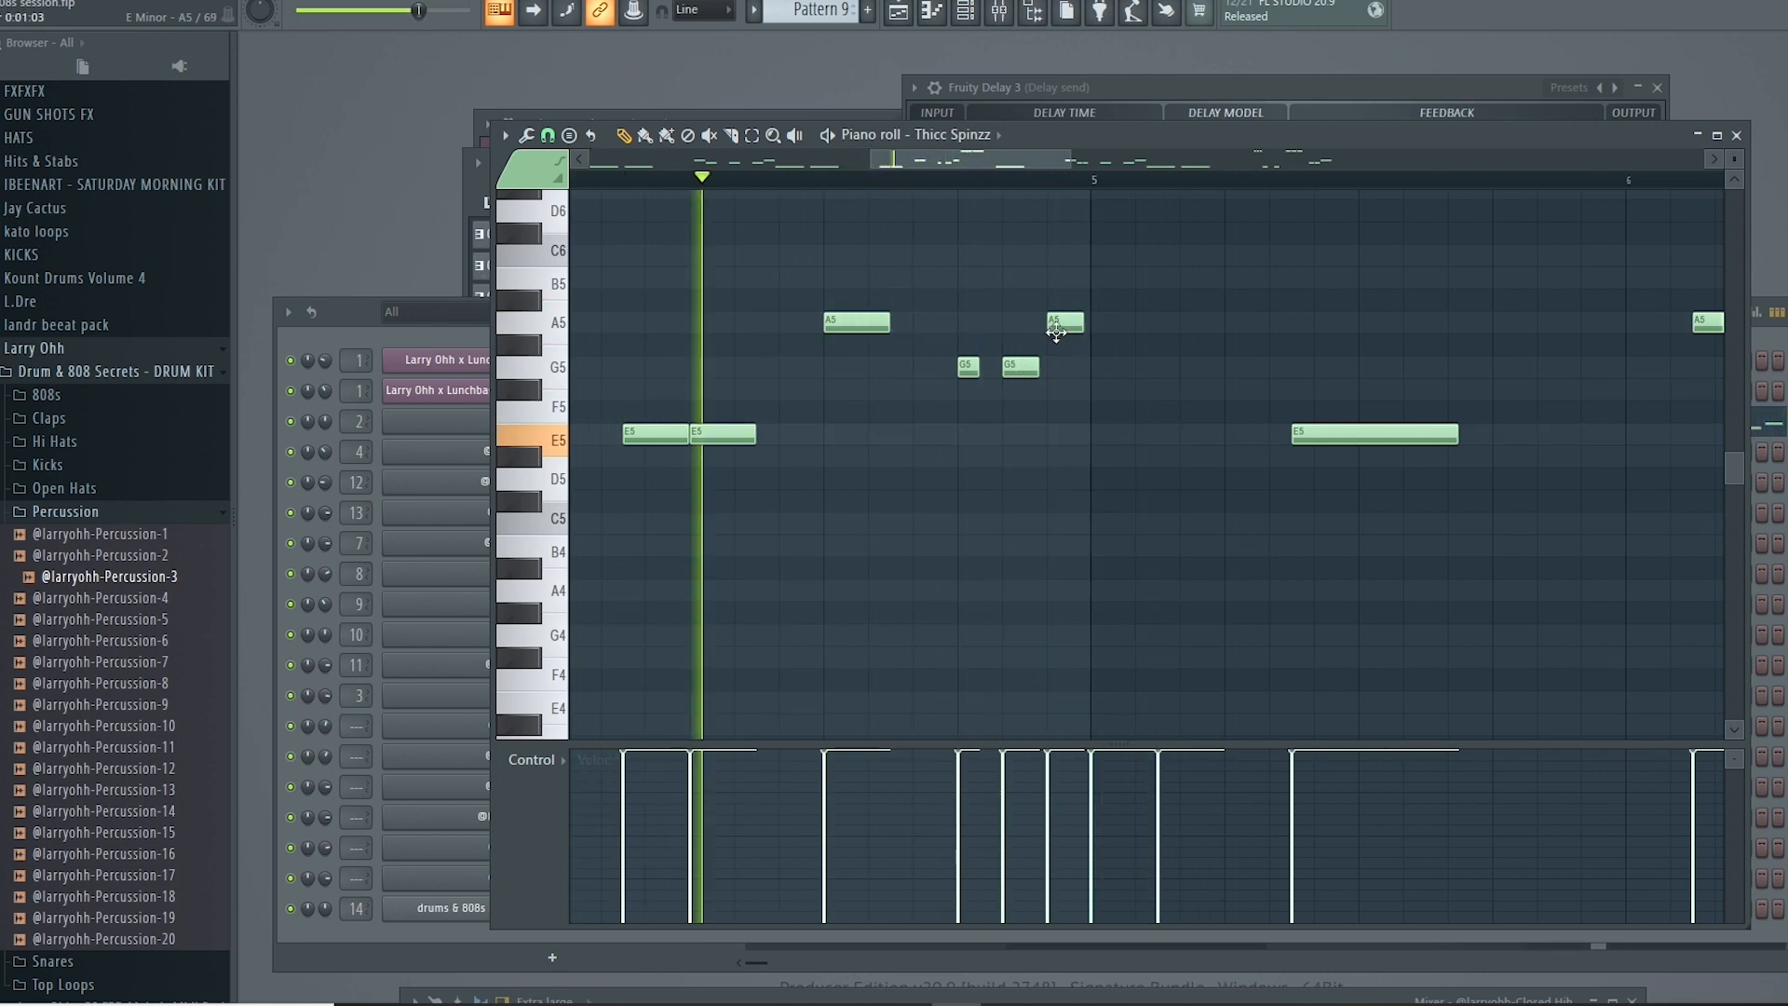
Step: Remove the second G5 hit in bar 4, then undo the trial edits to that bar's G5 and A5 notes
ctrl+right_click(1062, 337)
right_click(1094, 529)
scroll(1099, 524, up, 4)
key(space)
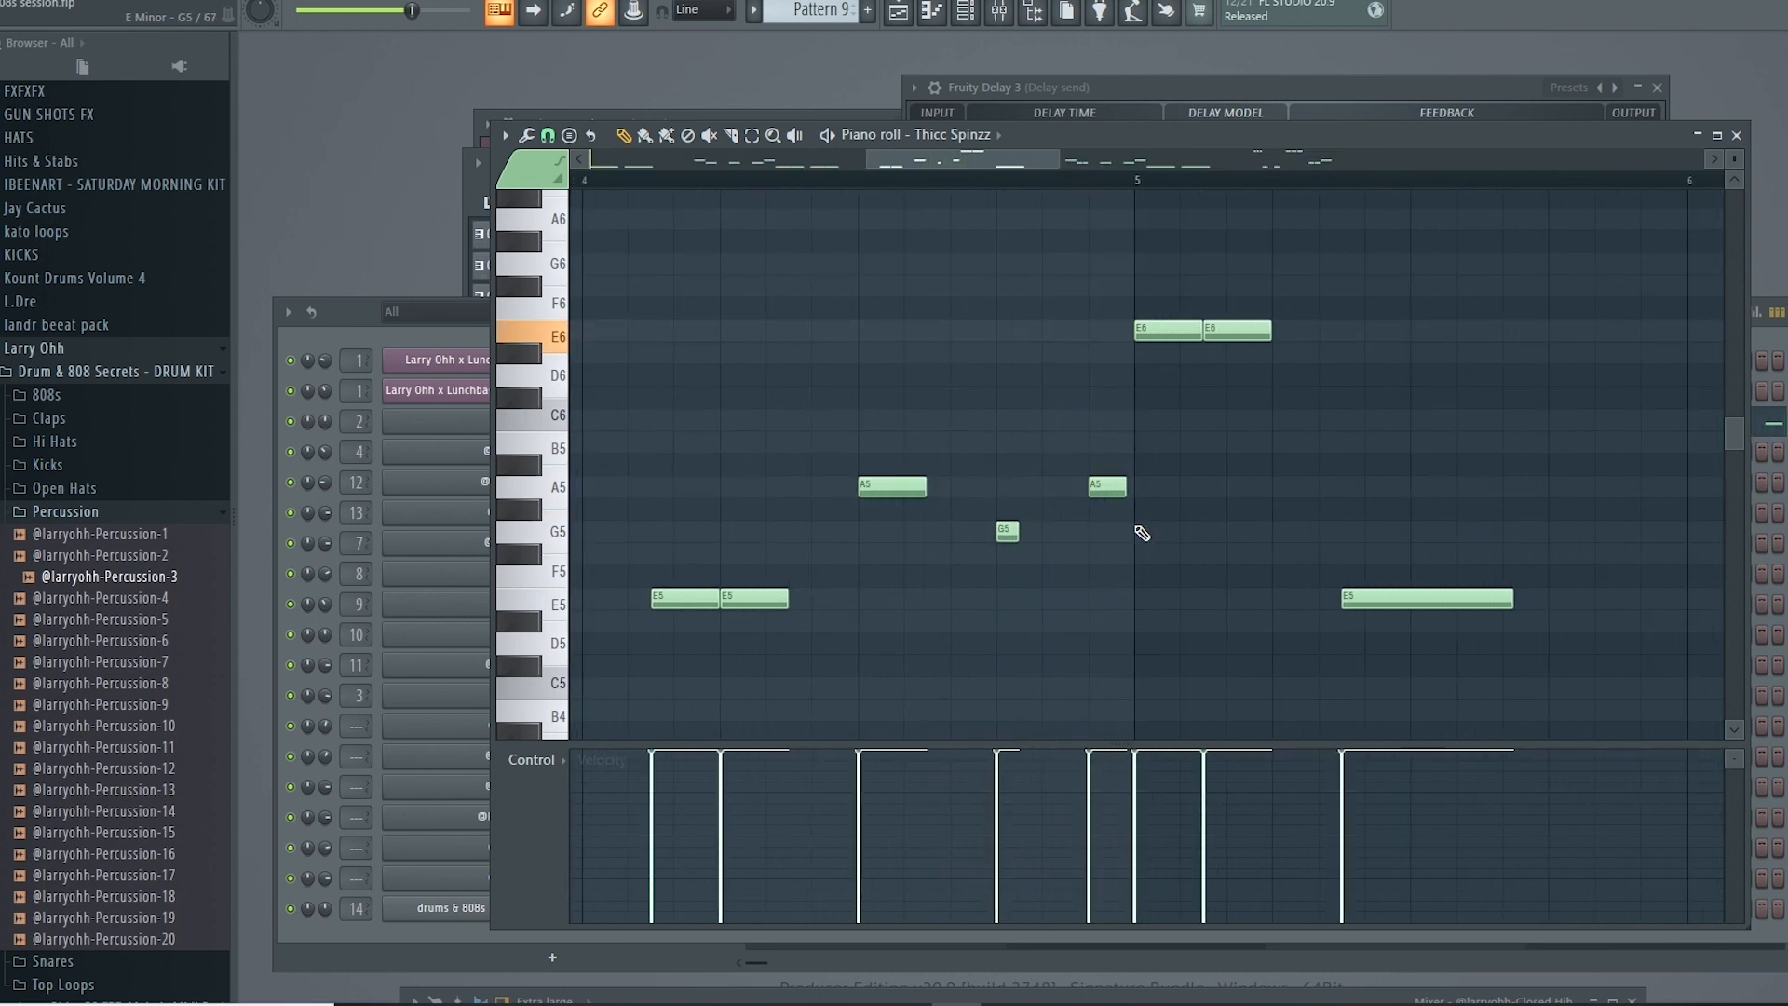
key(ctrl+alt+z)
key(ctrl+alt+z)
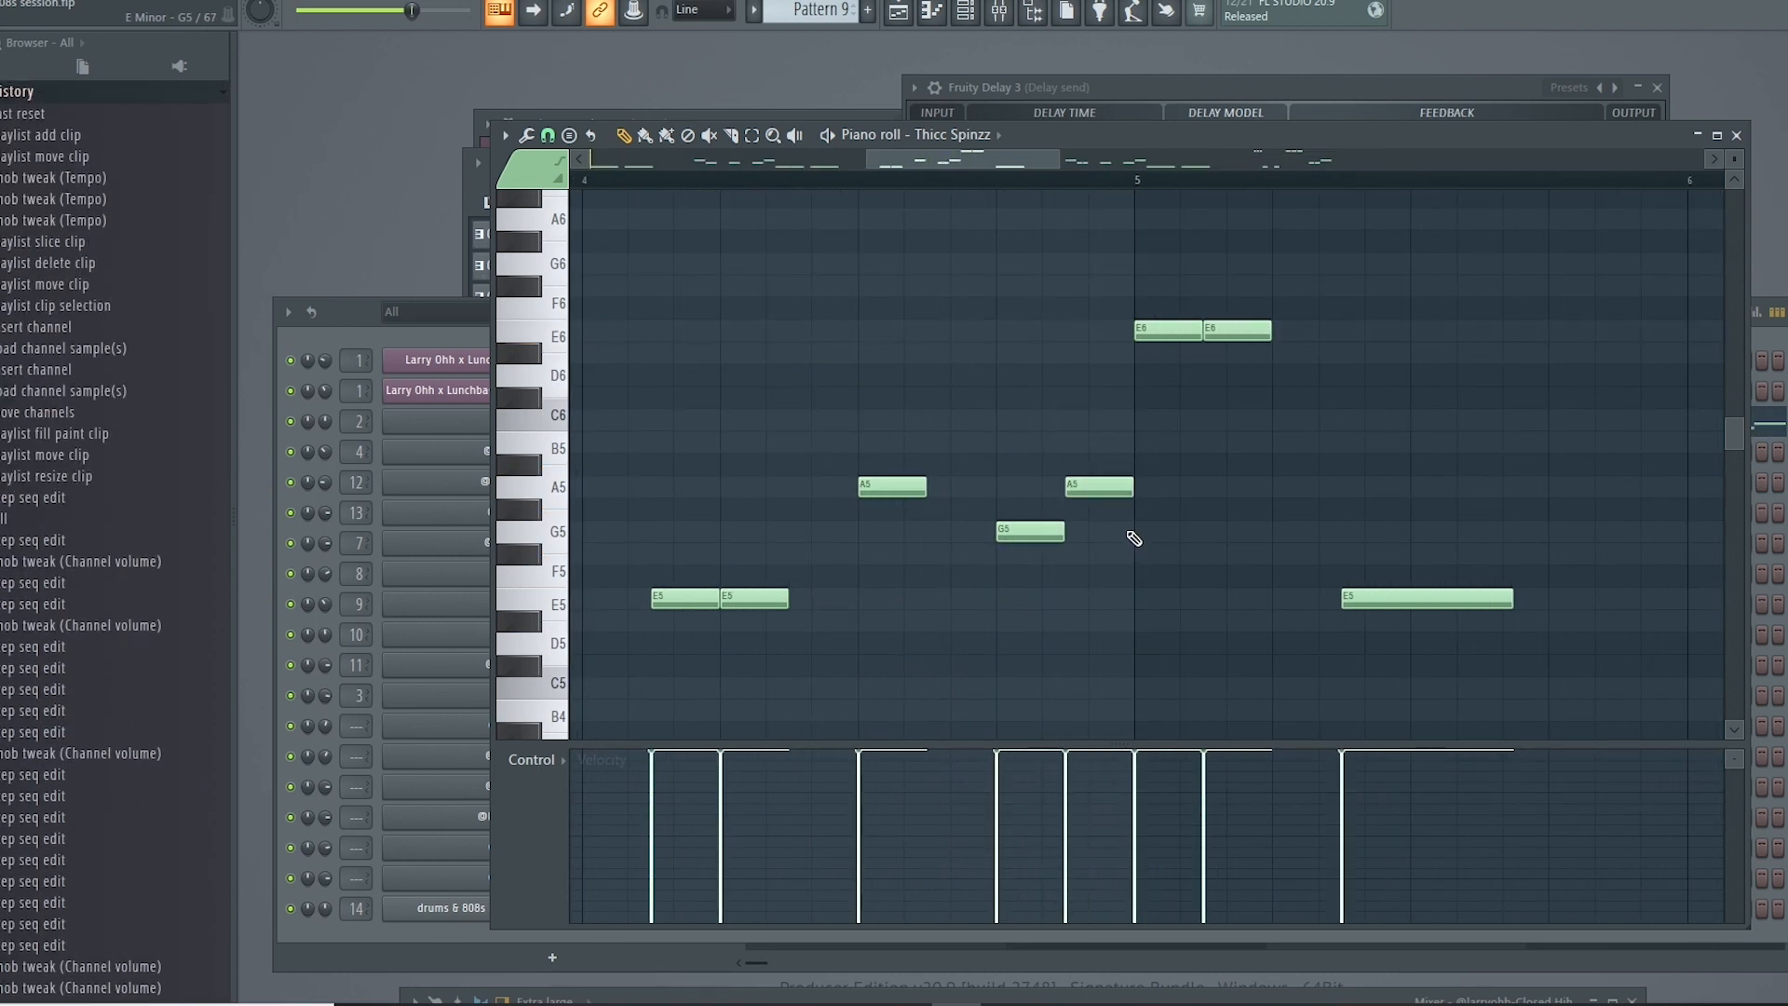
Step: Play the 808 part and examine the playlist arrangement through to bar 17
scroll(1017, 529, down, 4)
scroll(1047, 475, down, 3)
key(space)
scroll(990, 467, down, 2)
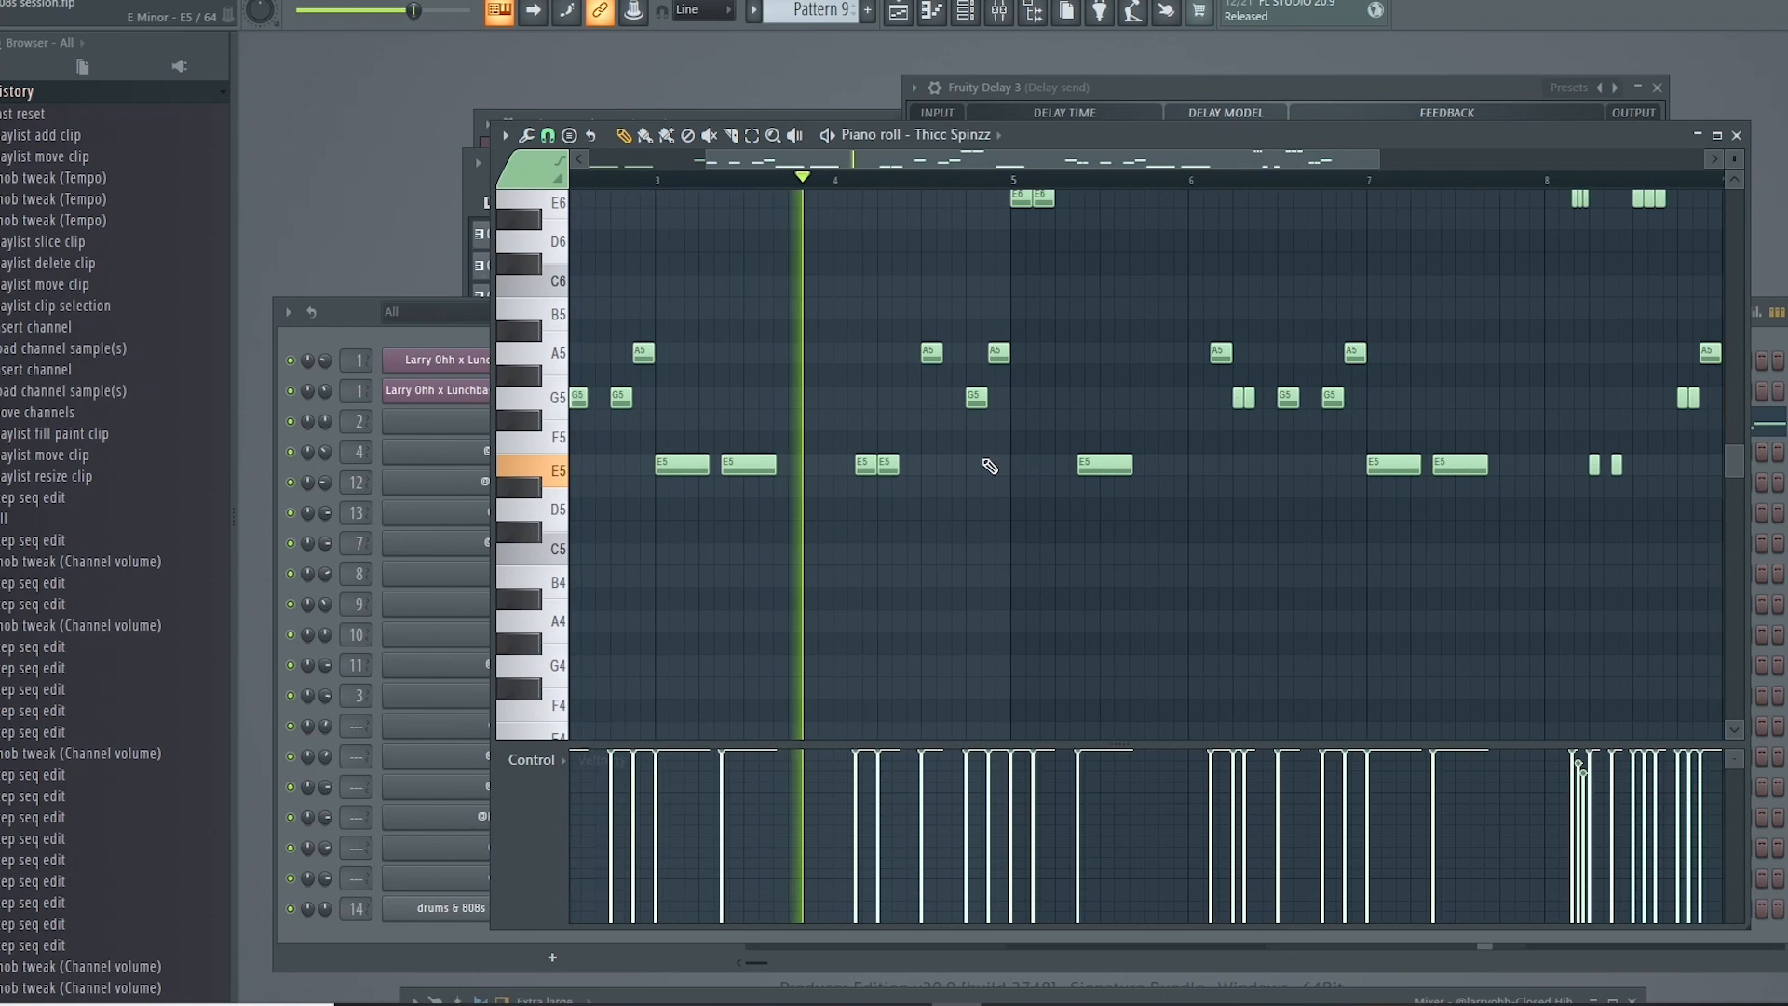
key(F5)
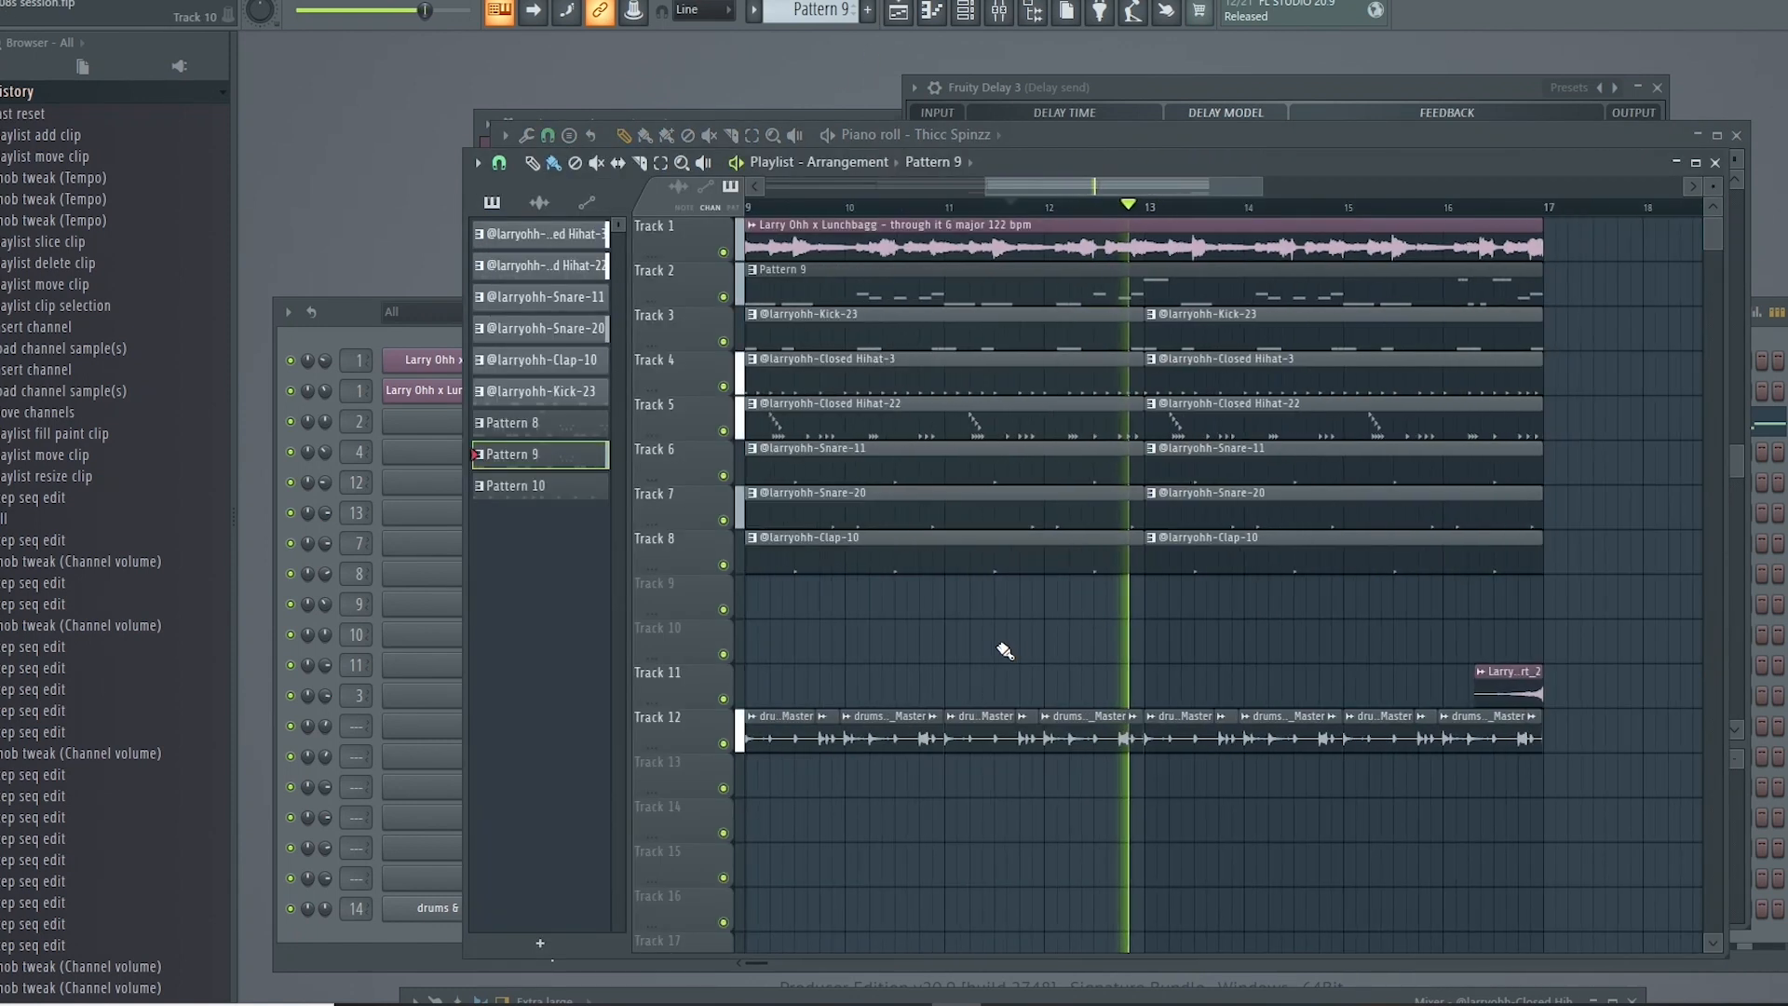
scroll(1003, 645, down, 2)
scroll(1098, 624, down, 2)
scroll(1093, 643, up, 1)
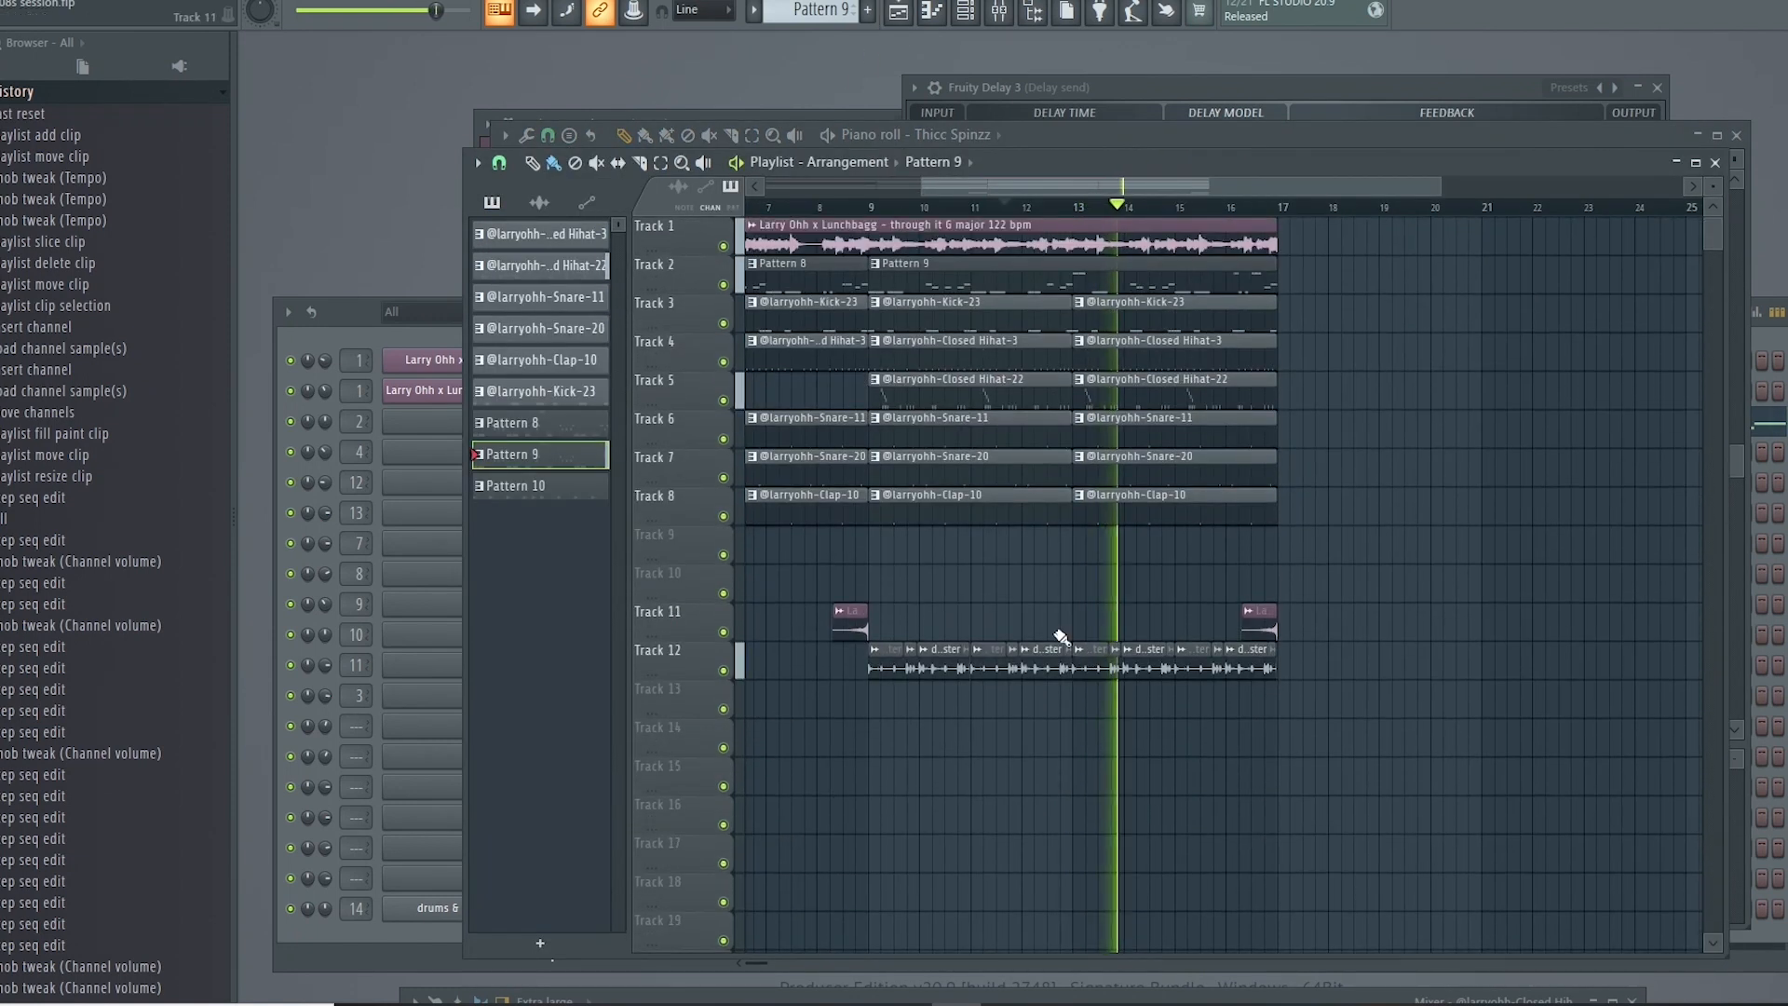
scroll(1090, 647, up, 3)
scroll(1070, 621, up, 1)
scroll(1080, 610, down, 5)
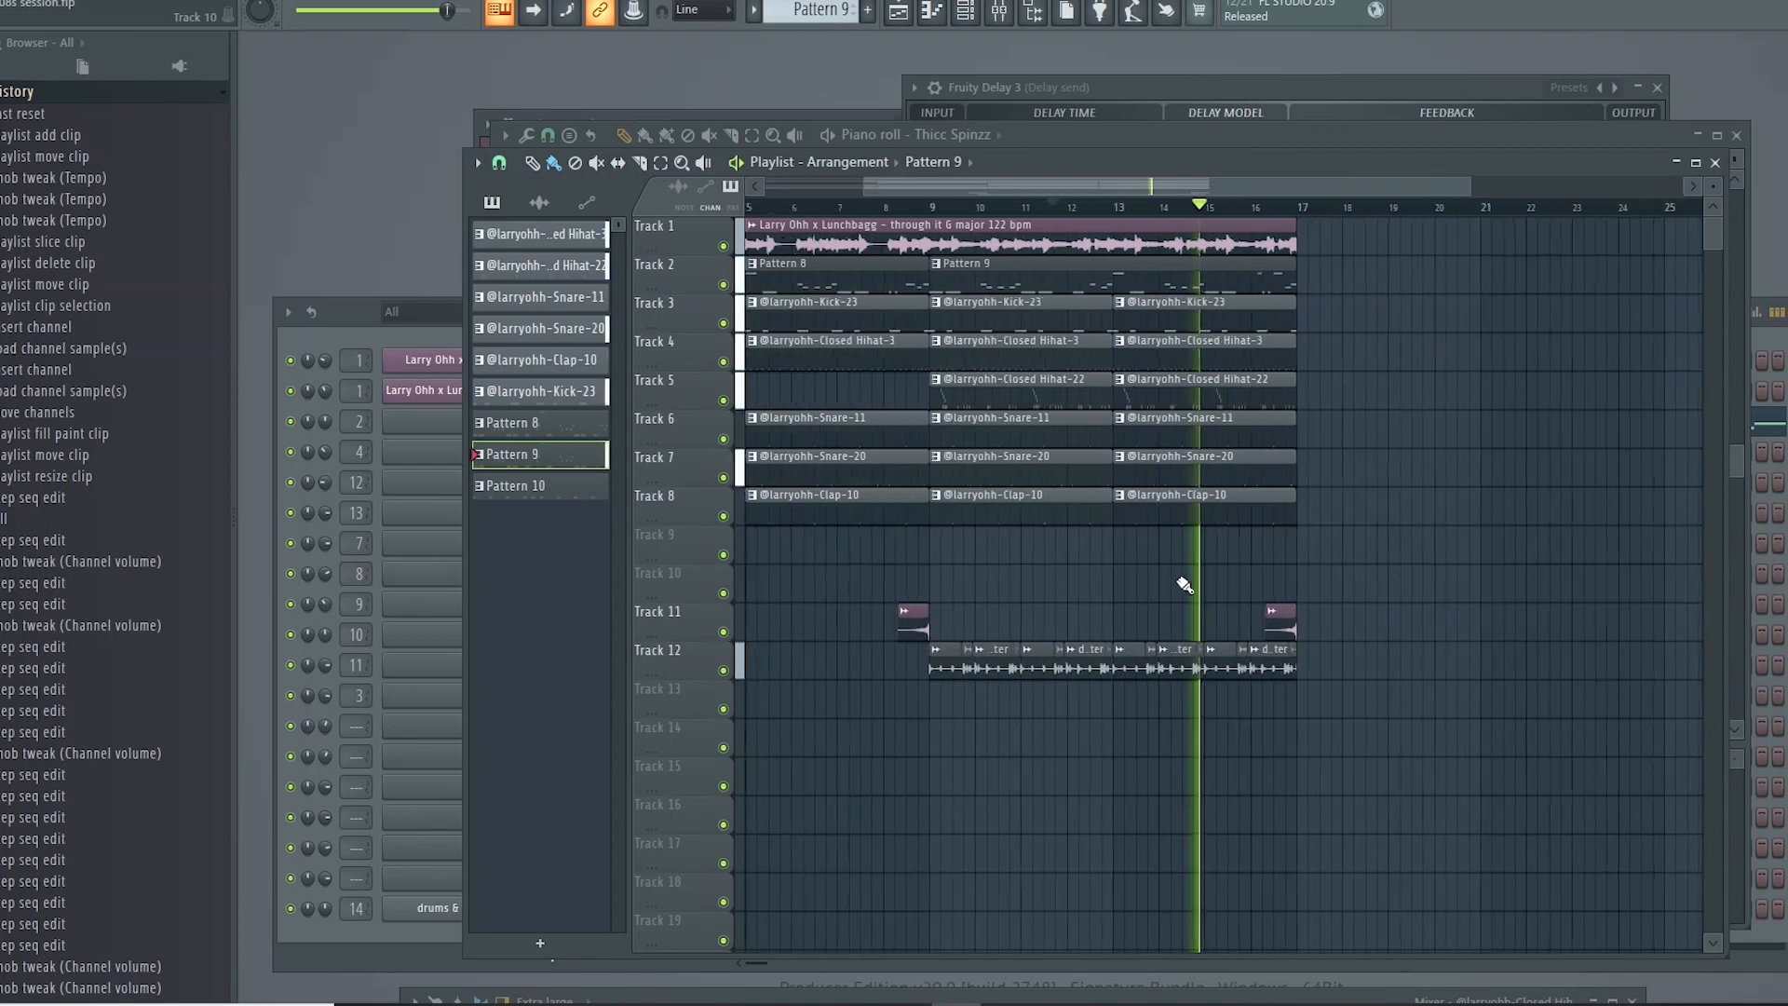
scroll(1179, 561, up, 2)
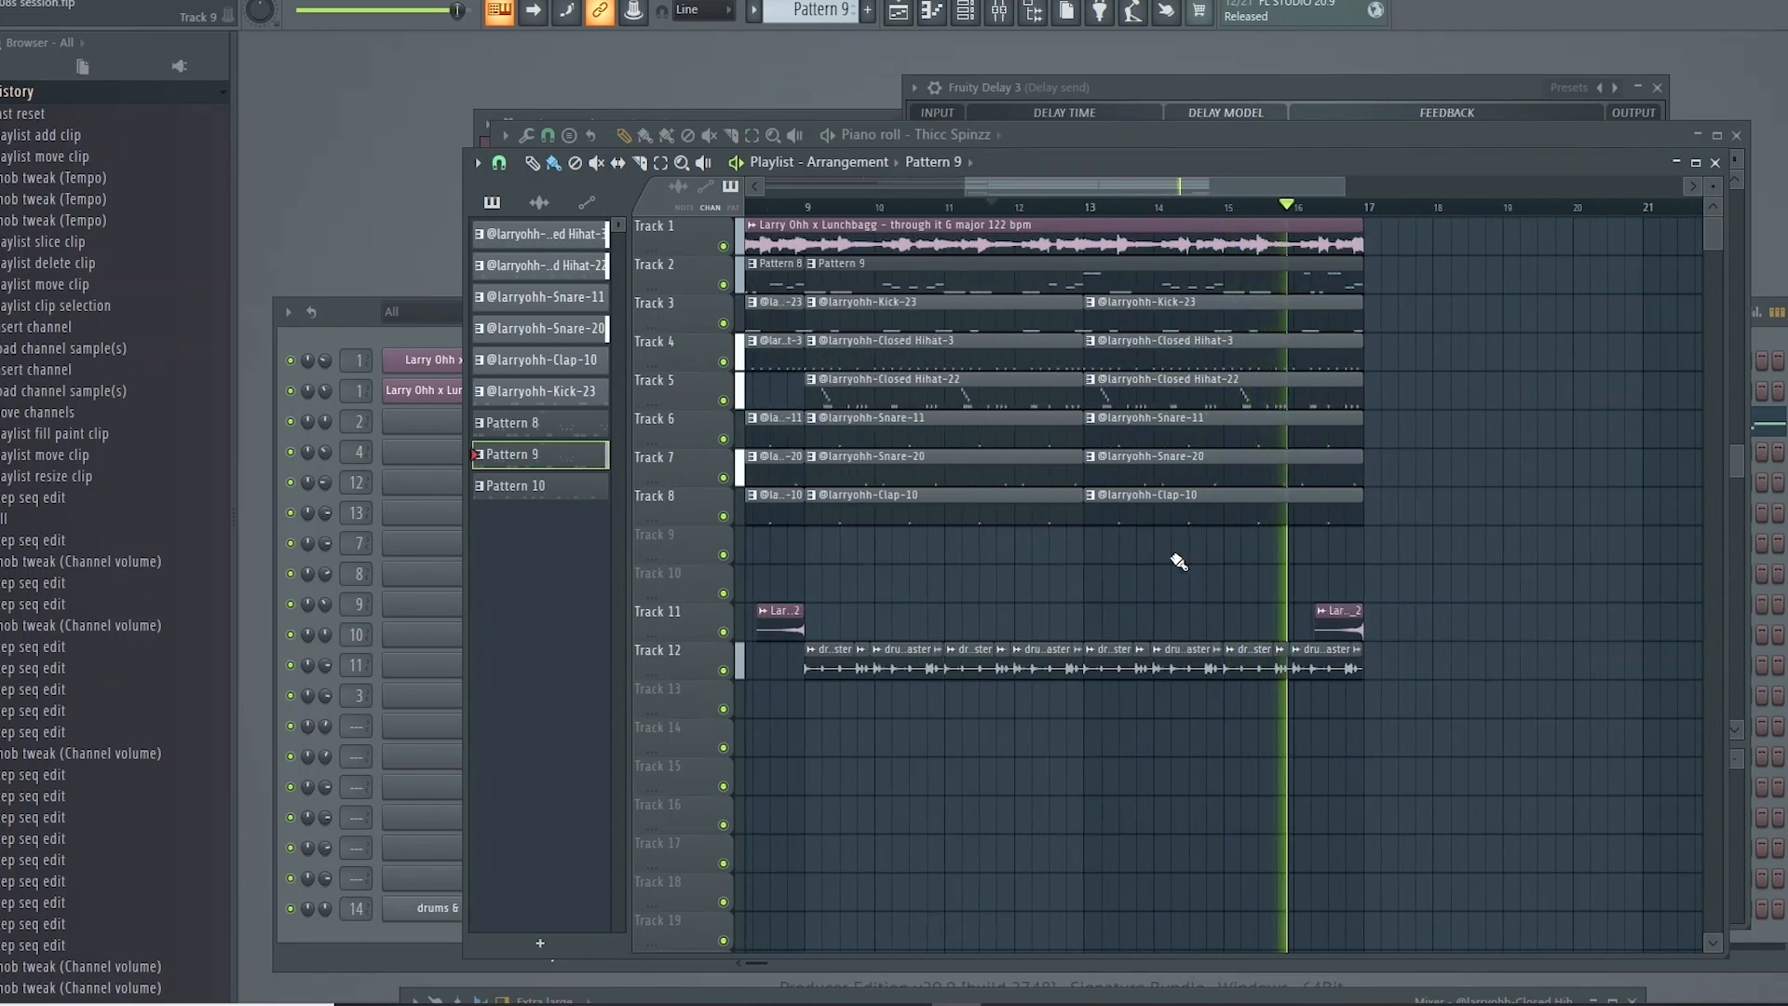
scroll(1276, 559, down, 2)
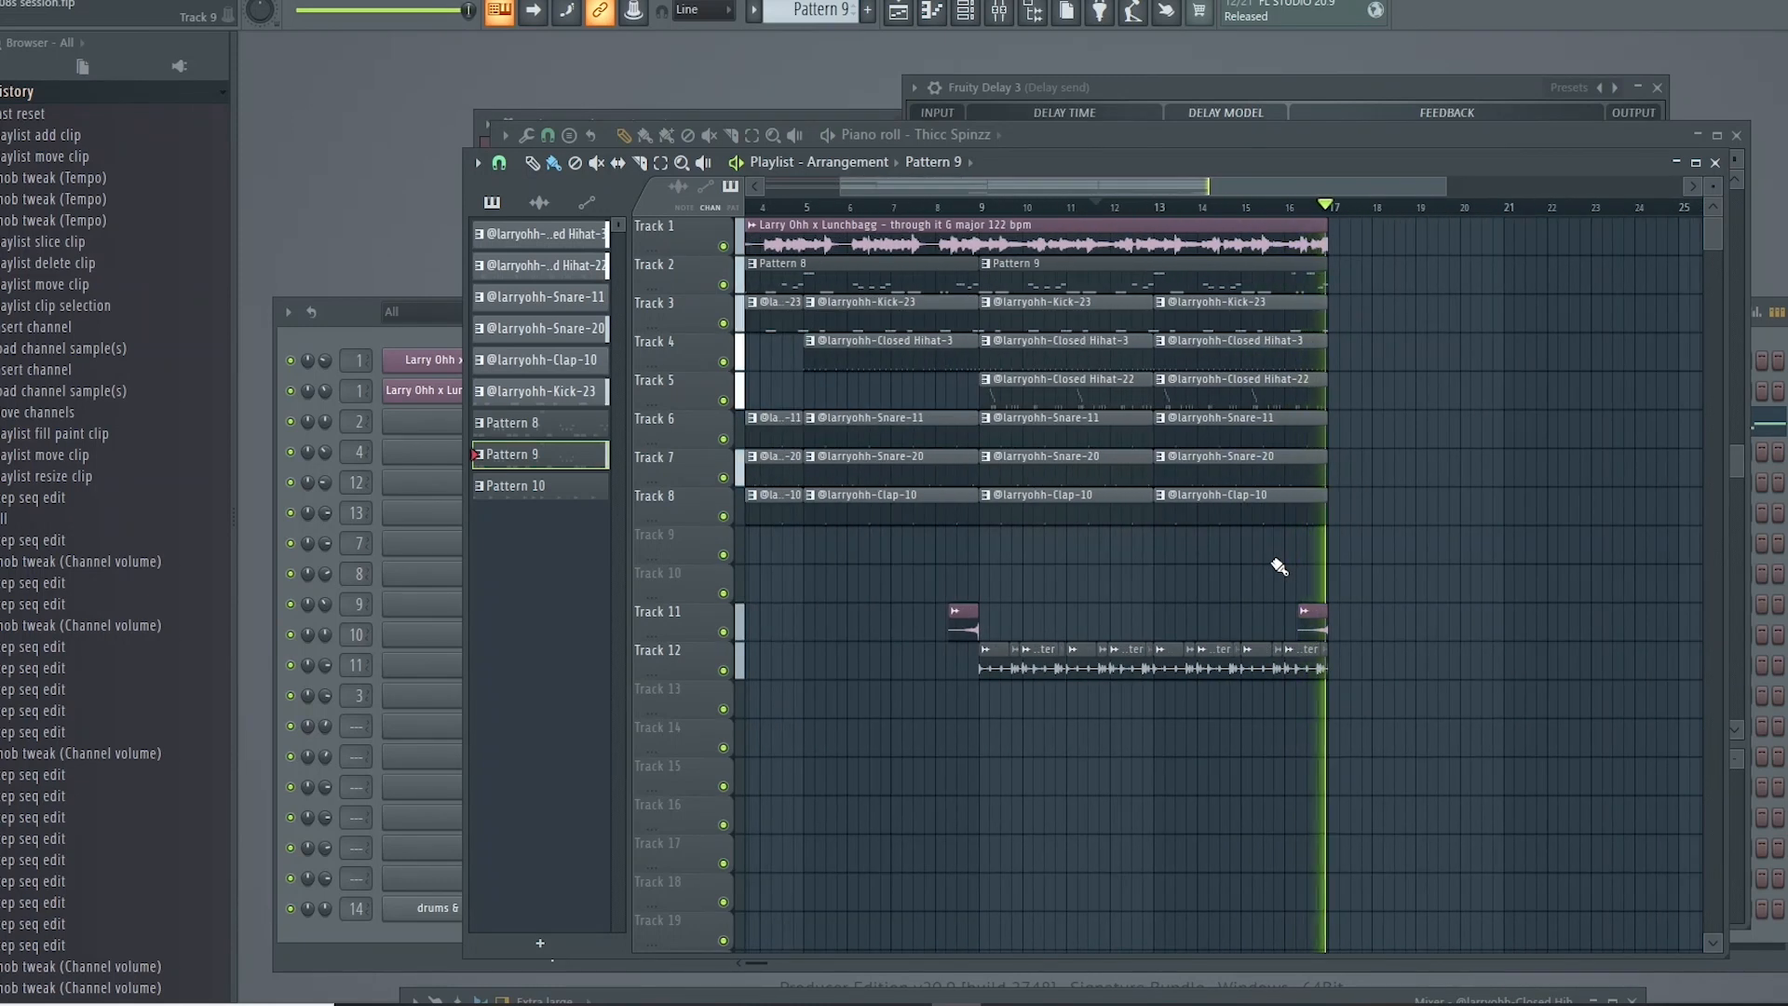
scroll(1408, 559, down, 2)
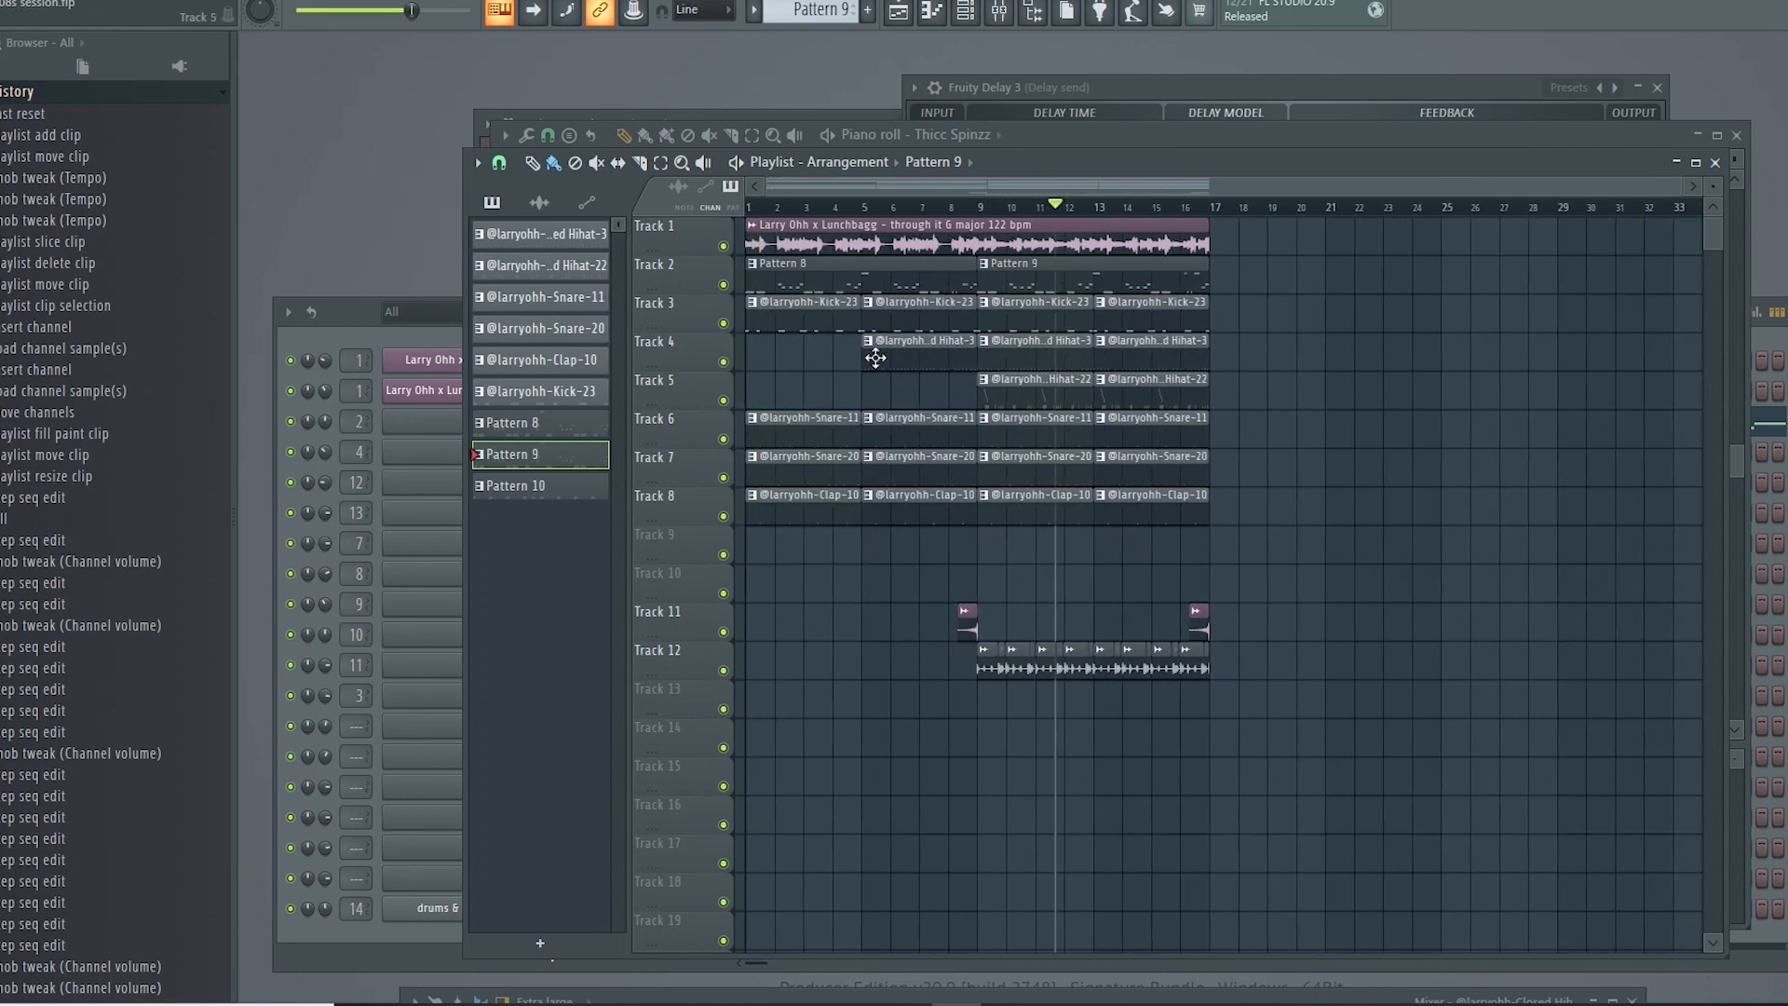
Step: Highlight the Closed Hihat-3 and Closed Hihat-22 clips on Tracks 4 and 5 to review how the hi-hats enter, then clear the selection
scroll(815, 580, up, 1)
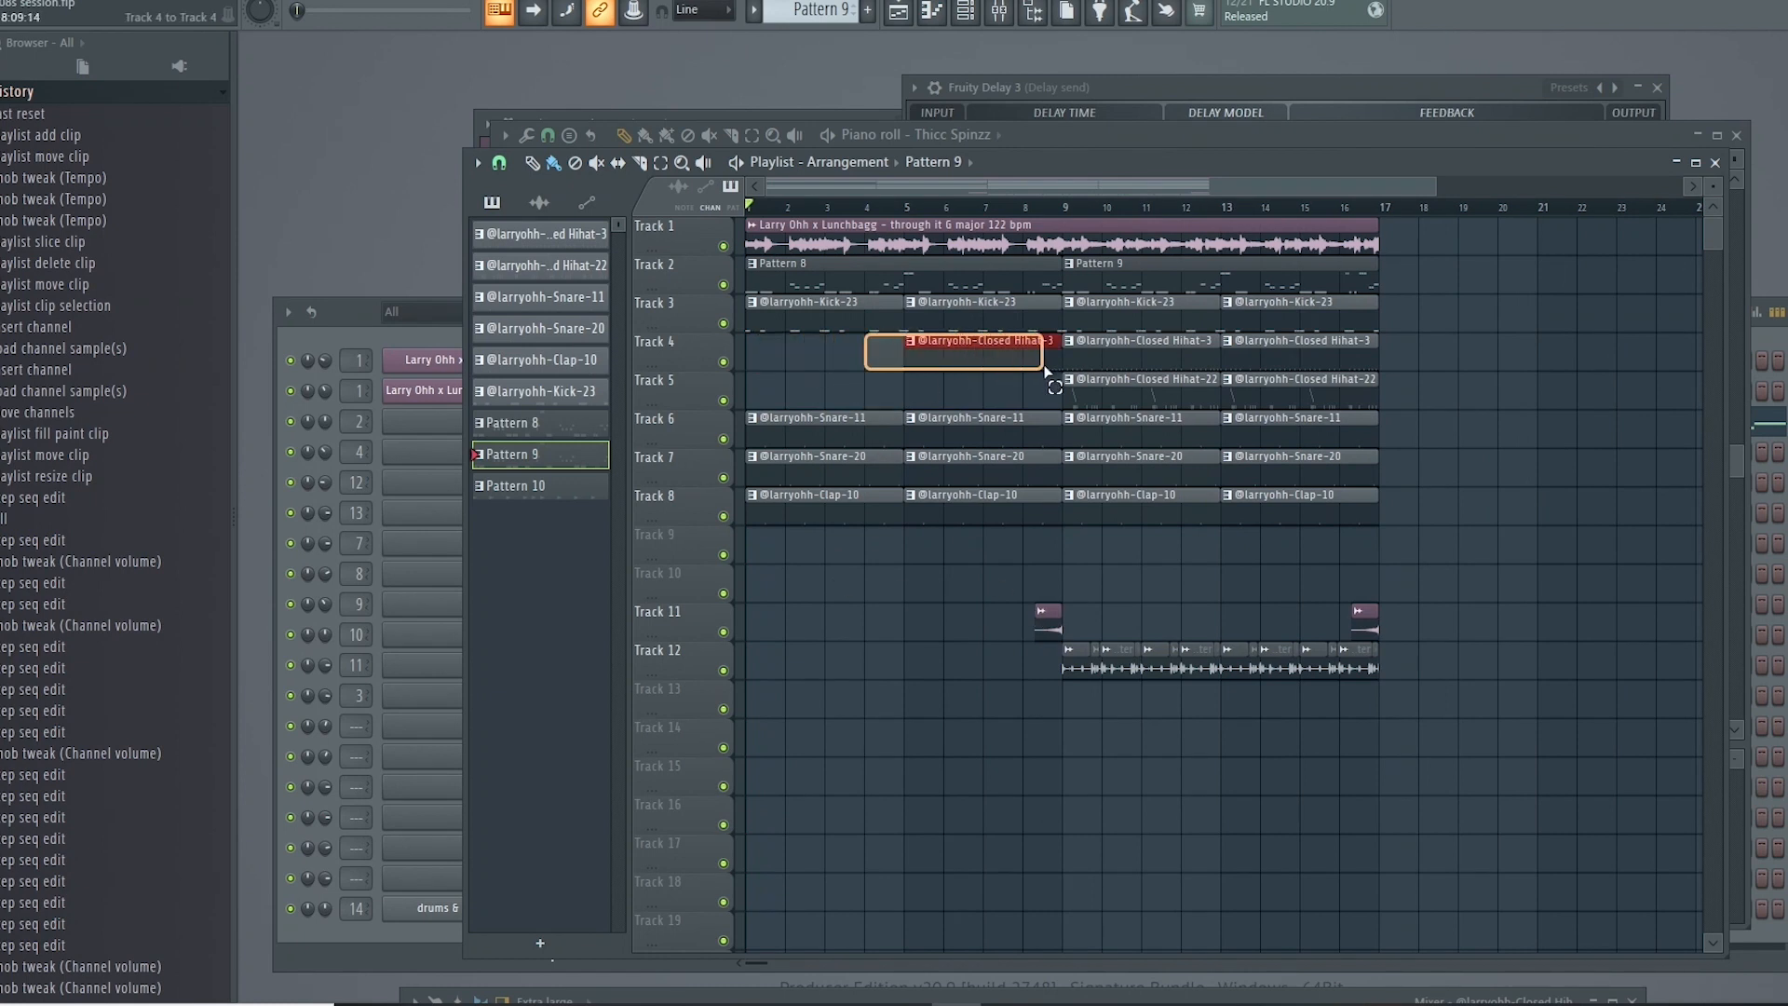
drag(1087, 370, 1291, 398)
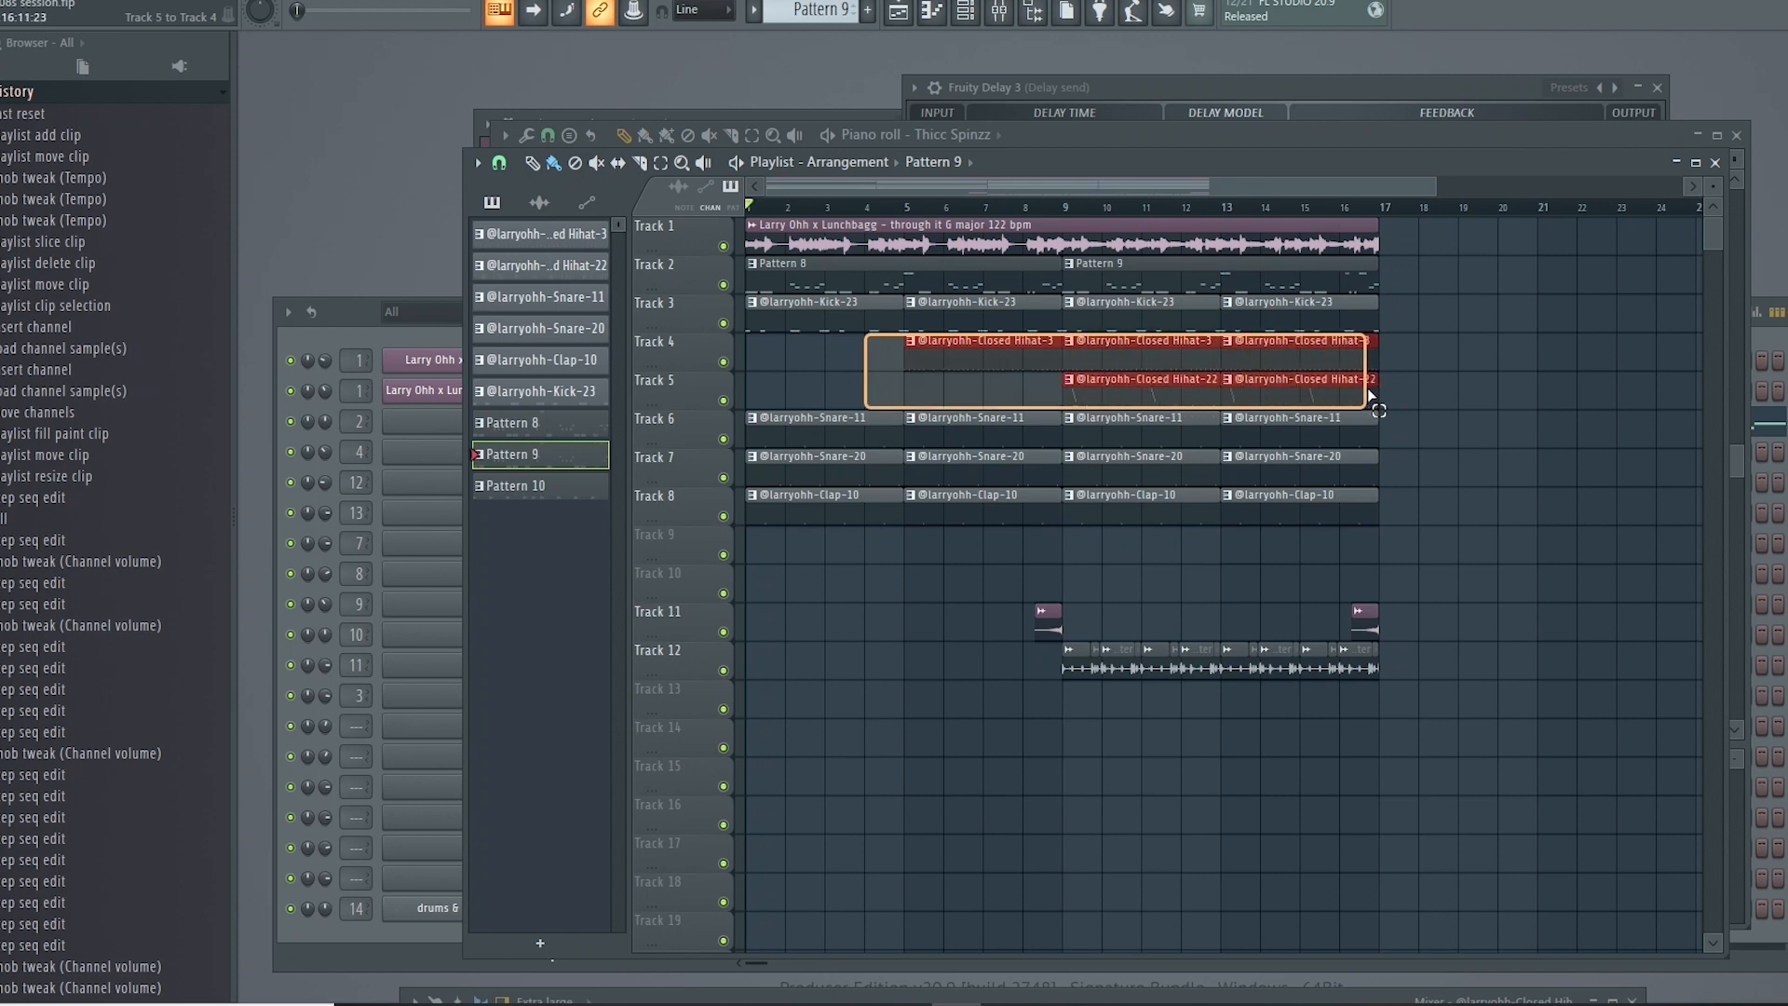
drag(1369, 397, 1376, 398)
right_click(1455, 414)
Step: Bring up the mixer and place it below the playlist so both the arrangement and the levels are in view
click(359, 315)
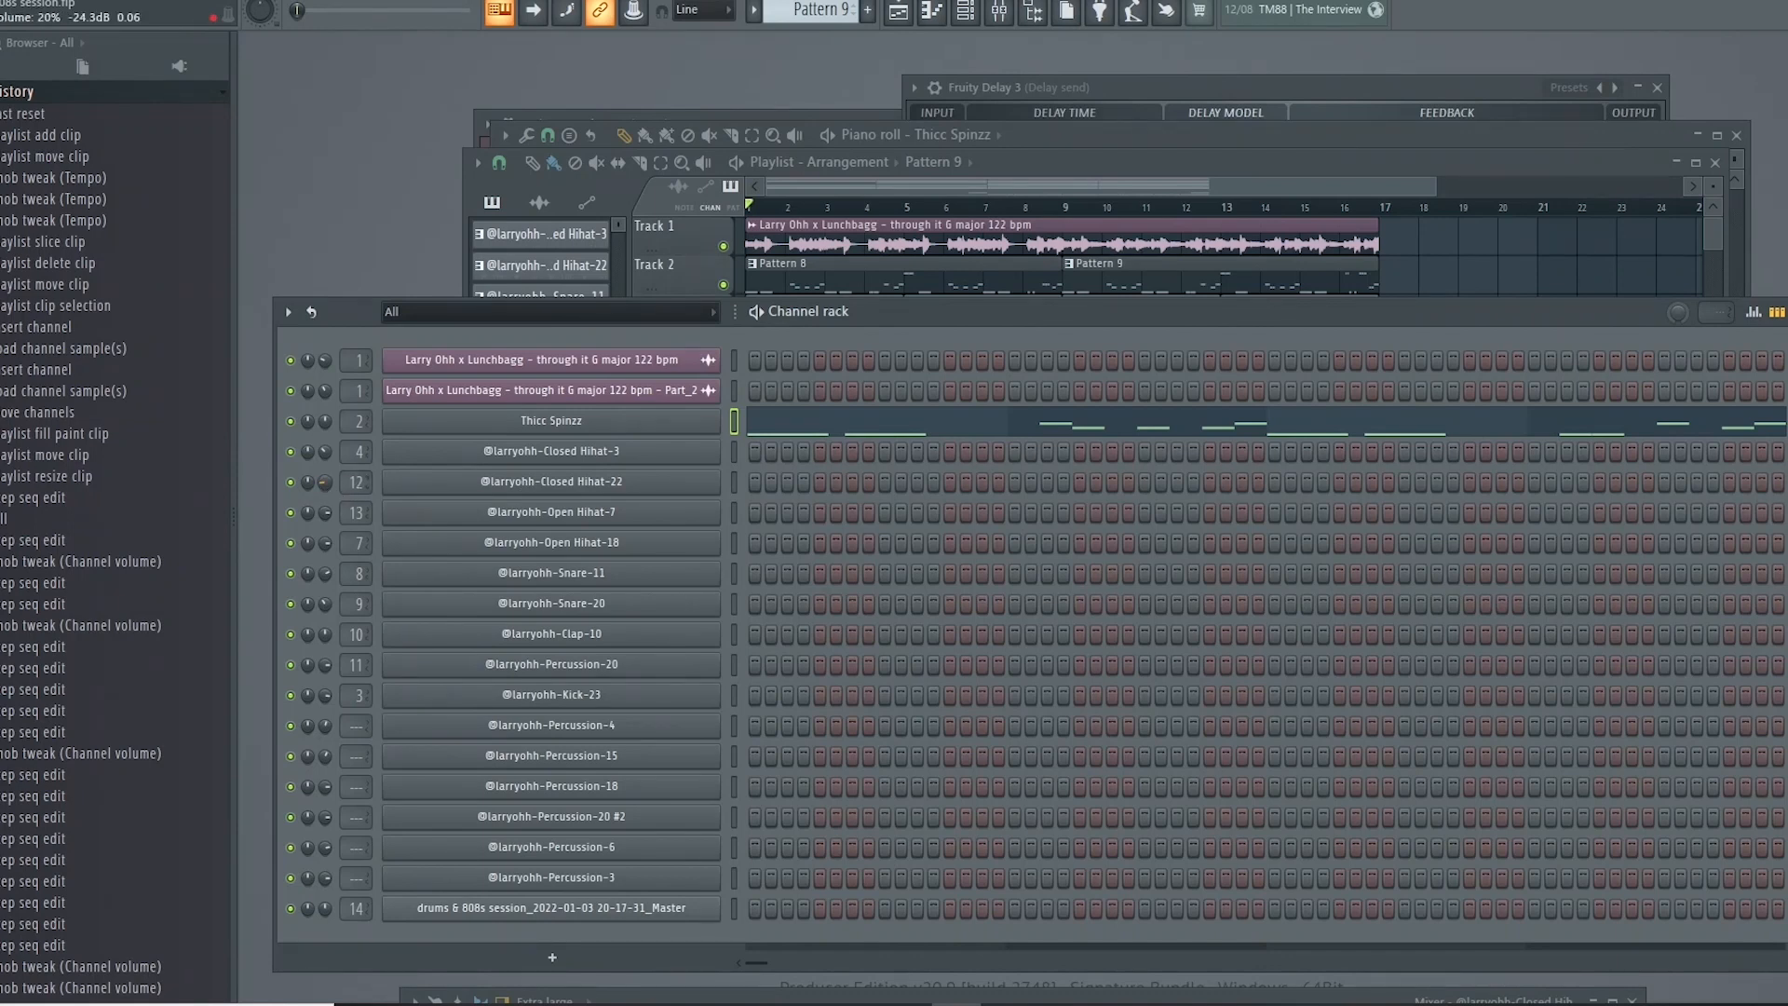
click(1004, 15)
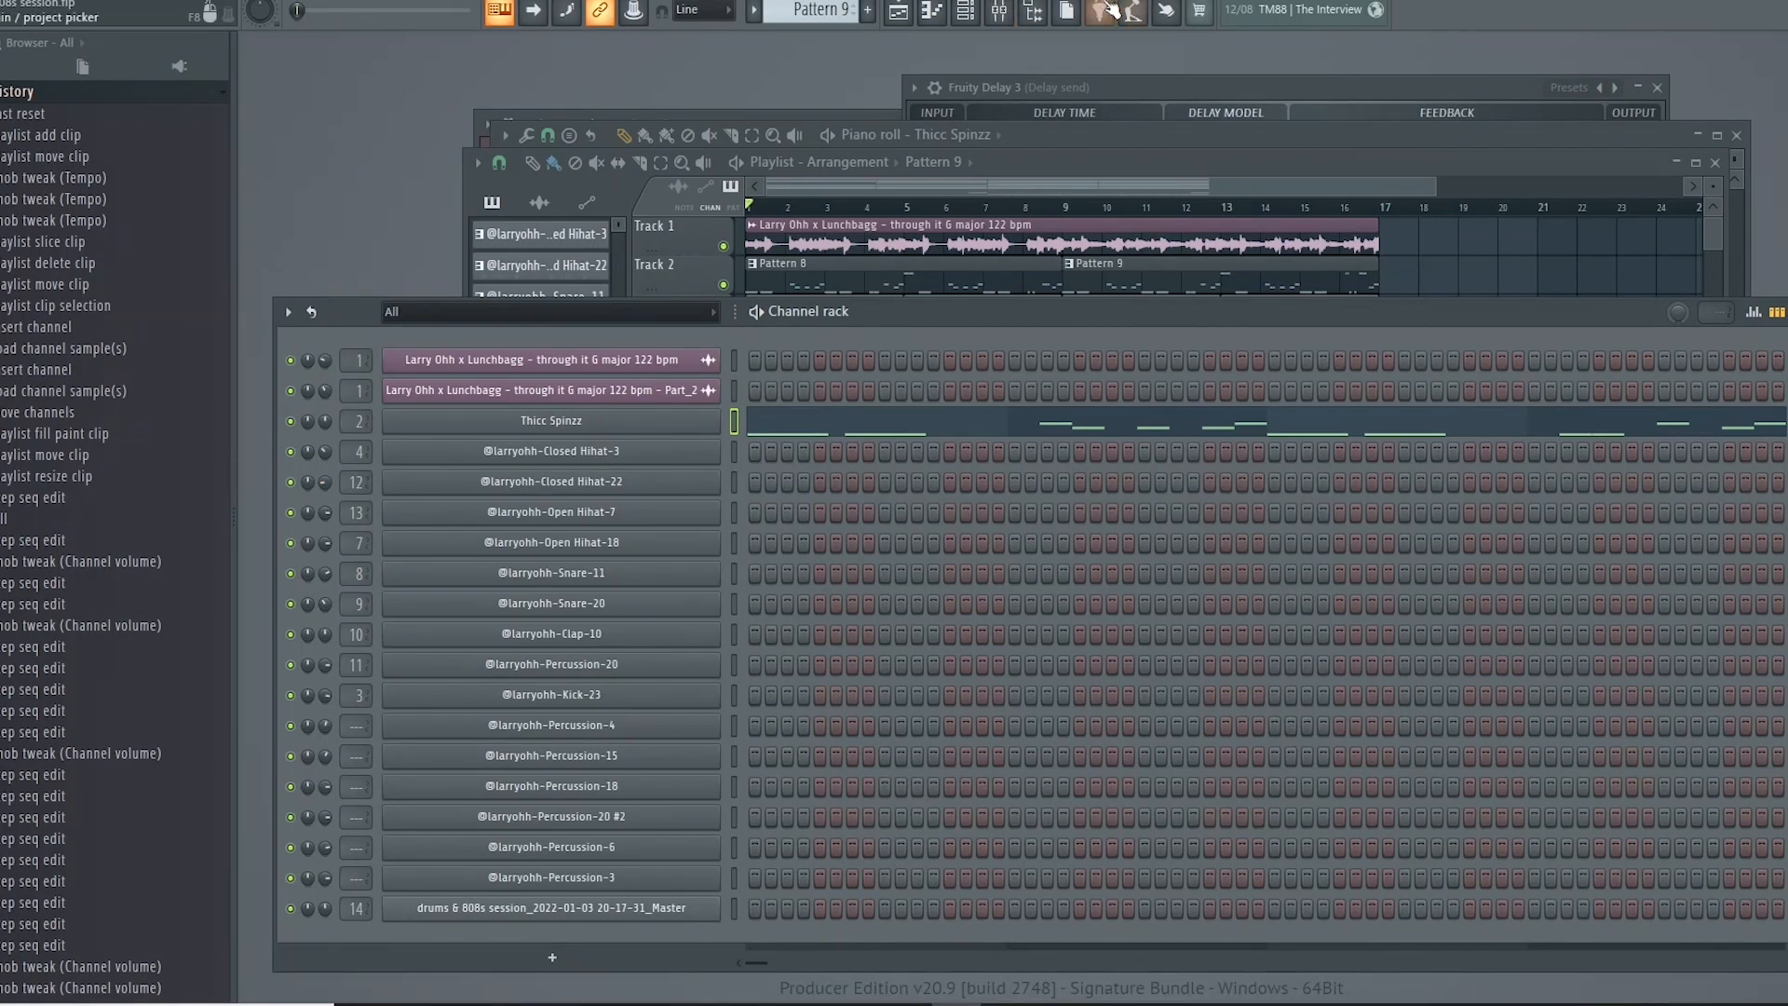
click(1005, 13)
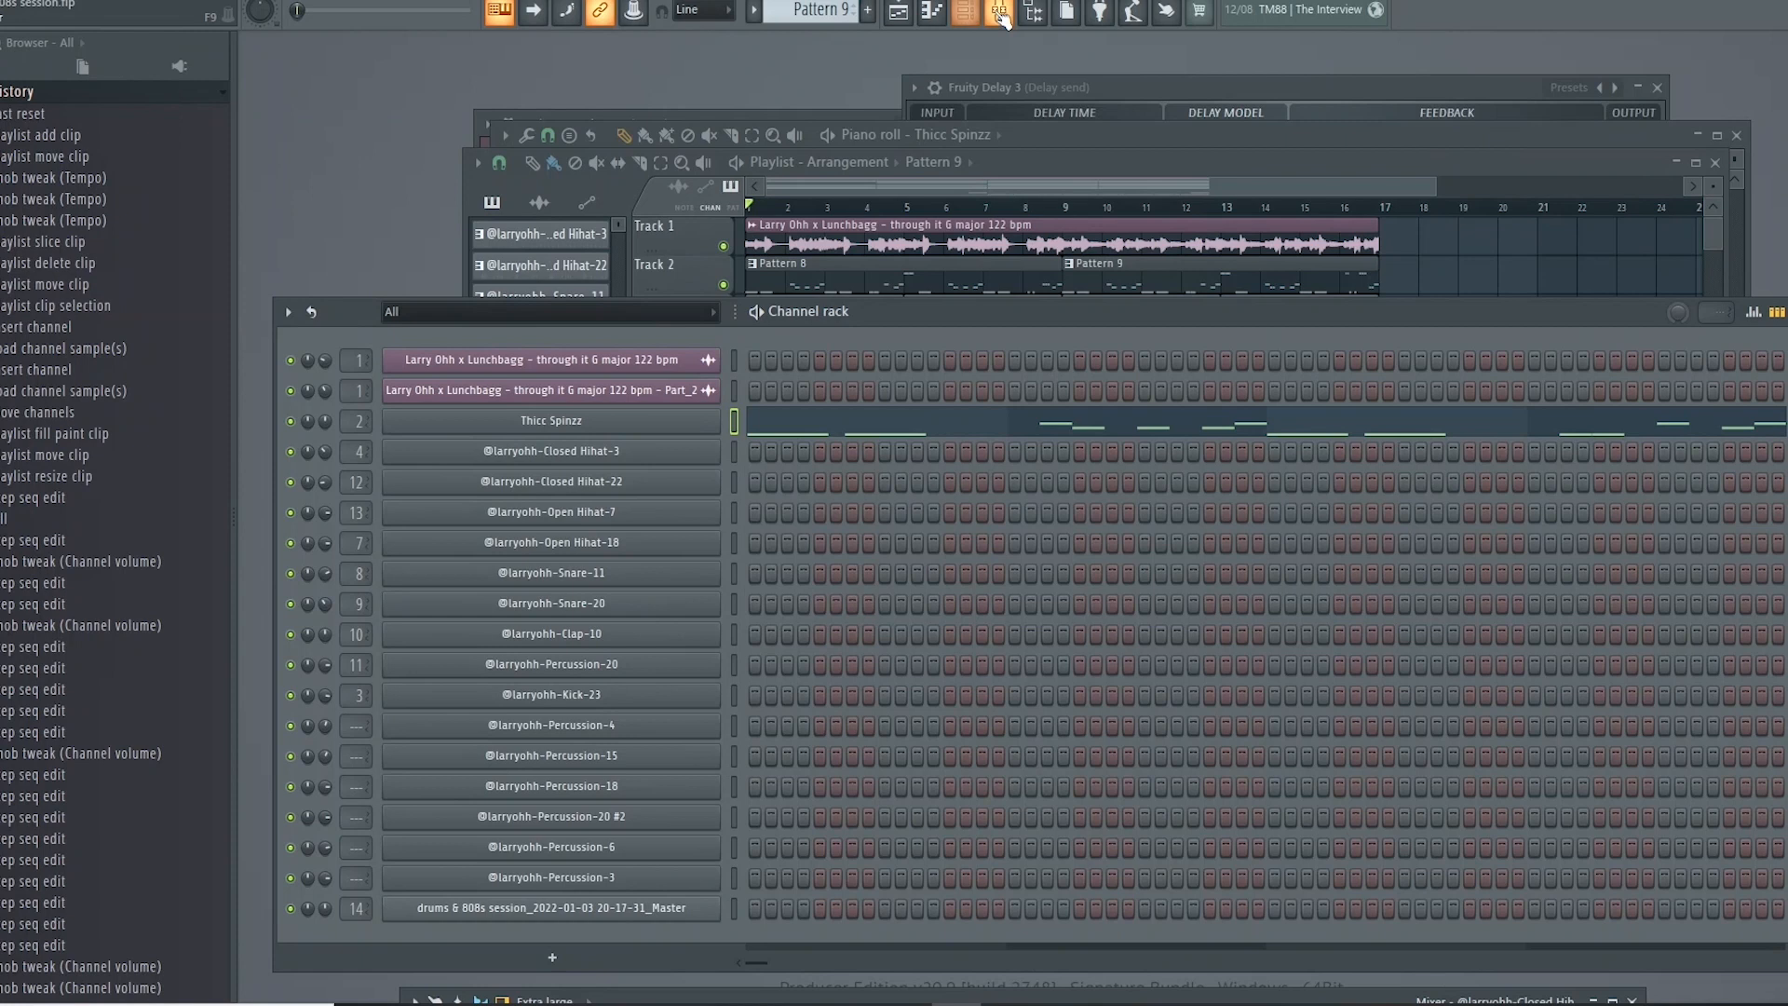
click(1001, 15)
click(996, 14)
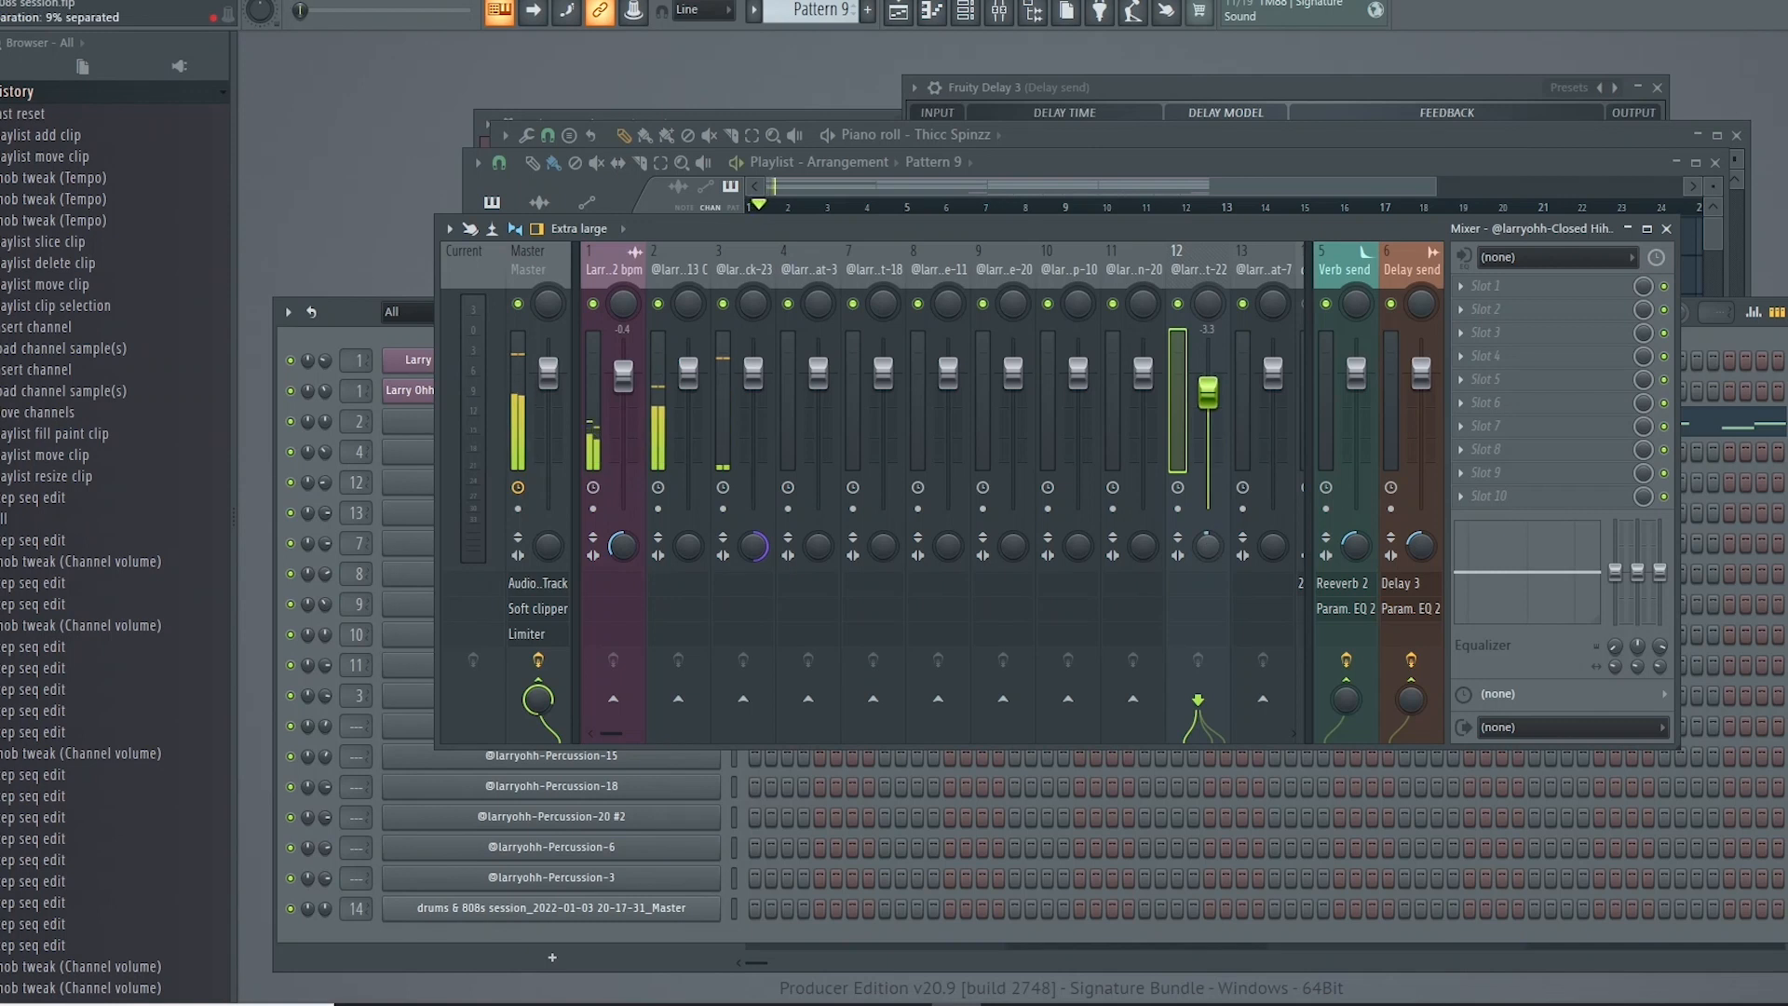
drag(1159, 231, 1212, 644)
click(1144, 163)
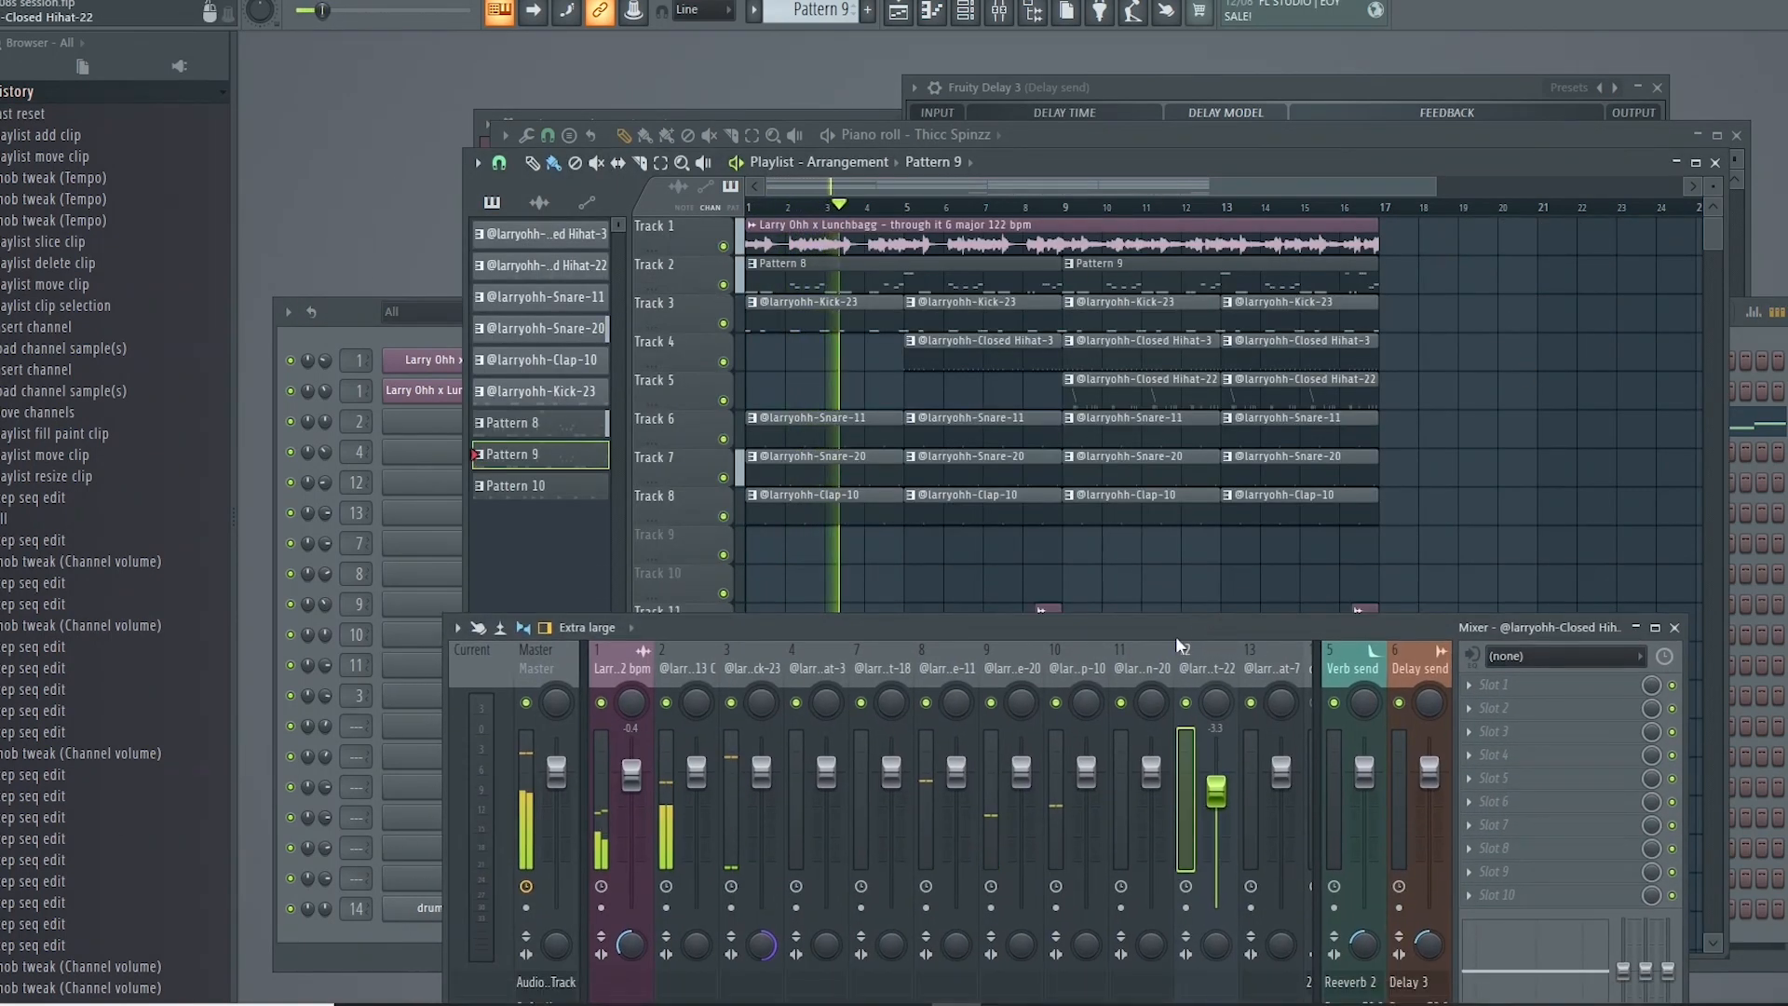
Step: On the 808 mixer track, adjust the stereo separation to match the kick's and set the level to 0.2 dB
click(764, 776)
key(space)
click(689, 670)
drag(709, 630, 740, 540)
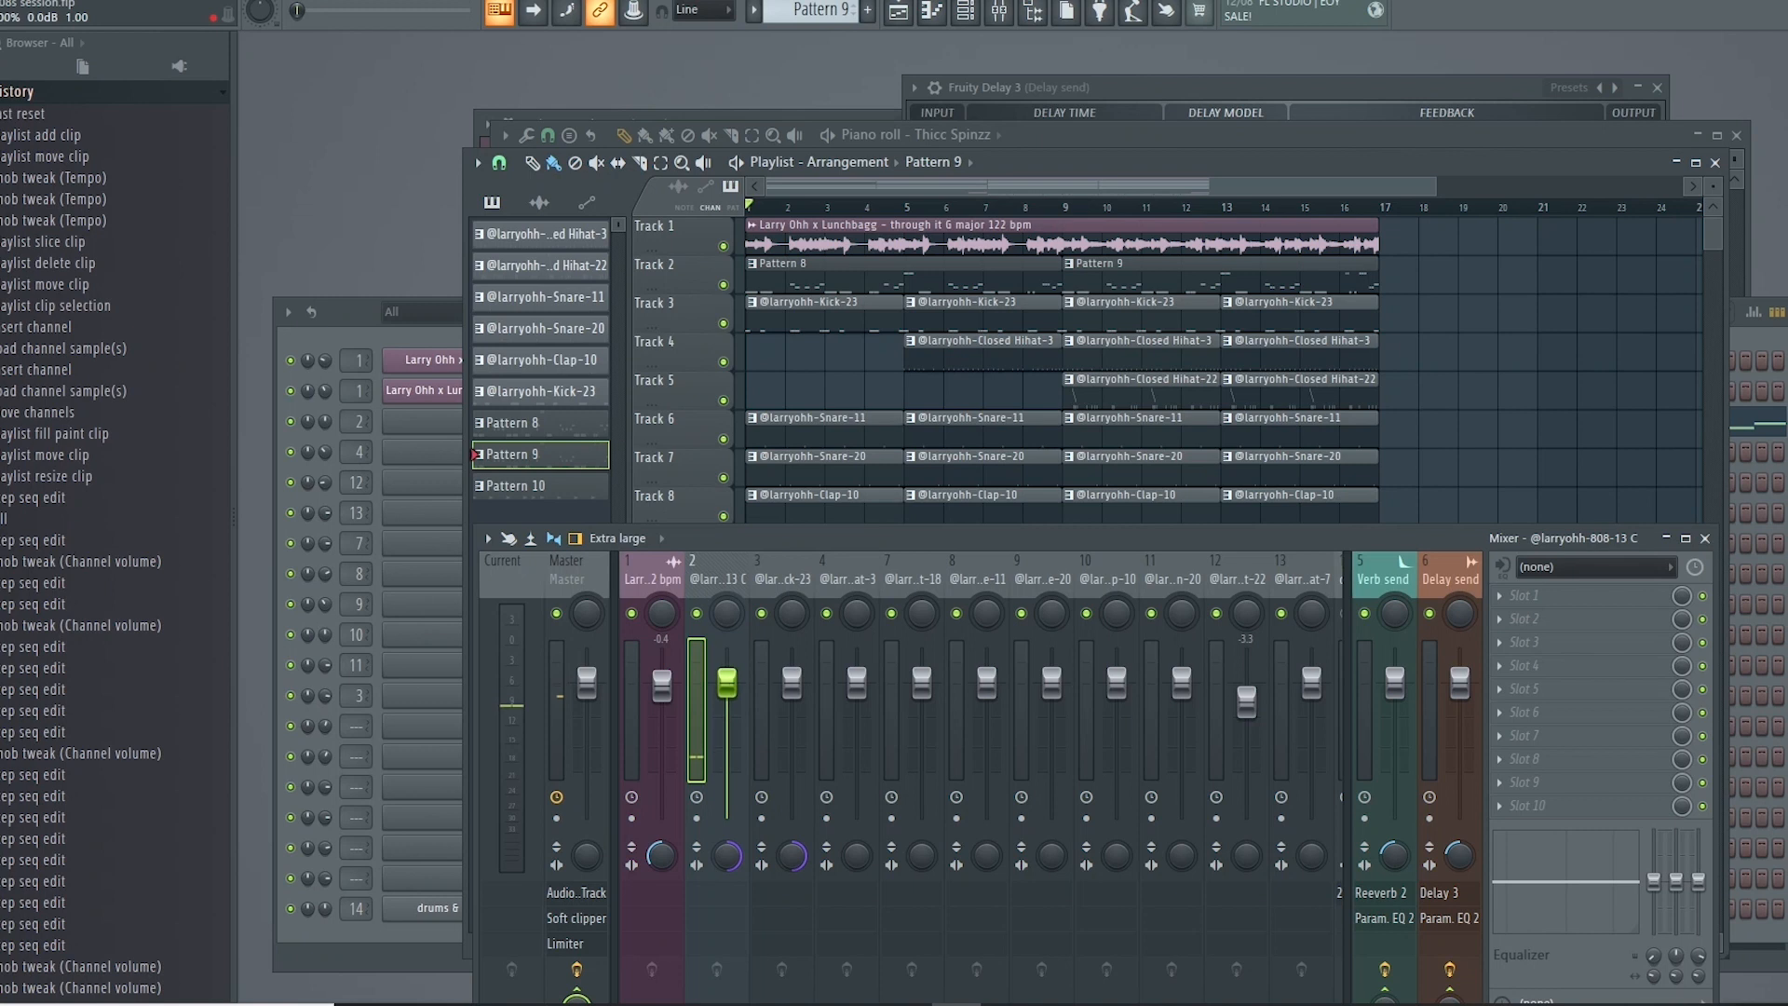
key(space)
drag(867, 541, 876, 671)
Step: Play the arrangement through to bar 17 and watch the clips alongside the mixer levels
scroll(773, 568, up, 3)
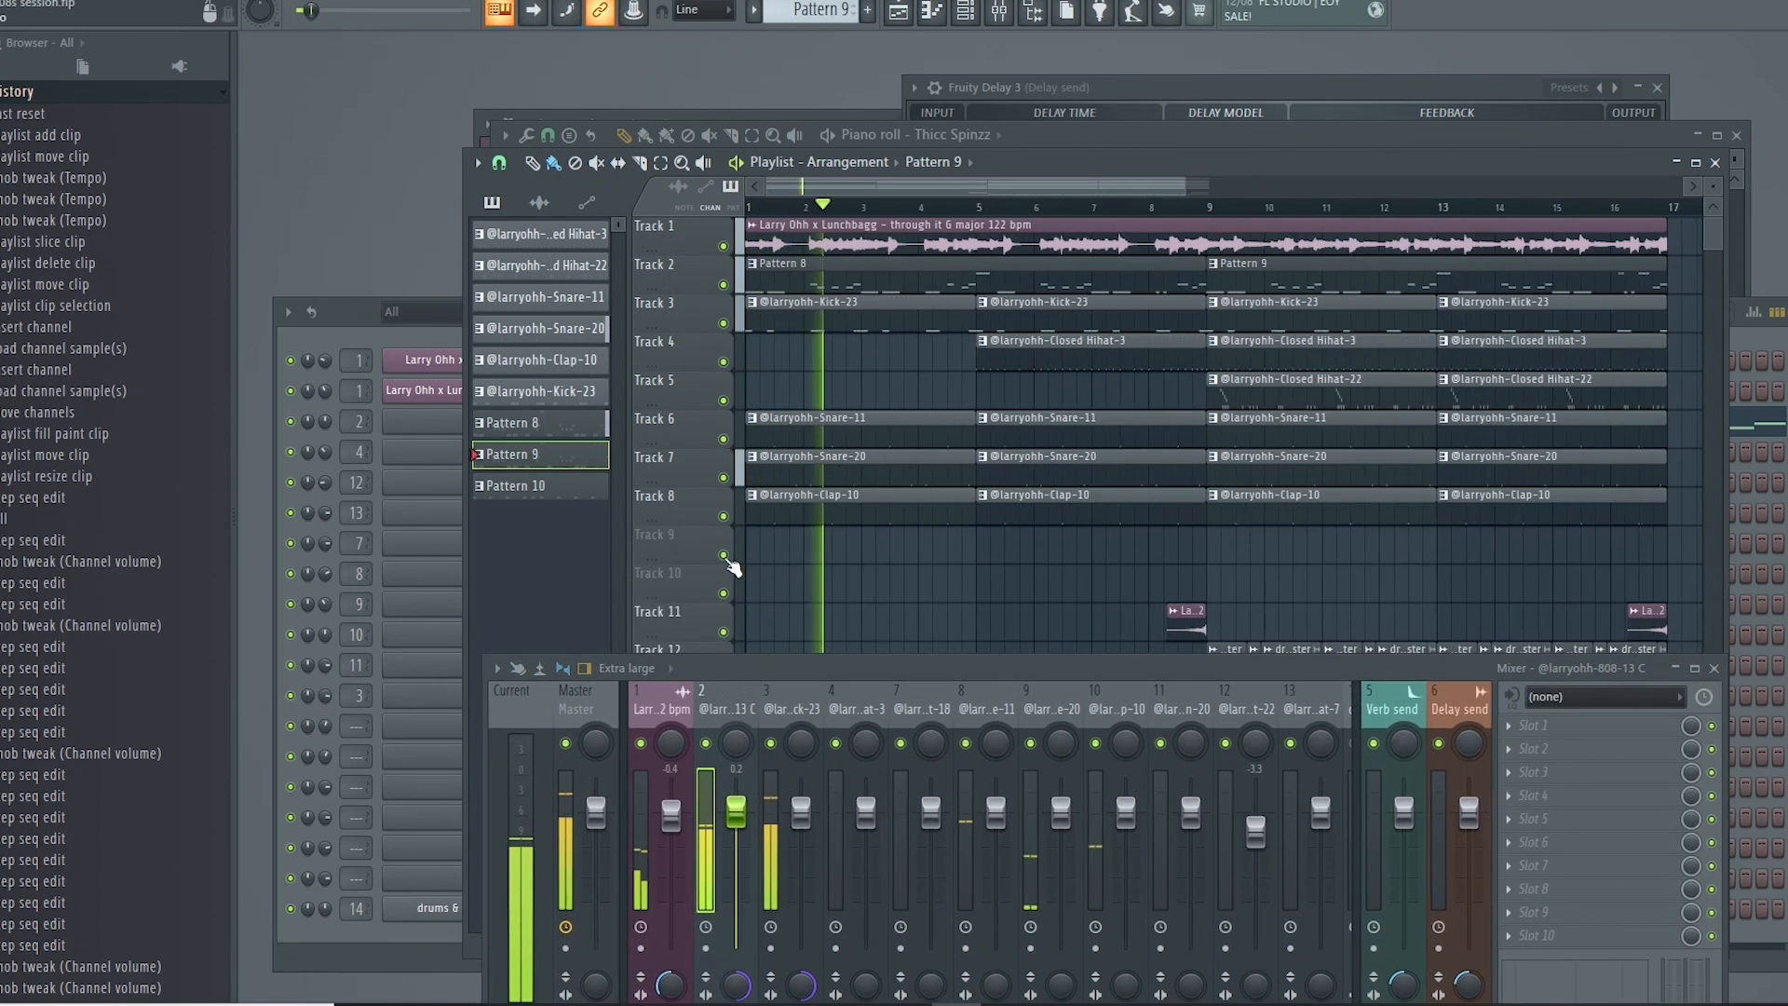
scroll(819, 545, up, 2)
scroll(847, 535, up, 2)
scroll(840, 532, down, 1)
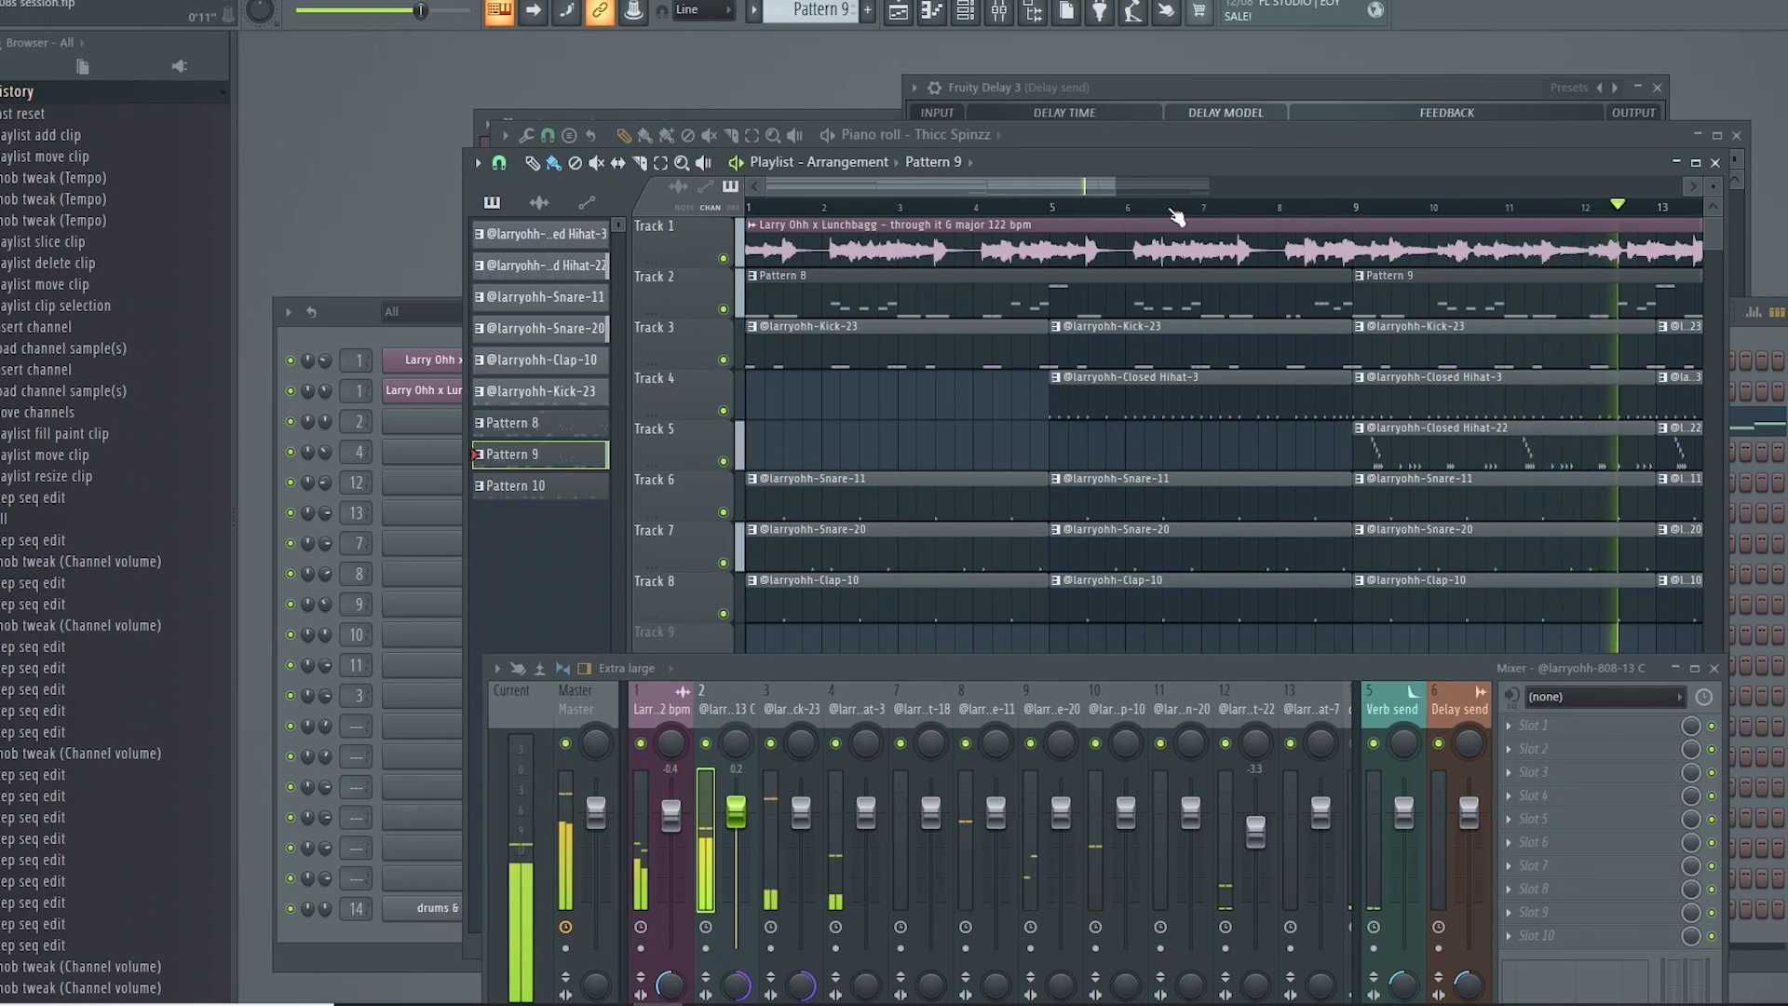
scroll(1178, 219, down, 3)
drag(1231, 669, 1228, 689)
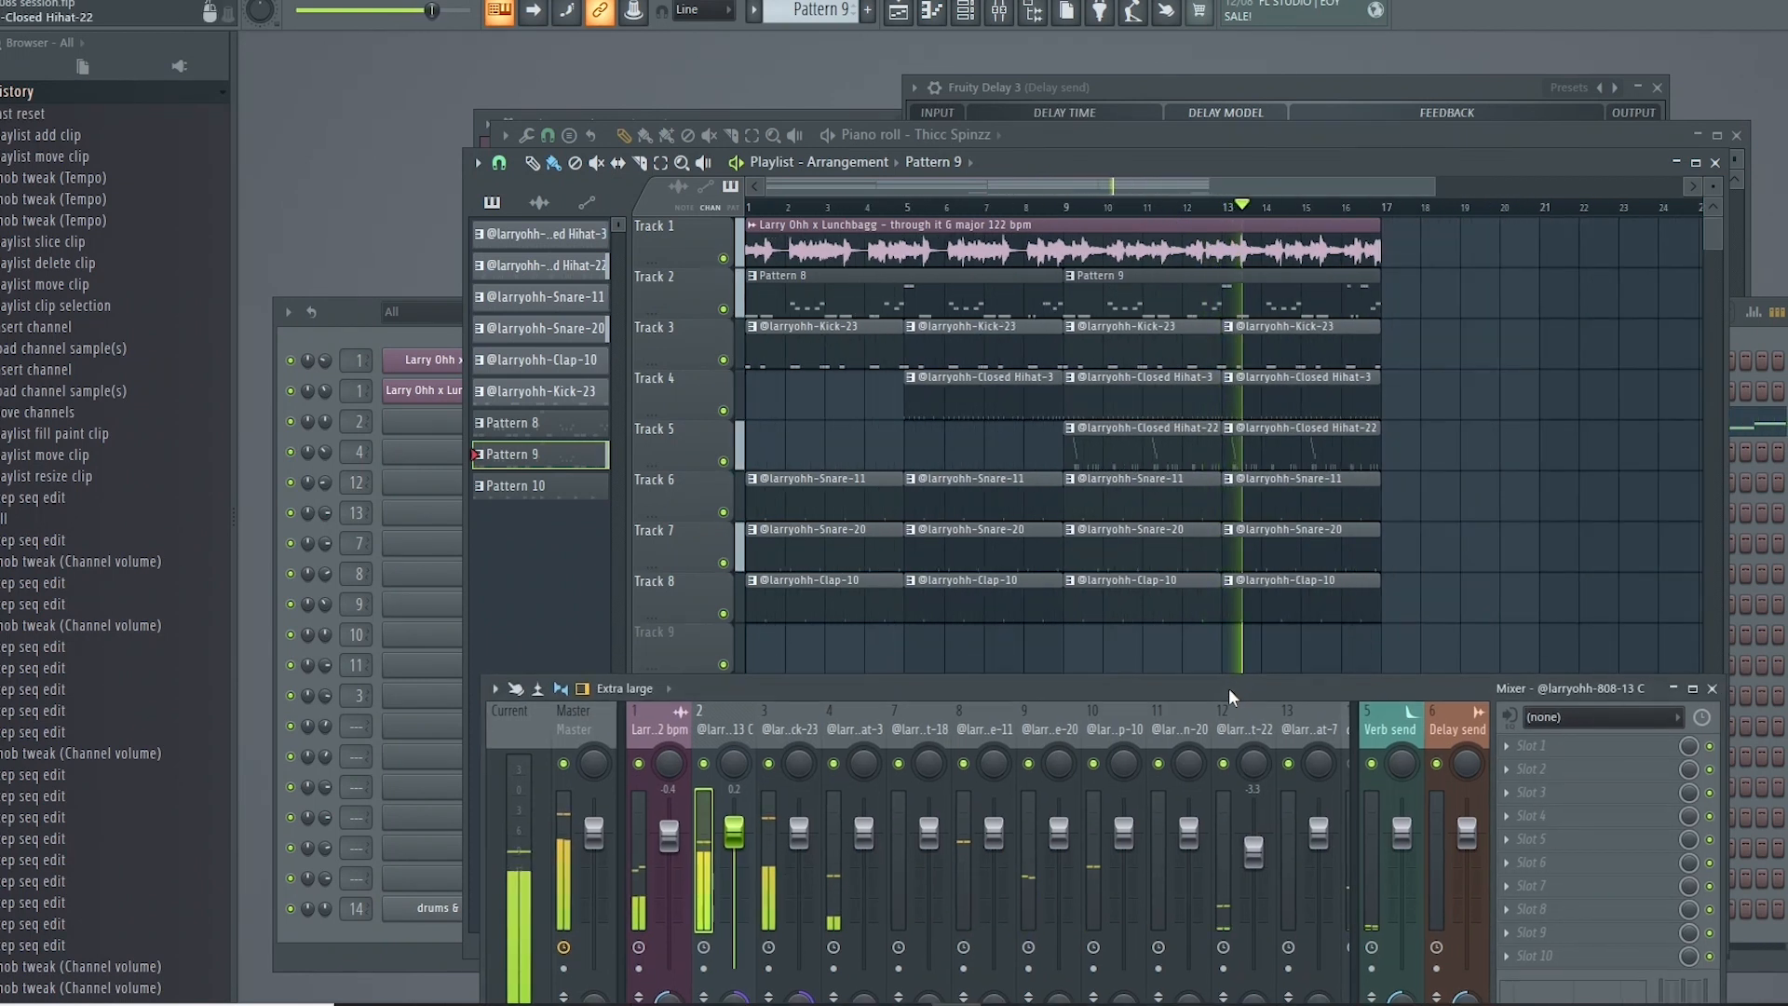
scroll(1293, 495, down, 1)
scroll(1293, 494, up, 1)
scroll(1720, 189, down, 1)
scroll(1720, 189, up, 1)
scroll(1723, 189, down, 1)
scroll(1721, 189, up, 1)
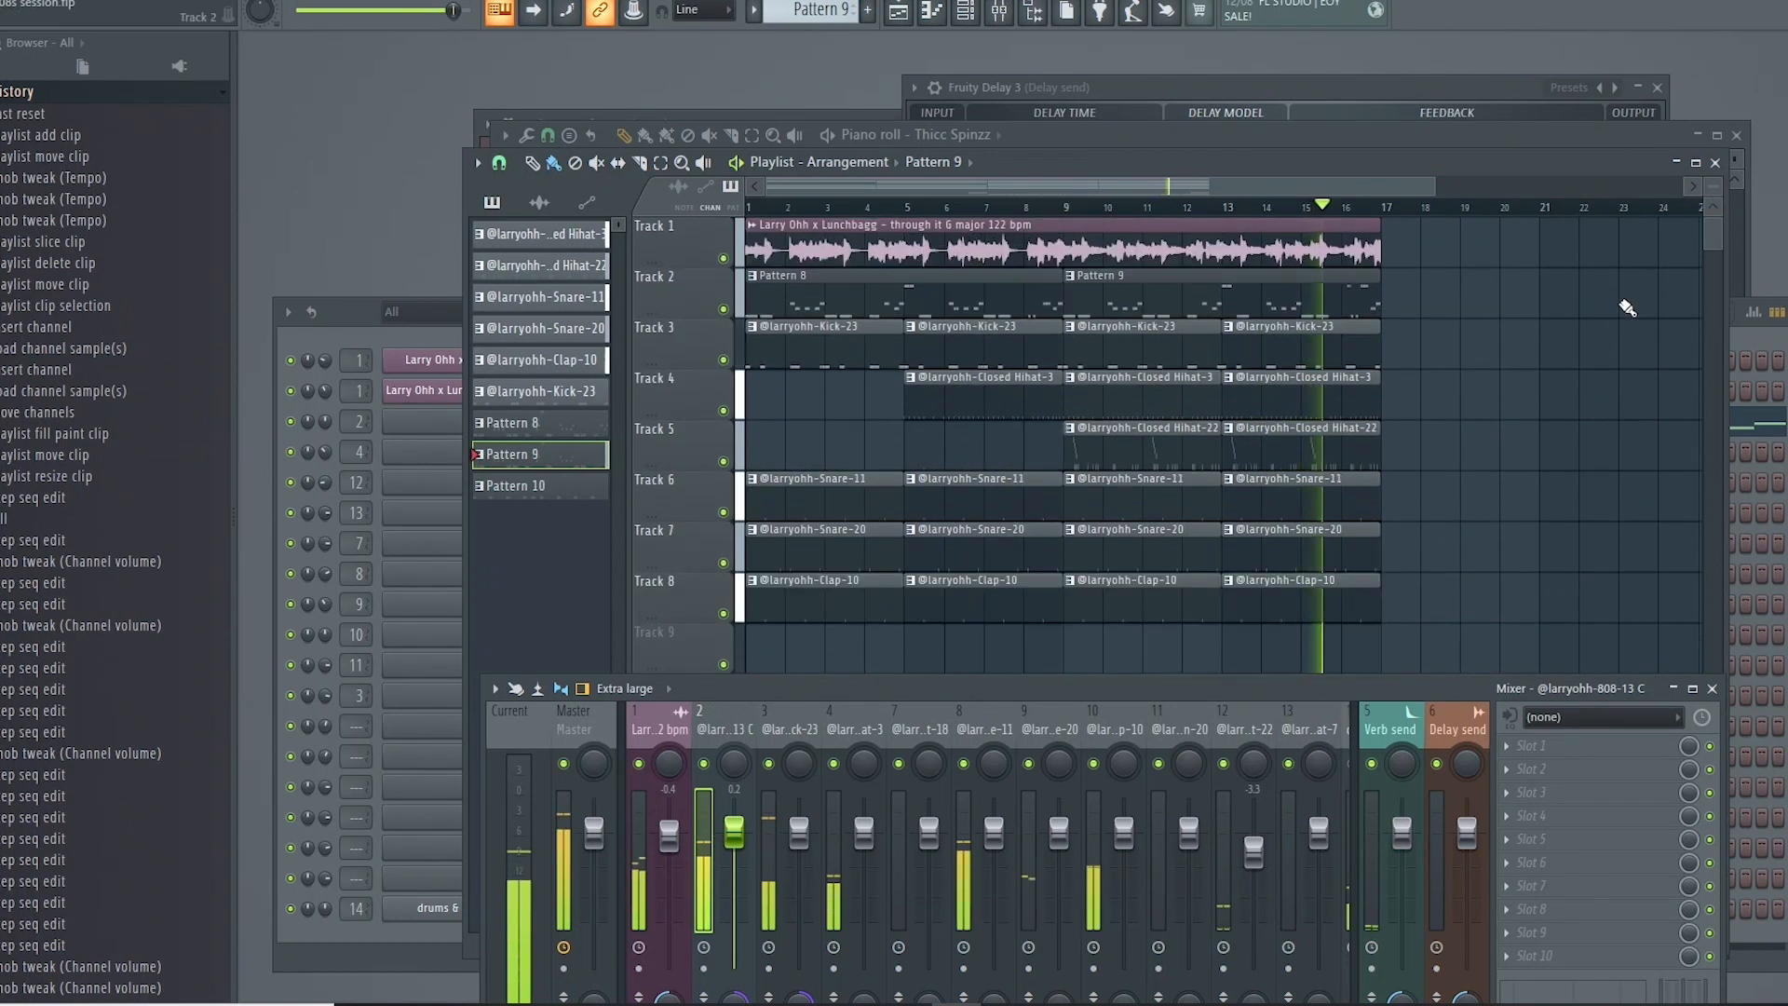
drag(1411, 688, 1426, 682)
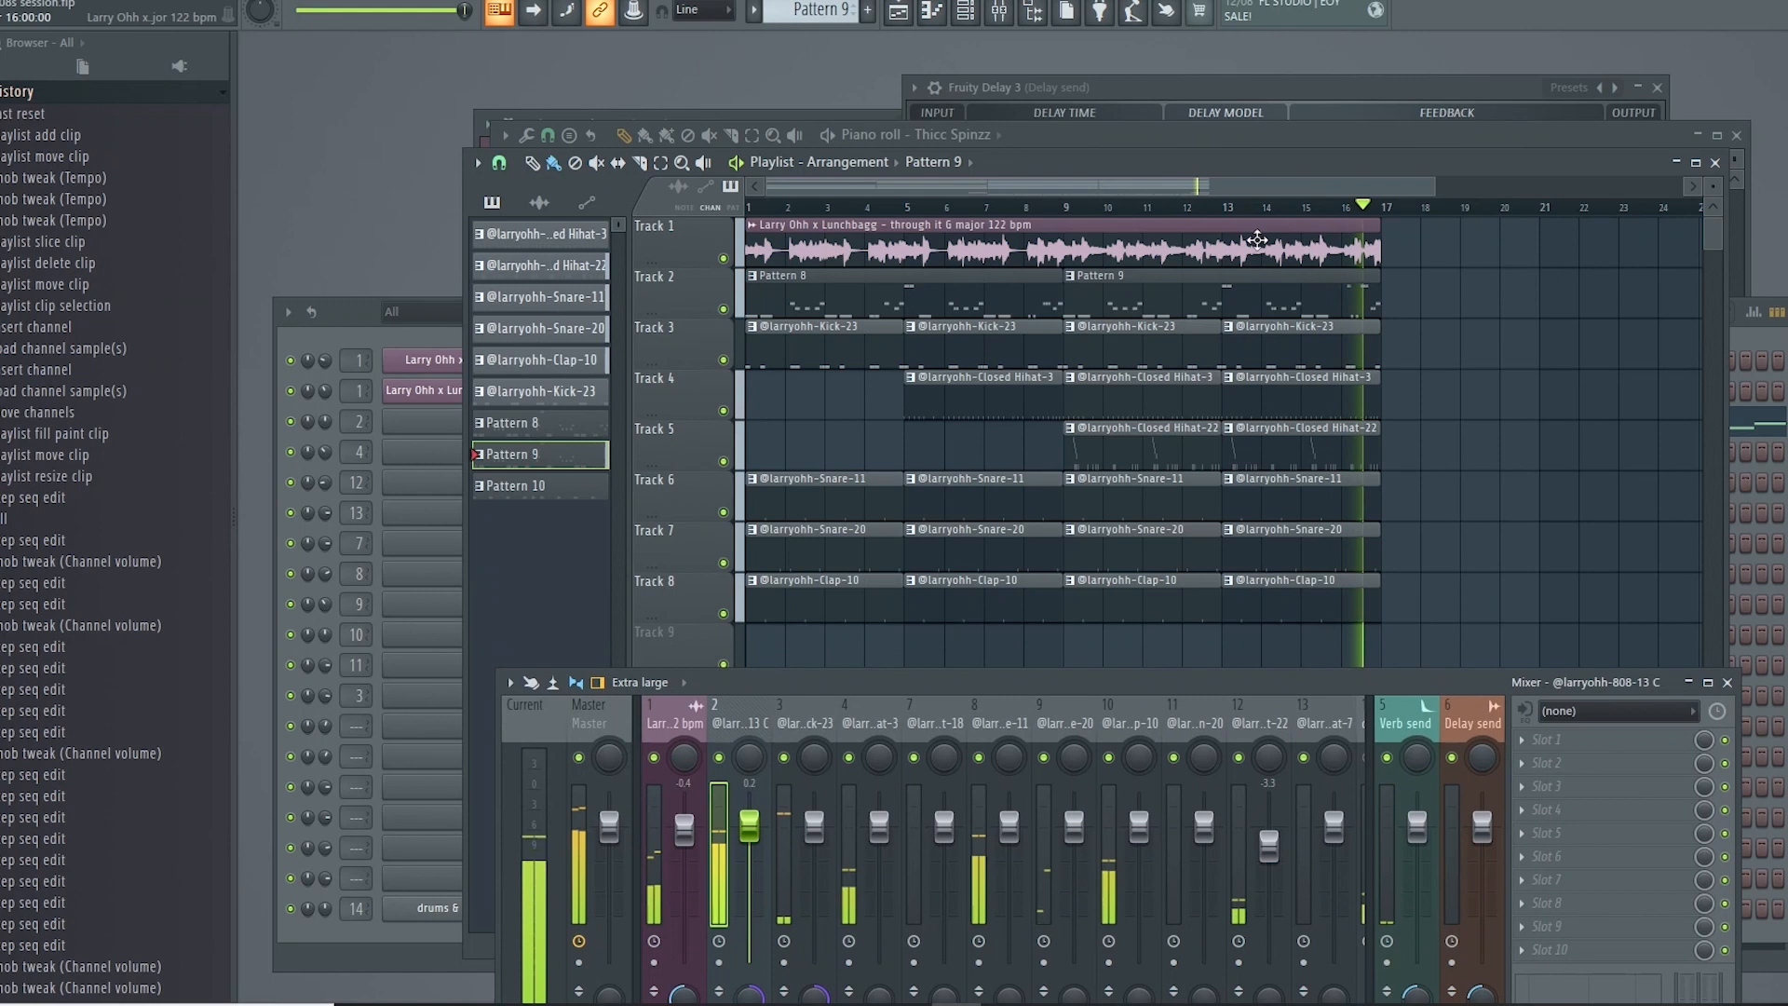
scroll(1281, 212, down, 1)
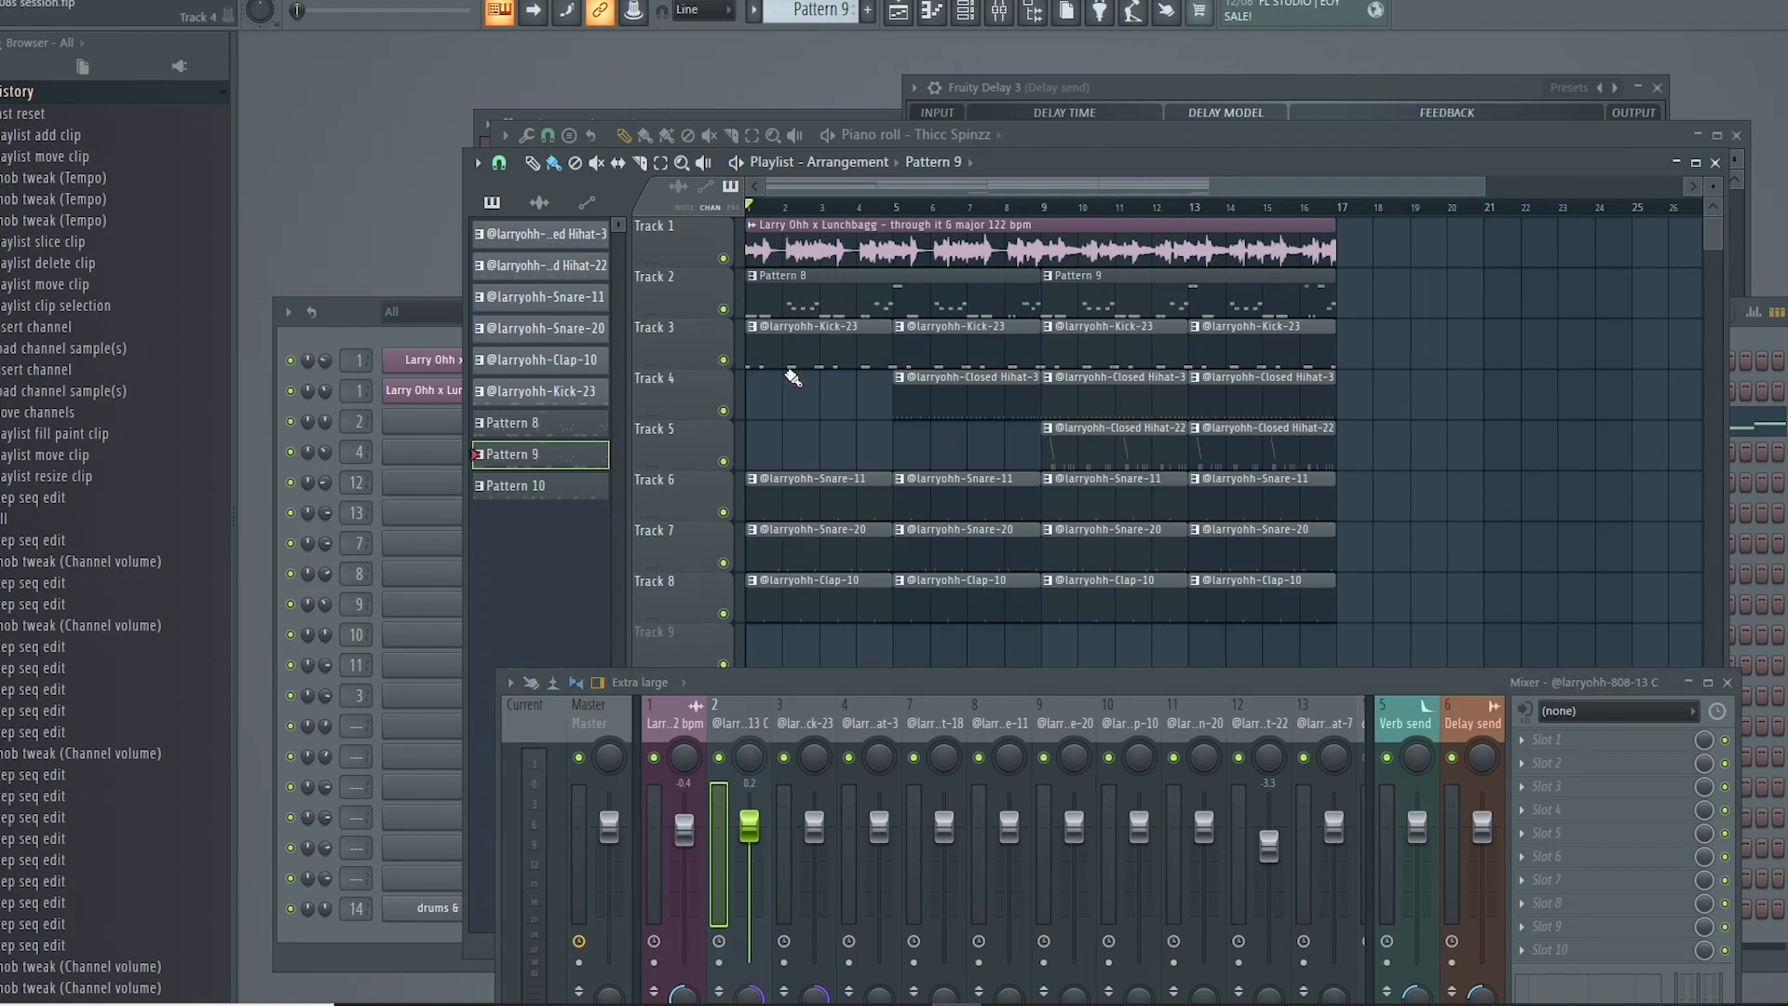
scroll(782, 383, up, 1)
Step: Make more room for the playlist and move the audio clips on Tracks 11 and 12 up to Tracks 9 and 10
drag(1151, 179, 1177, 150)
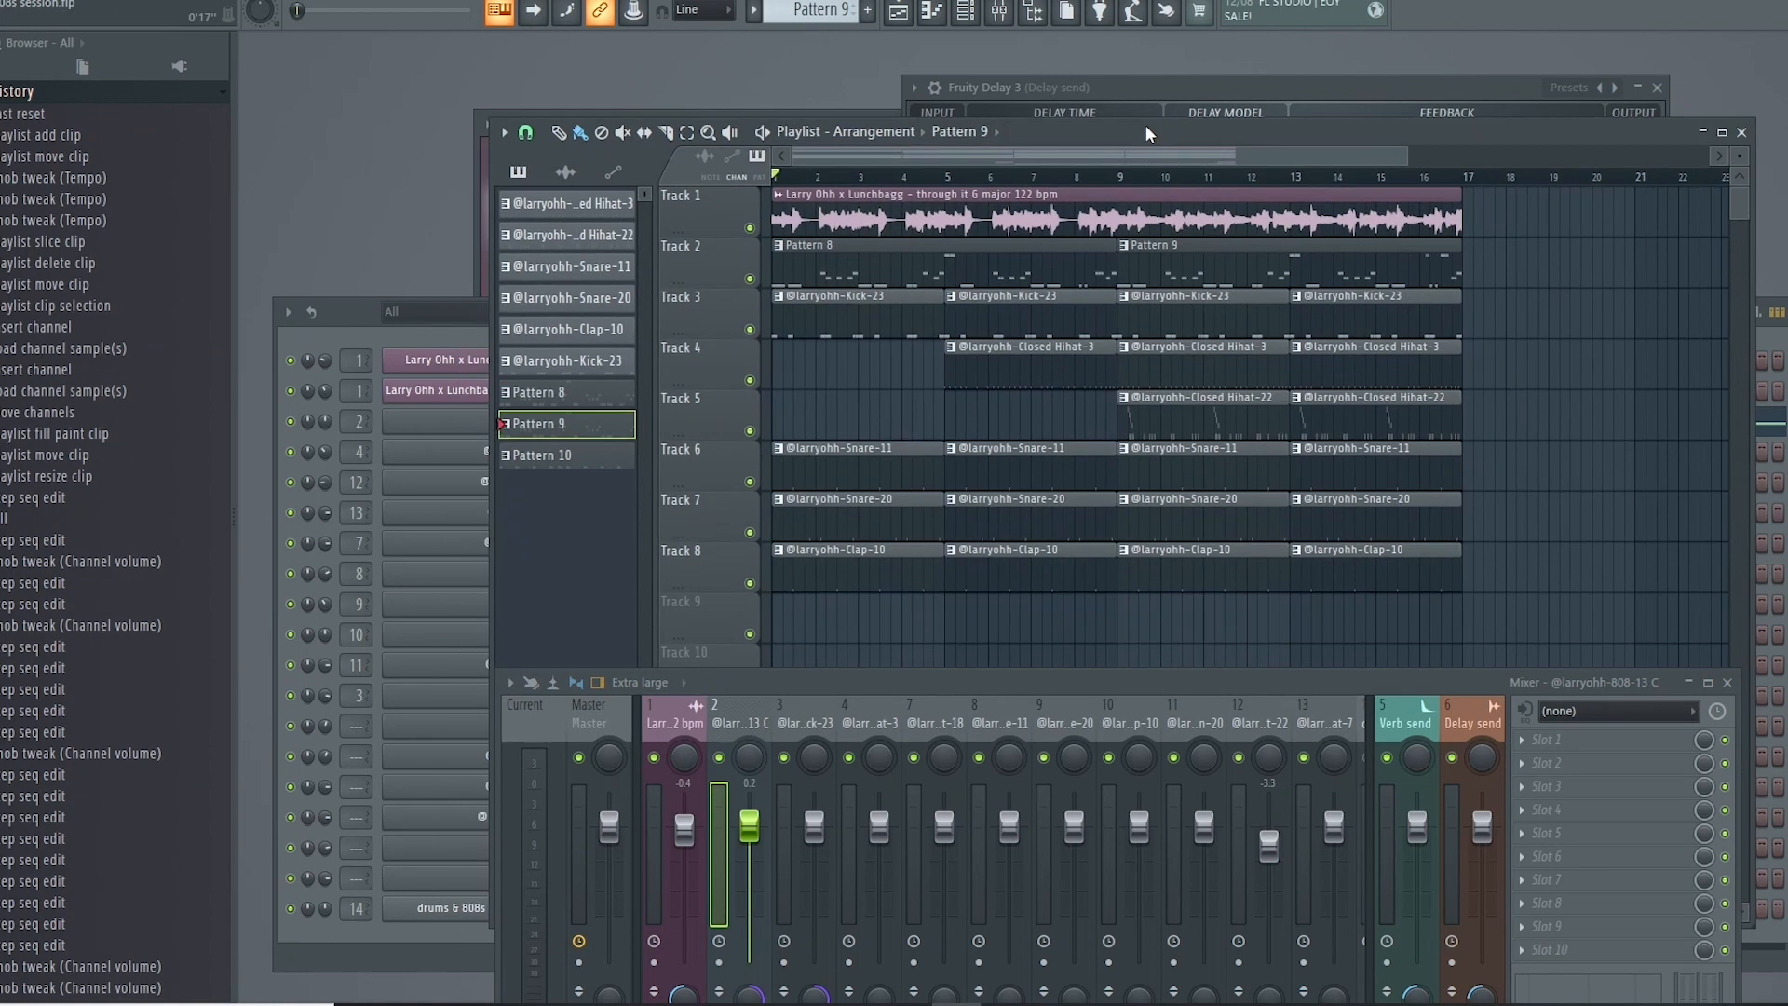
drag(1204, 685, 1193, 775)
scroll(960, 600, down, 3)
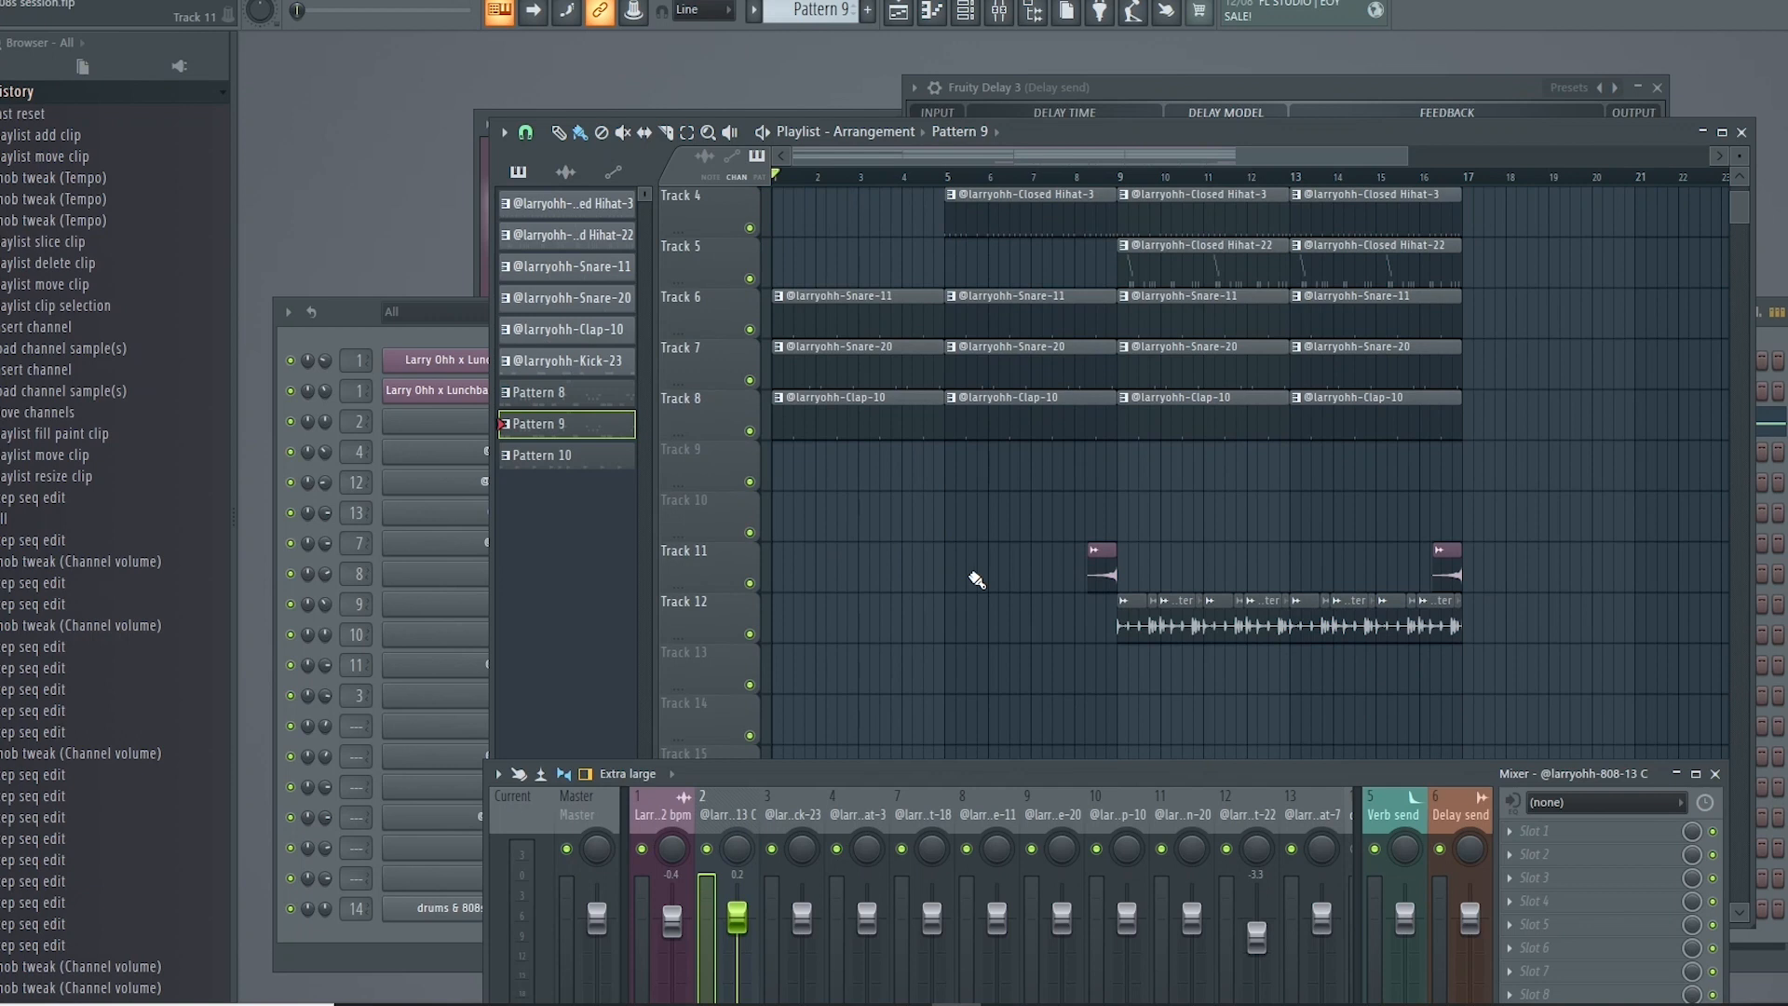
drag(1021, 555, 1610, 650)
key(shift+Up)
key(shift+Up)
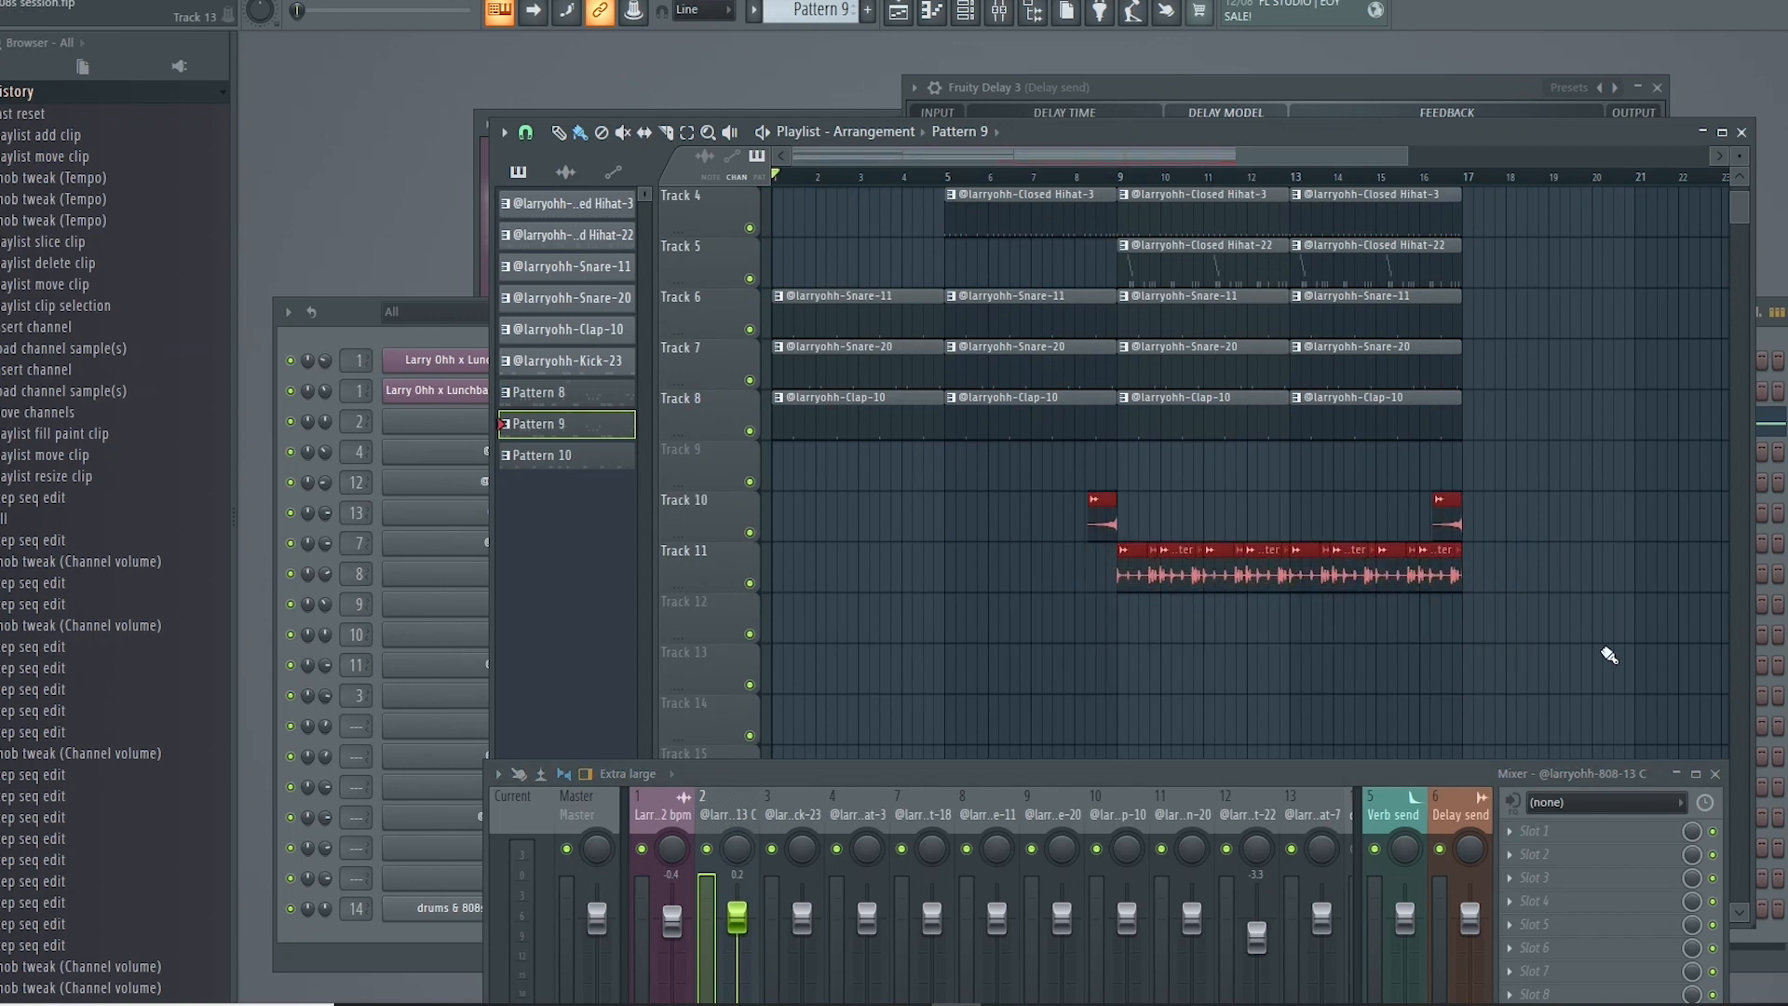
ctrl+click(1516, 598)
scroll(1025, 538, up, 3)
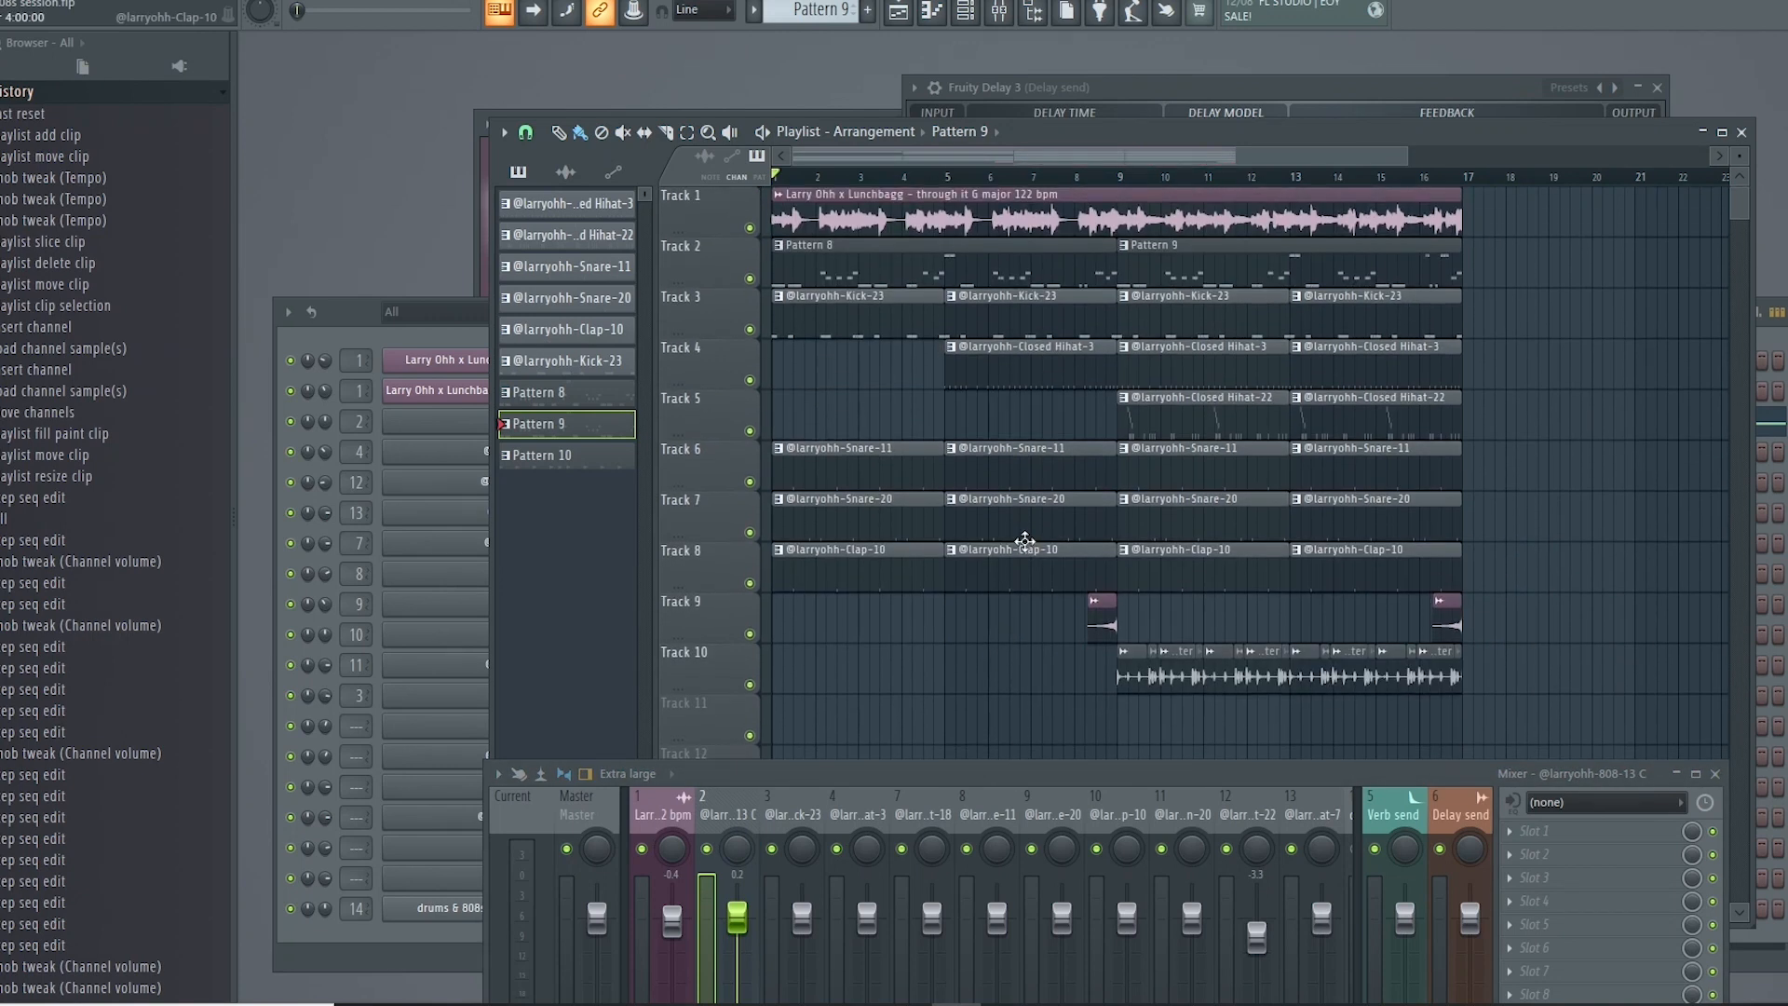
Step: Fit all ten tracks of the arrangement in view and play it from bar 1
scroll(1029, 539, down, 1)
key(space)
key(space)
scroll(789, 237, up, 1)
key(space)
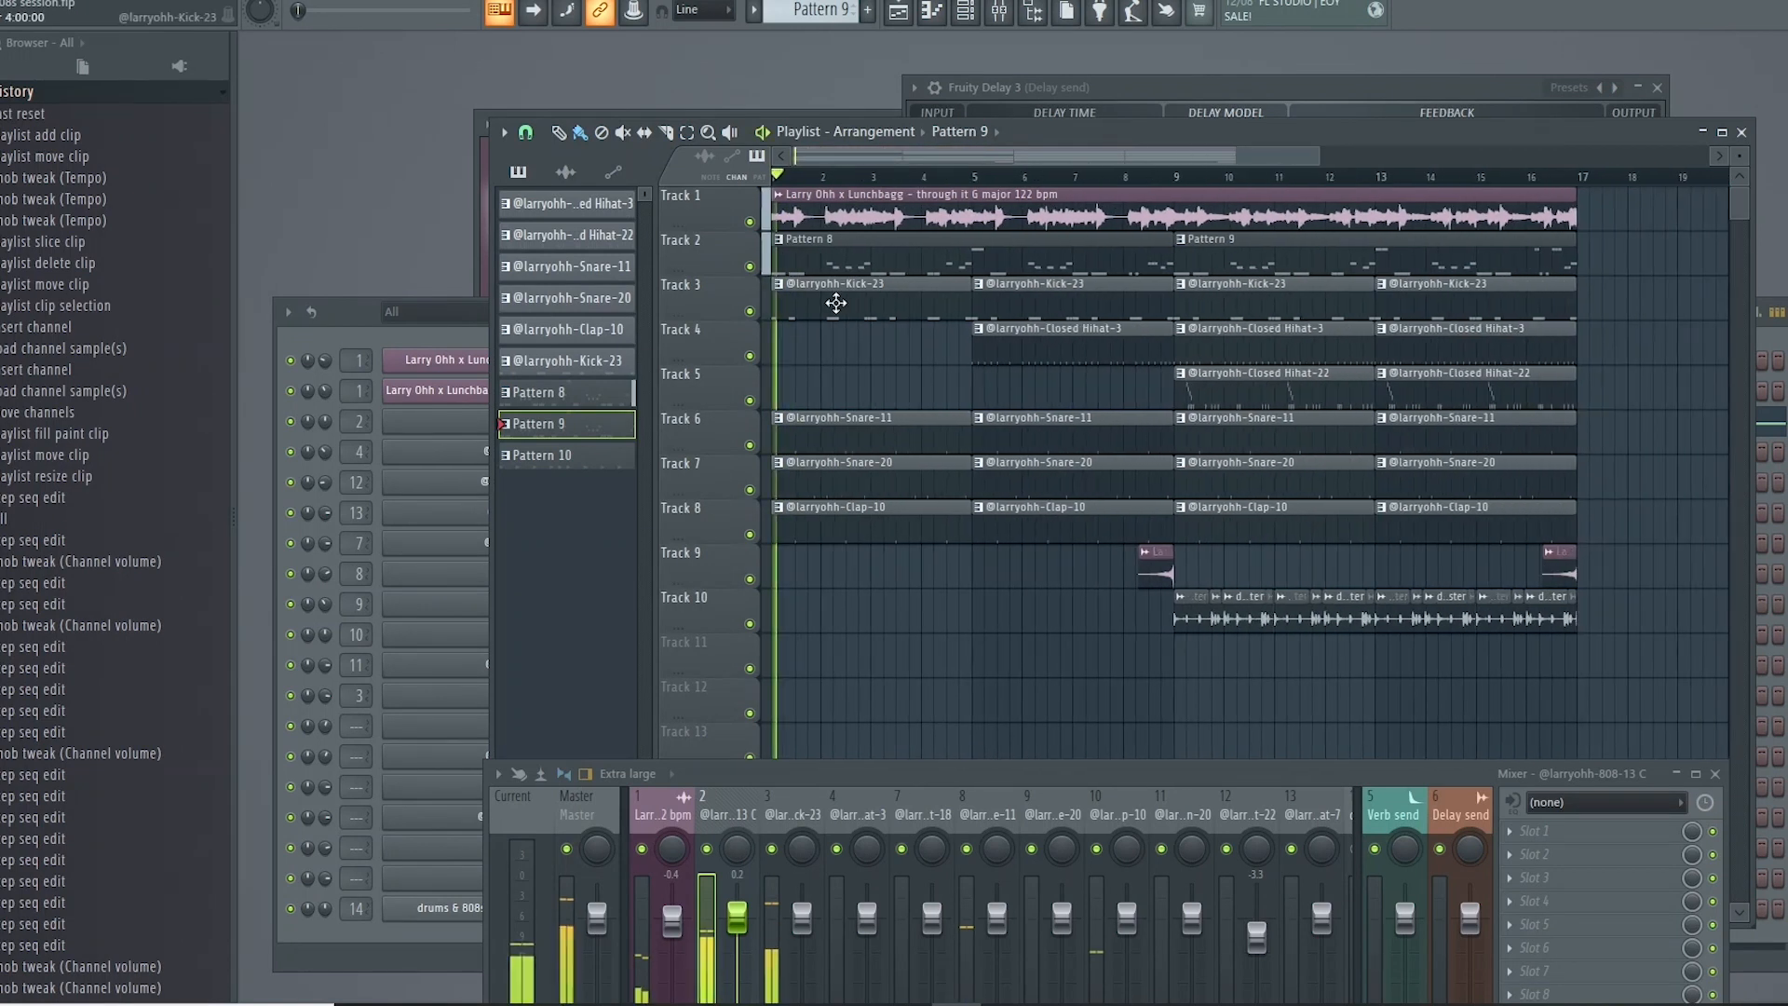
Step: Repeat the short Part_2 audio clip on Track 9 so copies end right before bars 5 and 13
scroll(996, 596, up, 2)
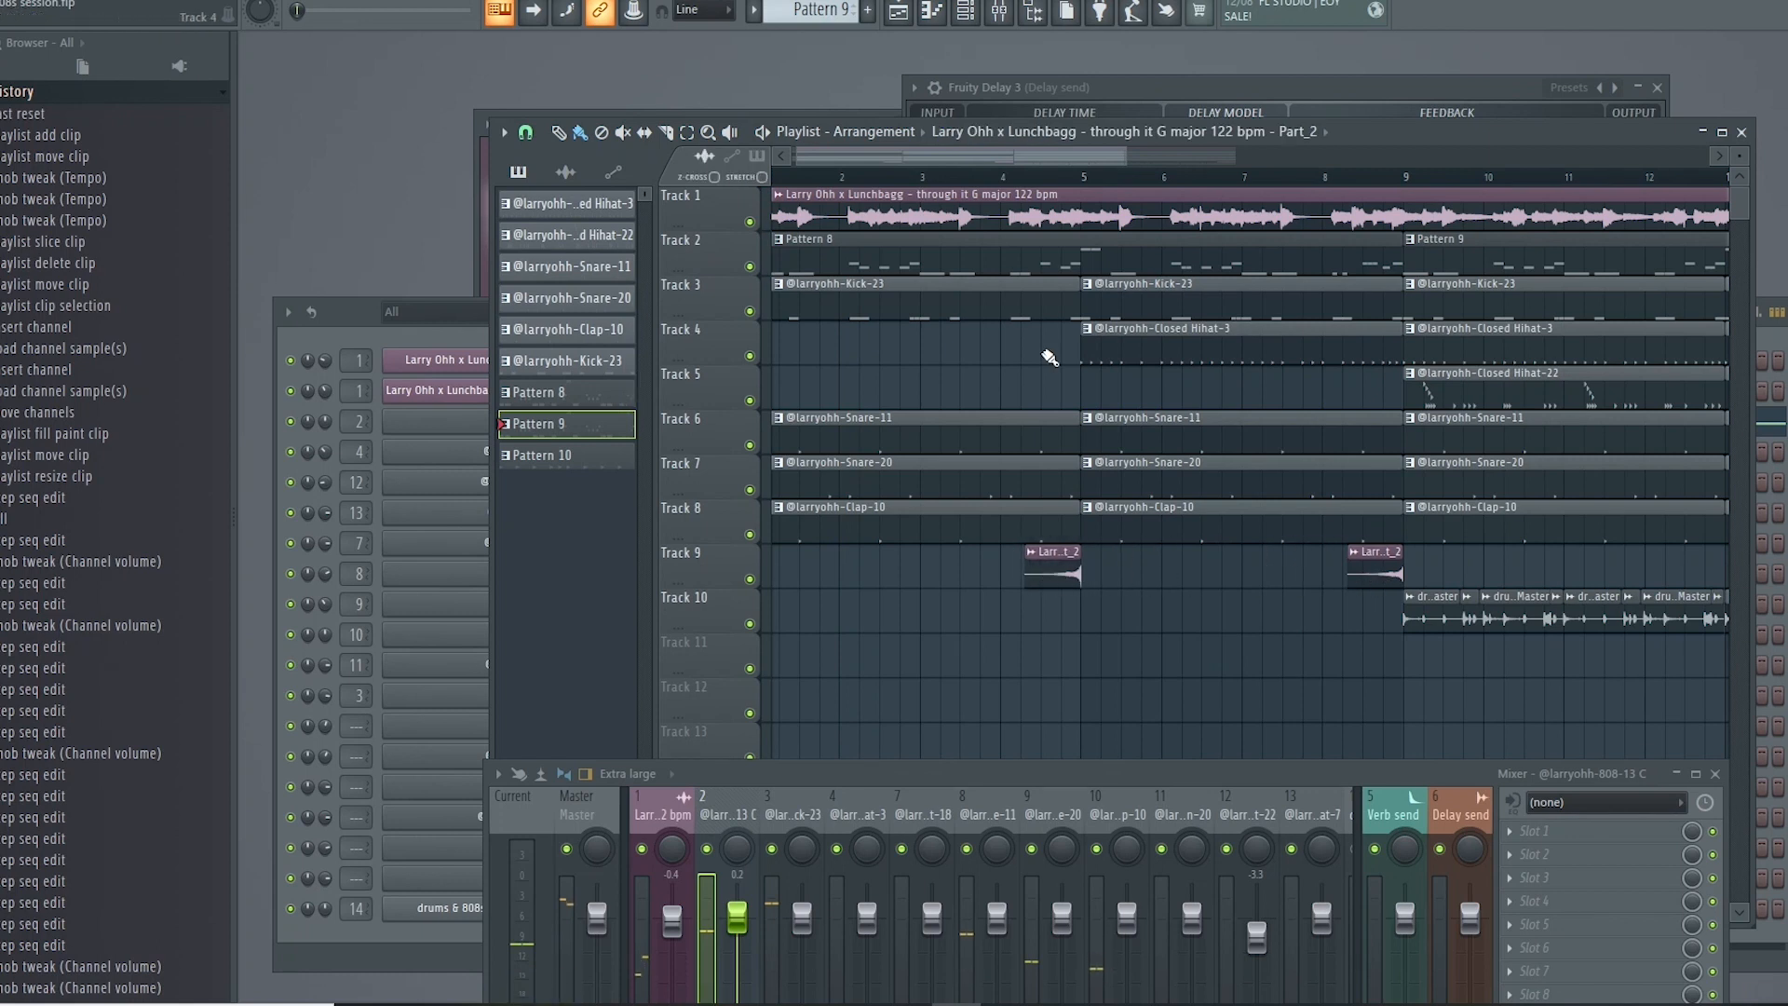
scroll(894, 568, down, 3)
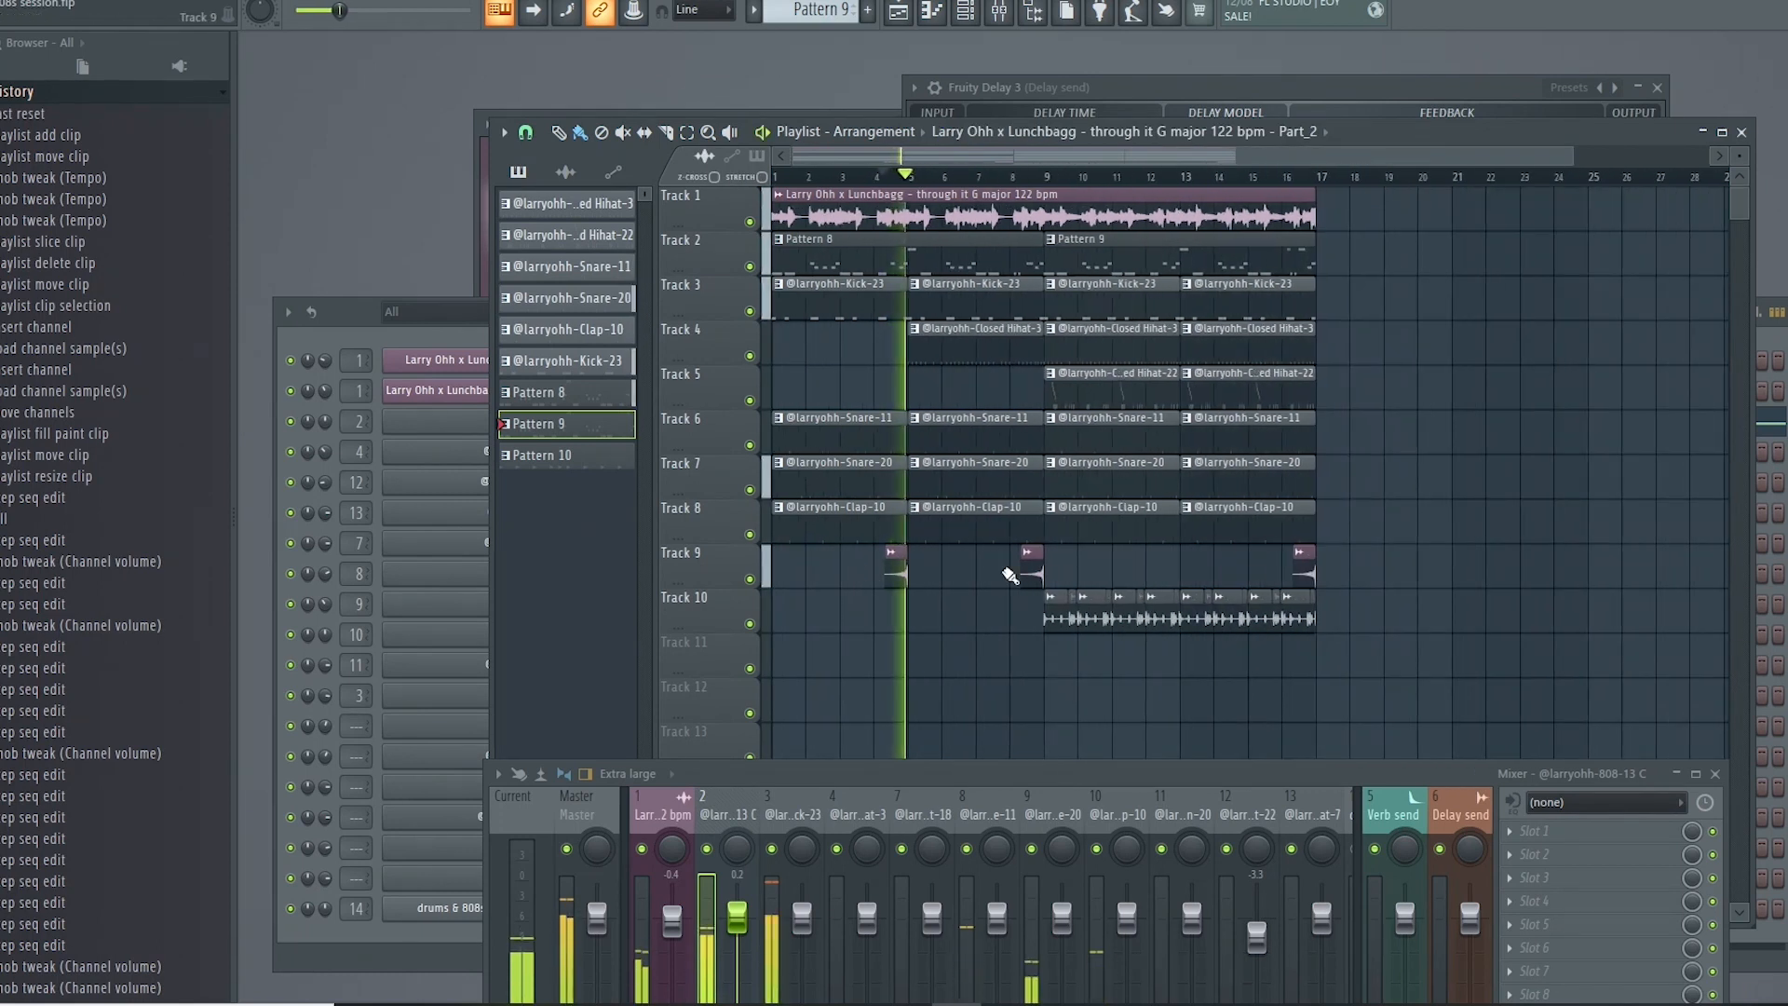
drag(1028, 572, 1162, 574)
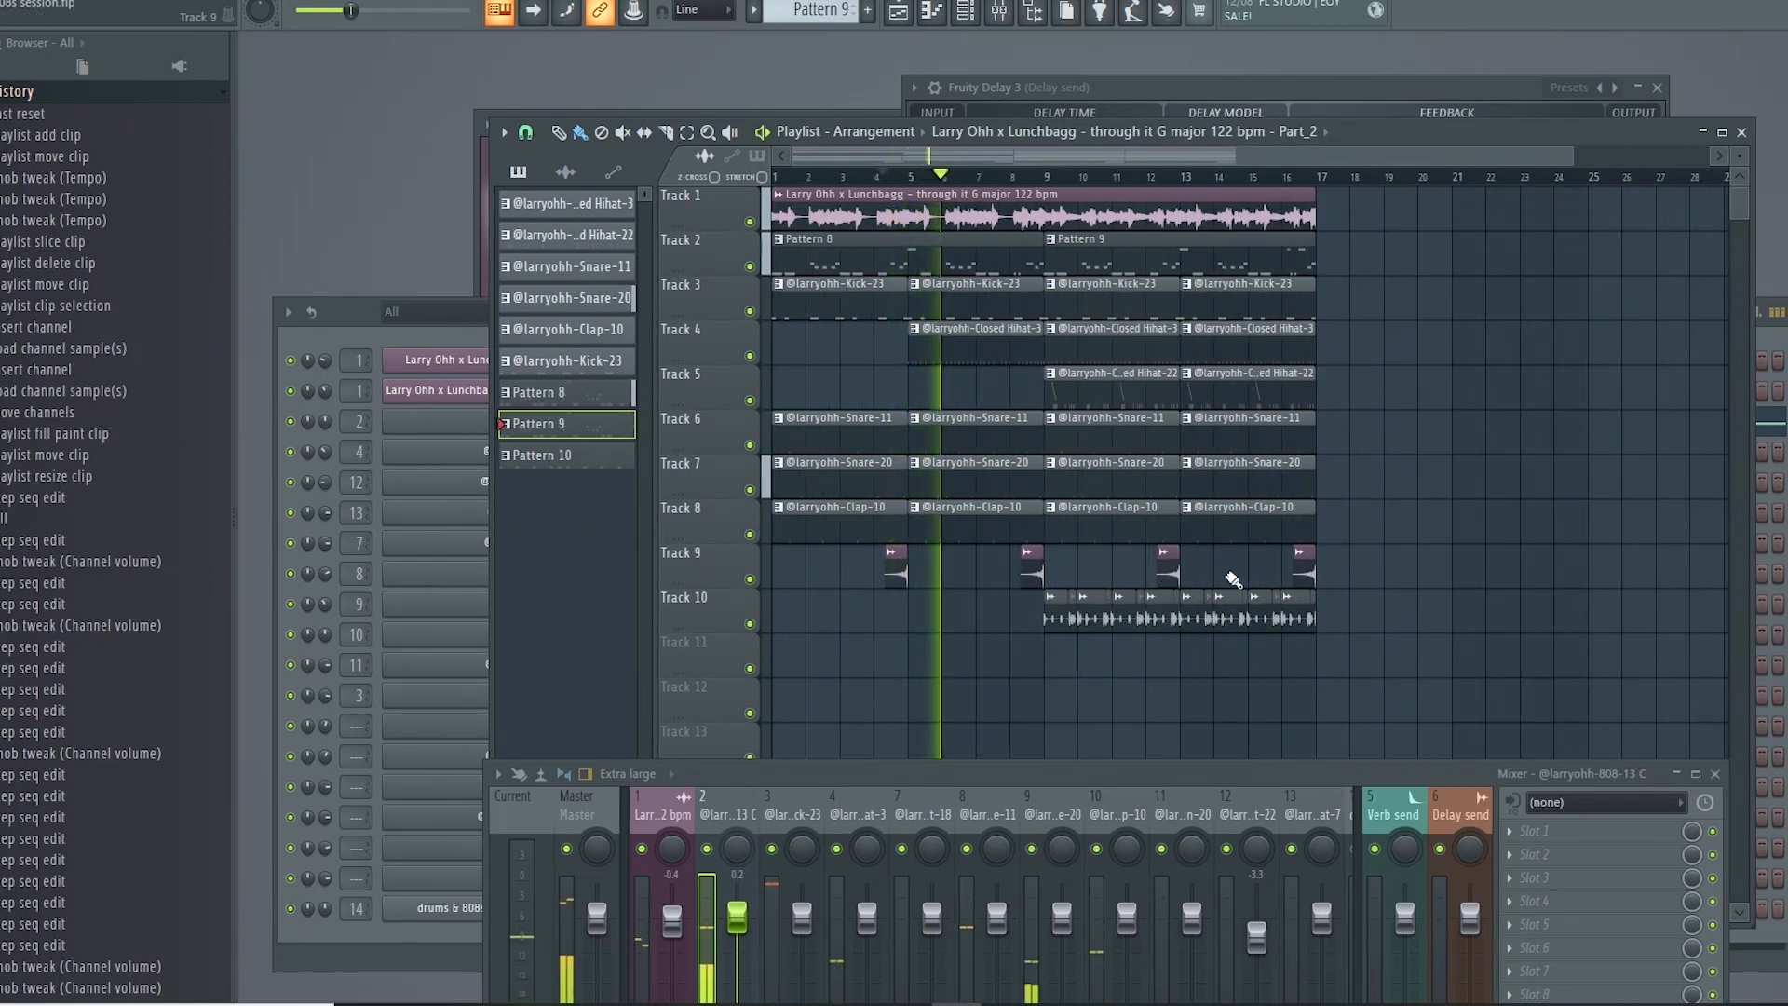
scroll(1484, 611, down, 1)
scroll(850, 559, up, 2)
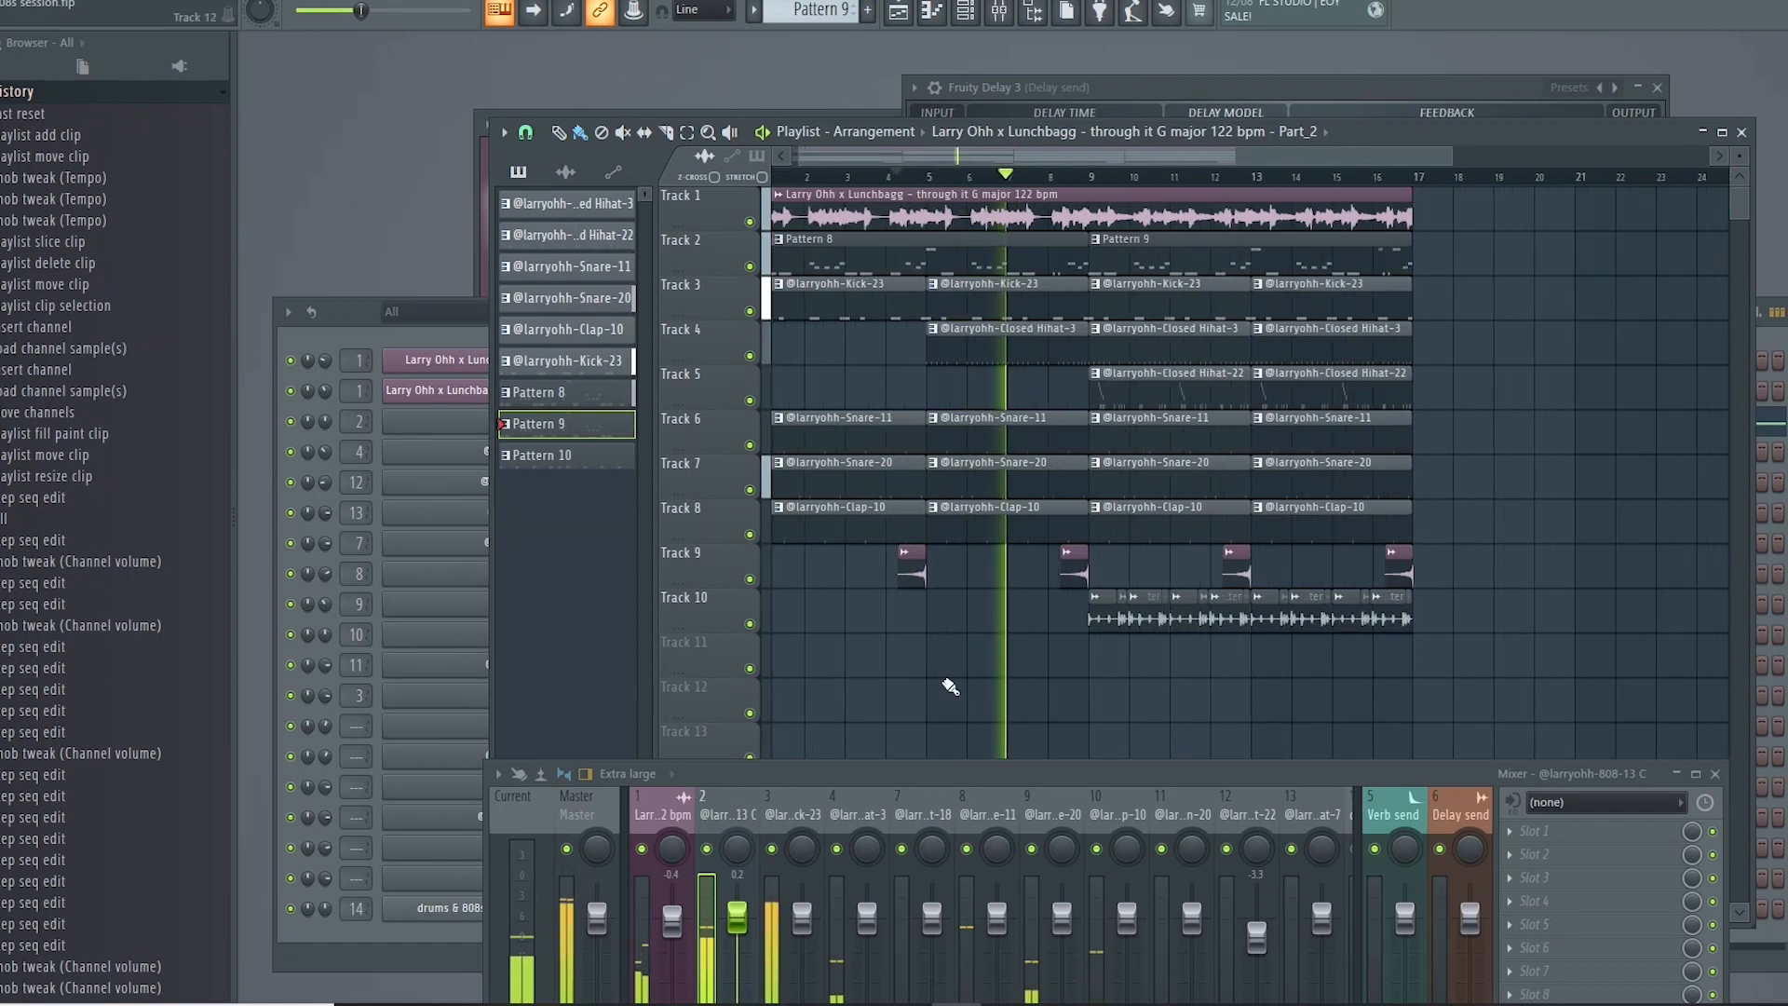
Step: Reposition the mixer window just below the arrangement's ten tracks so its faders and more of its controls are in view
drag(966, 771, 949, 665)
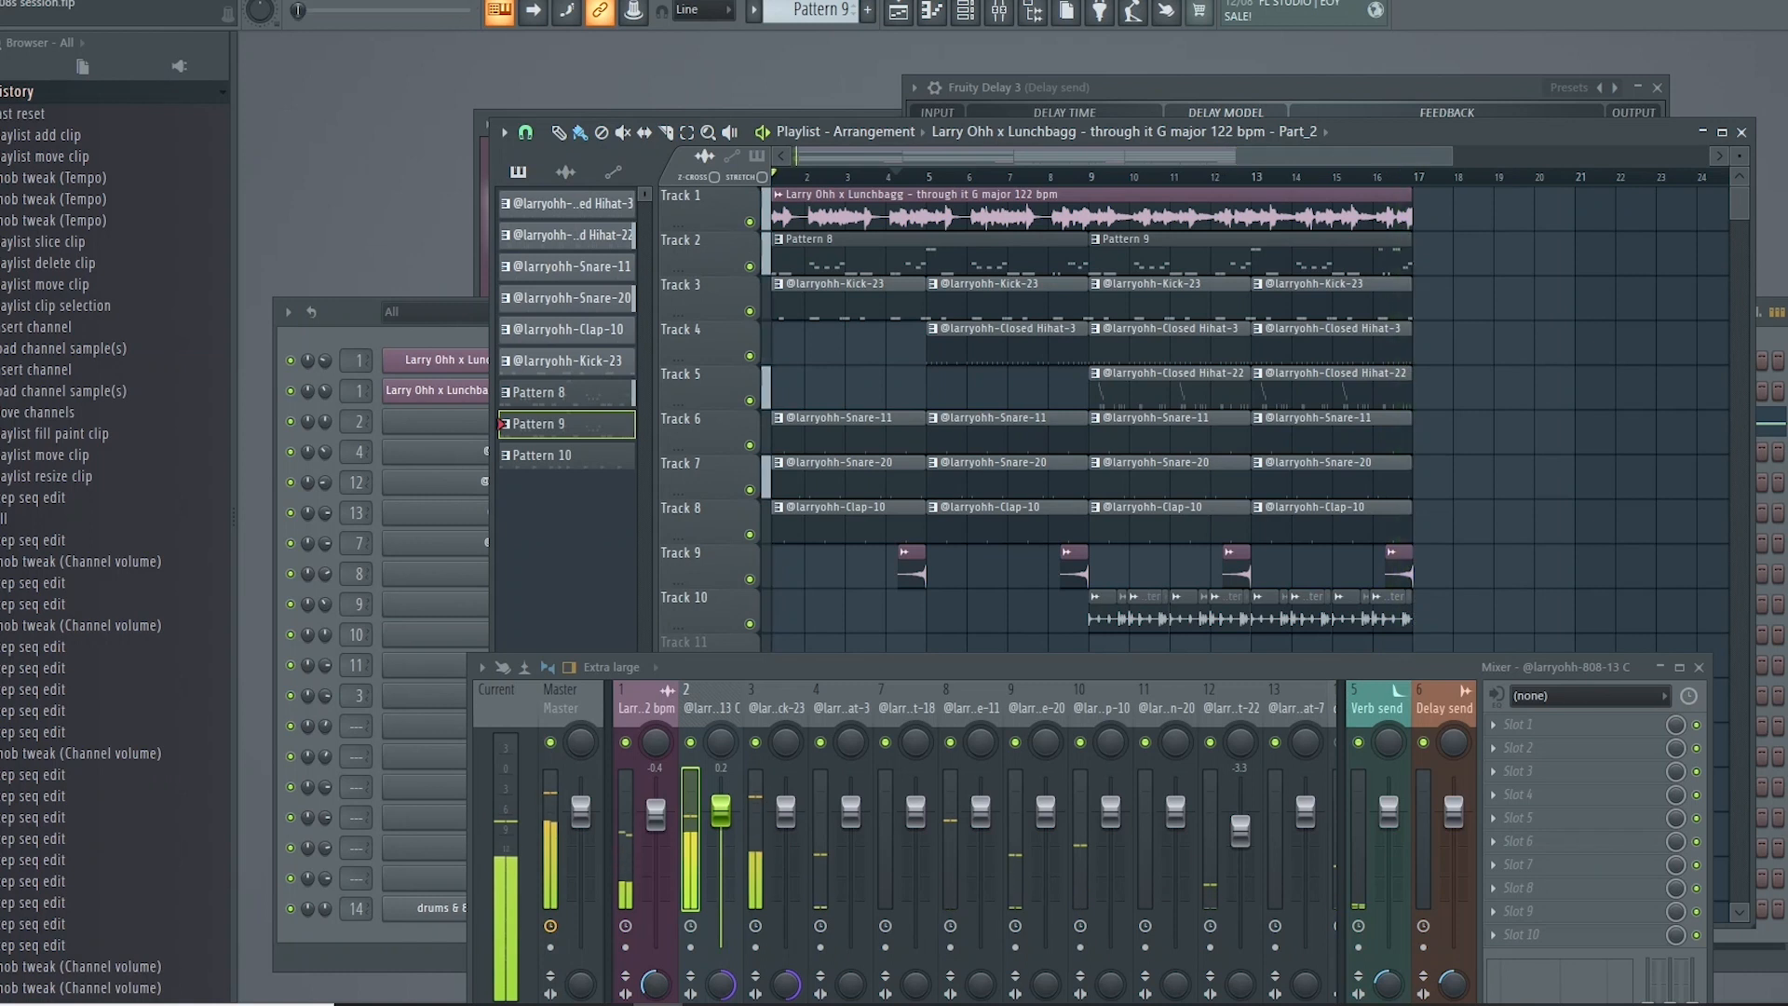
drag(1422, 670, 1394, 652)
drag(1266, 647, 1164, 698)
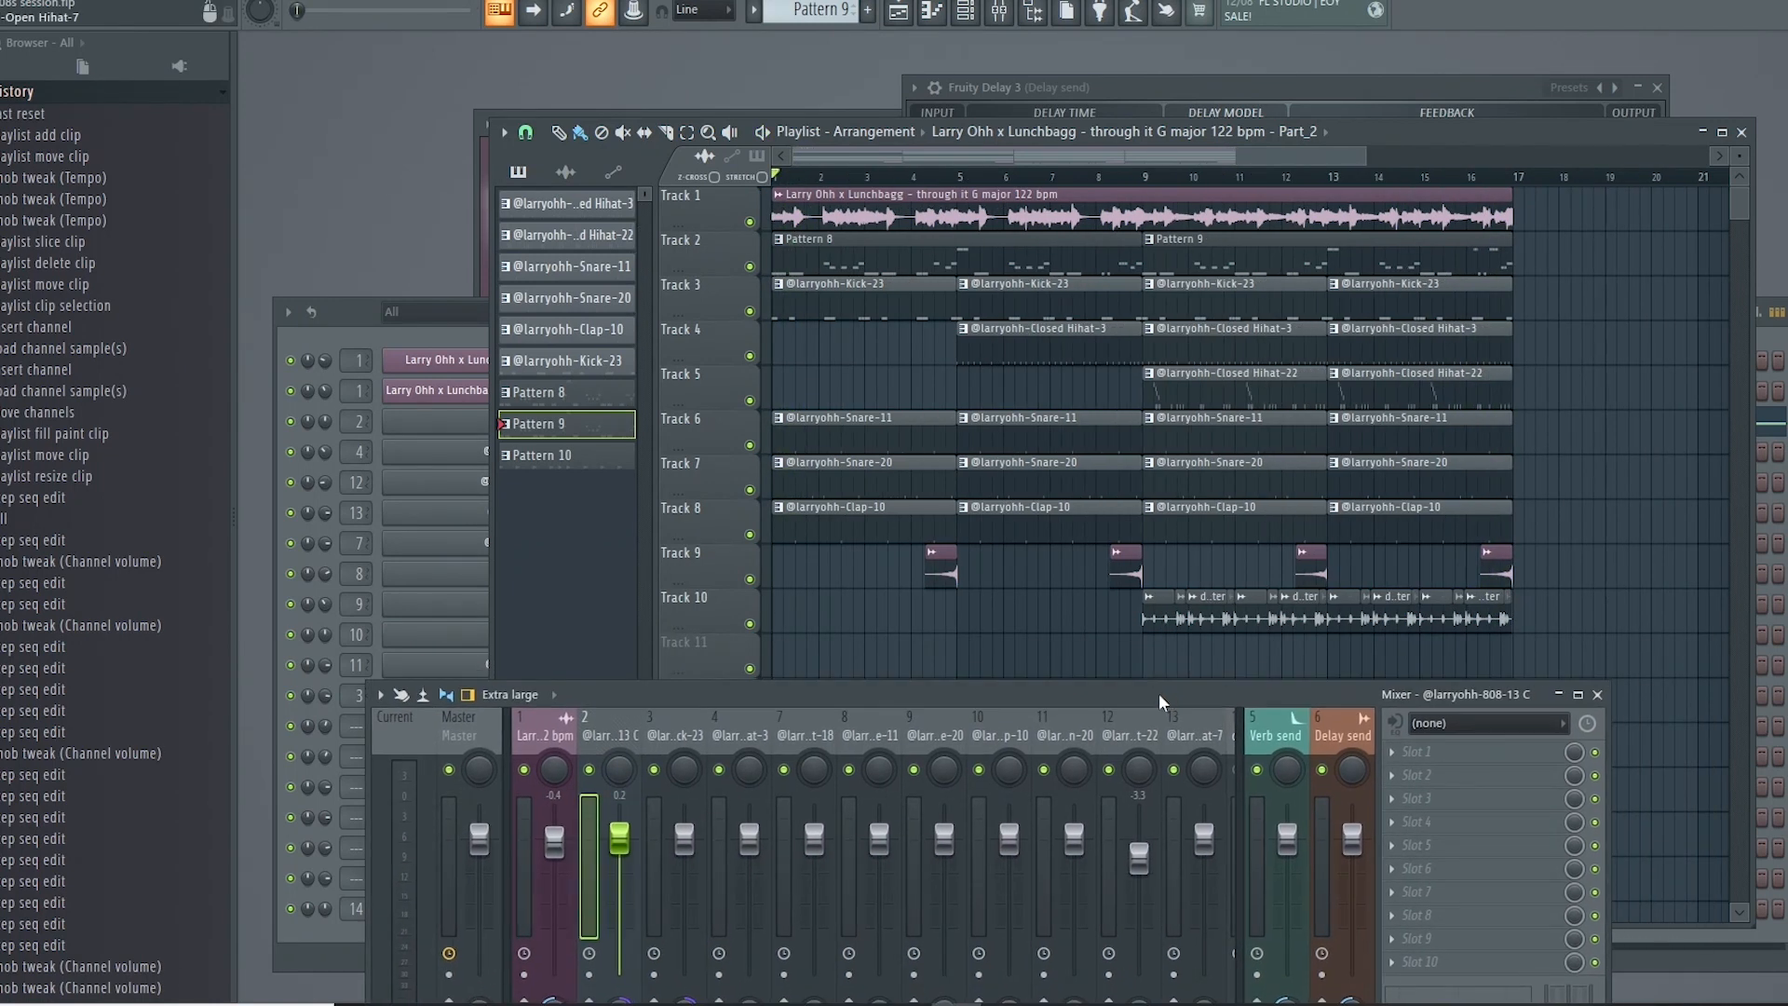